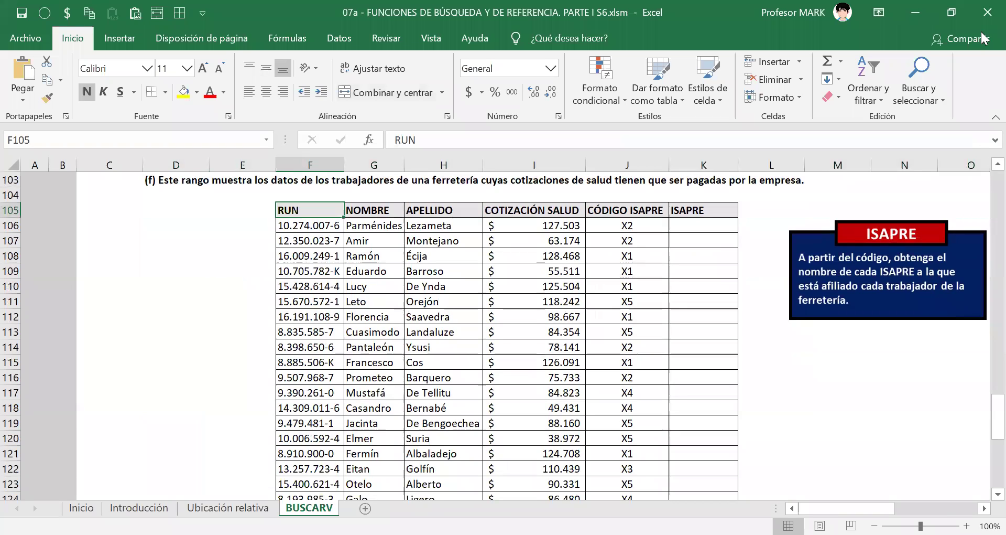
Step: Convert the workers' range F105:K125 into a table with headers
{"action": "key", "text": "ctrl+a"}
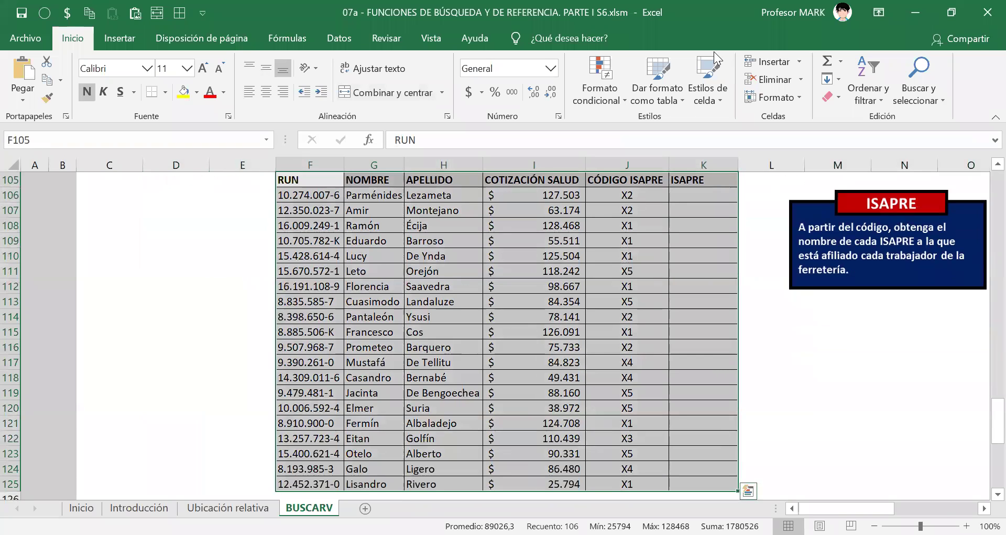
{"action": "key", "text": "ctrl+t"}
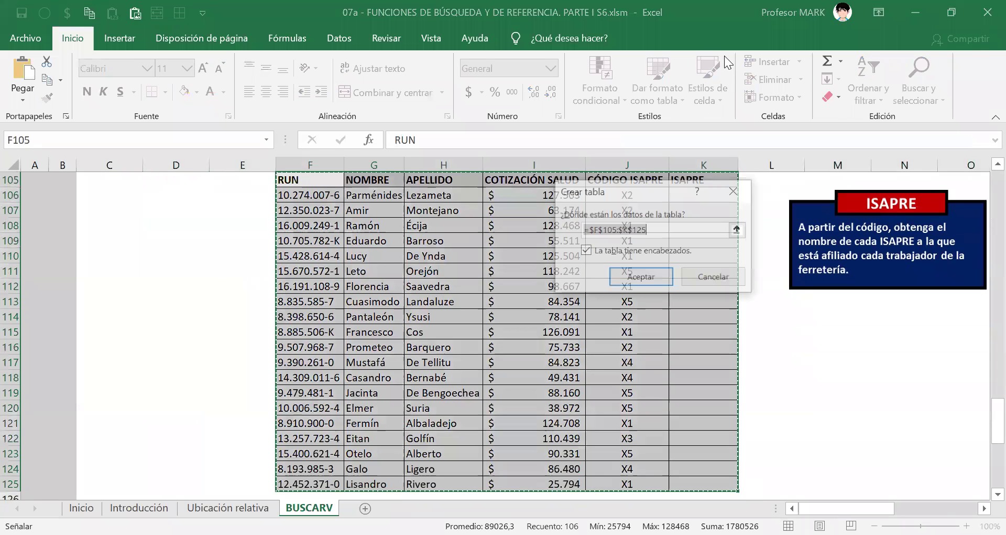
{"action": "key", "text": "Return"}
Step: Name the workers table TRABAJADORES
{"action": "key", "text": "Down"}
{"action": "key", "text": "Down"}
{"action": "key", "text": "Down"}
{"action": "key", "text": "alt"}
{"action": "key", "text": "j"}
{"action": "key", "text": "t"}
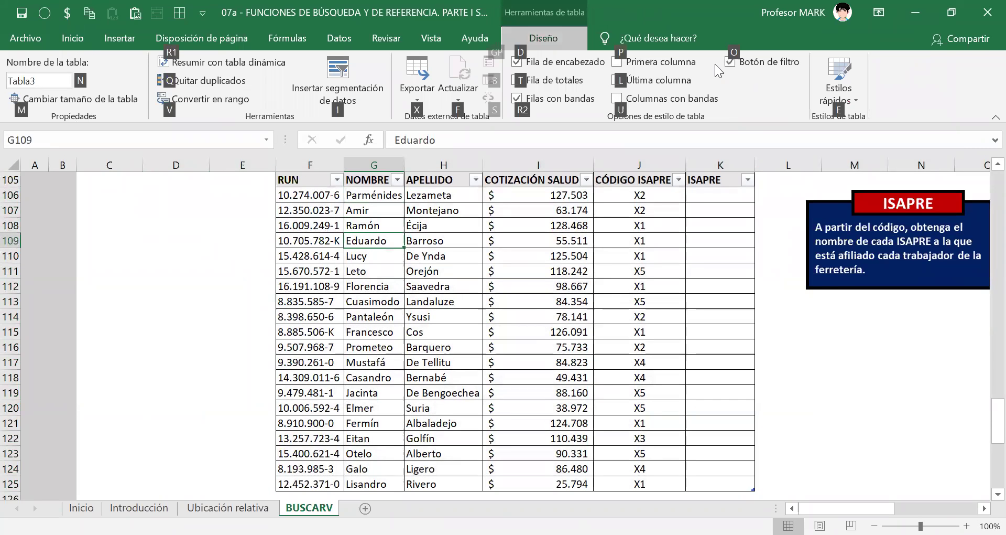
{"action": "key", "text": "a"}
{"action": "type", "text": "TRABAJA"}
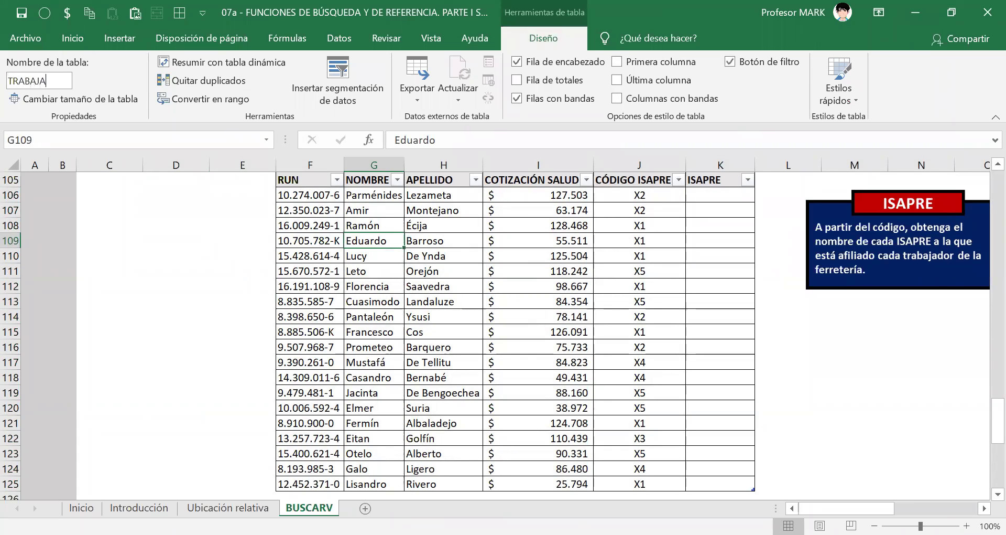
{"action": "type", "text": "DORES"}
{"action": "key", "text": "Return"}
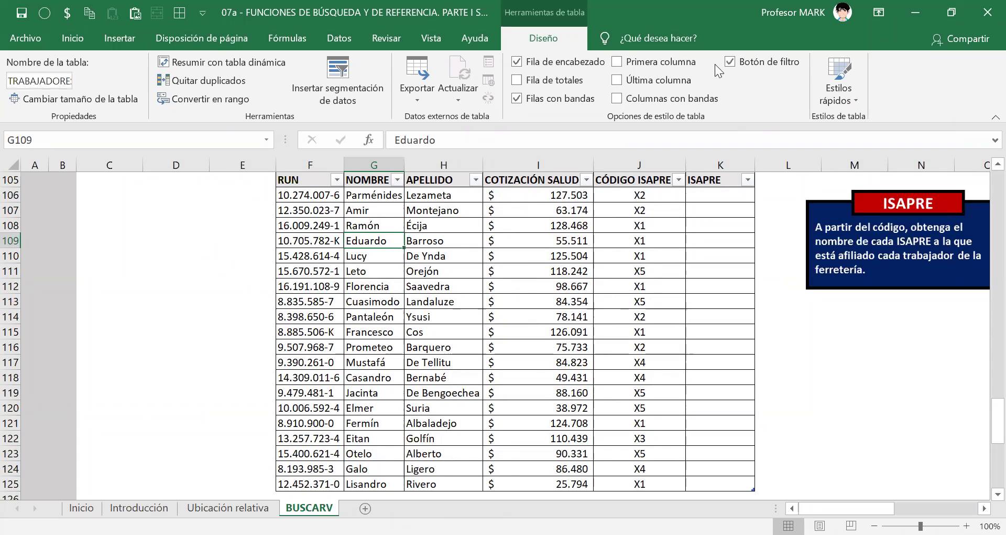
Step: Review the column headers of the workers table, ending on CÓDIGO ISAPRE and the empty ISAPRE column
{"action": "key", "text": "Up"}
{"action": "key", "text": "Up"}
{"action": "key", "text": "Up"}
{"action": "key", "text": "Up"}
{"action": "key", "text": "Up"}
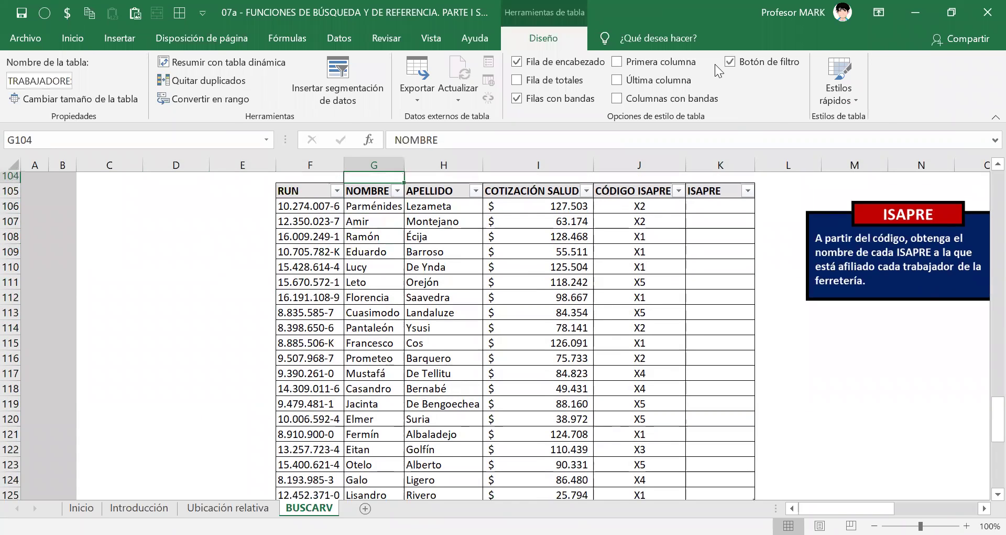
{"action": "key", "text": "Down"}
{"action": "key", "text": "Left"}
{"action": "key", "text": "Right"}
{"action": "key", "text": "Right"}
{"action": "key", "text": "Right"}
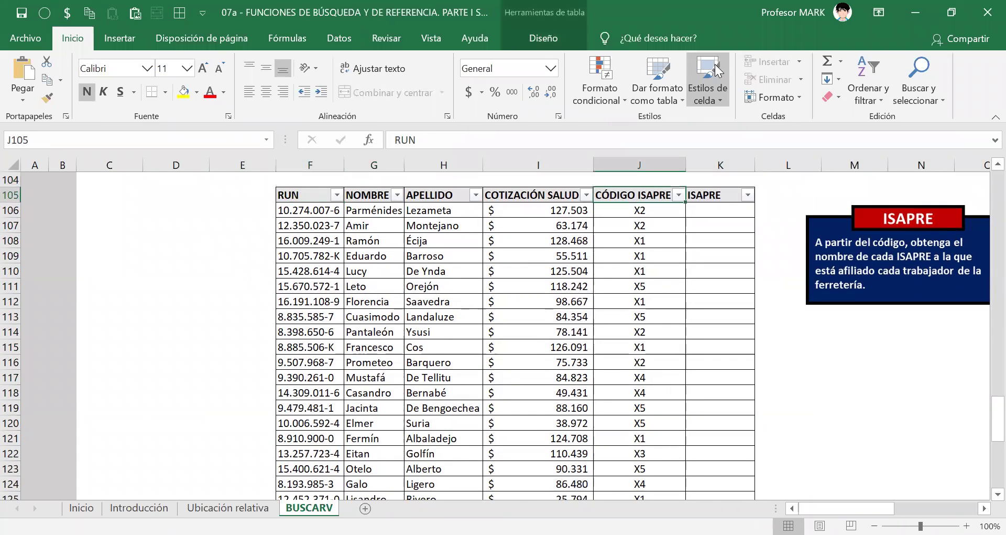
{"action": "key", "text": "Down"}
{"action": "key", "text": "Down"}
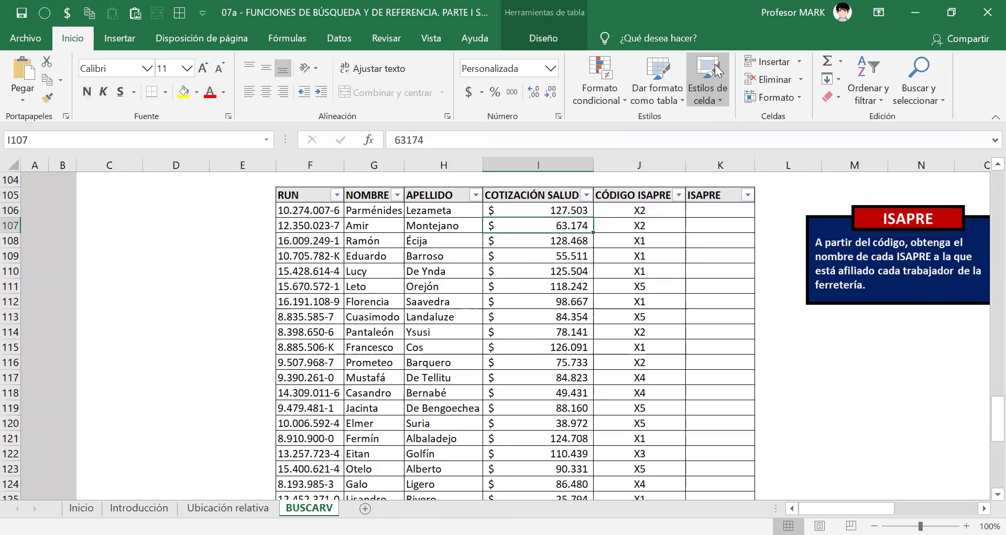
{"action": "key", "text": "Up"}
{"action": "key", "text": "Up"}
{"action": "key", "text": "Right"}
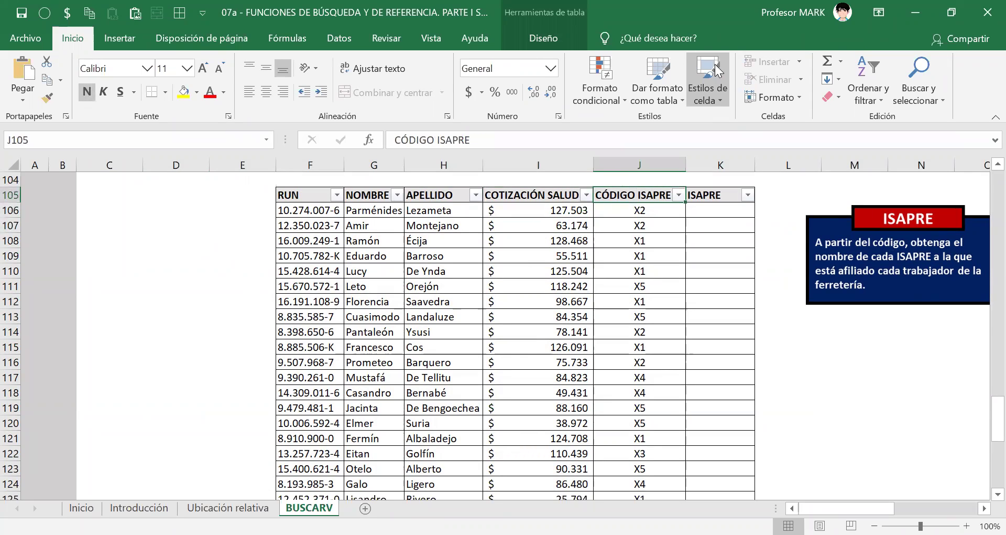
{"action": "key", "text": "Right"}
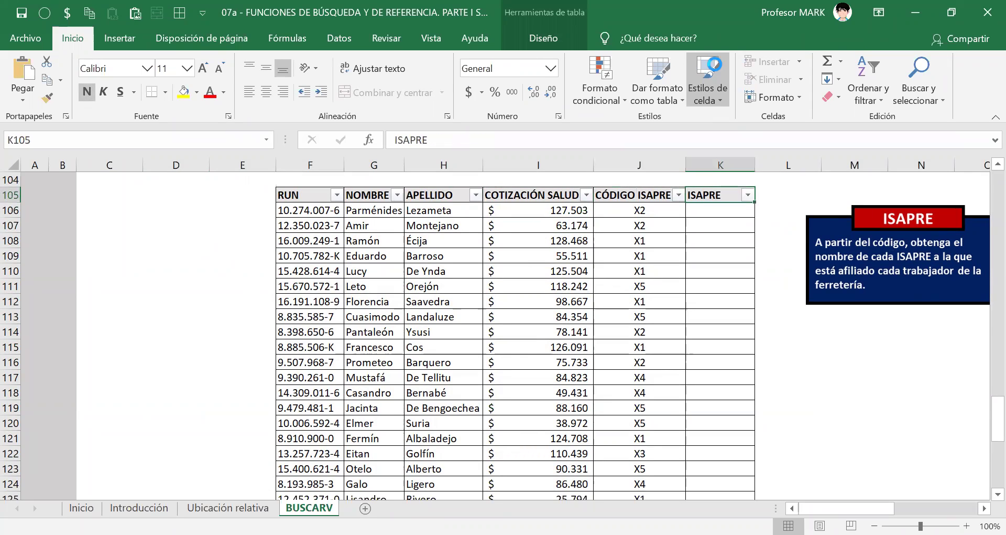
Step: Enlarge the ISAPRE instruction picture and place it just beside the workers table, clear of its data
{"action": "left_click_drag", "start_coordinate": [840, 246], "coordinate": [812, 245]}
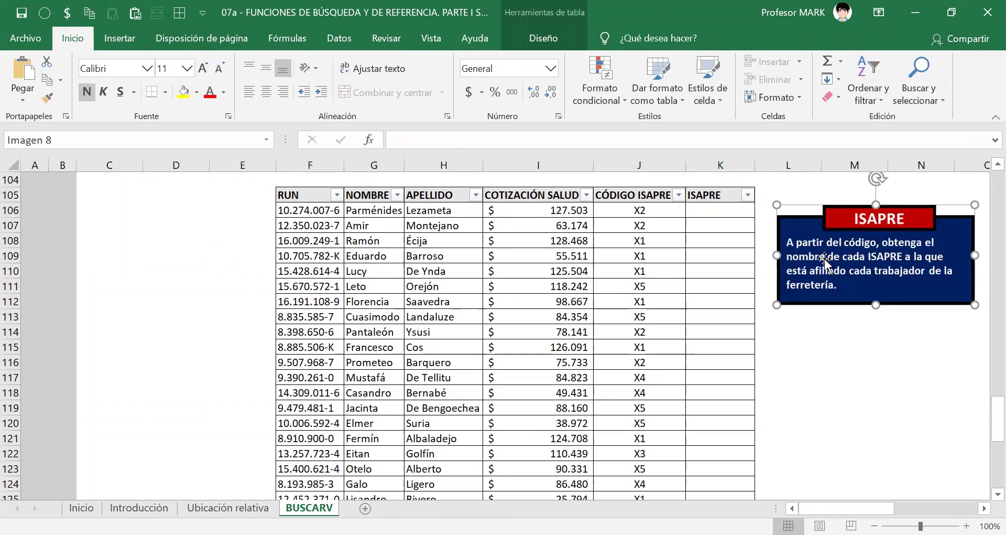
{"action": "left_click_drag", "start_coordinate": [777, 307], "coordinate": [632, 403]}
{"action": "left_click_drag", "start_coordinate": [717, 377], "coordinate": [278, 332]}
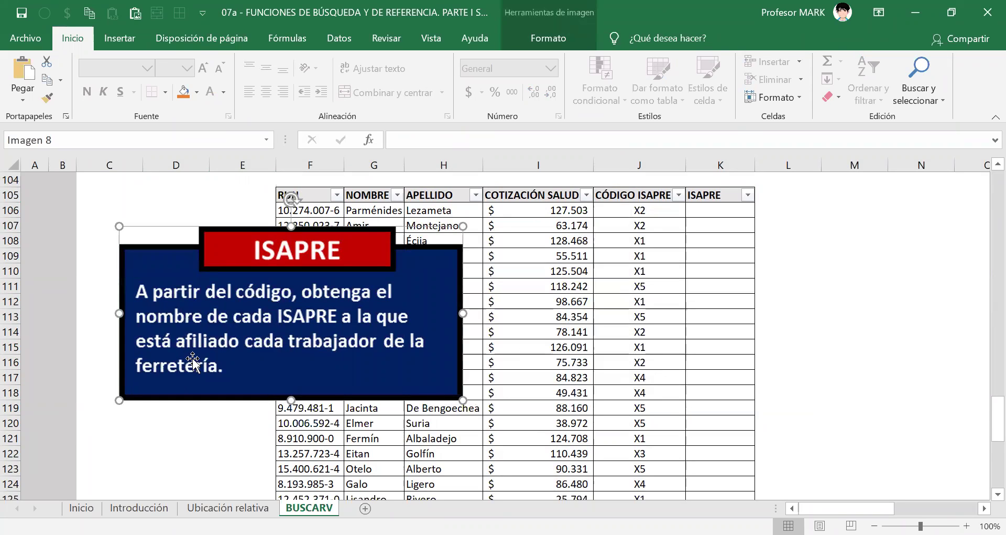
{"action": "left_click_drag", "start_coordinate": [144, 390], "coordinate": [227, 348]}
{"action": "left_click_drag", "start_coordinate": [244, 311], "coordinate": [785, 254]}
Step: Examine the NOMBRE and CÓDIGO columns of the ISAPRES list in the HÁGALO USTED MISMO section
{"action": "left_click", "coordinate": [712, 209]}
{"action": "scroll", "coordinate": [511, 346], "scroll_direction": "up", "scroll_amount": 17}
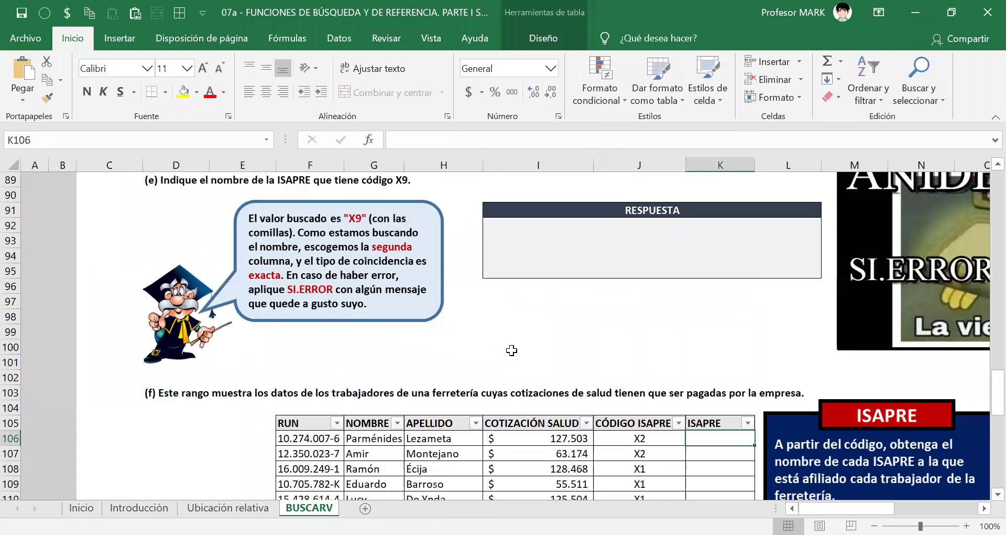
{"action": "scroll", "coordinate": [497, 354], "scroll_direction": "up", "scroll_amount": 8}
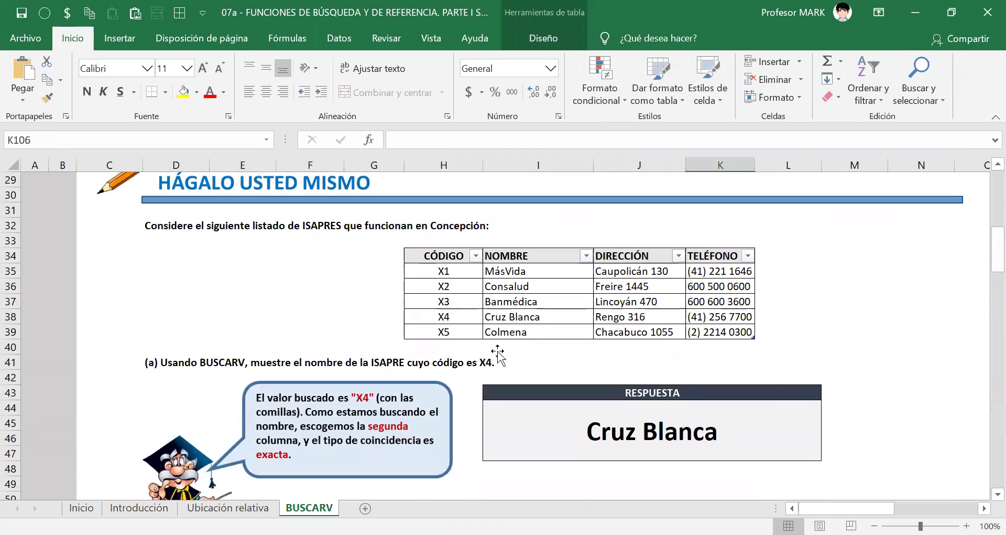
{"action": "left_click_drag", "start_coordinate": [509, 268], "coordinate": [517, 333]}
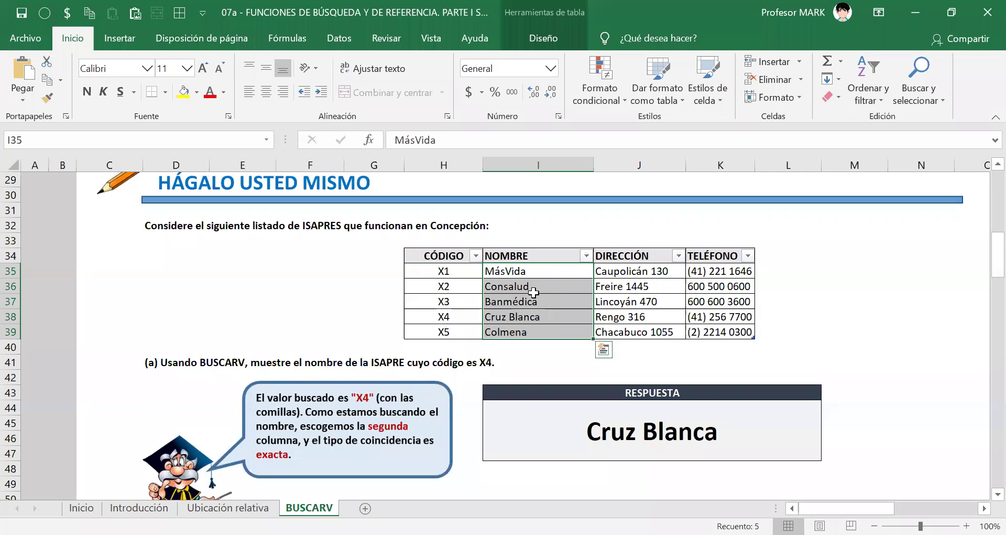
{"action": "left_click_drag", "start_coordinate": [444, 269], "coordinate": [444, 331]}
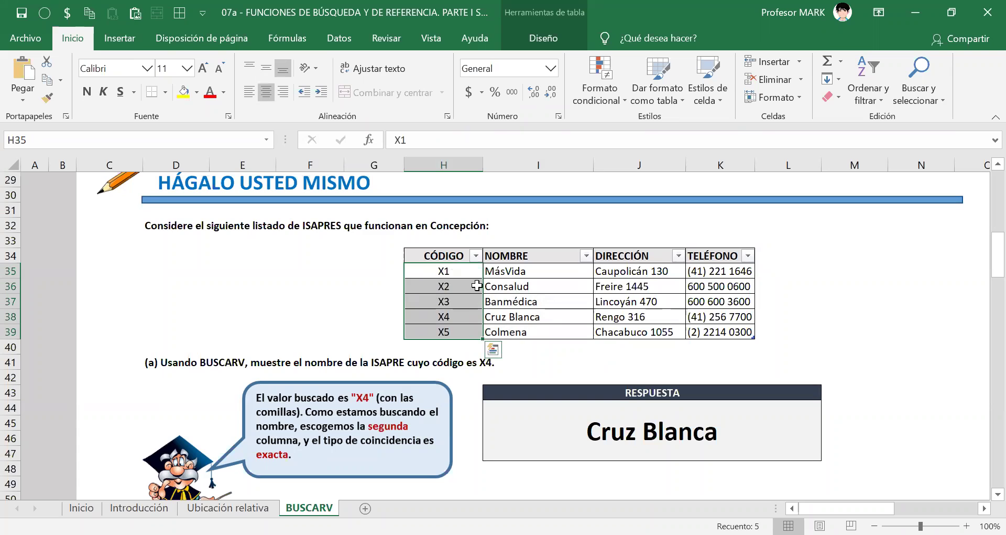
{"action": "left_click_drag", "start_coordinate": [440, 248], "coordinate": [443, 307]}
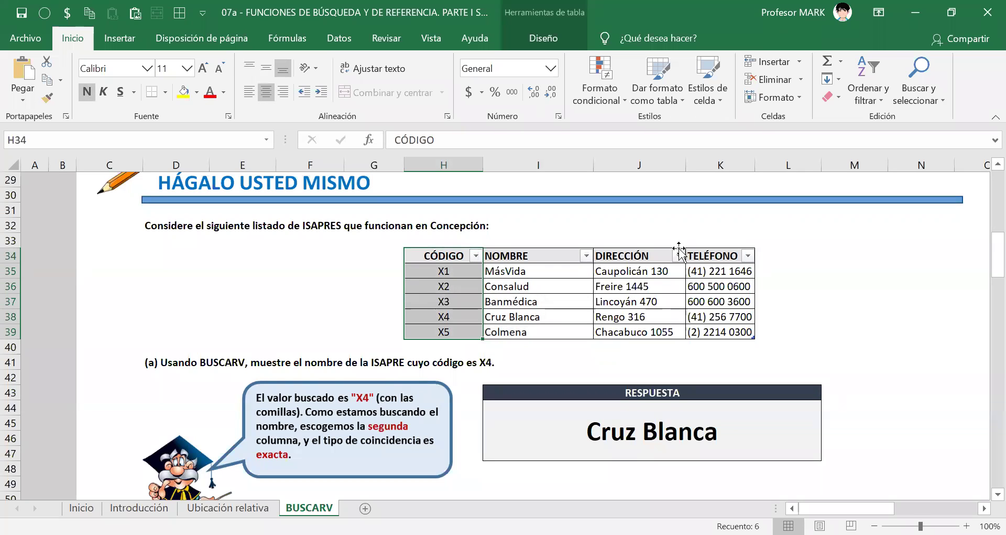
{"action": "left_click_drag", "start_coordinate": [440, 241], "coordinate": [435, 347]}
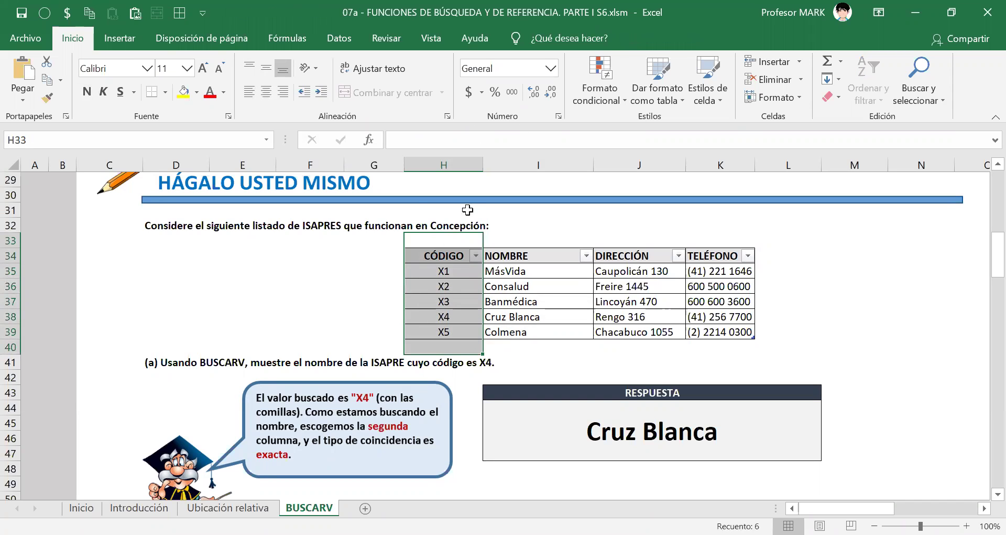
{"action": "left_click", "coordinate": [438, 270]}
Step: Check the first worker's ISAPRE code in the workers table and find its matching name in the ISAPRES list
{"action": "scroll", "coordinate": [640, 231], "scroll_direction": "down", "scroll_amount": 14}
{"action": "scroll", "coordinate": [624, 361], "scroll_direction": "down", "scroll_amount": 10}
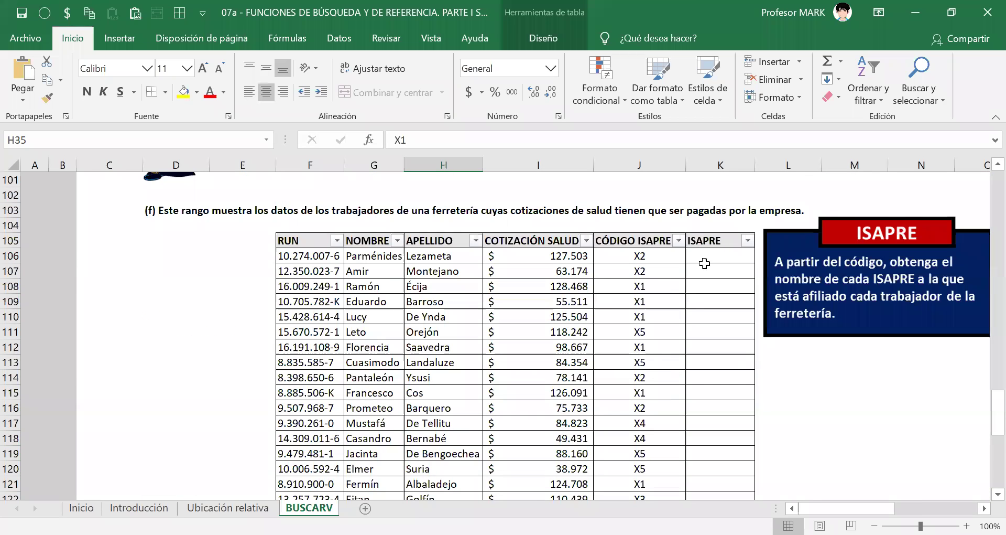
{"action": "left_click", "coordinate": [705, 263]}
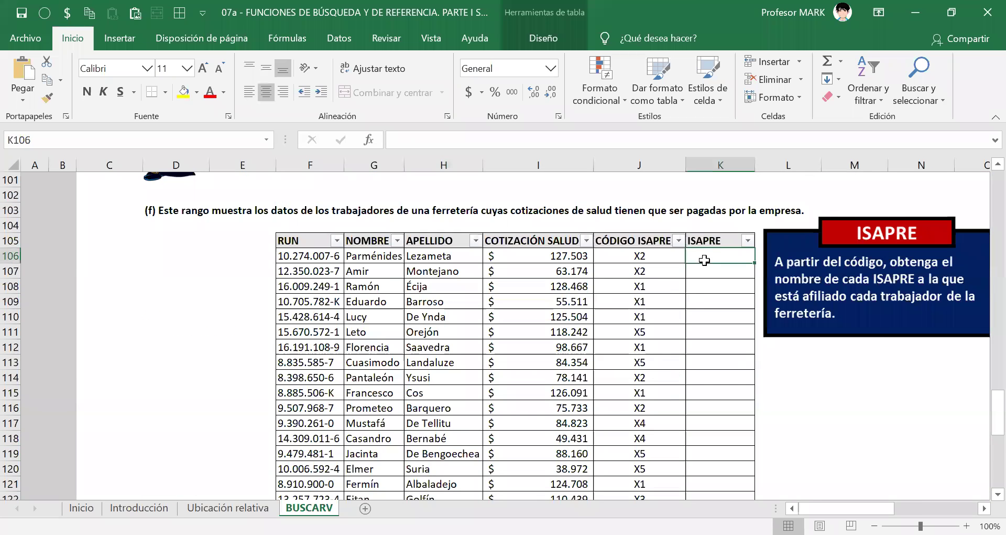
{"action": "left_click_drag", "start_coordinate": [642, 256], "coordinate": [676, 255]}
{"action": "scroll", "coordinate": [571, 272], "scroll_direction": "up", "scroll_amount": 20}
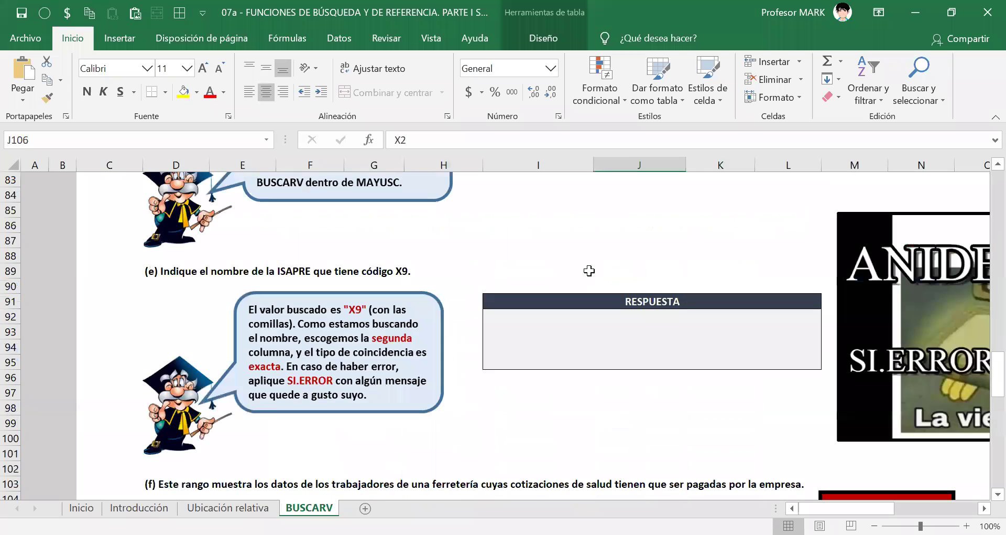
{"action": "left_click_drag", "start_coordinate": [432, 278], "coordinate": [441, 319]}
{"action": "left_click", "coordinate": [521, 288]}
{"action": "left_click", "coordinate": [645, 283]}
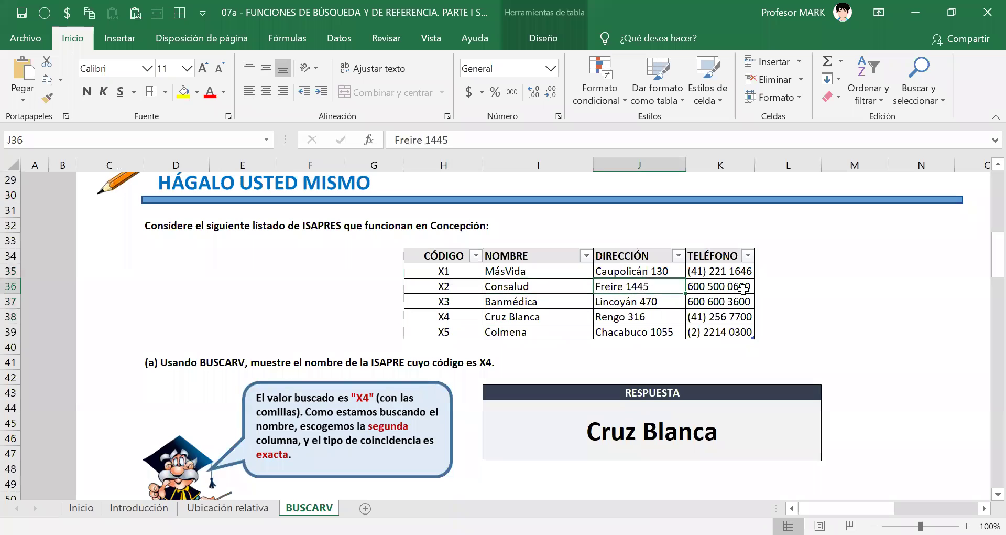
{"action": "left_click", "coordinate": [526, 286]}
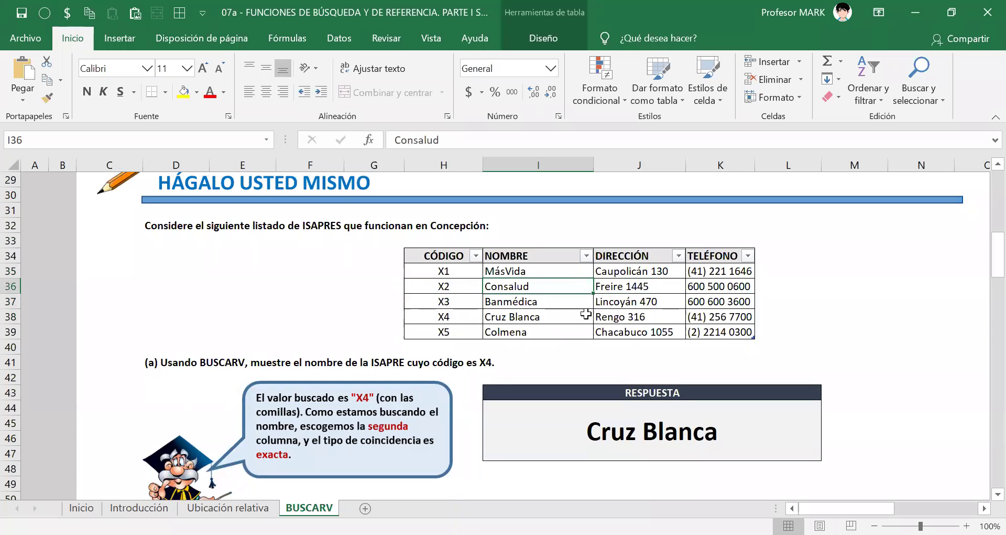
Step: Start a BUSCARV formula in K106, the first ISAPRE cell of the workers table
{"action": "scroll", "coordinate": [586, 309], "scroll_direction": "down", "scroll_amount": 17}
{"action": "scroll", "coordinate": [586, 308], "scroll_direction": "down", "scroll_amount": 3}
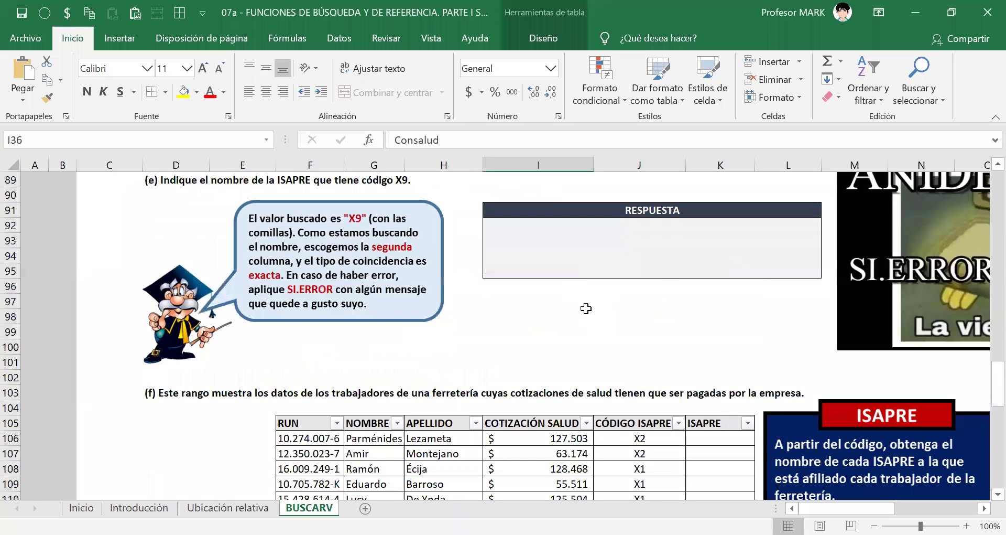
{"action": "scroll", "coordinate": [671, 291], "scroll_direction": "up", "scroll_amount": 1}
{"action": "left_click", "coordinate": [672, 294]}
{"action": "scroll", "coordinate": [672, 294], "scroll_direction": "down", "scroll_amount": 4}
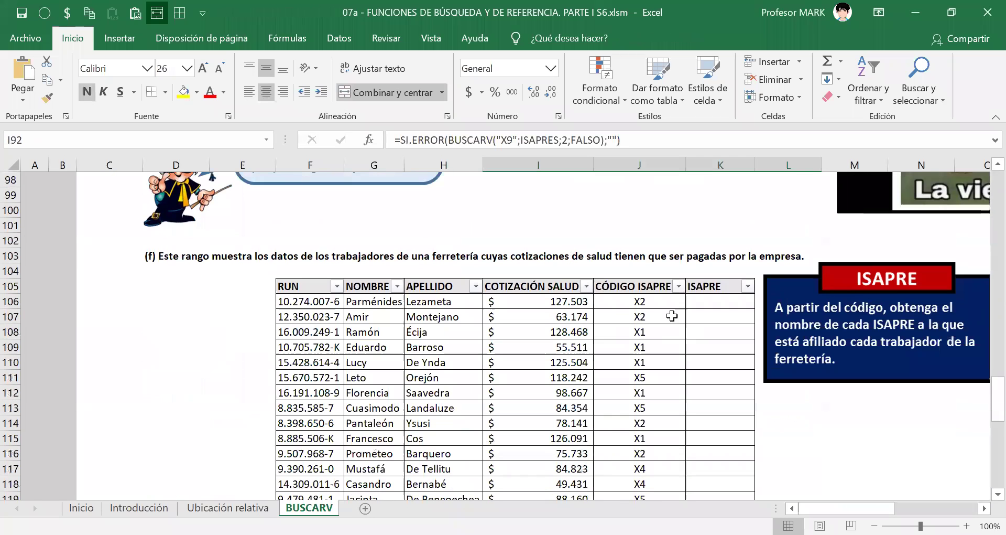
{"action": "left_click", "coordinate": [695, 296]}
{"action": "type", "text": "="}
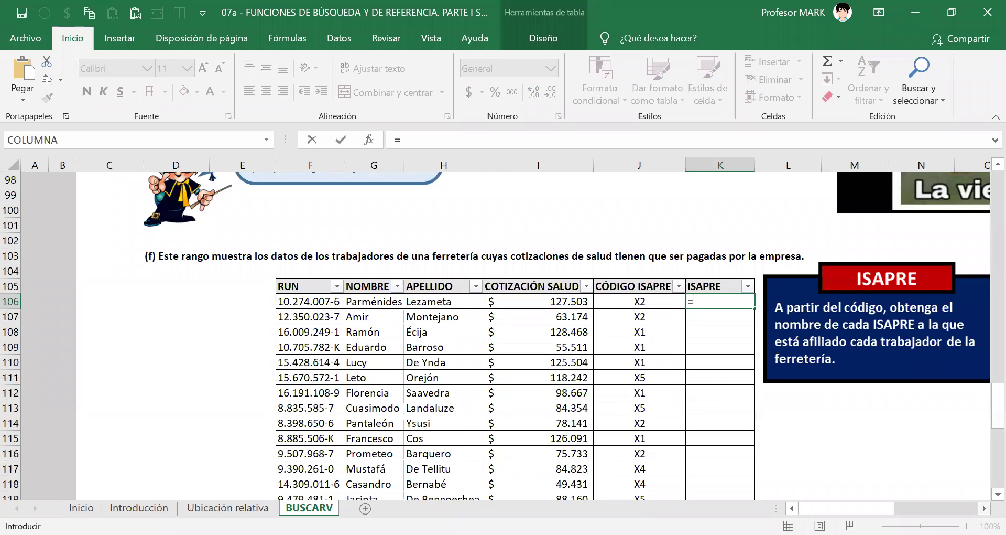
{"action": "scroll", "coordinate": [547, 399], "scroll_direction": "right", "scroll_amount": 3}
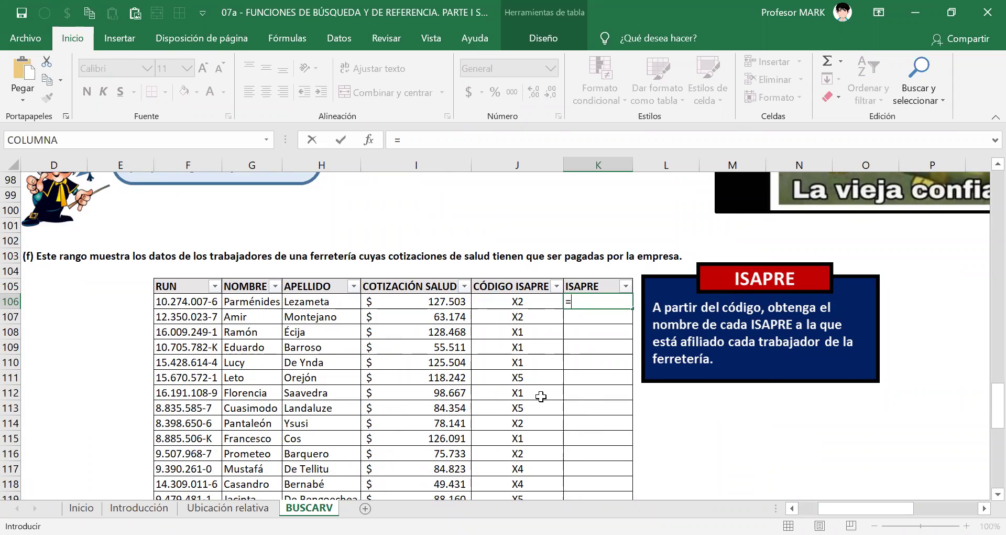
{"action": "type", "text": "bus"}
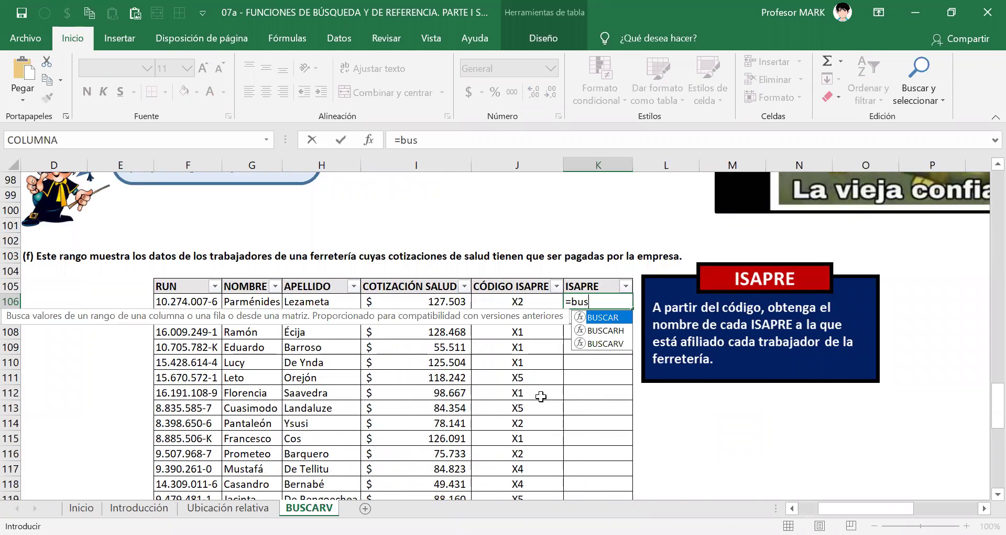
{"action": "key", "text": "Down"}
{"action": "key", "text": "Down"}
{"action": "key", "text": "Tab"}
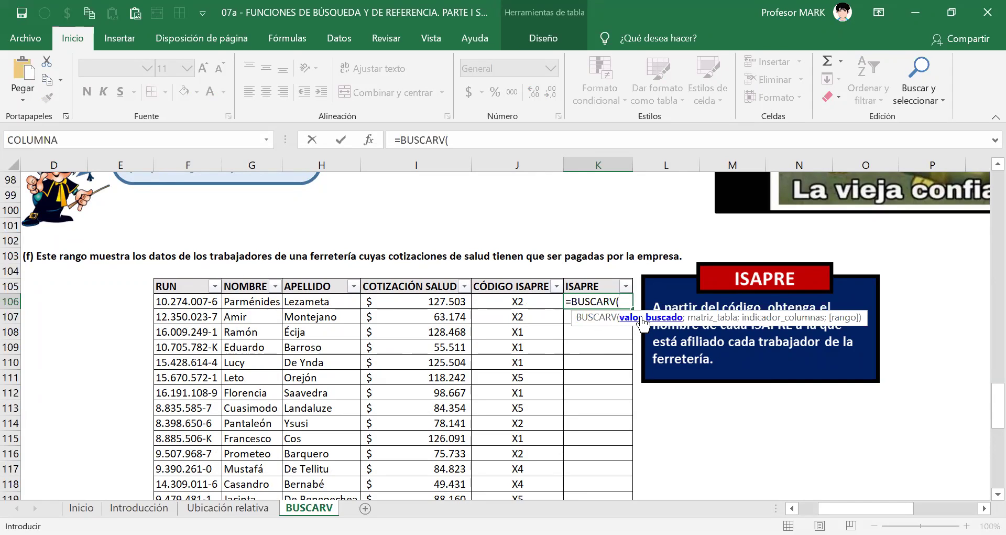
Step: Give BUSCARV the same row's CÓDIGO ISAPRE as lookup value and the ISAPRES table as lookup matrix
{"action": "left_click", "coordinate": [523, 301]}
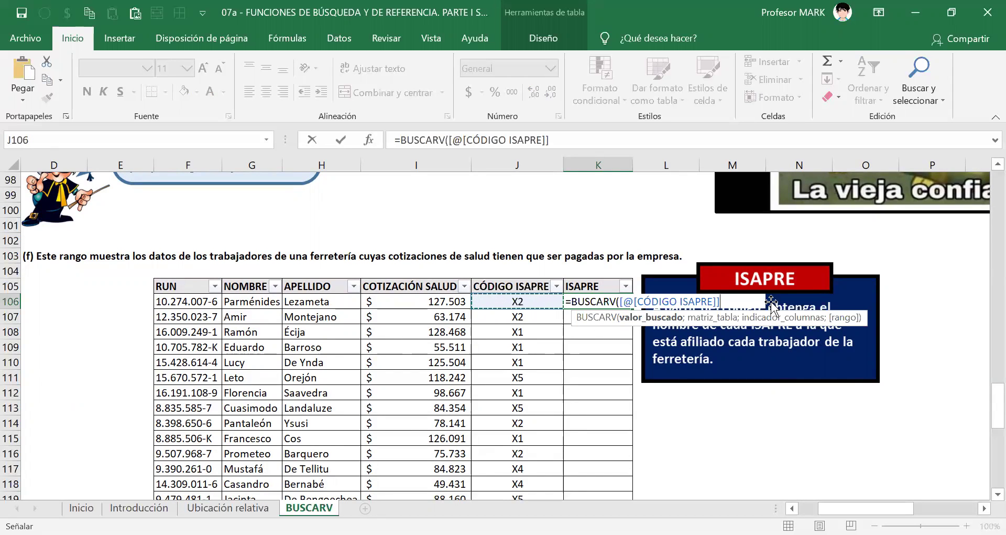
{"action": "type", "text": ";"}
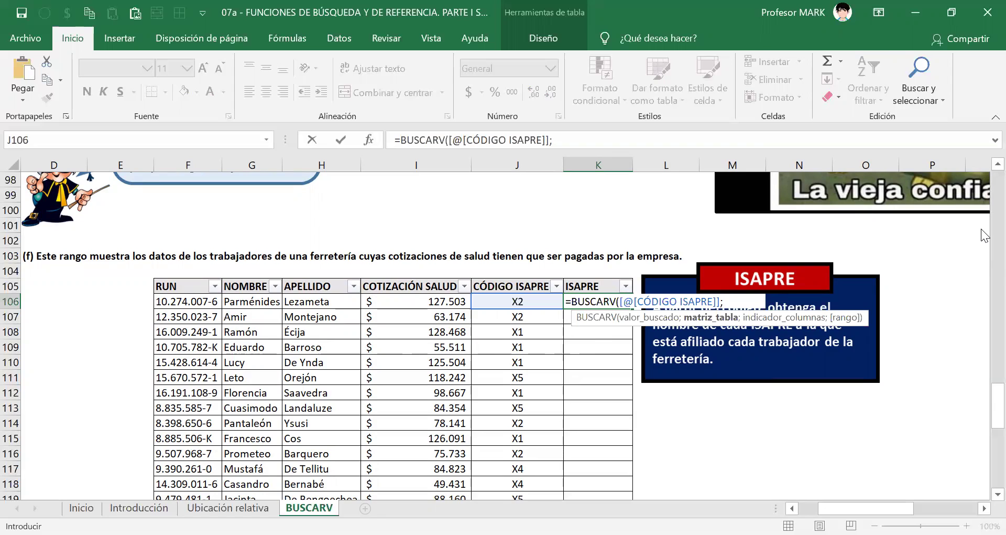
{"action": "type", "text": "ISAPRES"}
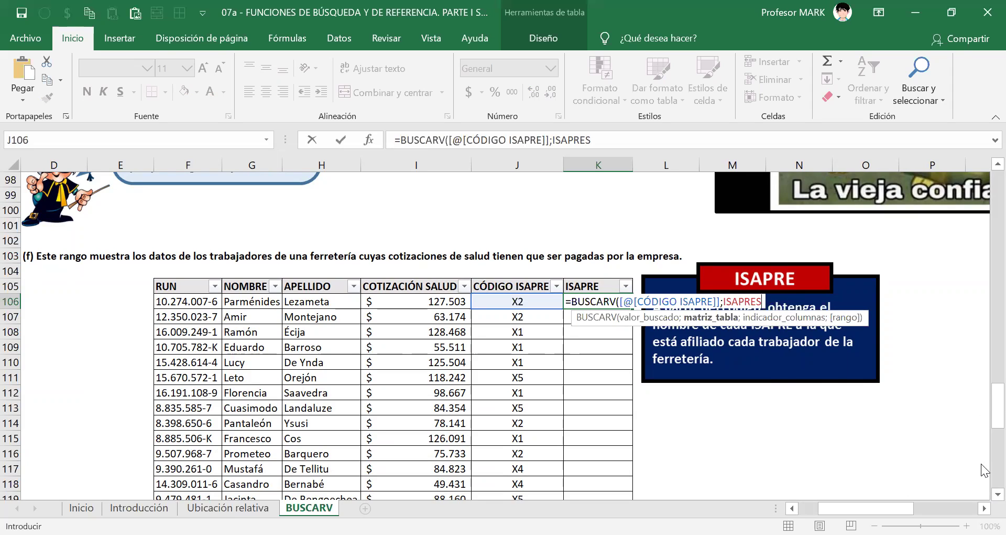
Step: Check the order of the ISAPRES table's columns in the formula's suggestion list, leaving the whole table as lookup matrix
{"action": "type", "text": "["}
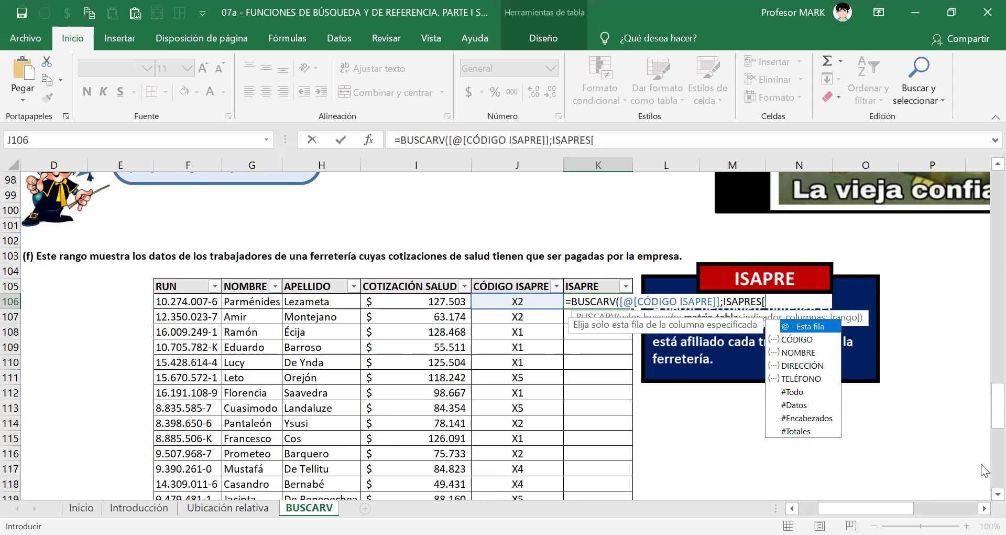
{"action": "key", "text": "Down"}
{"action": "key", "text": "Down"}
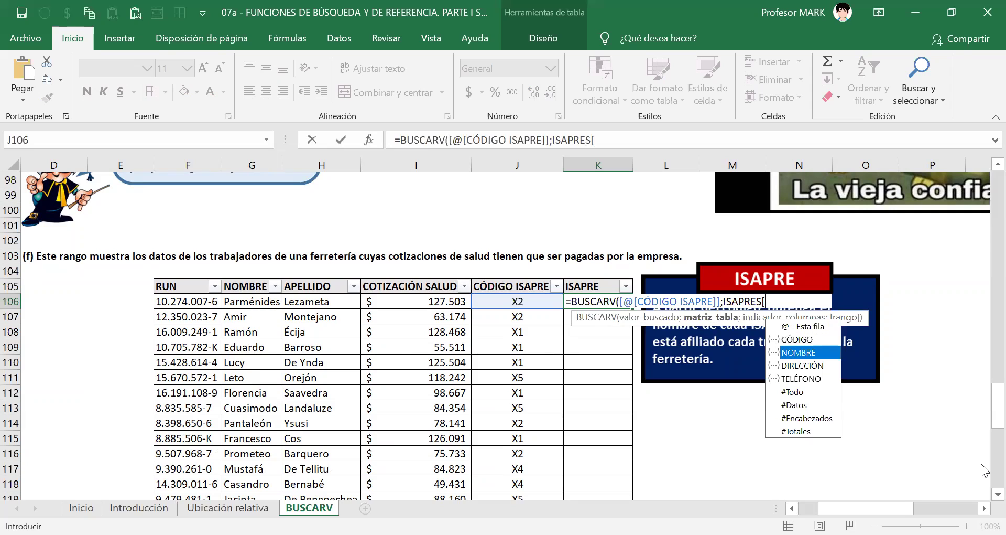
{"action": "key", "text": "Down"}
{"action": "key", "text": "Down"}
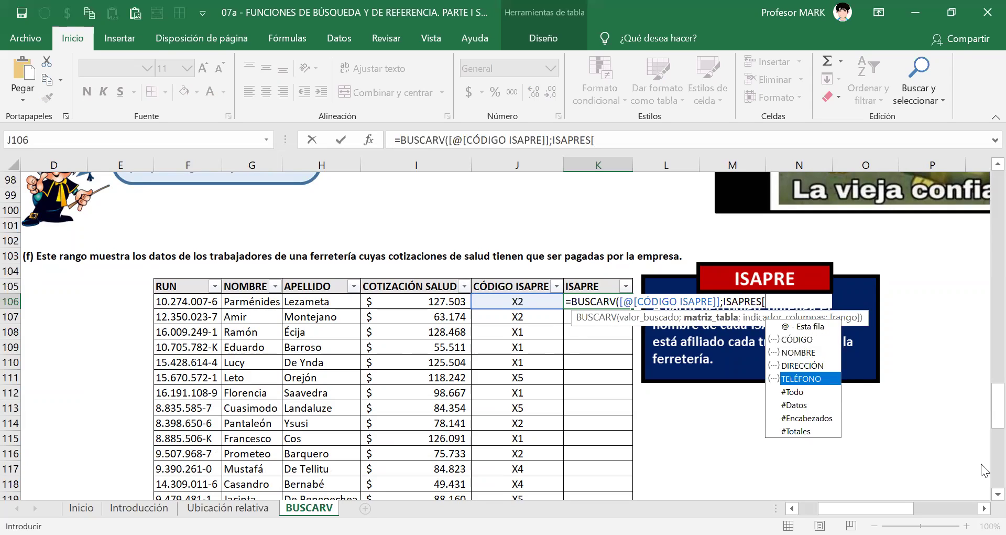
{"action": "key", "text": "Up"}
{"action": "key", "text": "Up"}
{"action": "key", "text": "Up"}
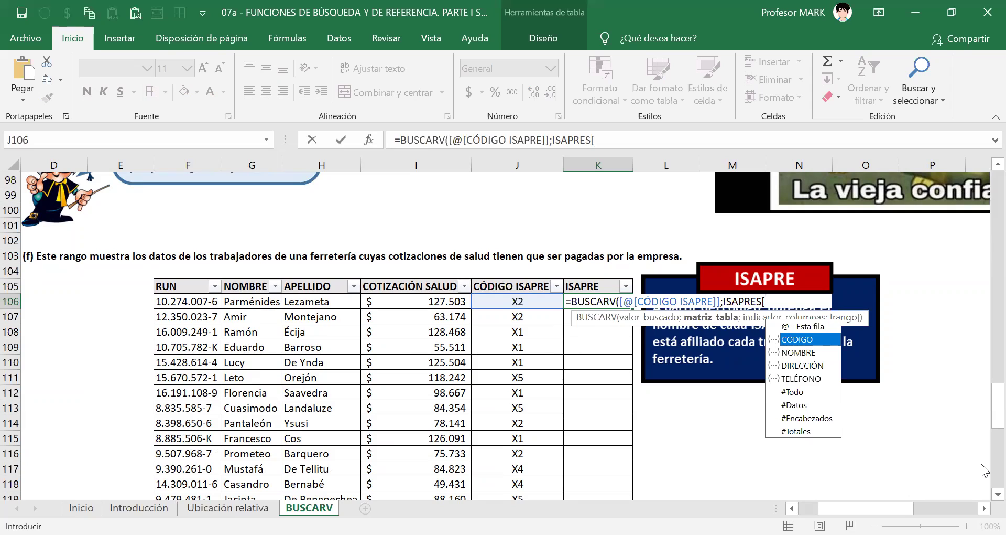
{"action": "key", "text": "Down"}
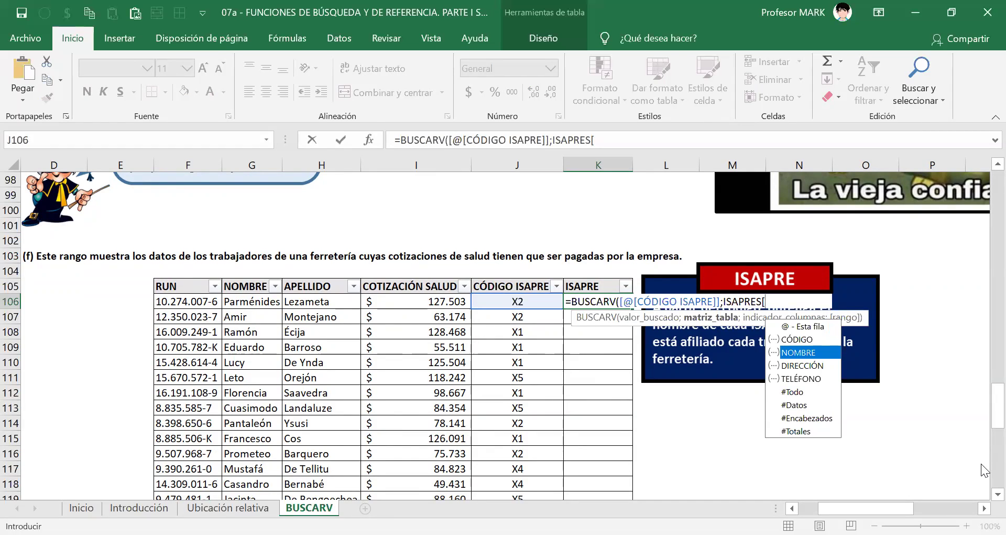
{"action": "key", "text": "BackSpace"}
Step: Complete the BUSCARV formula with column index 2 and exact match FALSO, enter it in K106, and review it in the cell
{"action": "type", "text": ";2"}
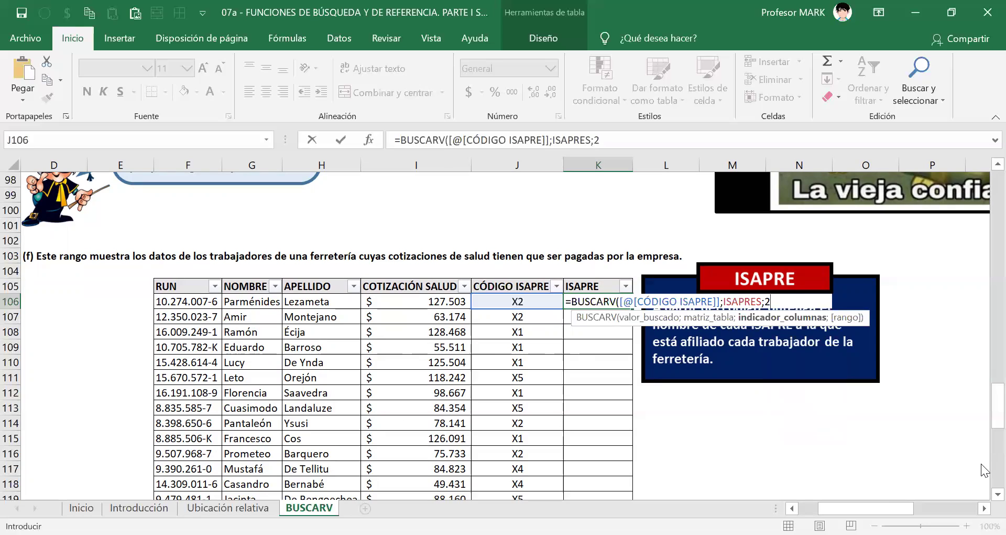
{"action": "type", "text": ";"}
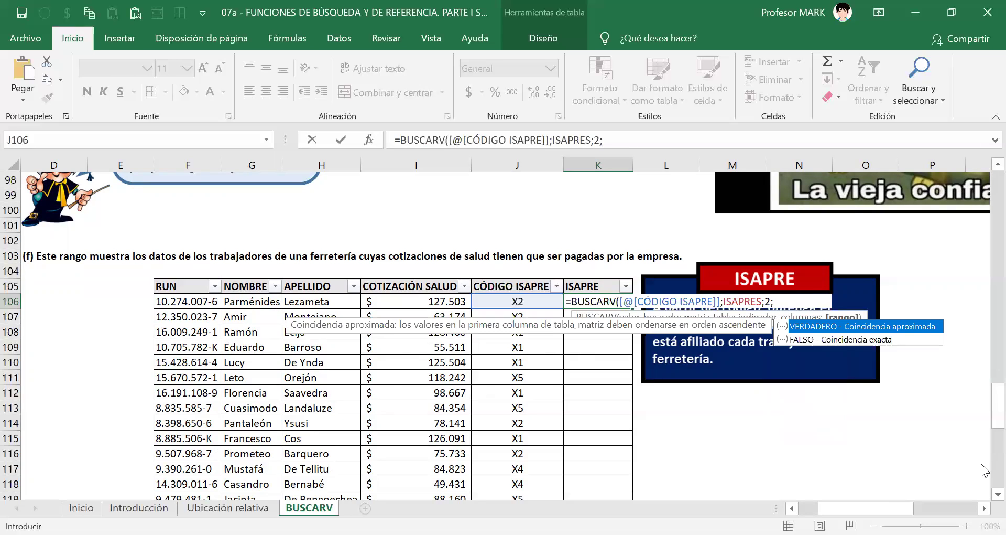
{"action": "key", "text": "Down"}
{"action": "key", "text": "Tab"}
{"action": "type", "text": ")"}
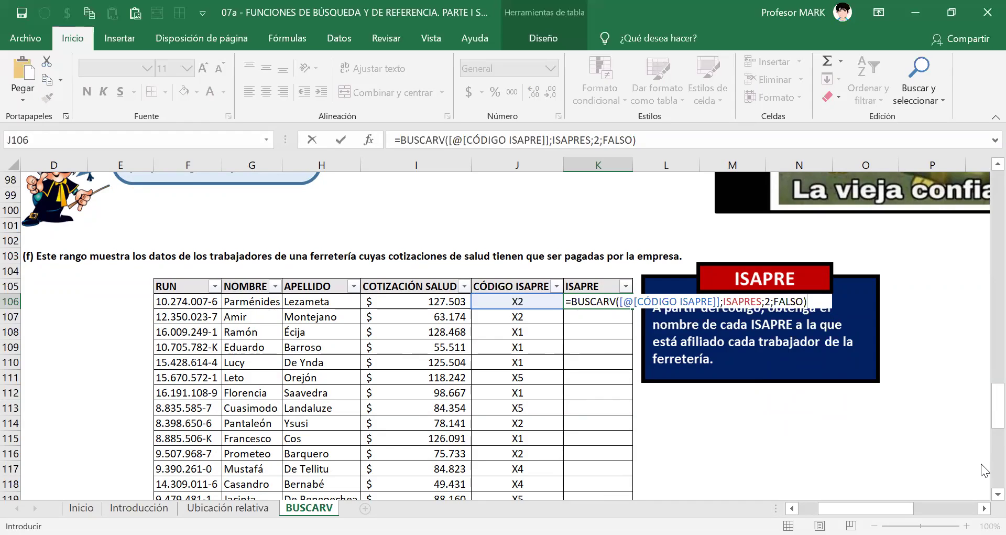
{"action": "key", "text": "ctrl+Return"}
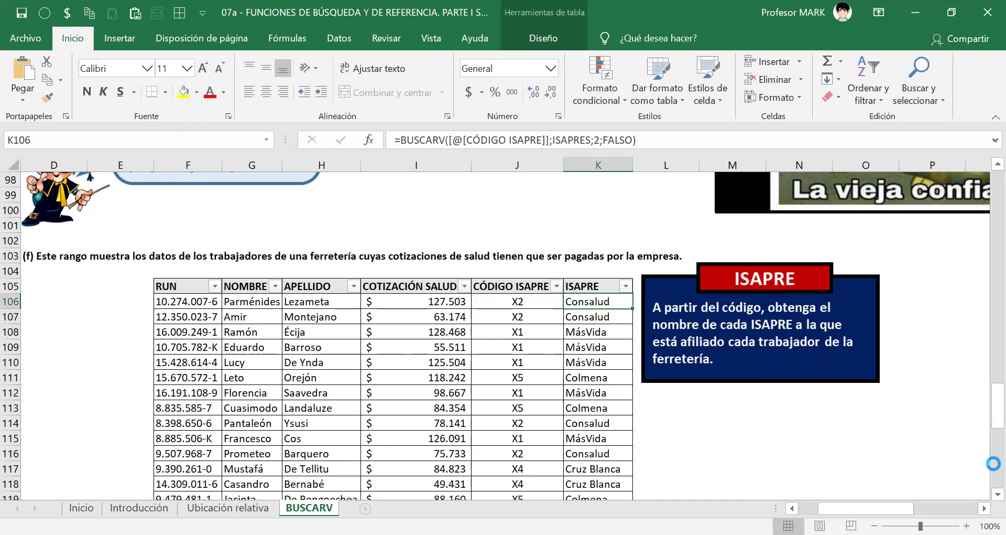
{"action": "scroll", "coordinate": [512, 390], "scroll_direction": "down", "scroll_amount": 1}
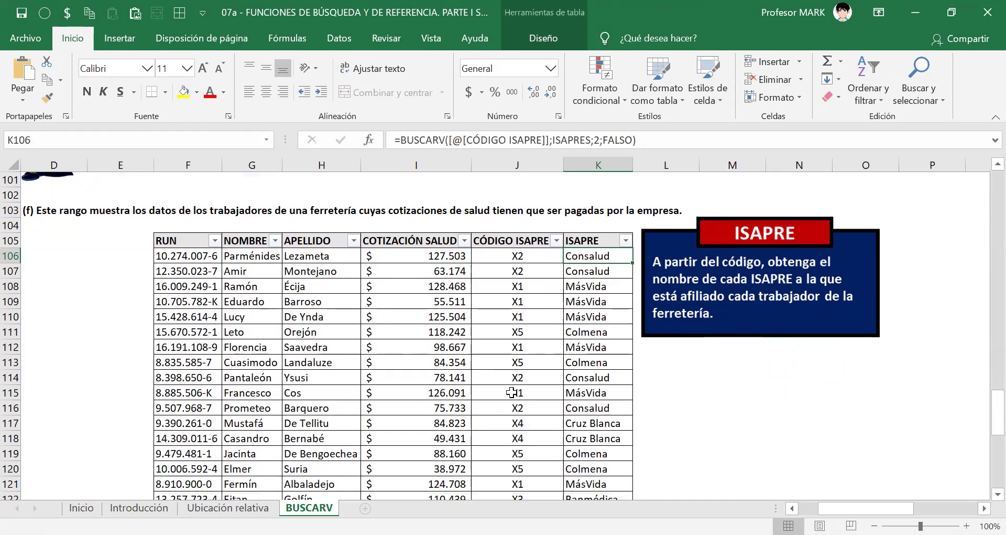
{"action": "double_click", "coordinate": [588, 256]}
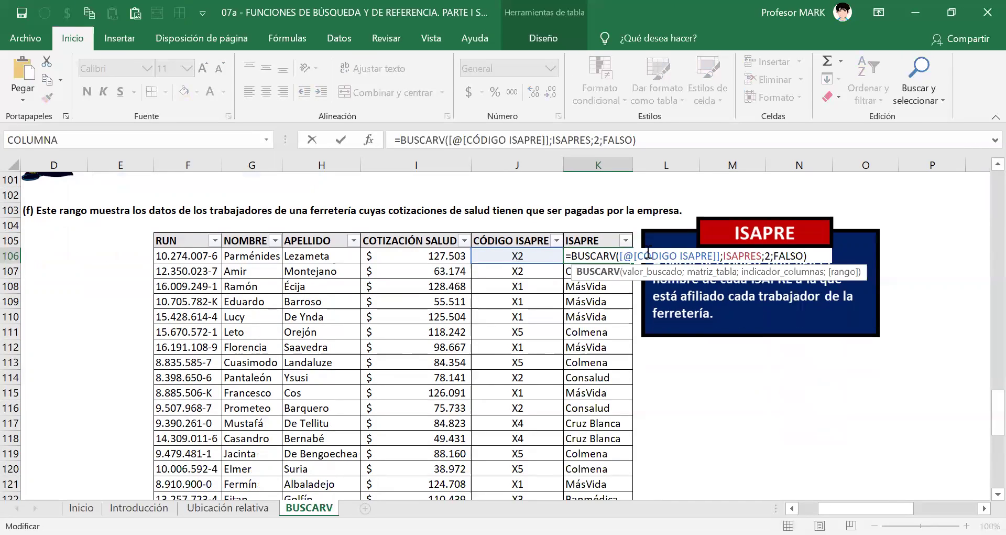
{"action": "key", "text": "Return"}
{"action": "key", "text": "Up"}
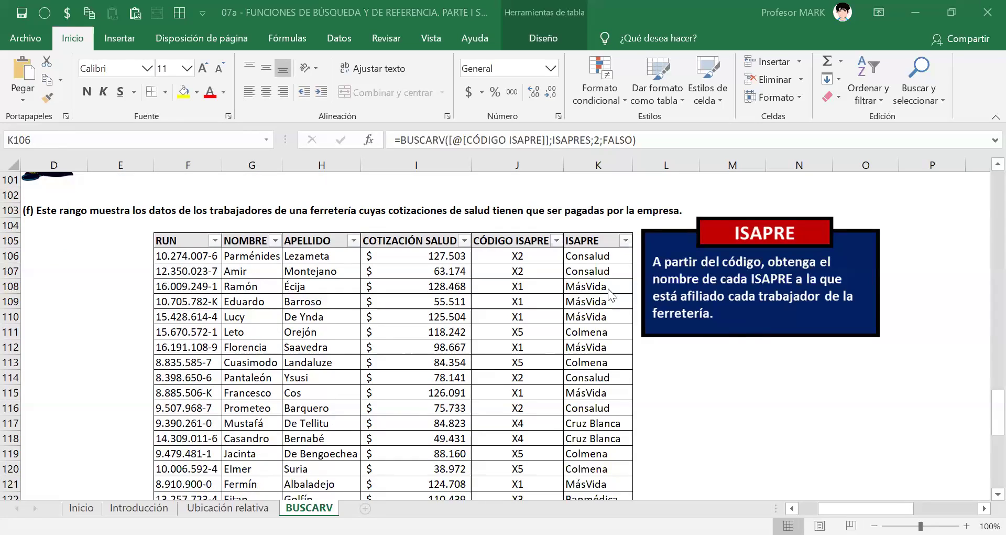
Step: Change the column index of the BUSCARV formula in K106 to 3 to return each ISAPRE's address
{"action": "double_click", "coordinate": [587, 260]}
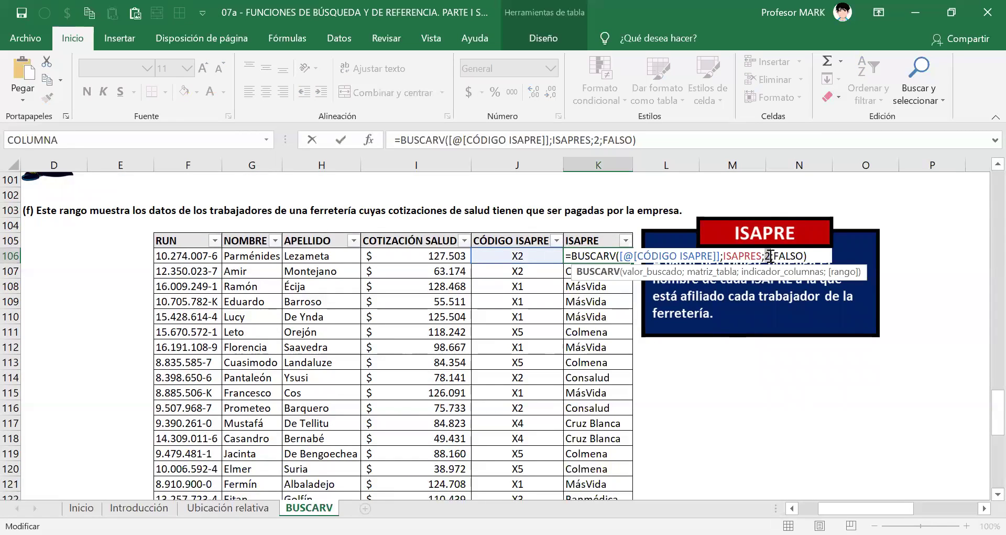
{"action": "double_click", "coordinate": [769, 255]}
{"action": "type", "text": "3"}
{"action": "key", "text": "Return"}
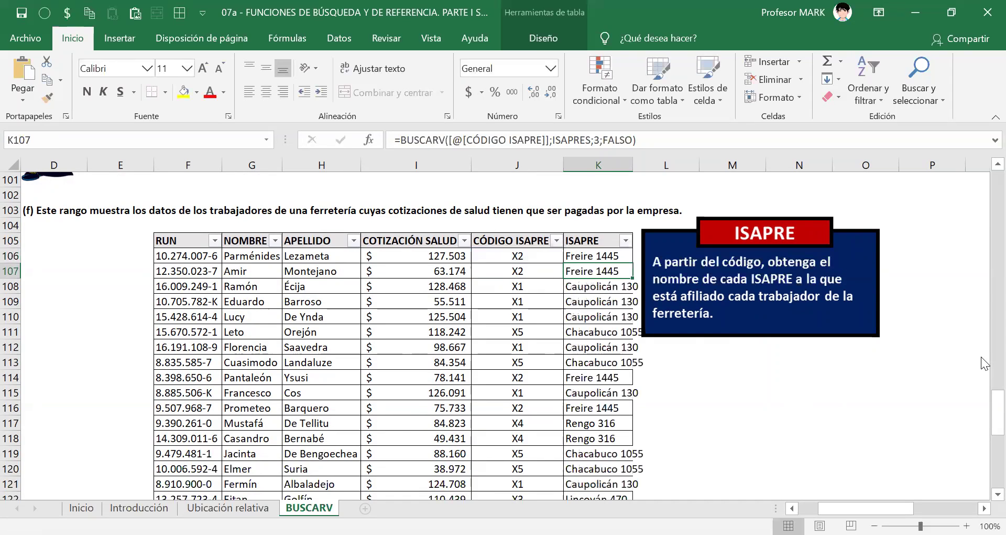
Step: Move the ISAPRE instruction picture farther away from the workers table and look over the results in the ISAPRE column
{"action": "left_click_drag", "start_coordinate": [703, 300], "coordinate": [743, 298]}
{"action": "scroll", "coordinate": [741, 299], "scroll_direction": "down", "scroll_amount": 3}
{"action": "scroll", "coordinate": [741, 299], "scroll_direction": "up", "scroll_amount": 2}
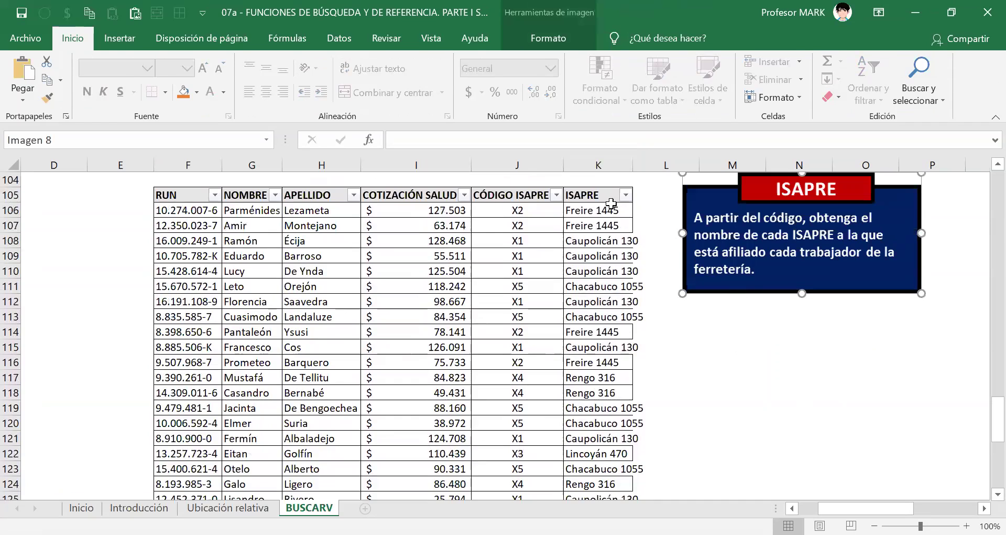
{"action": "left_click_drag", "start_coordinate": [603, 211], "coordinate": [604, 320]}
{"action": "left_click", "coordinate": [595, 362]}
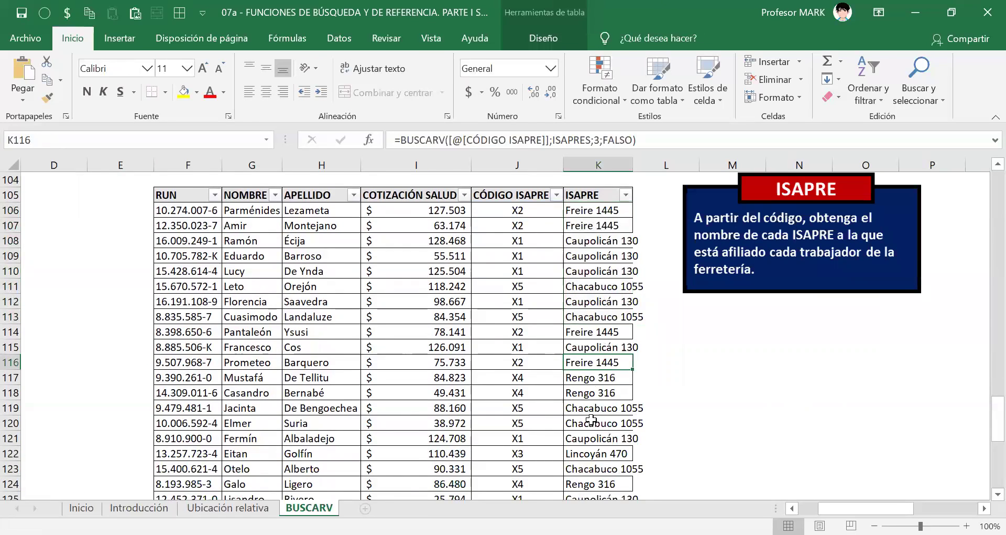
{"action": "scroll", "coordinate": [593, 417], "scroll_direction": "down", "scroll_amount": 3}
{"action": "scroll", "coordinate": [593, 417], "scroll_direction": "up", "scroll_amount": 5}
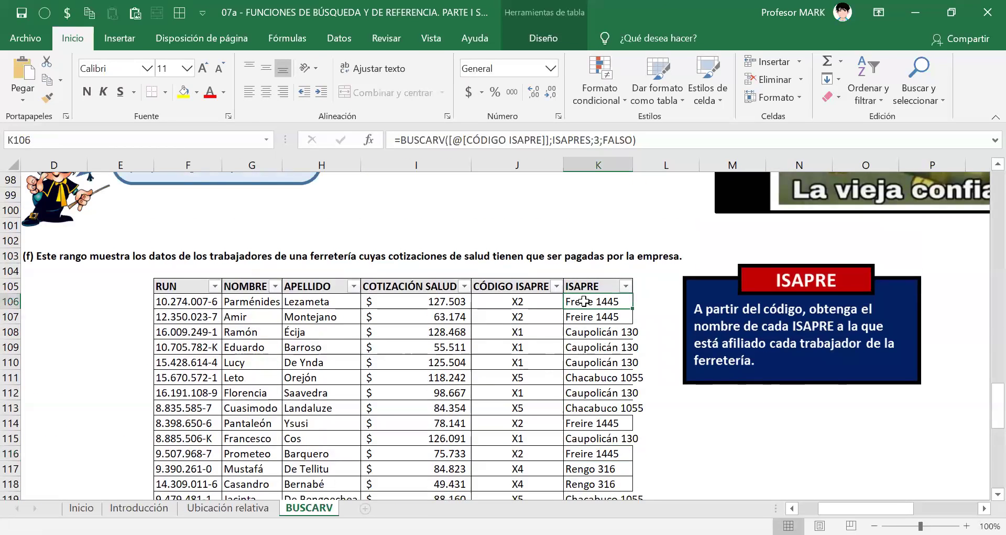
Step: Change the column index of the BUSCARV formula in K106 to 4 to return each ISAPRE's phone number
{"action": "double_click", "coordinate": [585, 300]}
{"action": "left_click", "coordinate": [769, 301]}
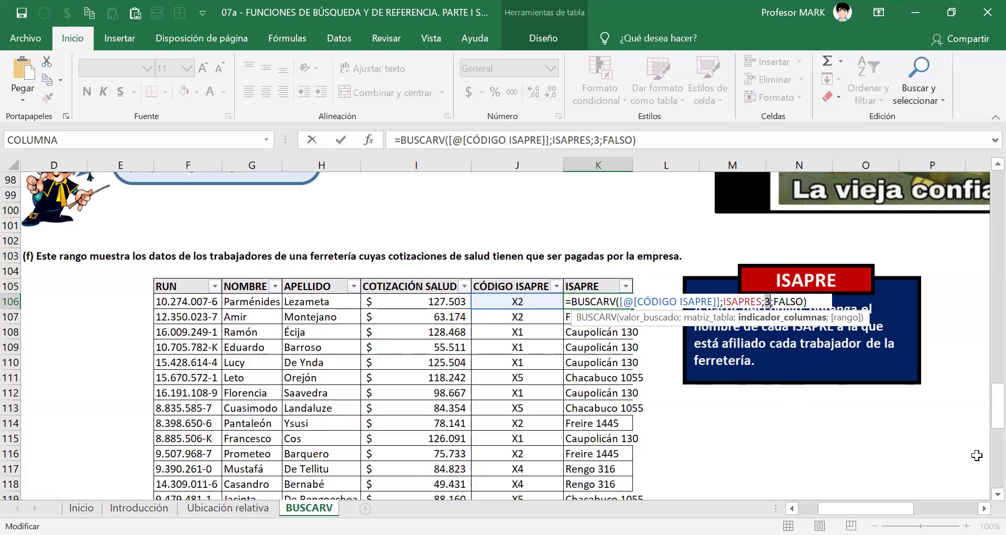
{"action": "key", "text": "BackSpace"}
{"action": "type", "text": "4"}
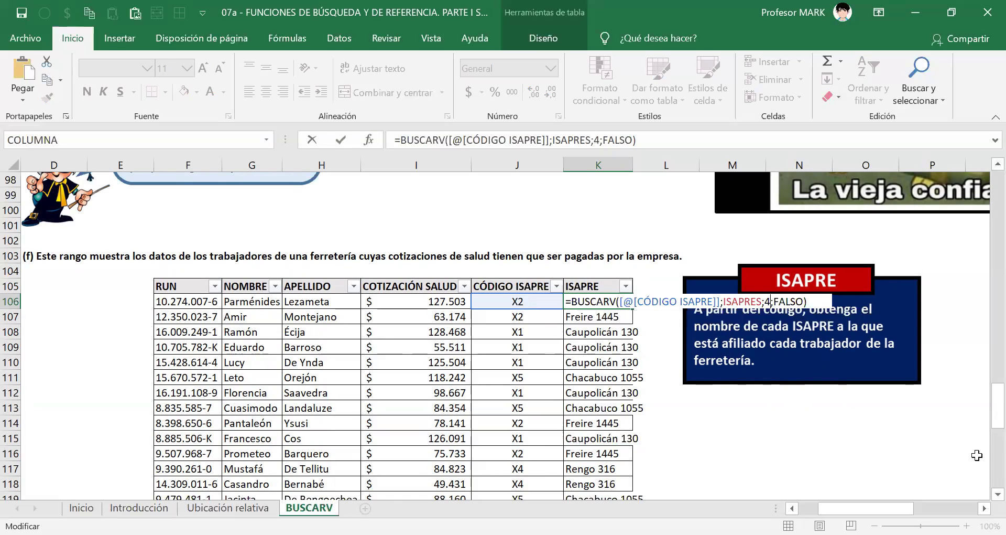
{"action": "key", "text": "Return"}
{"action": "scroll", "coordinate": [613, 390], "scroll_direction": "down", "scroll_amount": 3}
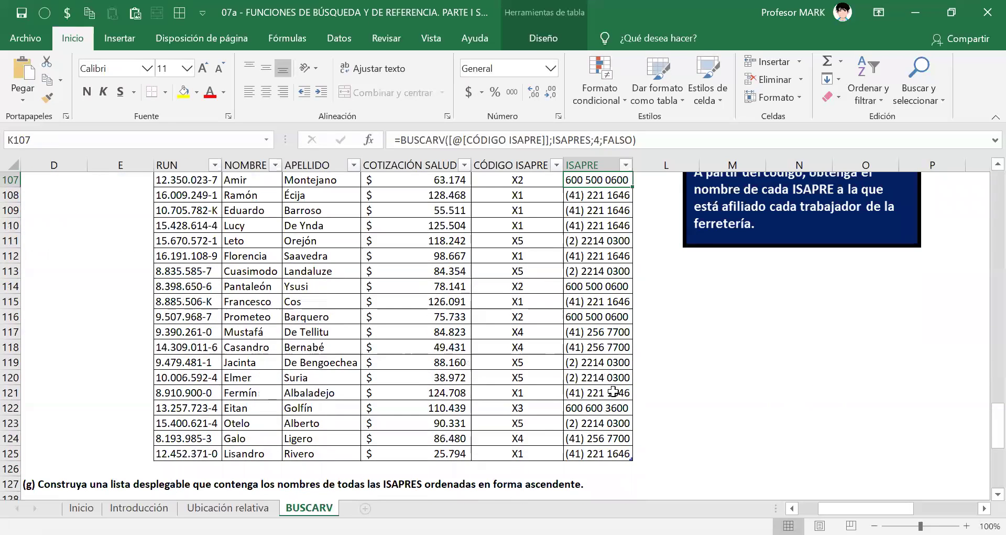
Step: Set the column index of the BUSCARV formula in K106 back to 2 to return the ISAPRE names
{"action": "scroll", "coordinate": [603, 303], "scroll_direction": "up", "scroll_amount": 2}
{"action": "double_click", "coordinate": [593, 255]}
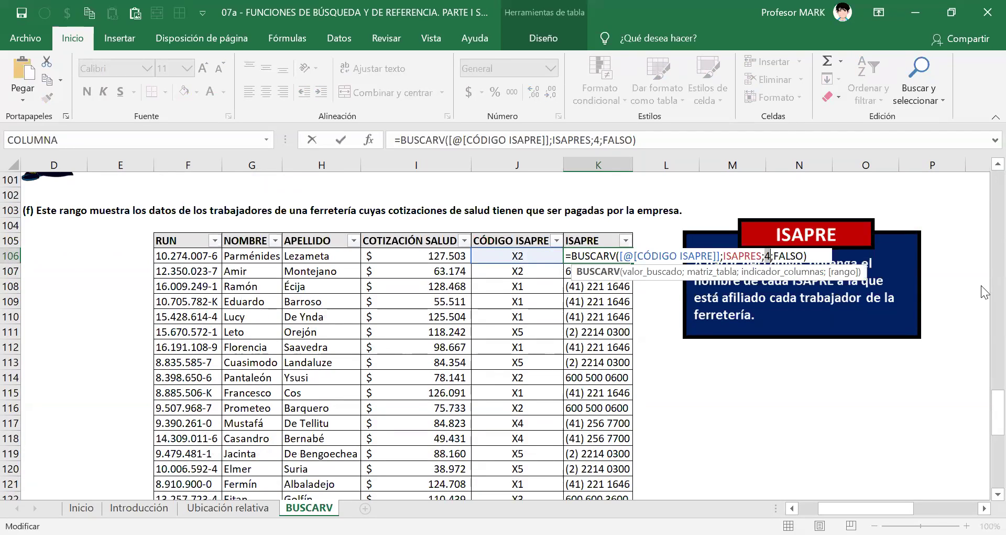
{"action": "key", "text": "BackSpace"}
{"action": "type", "text": "2"}
{"action": "key", "text": "Return"}
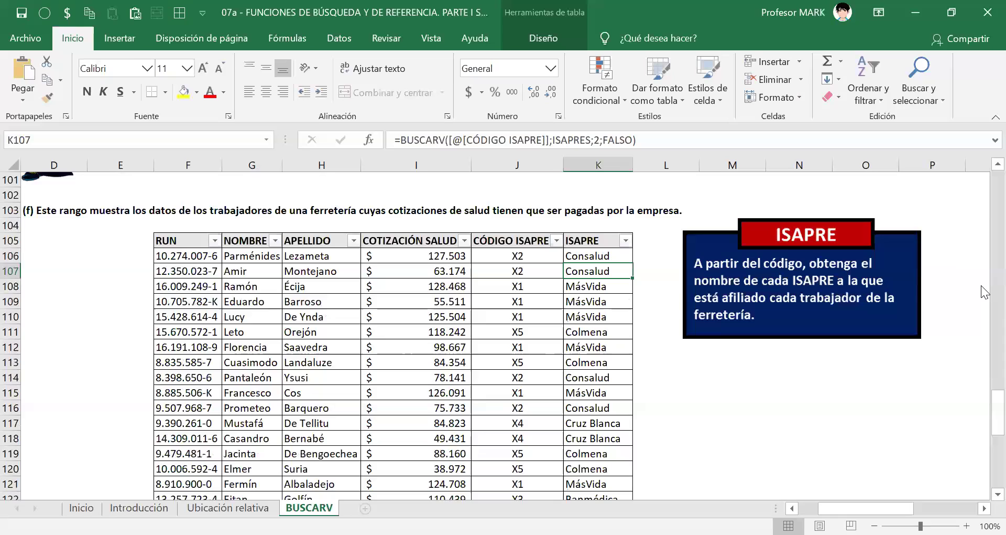
{"action": "key", "text": "Up"}
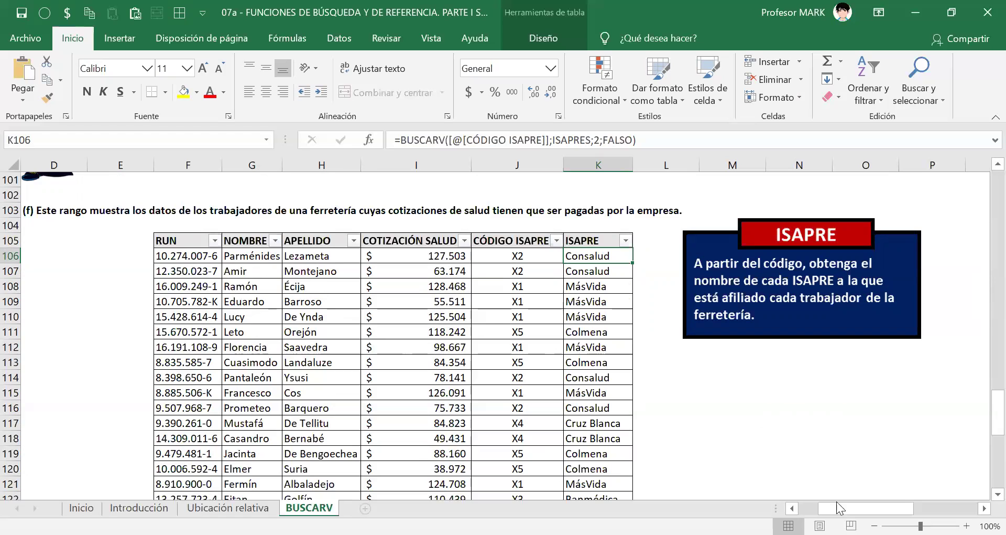
Step: Go past the workers table and read exercise (g), about a drop-down list of ISAPRE names in ascending order
{"action": "left_click_drag", "start_coordinate": [841, 508], "coordinate": [821, 508]}
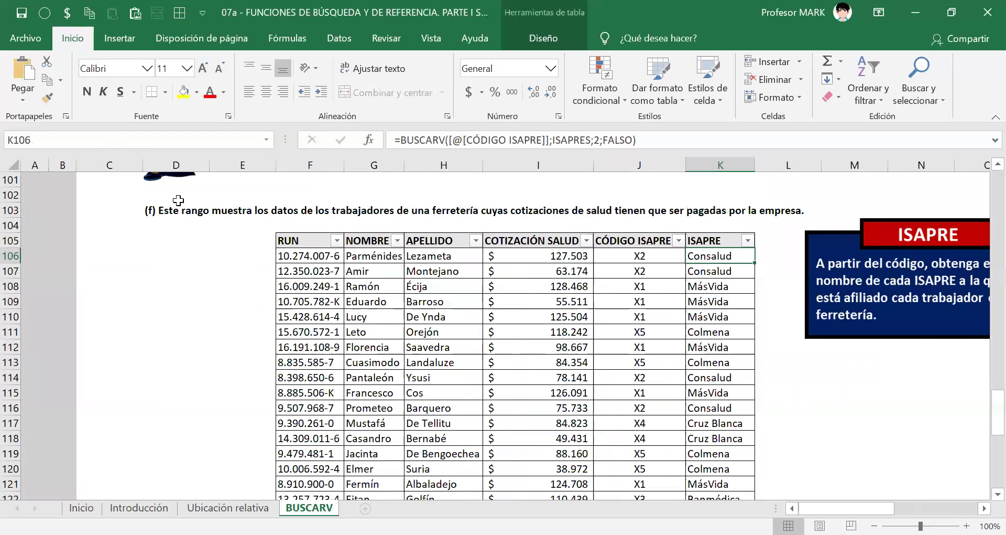
{"action": "left_click", "coordinate": [190, 212]}
{"action": "scroll", "coordinate": [309, 333], "scroll_direction": "down", "scroll_amount": 5}
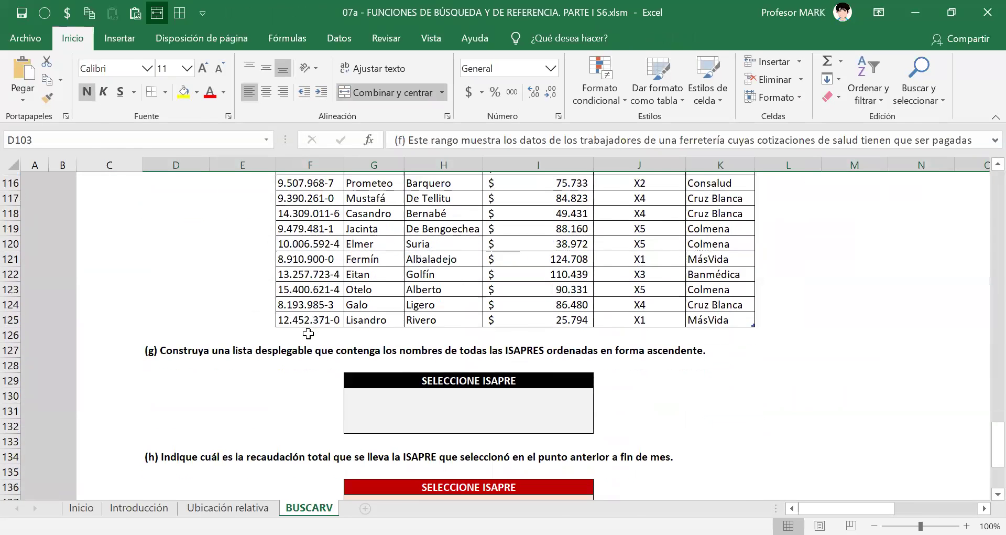
{"action": "left_click", "coordinate": [222, 347]}
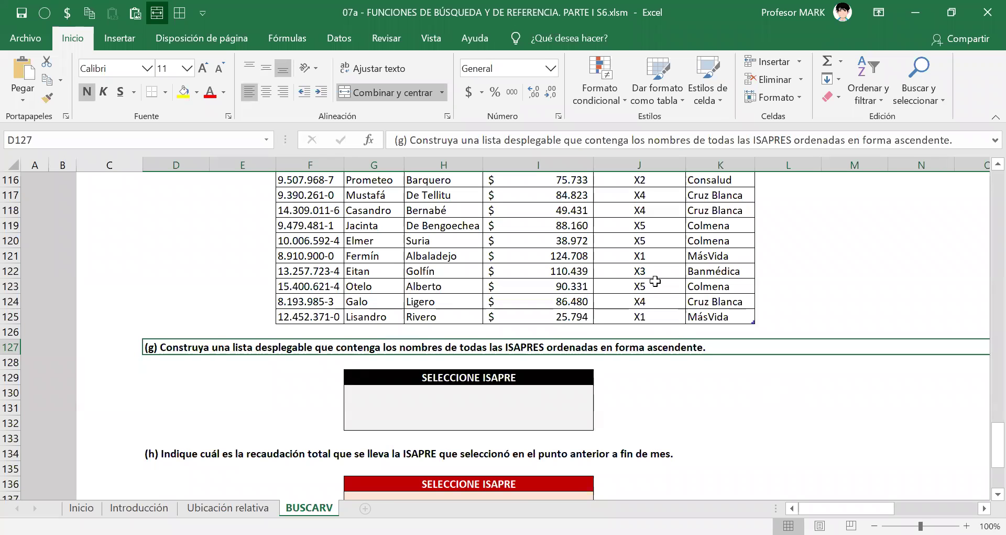
{"action": "scroll", "coordinate": [984, 381], "scroll_direction": "up", "scroll_amount": 1}
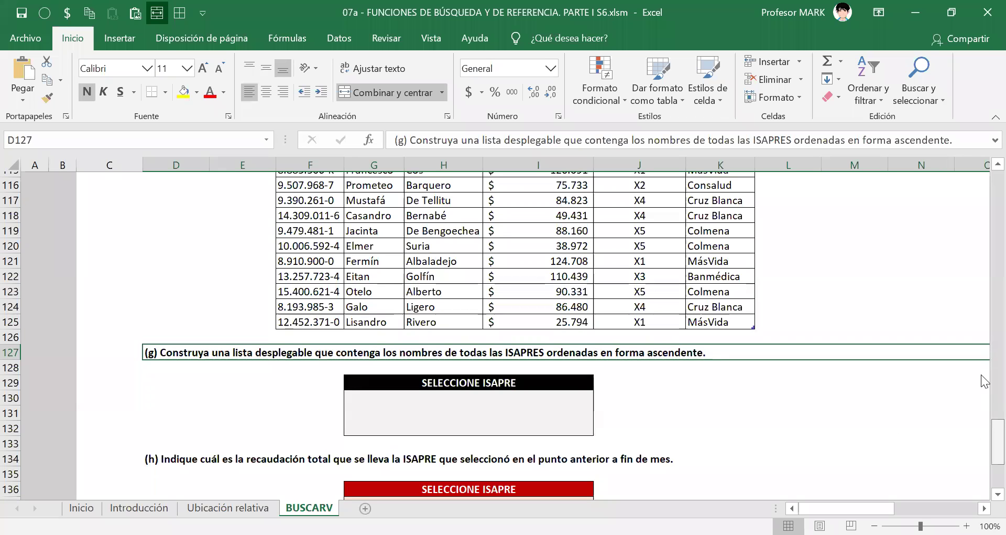
Step: Examine the order of the names in the NOMBRE column of the ISAPRES table in the HÁGALO USTED MISMO section
{"action": "scroll", "coordinate": [984, 334], "scroll_direction": "up", "scroll_amount": 20}
{"action": "scroll", "coordinate": [983, 220], "scroll_direction": "up", "scroll_amount": 1}
{"action": "scroll", "coordinate": [984, 262], "scroll_direction": "down", "scroll_amount": 8}
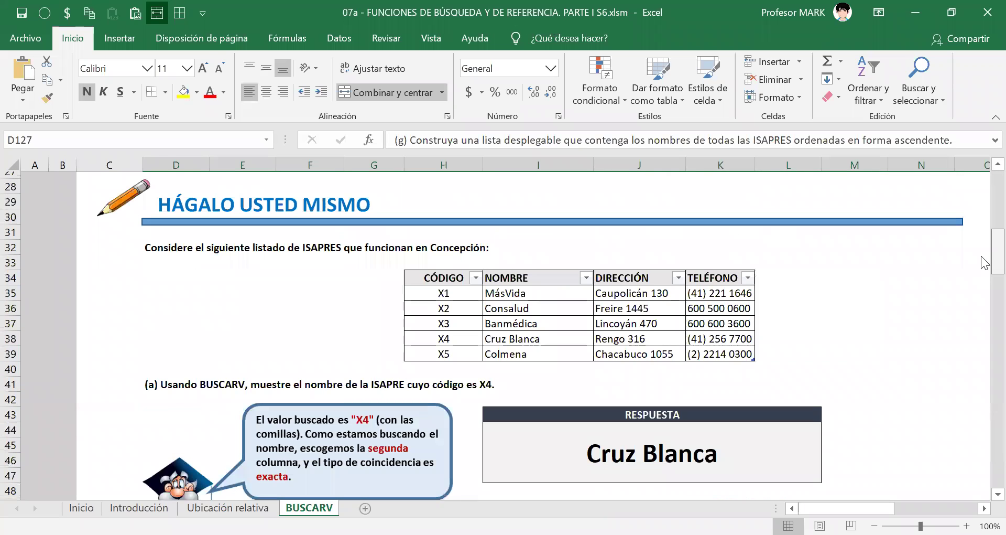
{"action": "left_click", "coordinate": [173, 272]}
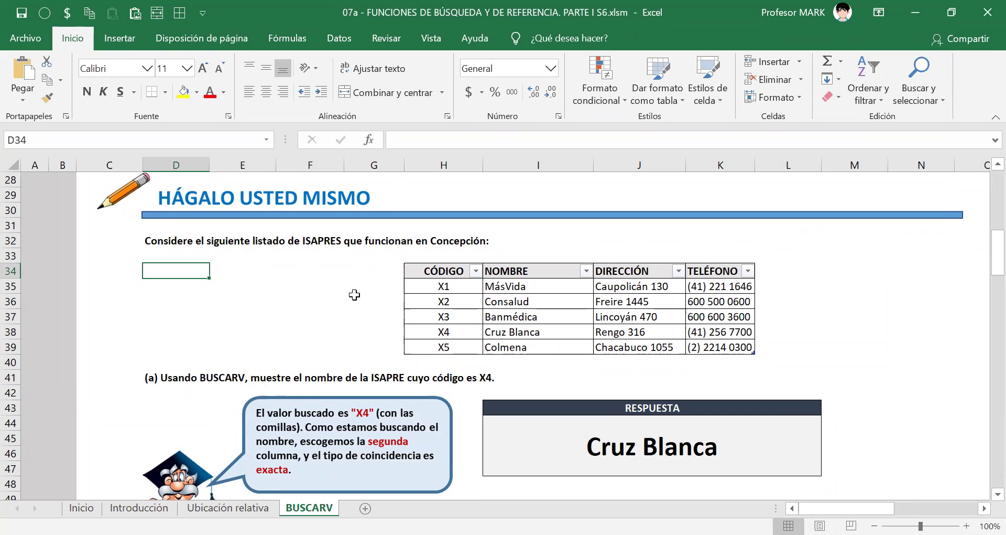
{"action": "left_click_drag", "start_coordinate": [524, 286], "coordinate": [540, 347]}
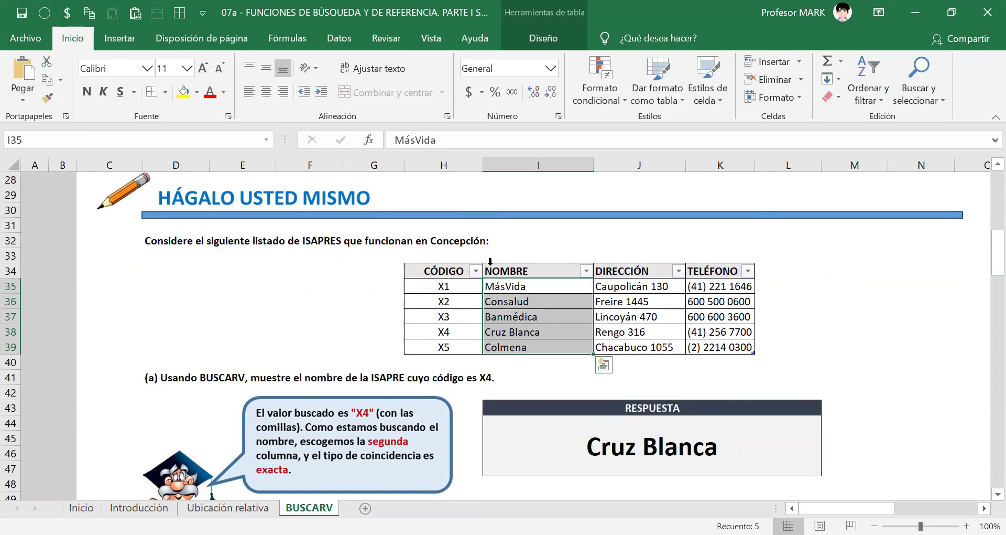
{"action": "left_click", "coordinate": [499, 288]}
{"action": "left_click", "coordinate": [506, 312]}
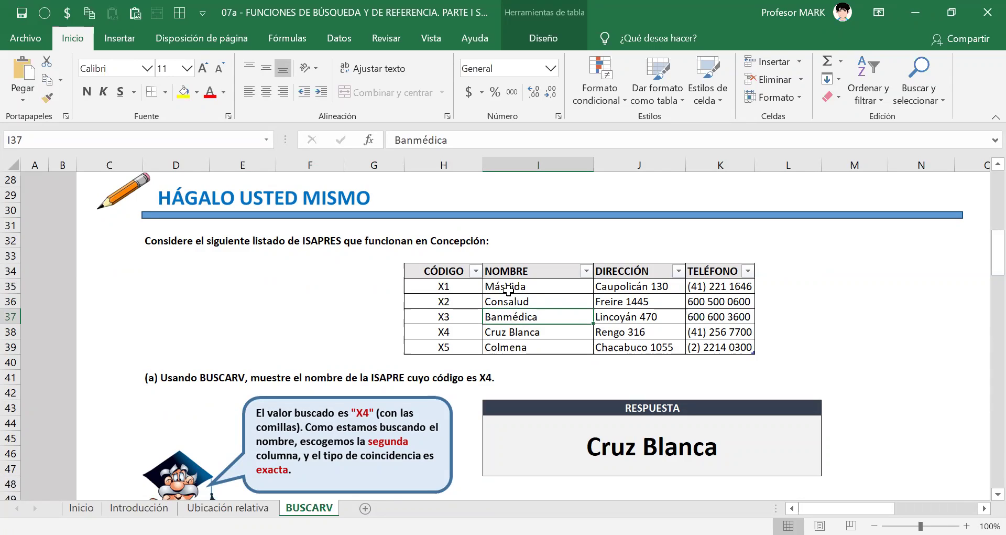
{"action": "left_click_drag", "start_coordinate": [508, 285], "coordinate": [499, 341]}
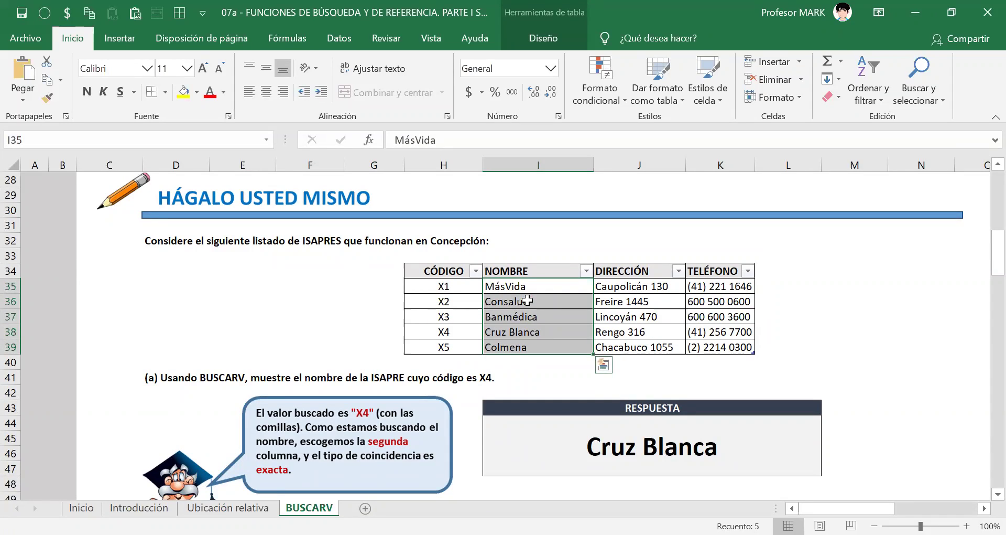
{"action": "left_click_drag", "start_coordinate": [516, 286], "coordinate": [522, 343]}
Step: Select the empty answer cell G130 under the SELECCIONE ISAPRE heading of exercise (g)
{"action": "scroll", "coordinate": [495, 287], "scroll_direction": "down", "scroll_amount": 15}
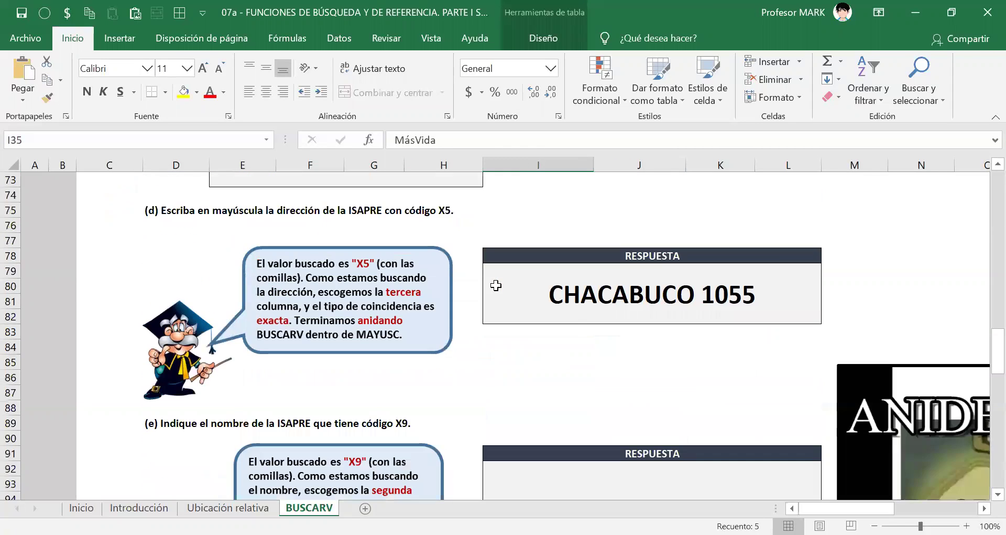
{"action": "scroll", "coordinate": [495, 285], "scroll_direction": "down", "scroll_amount": 16}
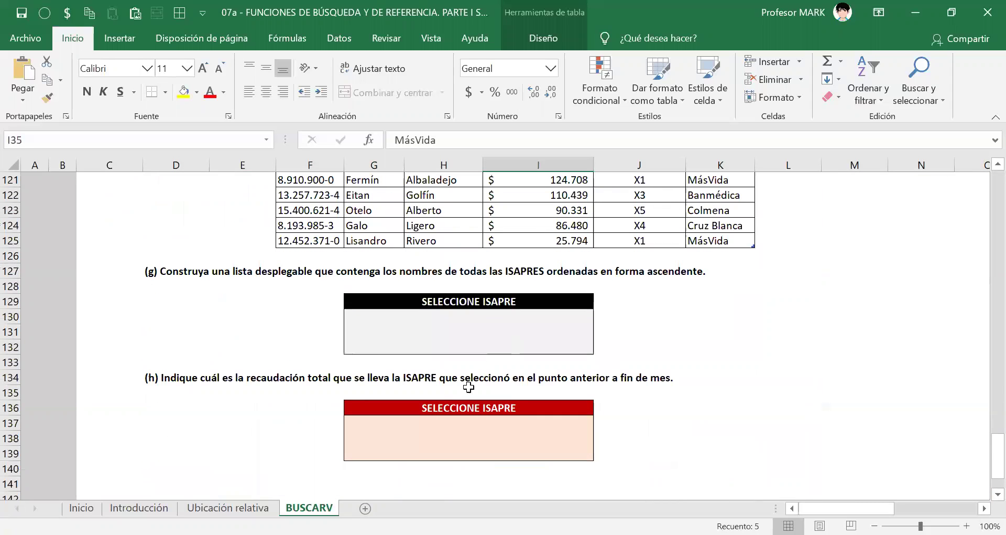
{"action": "left_click", "coordinate": [456, 331]}
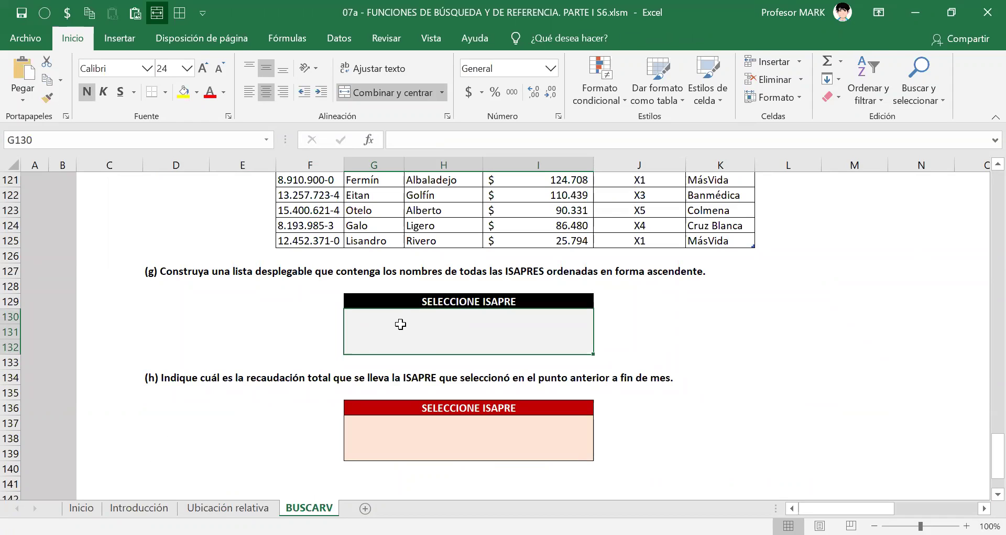
{"action": "left_click", "coordinate": [339, 41]}
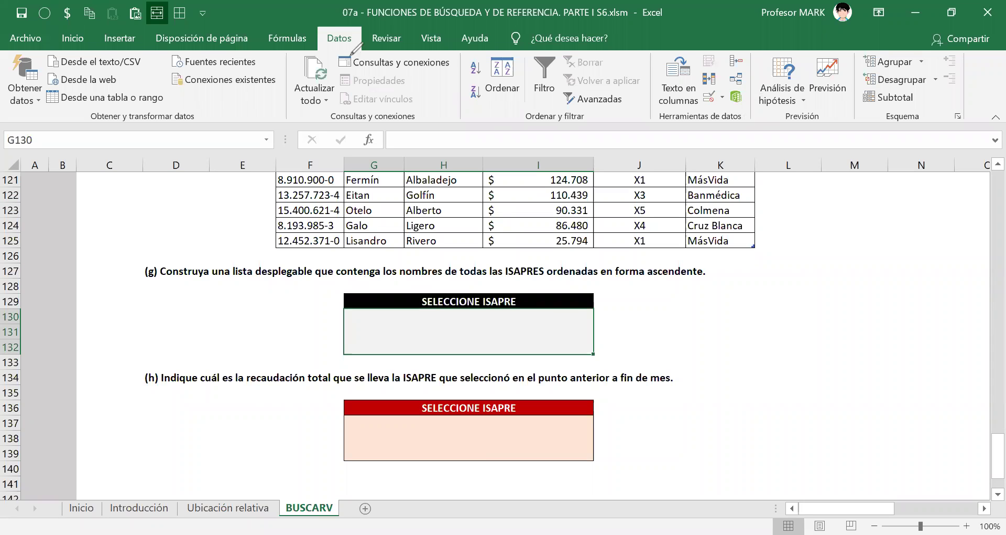
{"action": "key", "text": "ctrl+2"}
{"action": "left_click_drag", "start_coordinate": [338, 43], "coordinate": [306, 172]}
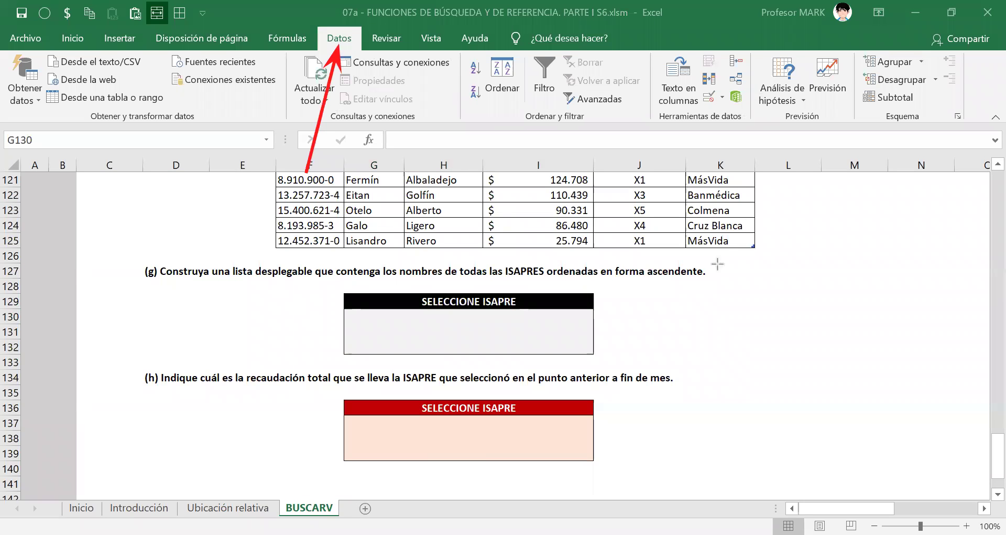
{"action": "left_click_drag", "start_coordinate": [711, 103], "coordinate": [720, 273]}
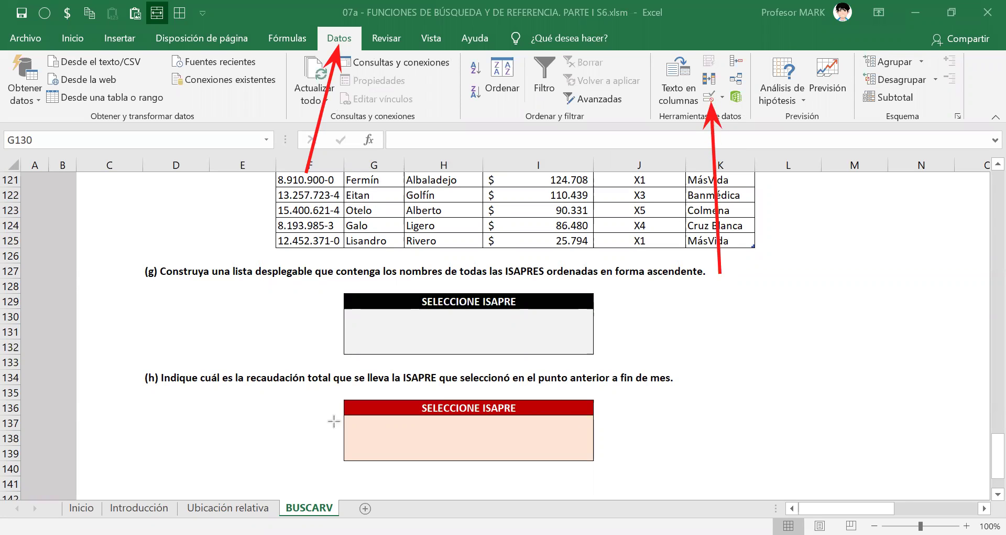
{"action": "left_click", "coordinate": [710, 95]}
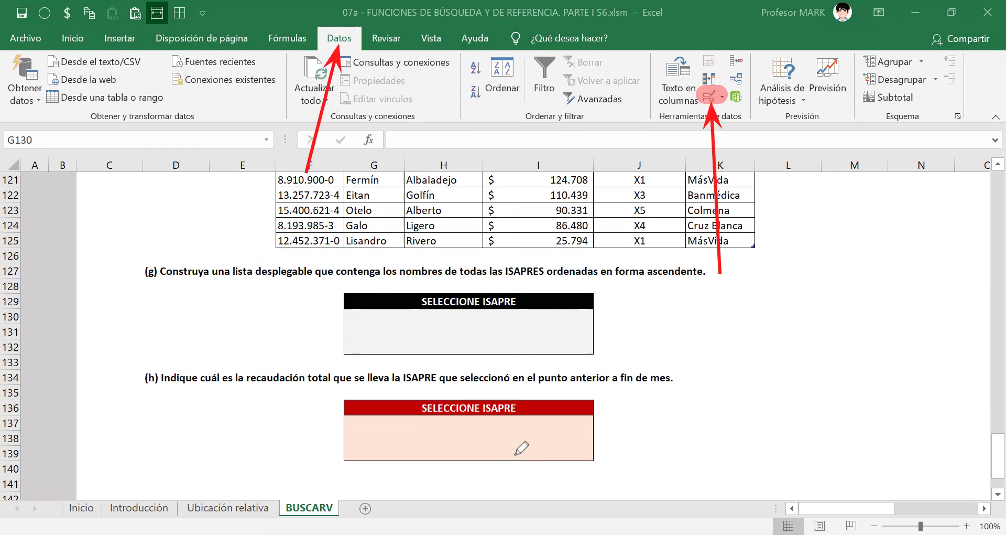
{"action": "key", "text": "e"}
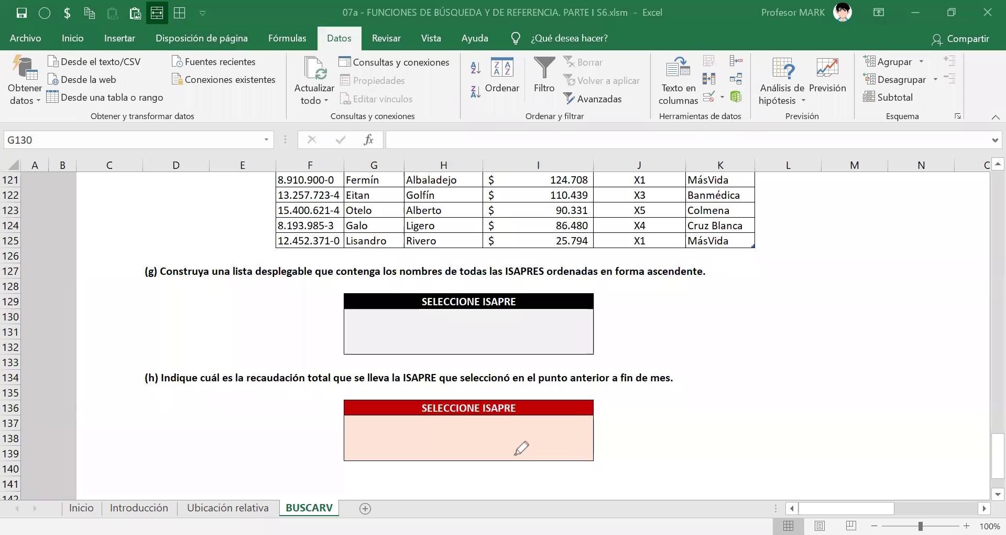
{"action": "key", "text": "Escape"}
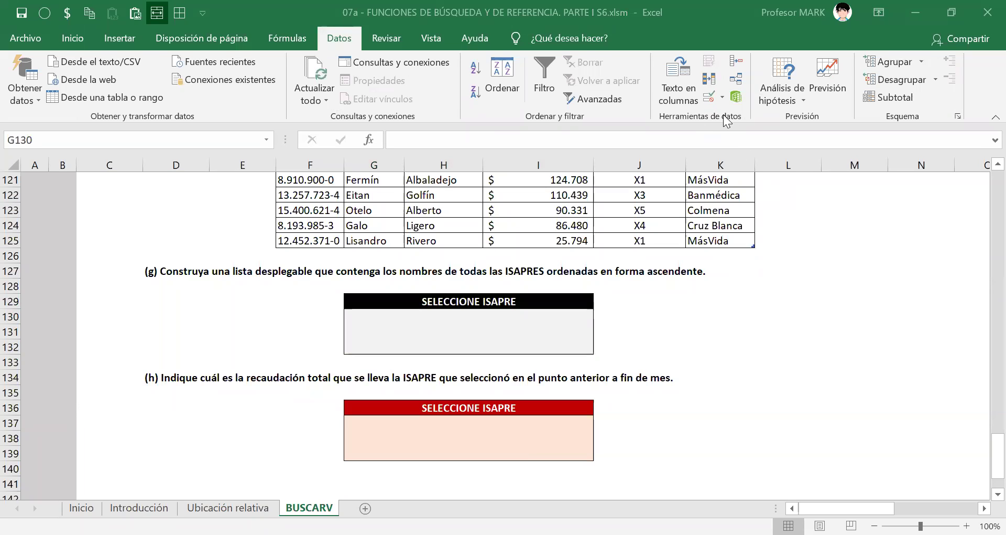
Step: Open data validation for the answer cell and set the allowed criterion to Lista
{"action": "left_click", "coordinate": [716, 100]}
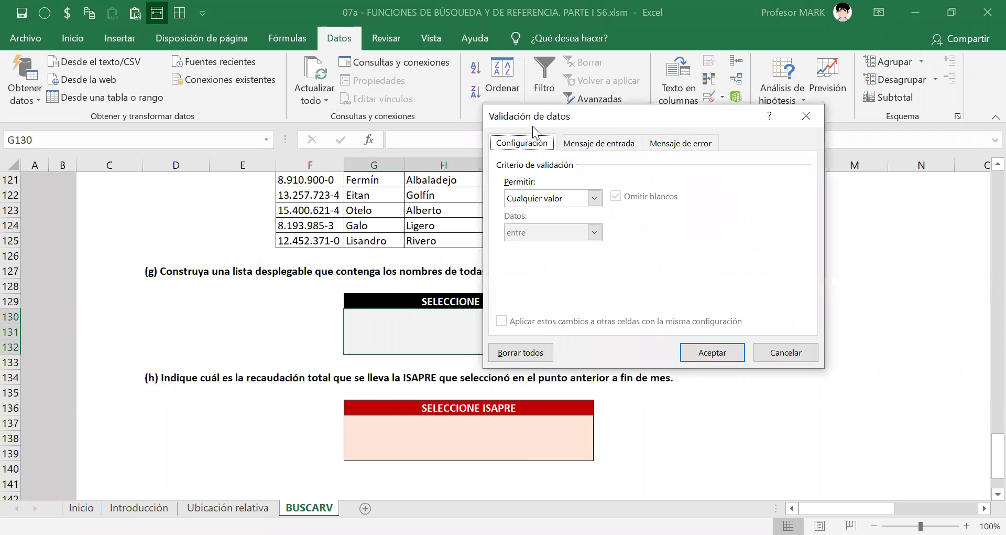
{"action": "left_click_drag", "start_coordinate": [604, 111], "coordinate": [491, 104]}
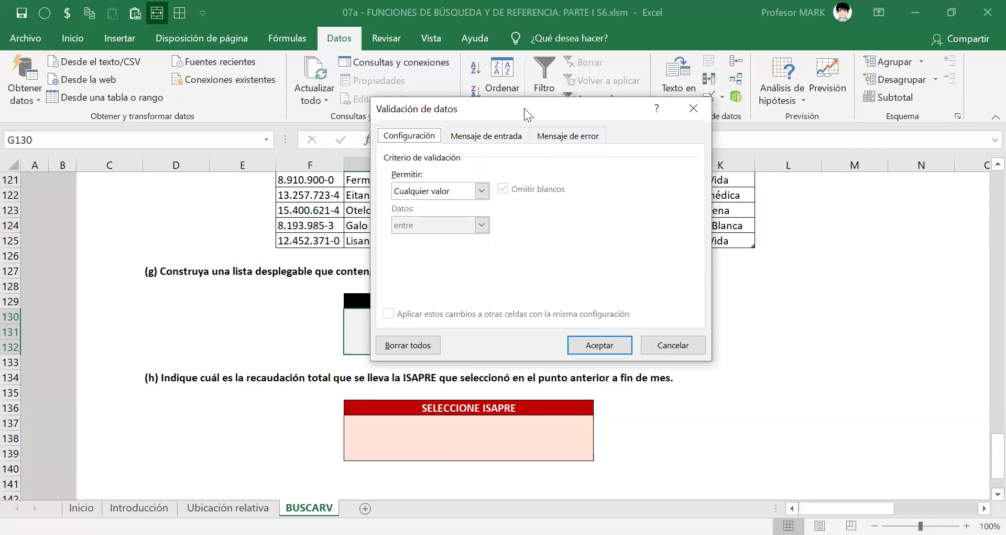
{"action": "left_click_drag", "start_coordinate": [524, 108], "coordinate": [754, 66]}
{"action": "left_click", "coordinate": [712, 150]}
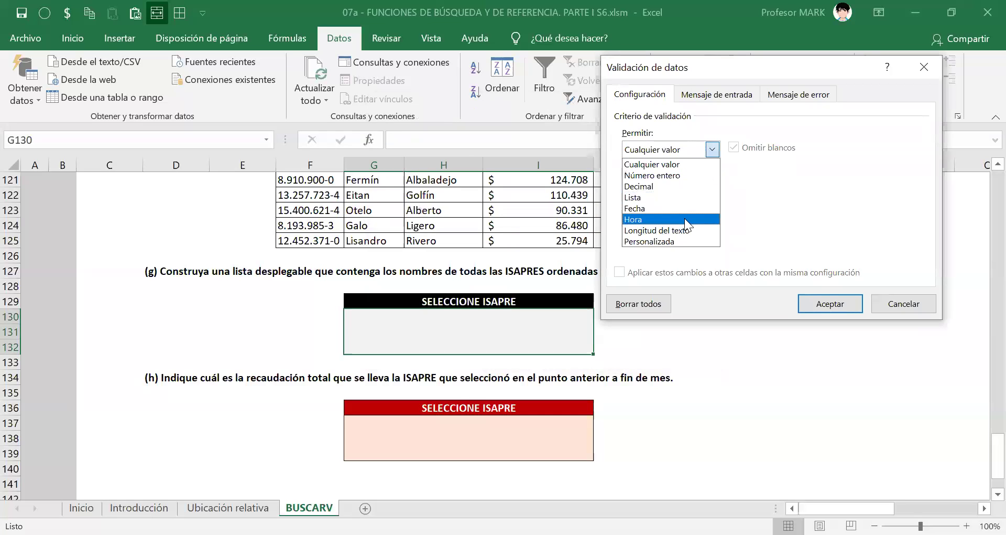
{"action": "left_click", "coordinate": [654, 198]}
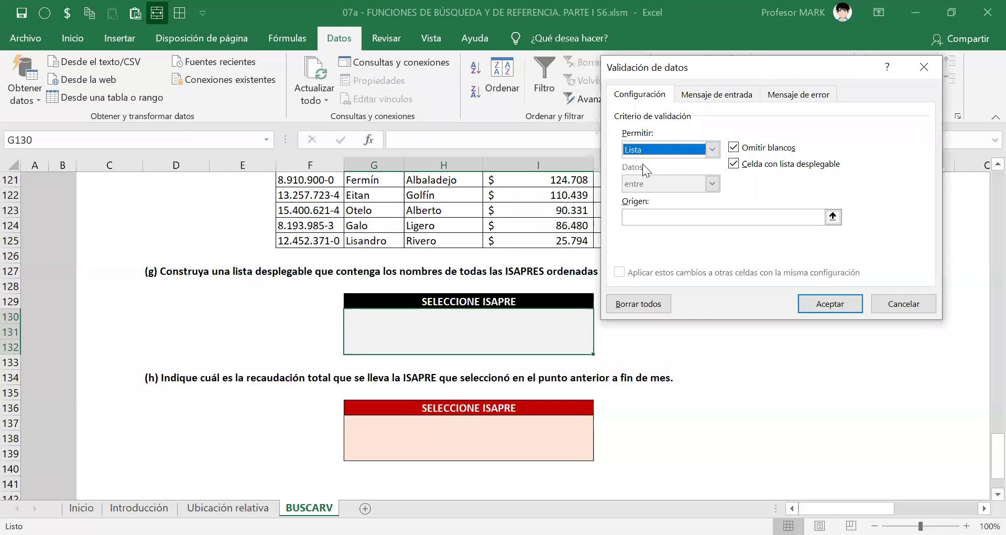
Step: Set the validation list's source to the ISAPRE names in the NOMBRE column, =$I$35:$I$39
{"action": "left_click", "coordinate": [650, 220]}
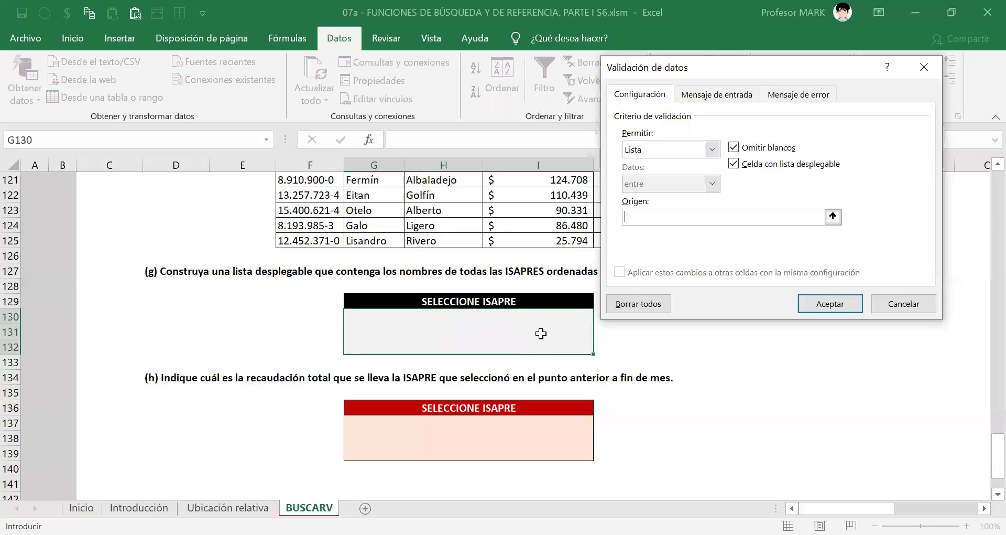
{"action": "scroll", "coordinate": [540, 331], "scroll_direction": "up", "scroll_amount": 5}
{"action": "scroll", "coordinate": [545, 327], "scroll_direction": "up", "scroll_amount": 7}
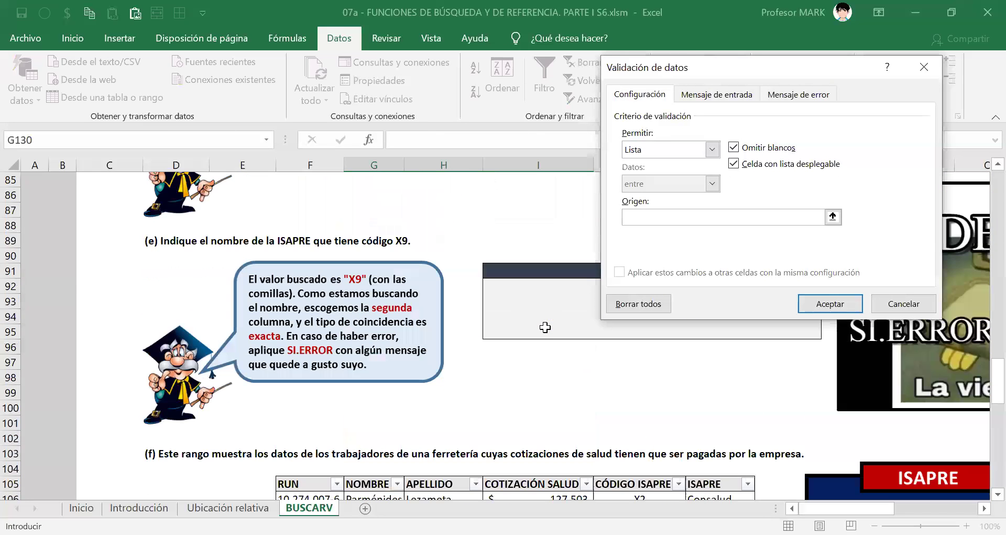
{"action": "scroll", "coordinate": [545, 327], "scroll_direction": "up", "scroll_amount": 20}
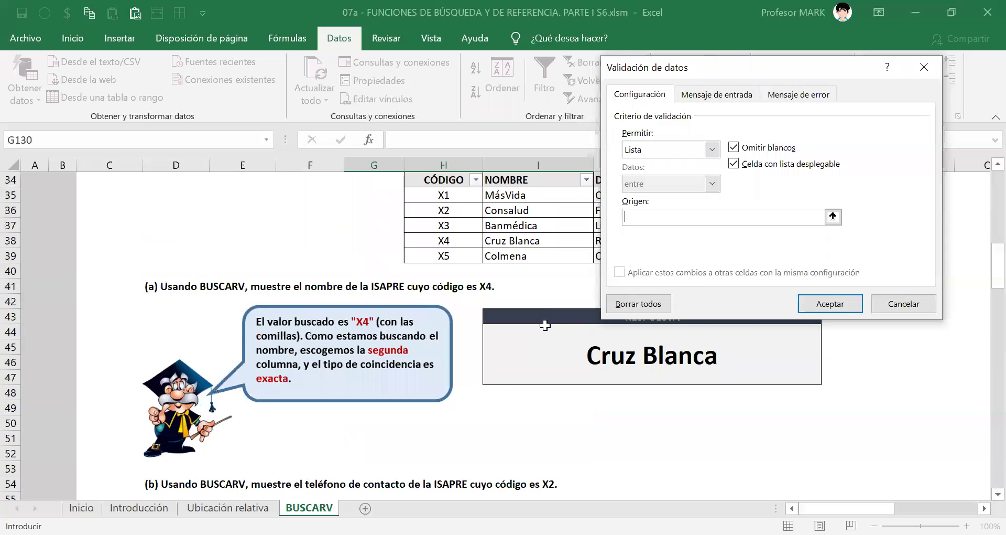
{"action": "left_click", "coordinate": [651, 215]}
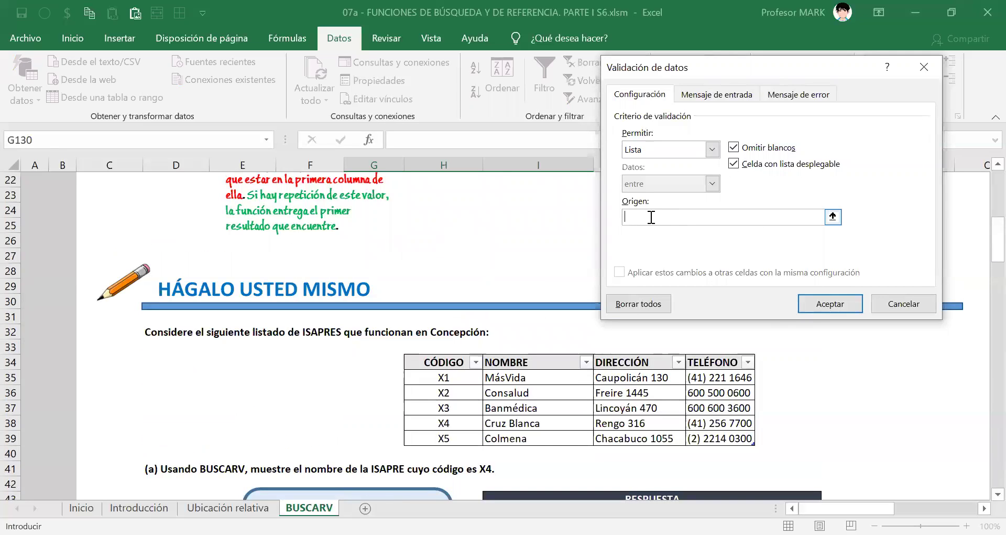
{"action": "left_click", "coordinate": [504, 378]}
{"action": "left_click_drag", "start_coordinate": [505, 373], "coordinate": [524, 438]}
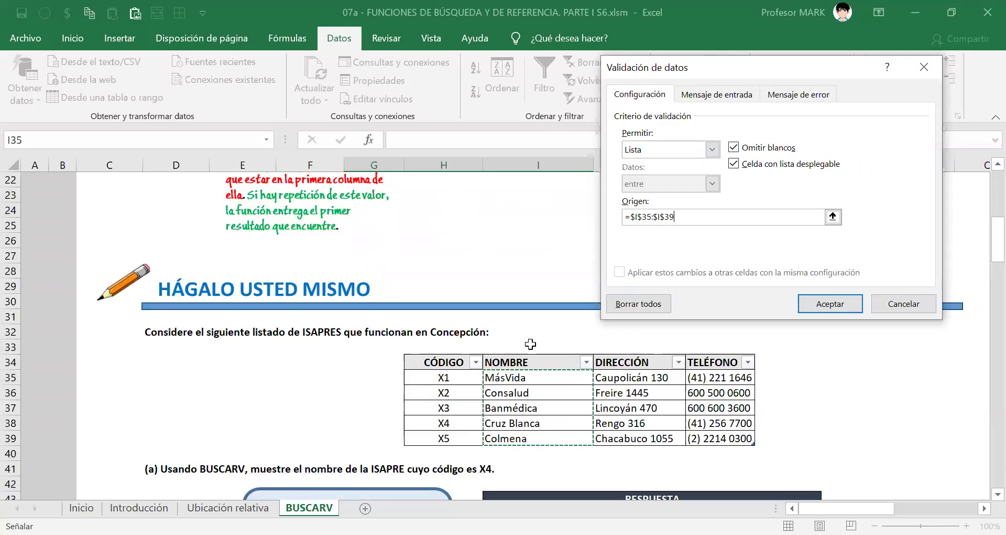
Step: Choose Alto as the style of the validation's error alert
{"action": "left_click", "coordinate": [772, 91]}
{"action": "left_click", "coordinate": [655, 175]}
{"action": "left_click", "coordinate": [631, 179]}
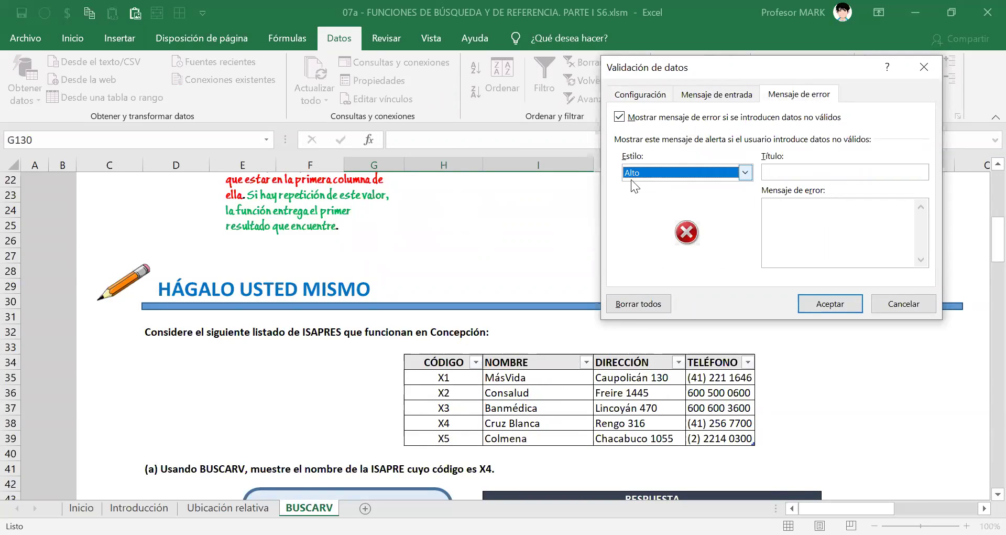
{"action": "left_click", "coordinate": [685, 171]}
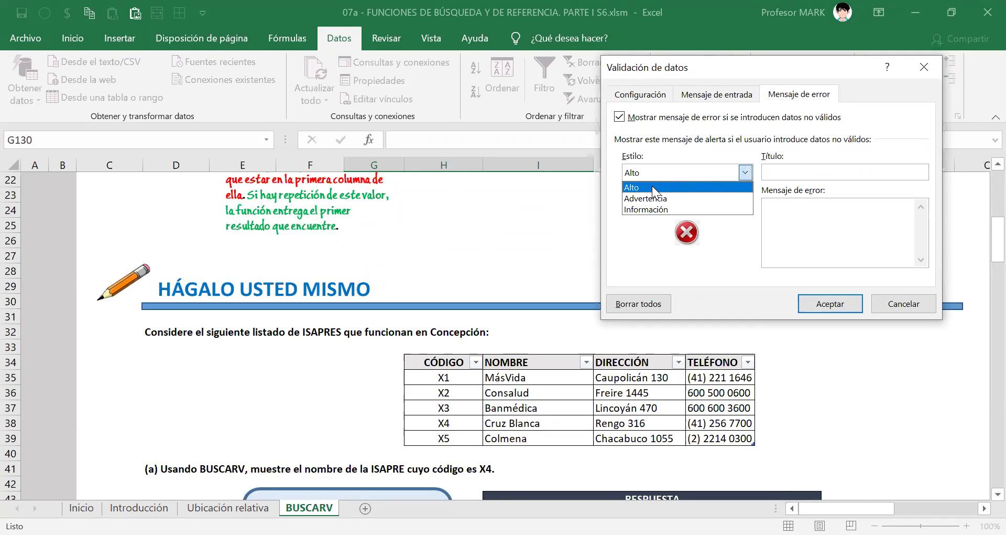
{"action": "left_click", "coordinate": [649, 188]}
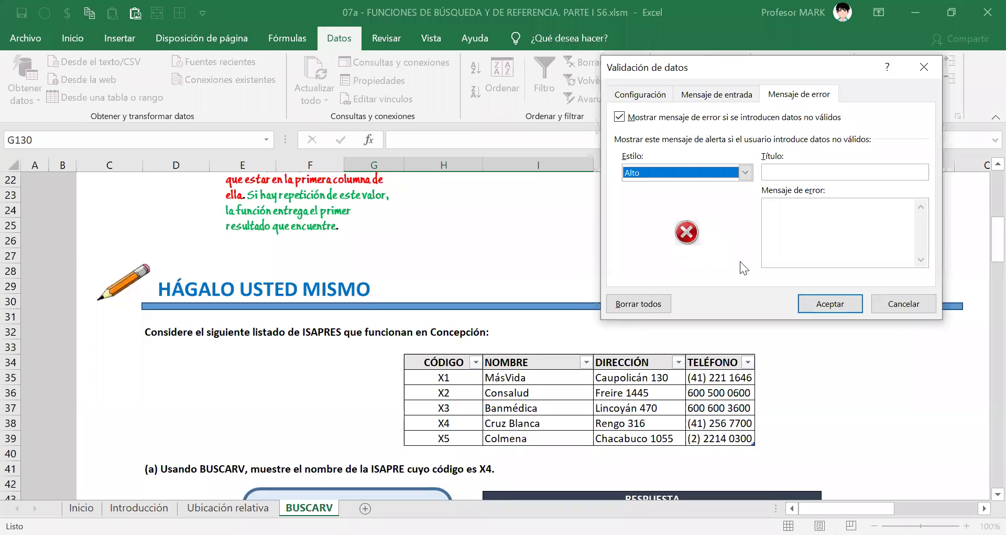
Step: Give the error alert the title "Error" and the message "Por favor, seleccione una ISAPRE desde el listado."
{"action": "left_click", "coordinate": [810, 175]}
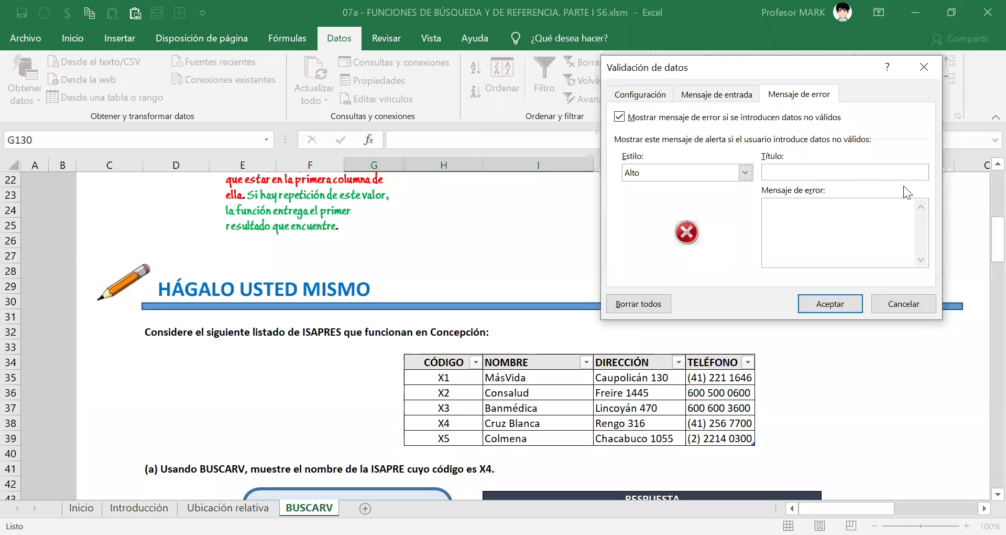
{"action": "type", "text": "Error"}
{"action": "key", "text": "Tab"}
{"action": "type", "text": "Por favor, seleccione una"}
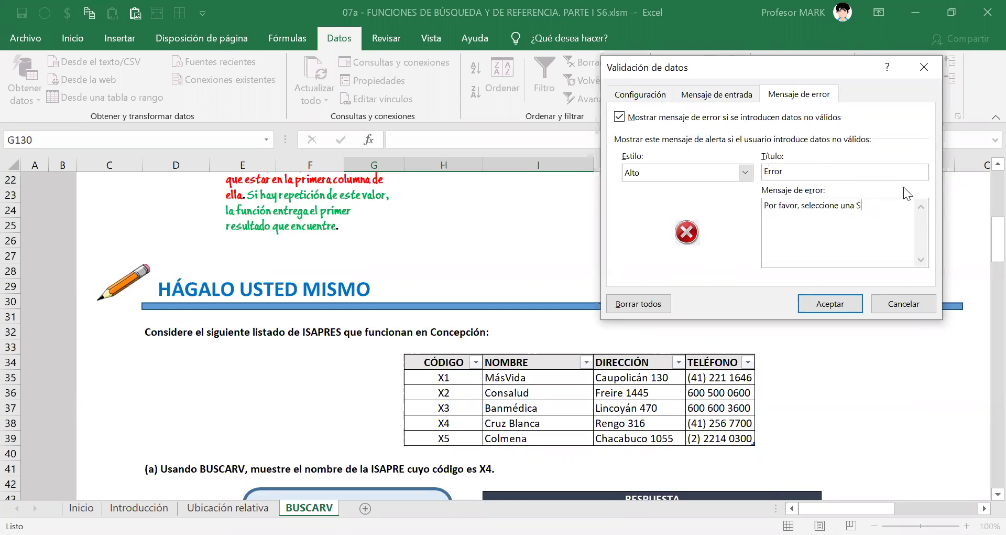
{"action": "type", "text": " is"}
{"action": "key", "text": "BackSpace"}
{"action": "key", "text": "BackSpace"}
{"action": "type", "text": "ISAPRE desde el listado"}
Step: Review the error alert's text and the list's source range, and apply the data validation to the cell
{"action": "left_click_drag", "start_coordinate": [812, 216], "coordinate": [761, 194]}
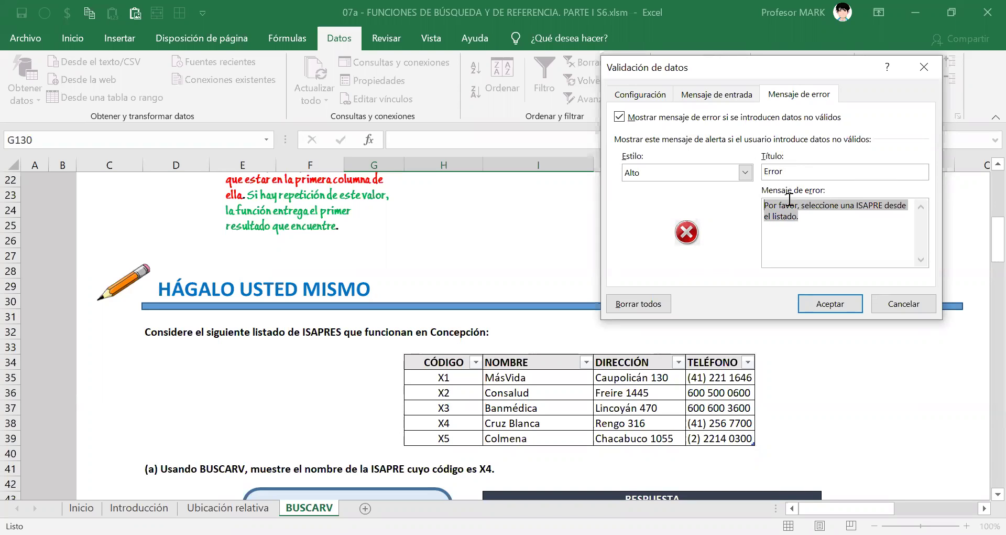
{"action": "double_click", "coordinate": [775, 173]}
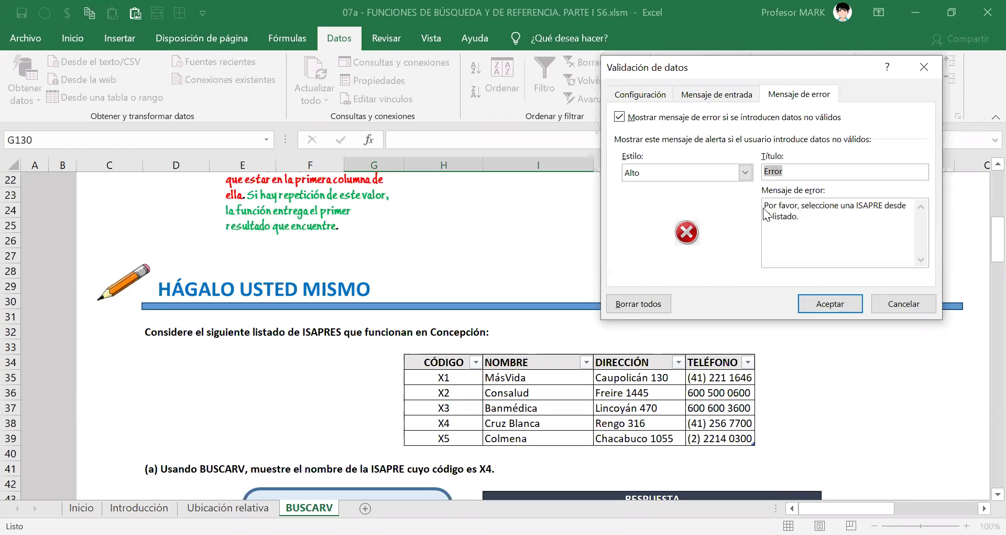
{"action": "left_click_drag", "start_coordinate": [764, 206], "coordinate": [818, 228]}
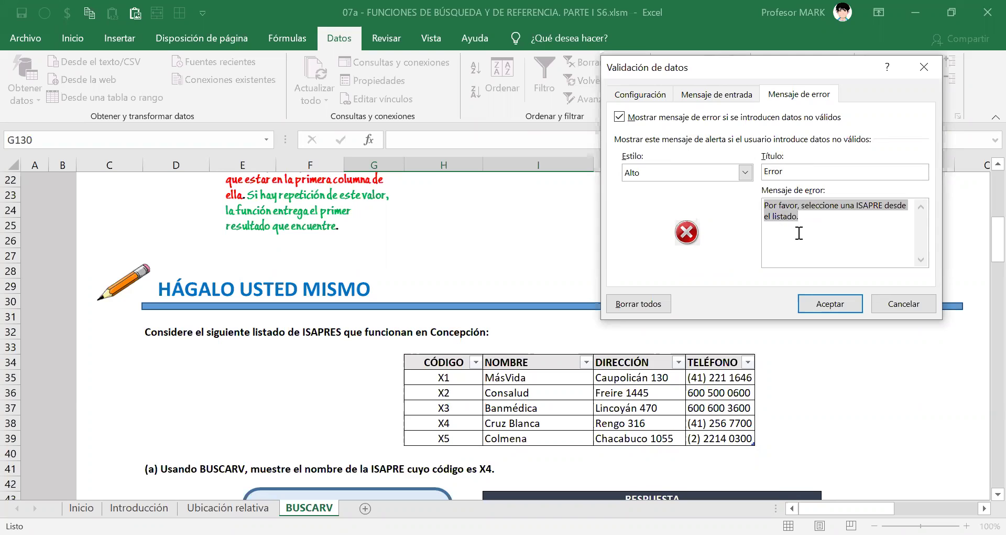
{"action": "left_click", "coordinate": [800, 220]}
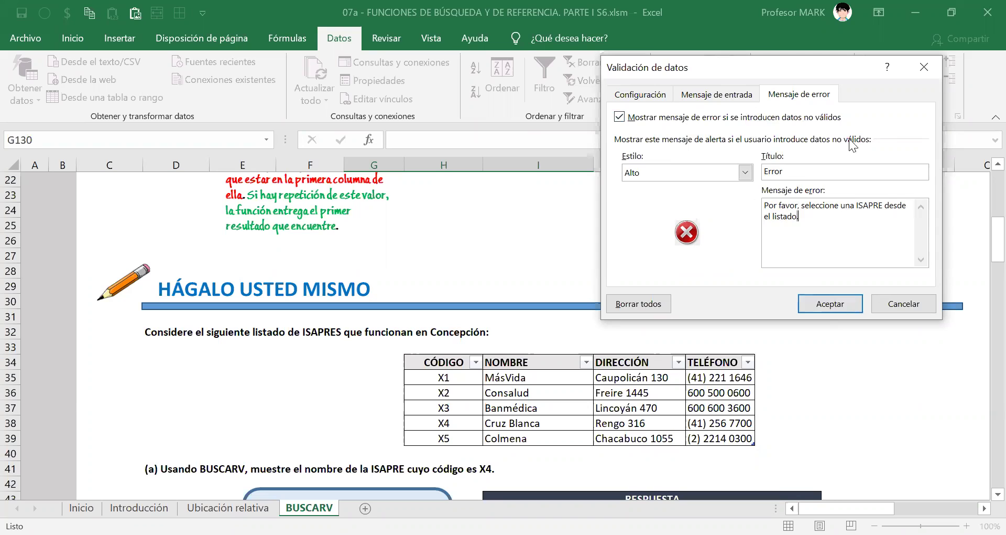
{"action": "left_click", "coordinate": [639, 92]}
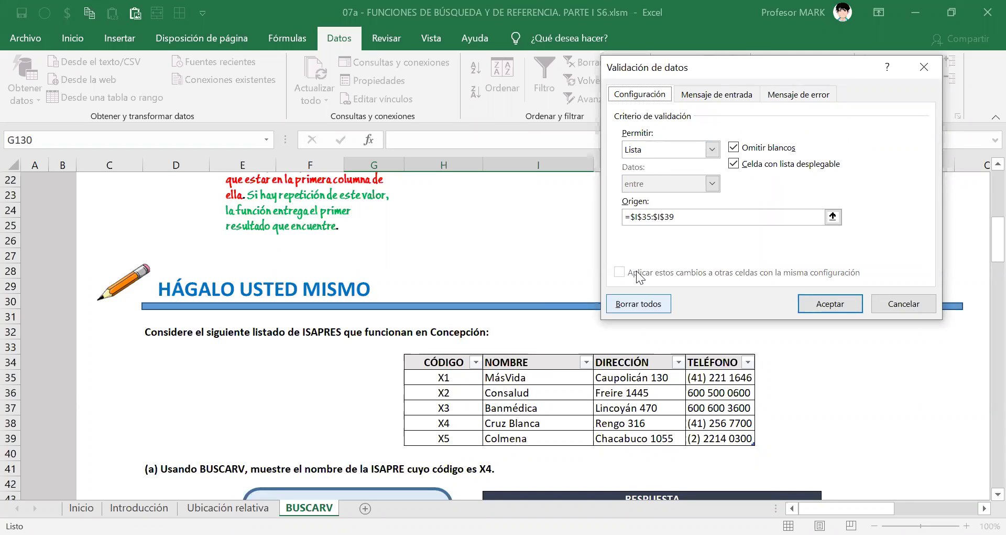
{"action": "left_click", "coordinate": [690, 216]}
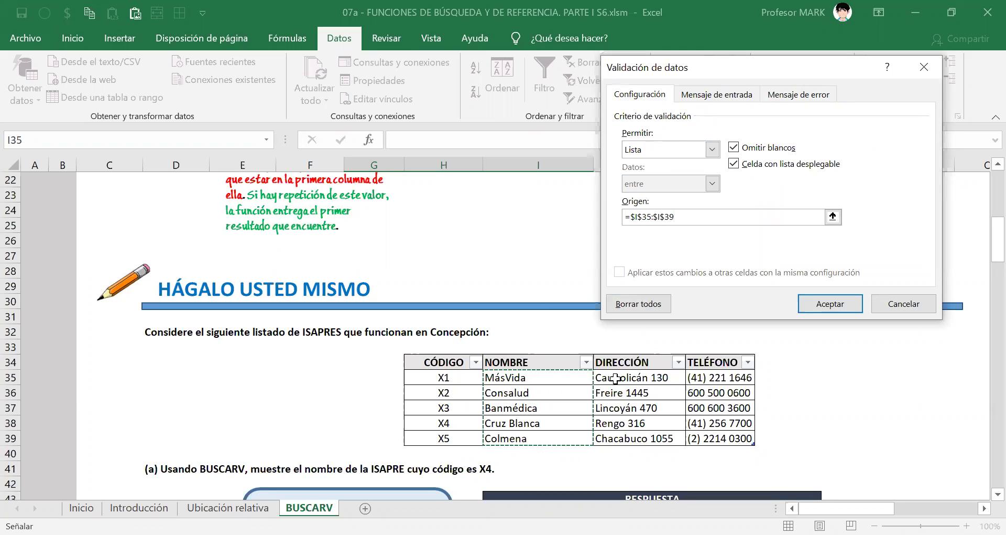
{"action": "left_click", "coordinate": [790, 95]}
{"action": "left_click_drag", "start_coordinate": [768, 172], "coordinate": [828, 174]}
{"action": "left_click", "coordinate": [829, 174]}
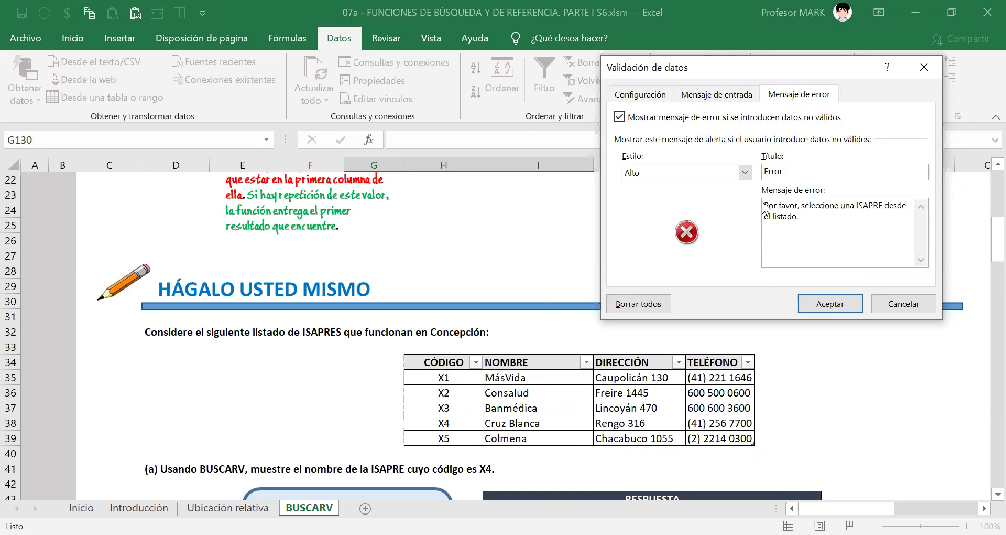
{"action": "left_click_drag", "start_coordinate": [765, 205], "coordinate": [815, 223]}
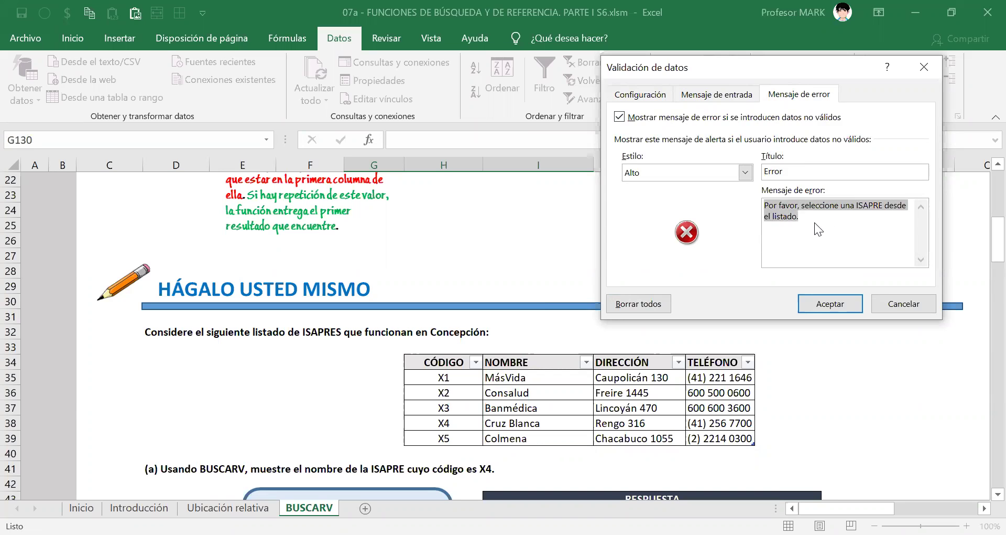
{"action": "left_click", "coordinate": [832, 303]}
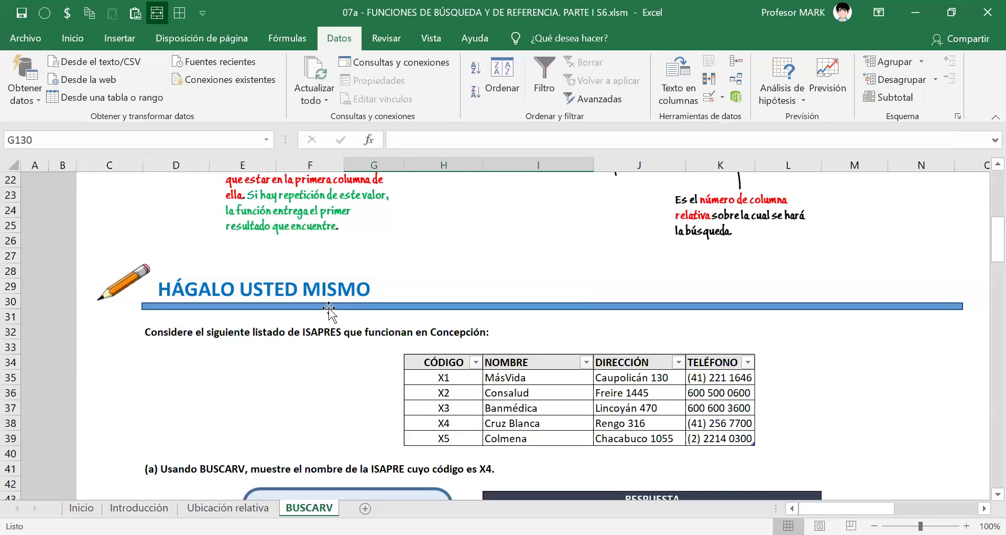
Step: Return to exercise (g) and expand the answer cell's drop-down list to check the order of the ISAPRE names
{"action": "scroll", "coordinate": [382, 304], "scroll_direction": "down", "scroll_amount": 17}
{"action": "scroll", "coordinate": [383, 304], "scroll_direction": "down", "scroll_amount": 17}
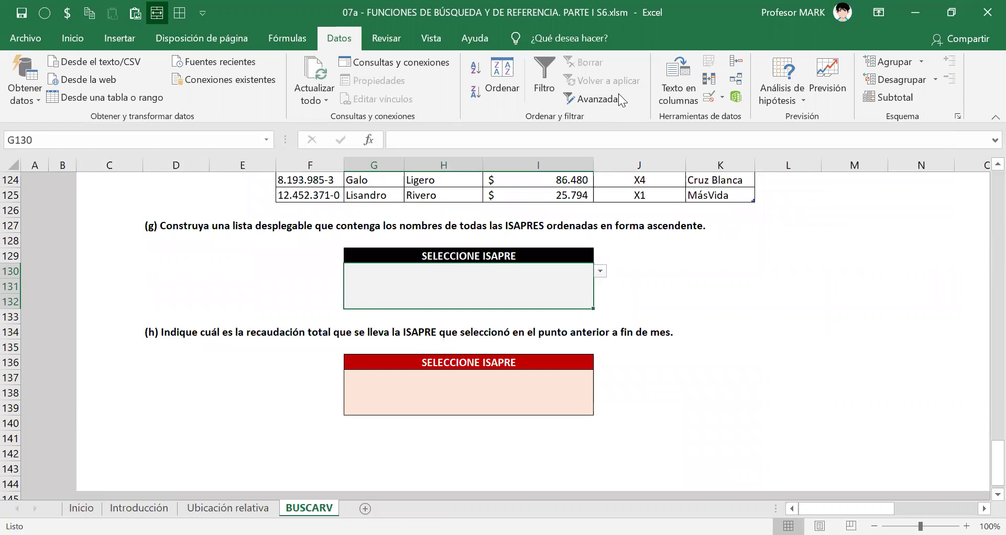
{"action": "key", "text": "ctrl+2"}
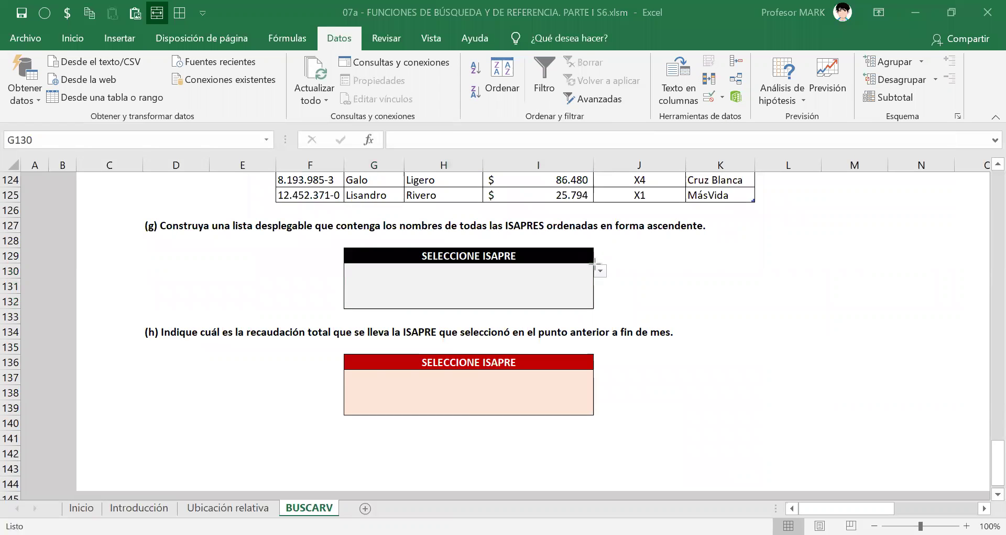
{"action": "left_click_drag", "start_coordinate": [590, 259], "coordinate": [612, 283]}
{"action": "left_click", "coordinate": [600, 270]}
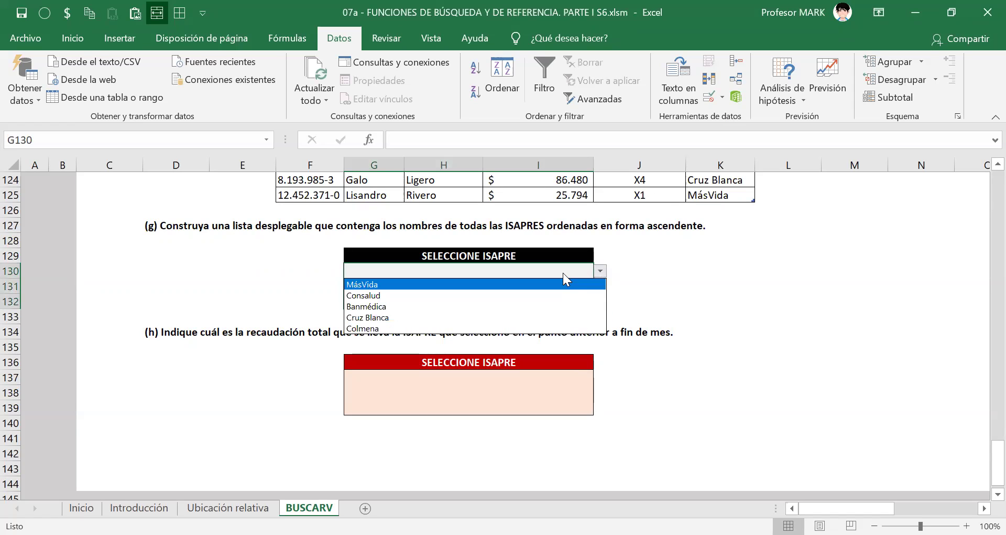
Step: Select Cruz Blanca in the ISAPRE cell of exercise (g), and test the validation by entering "cruzblanca" and choosing to retry
{"action": "left_click", "coordinate": [540, 318]}
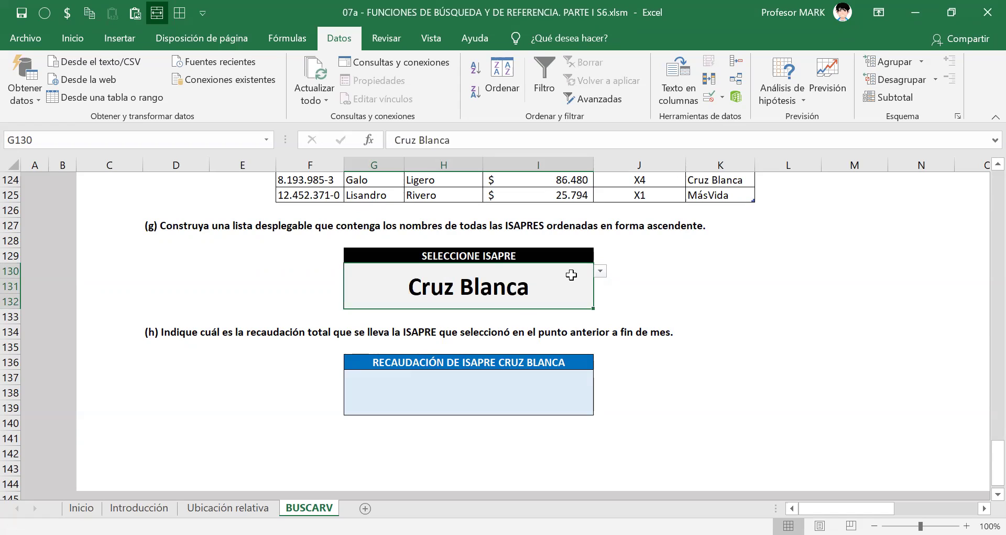
{"action": "type", "text": "cruzb"}
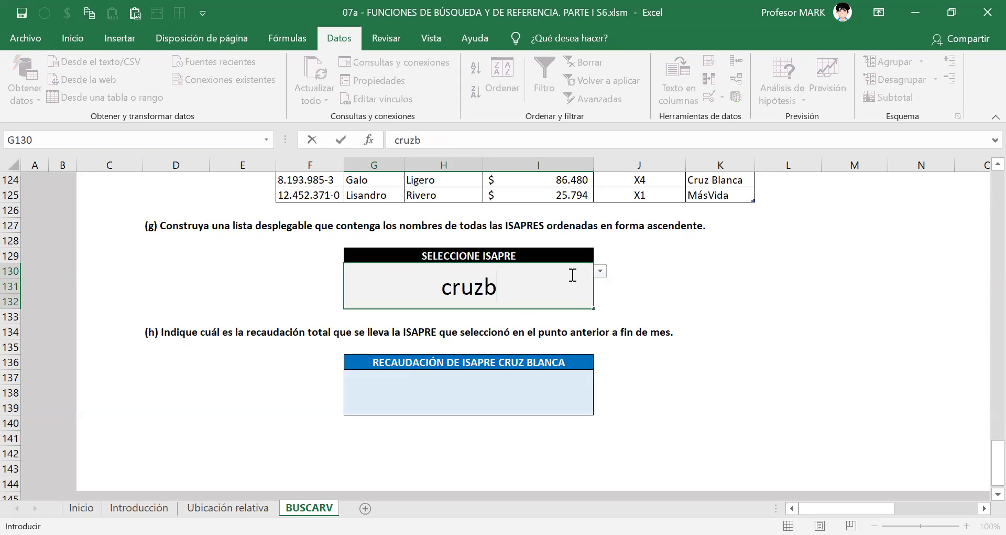
{"action": "type", "text": "lancae"}
{"action": "key", "text": "BackSpace"}
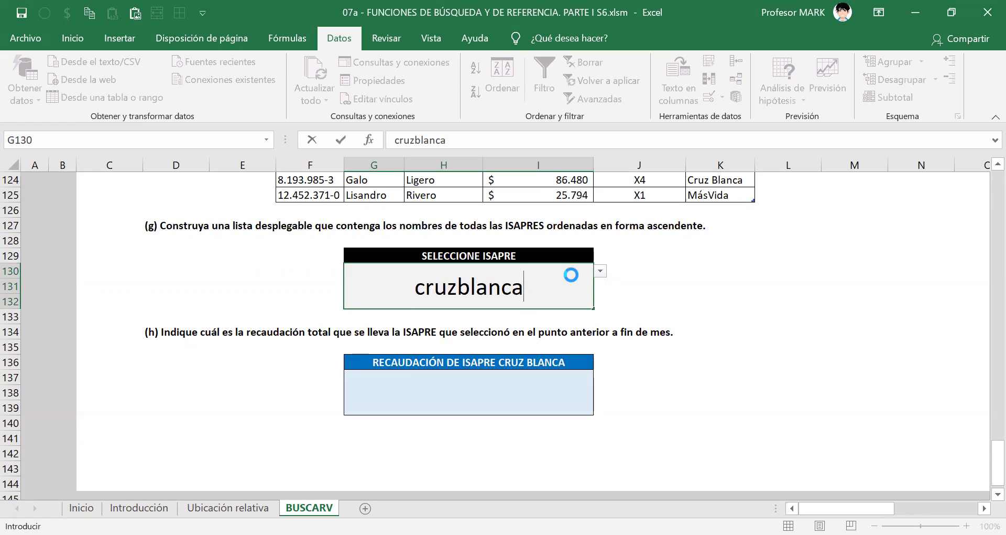
{"action": "key", "text": "Return"}
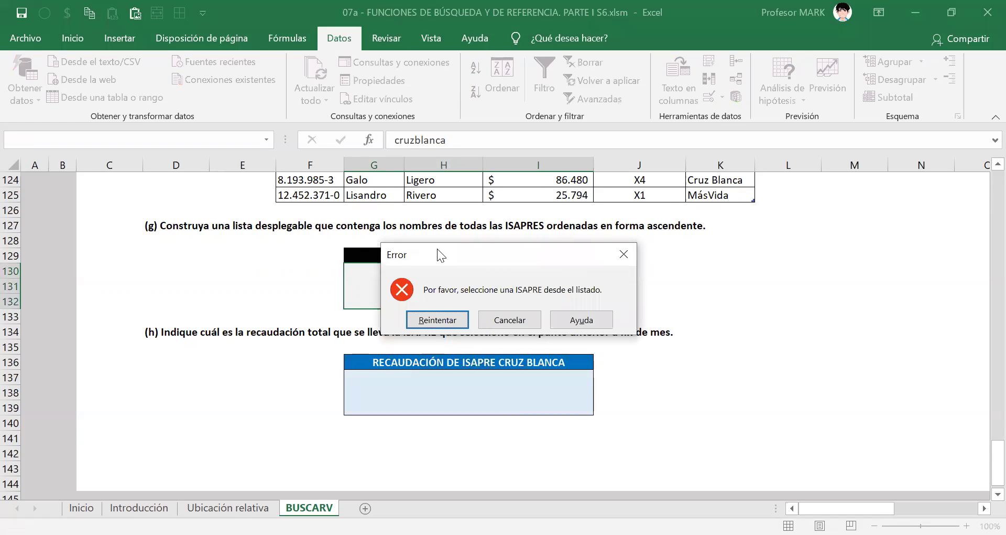
{"action": "left_click_drag", "start_coordinate": [437, 248], "coordinate": [663, 217]}
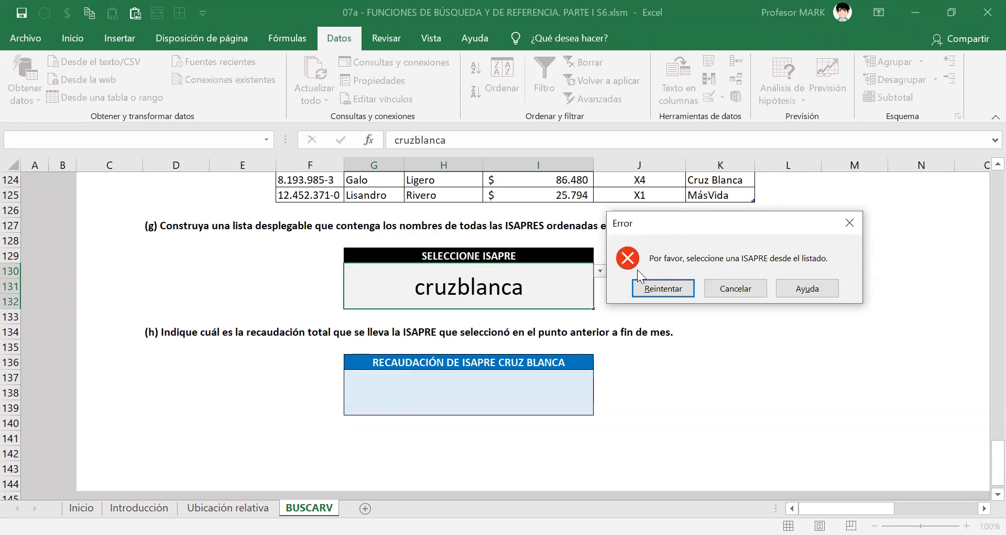
{"action": "left_click", "coordinate": [661, 290]}
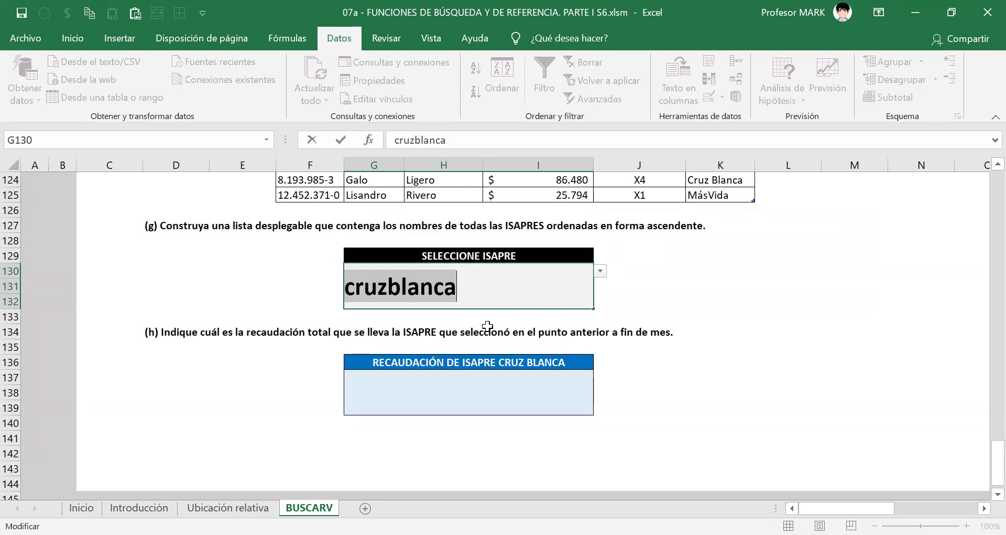
Step: Test the validation with the entry "sdfsdfsf", cancel it and clear the ISAPRE cell
{"action": "type", "text": "sdfsdfsf"}
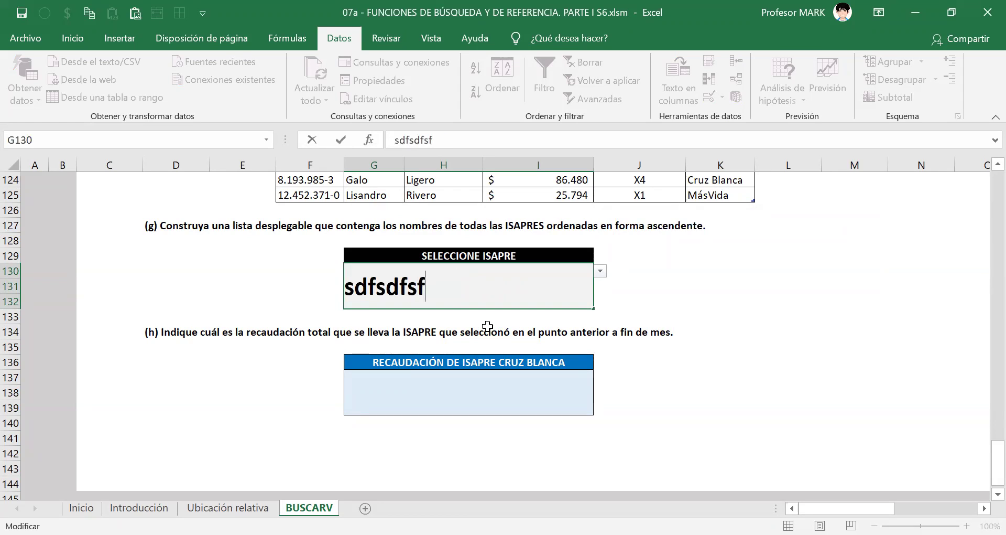
{"action": "key", "text": "Return"}
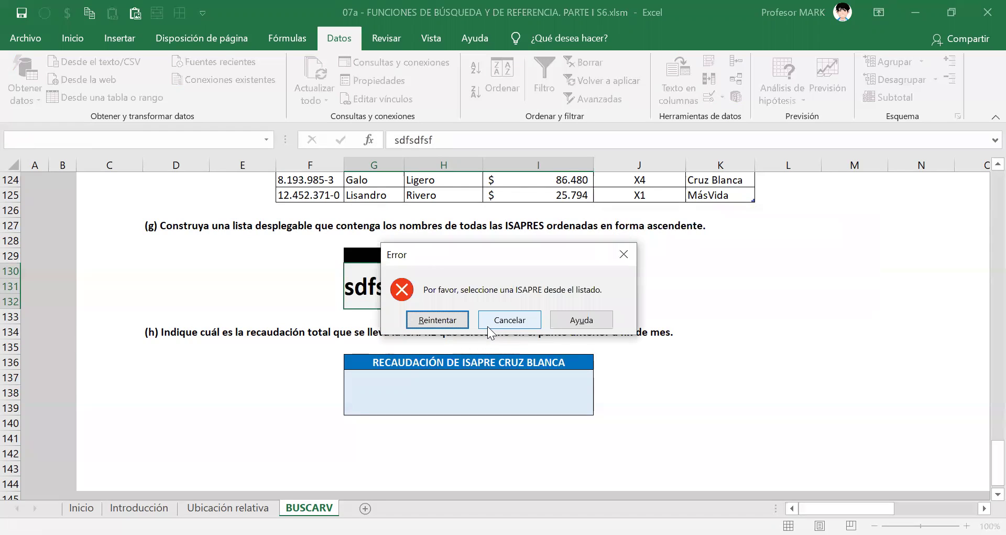
{"action": "left_click_drag", "start_coordinate": [466, 249], "coordinate": [690, 156]}
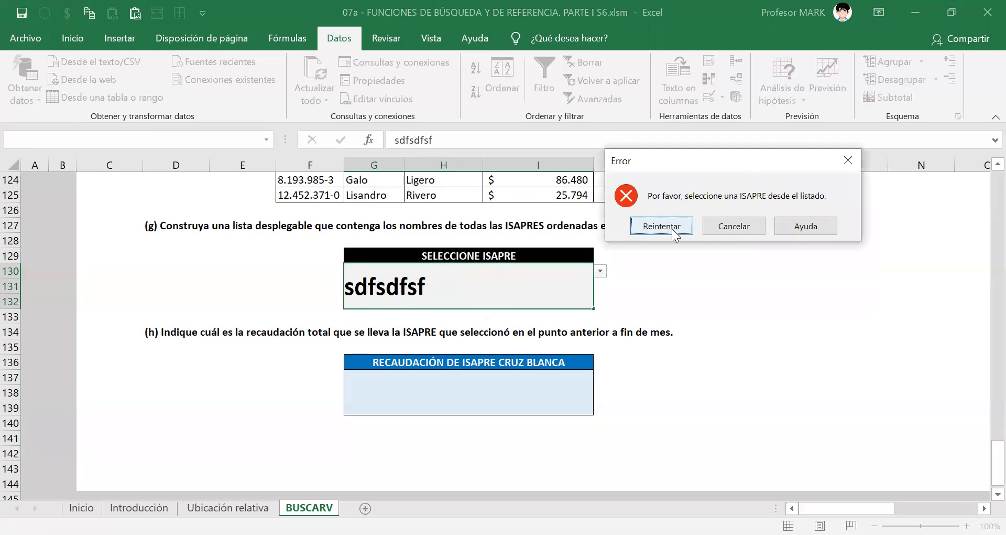
{"action": "left_click", "coordinate": [724, 229]}
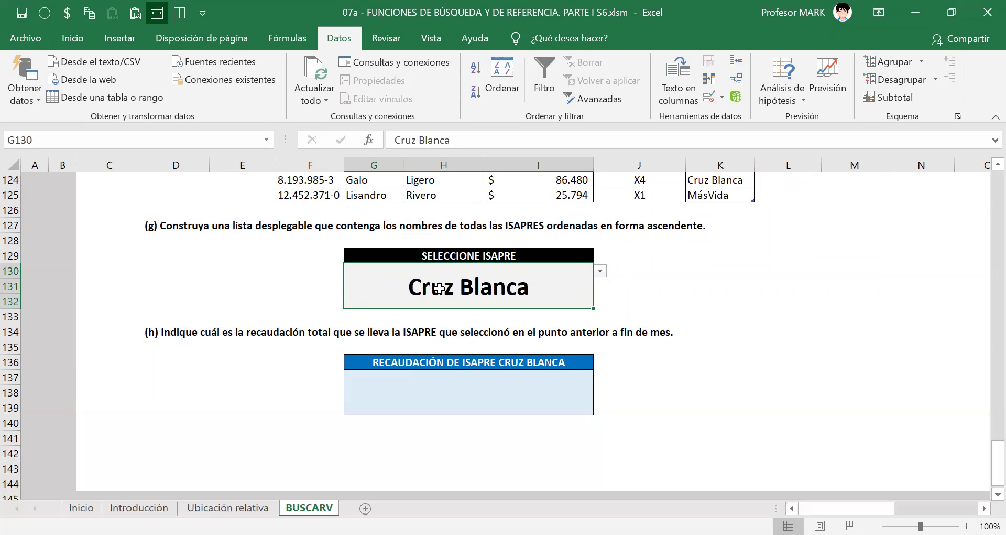
{"action": "key", "text": "Delete"}
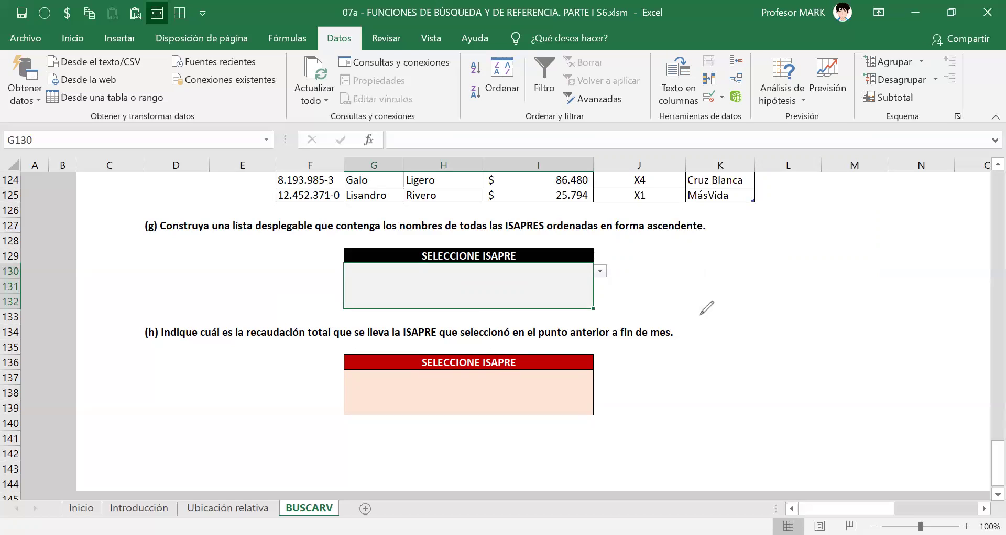
Step: Annotate the screen beside the ISAPRE cell with the text "Alt (flecha hacia abajo)"
{"action": "left_click", "coordinate": [630, 270]}
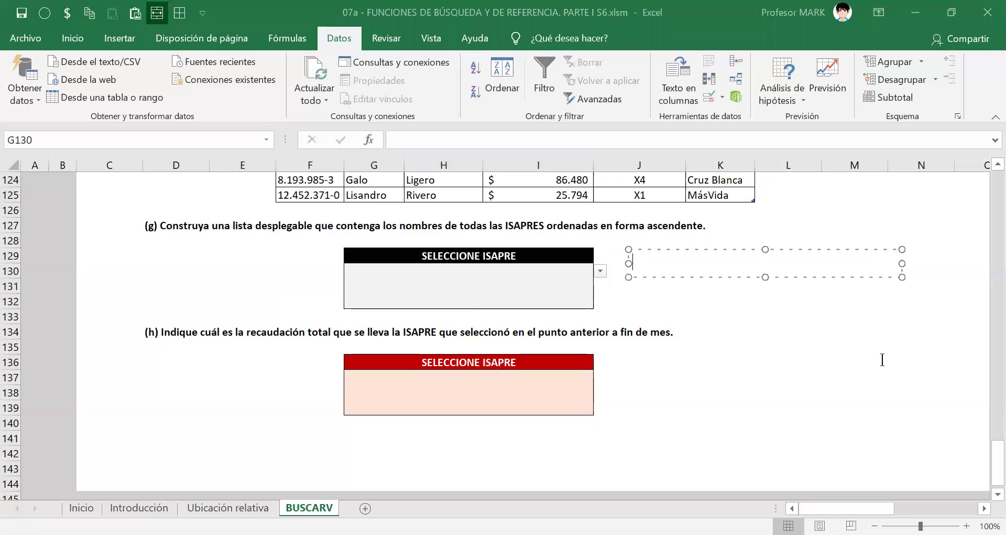
{"action": "type", "text": "Alt (flecha haci"}
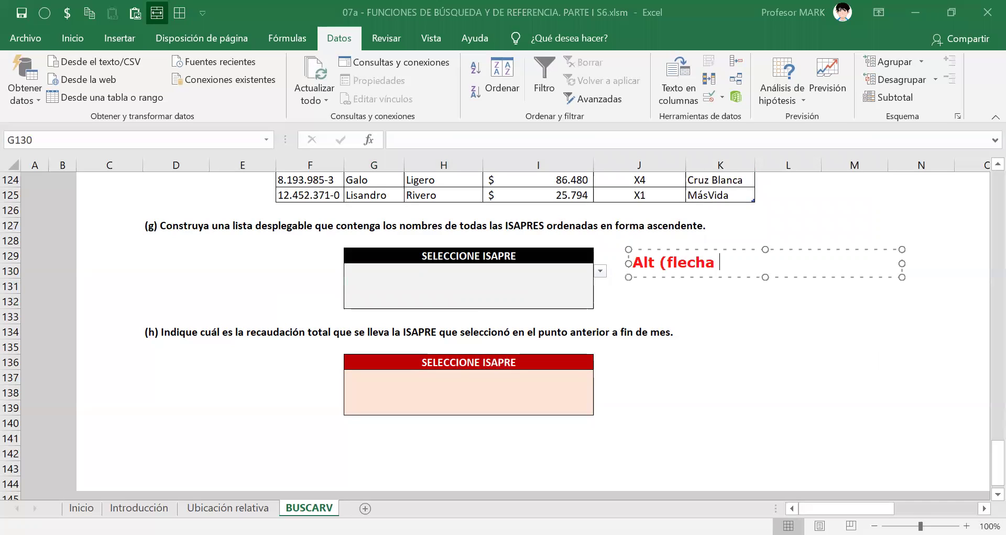
{"action": "type", "text": "a abajo)"}
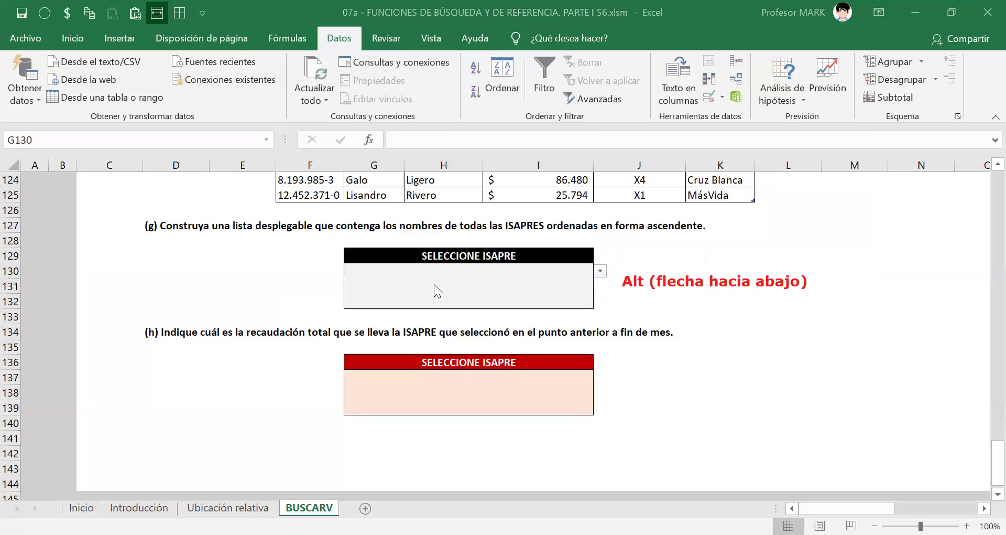
Step: Expand the ISAPRE cell's drop-down list, move through its options and close it without choosing one
{"action": "left_click", "coordinate": [434, 284]}
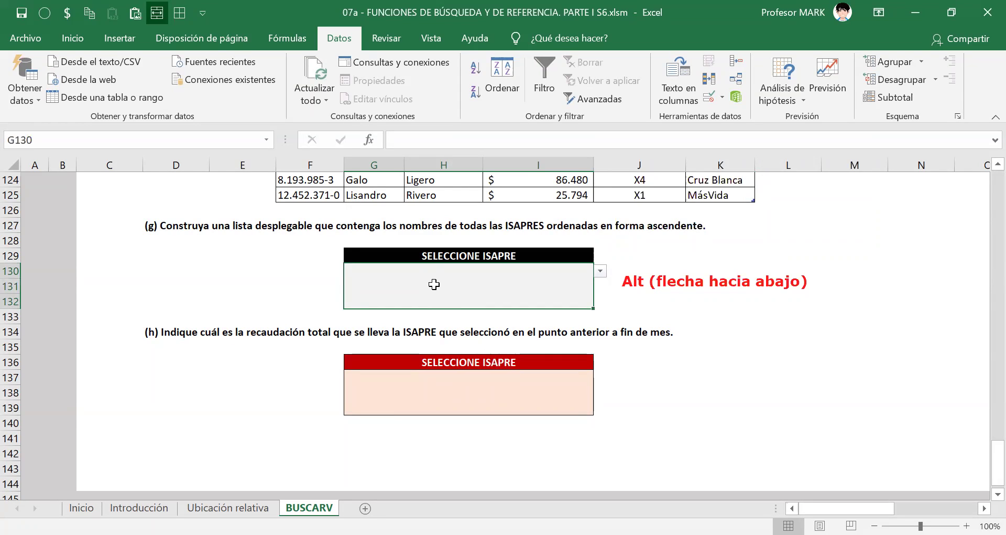
{"action": "key", "text": "alt+Down"}
{"action": "key", "text": "Down"}
{"action": "key", "text": "Down"}
{"action": "key", "text": "Down"}
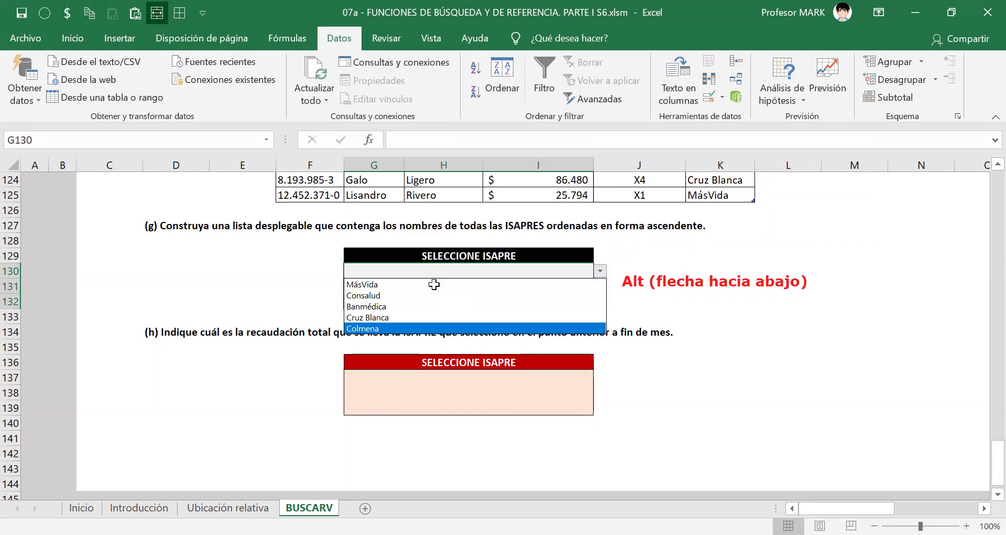
{"action": "key", "text": "Up"}
{"action": "key", "text": "Up"}
{"action": "key", "text": "Up"}
{"action": "key", "text": "End"}
{"action": "key", "text": "Escape"}
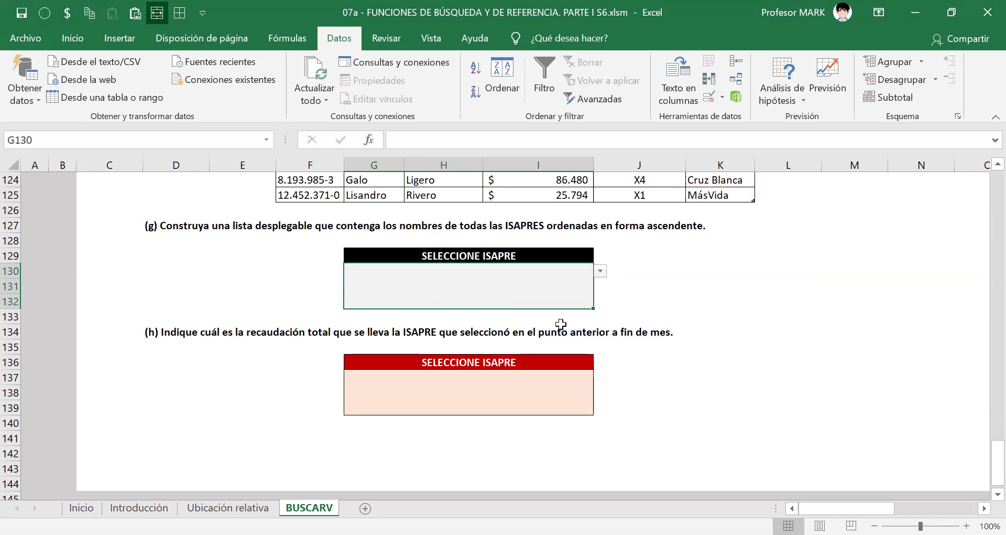
Step: Reopen the ISAPRE drop-down list several times to inspect its options, leaving the cell empty
{"action": "left_click", "coordinate": [600, 271]}
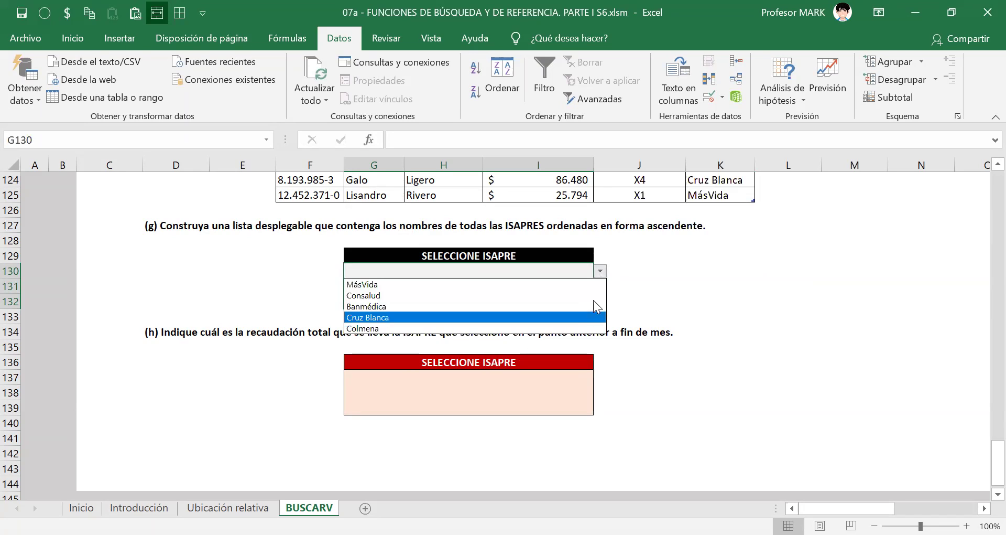
{"action": "left_click", "coordinate": [692, 285]}
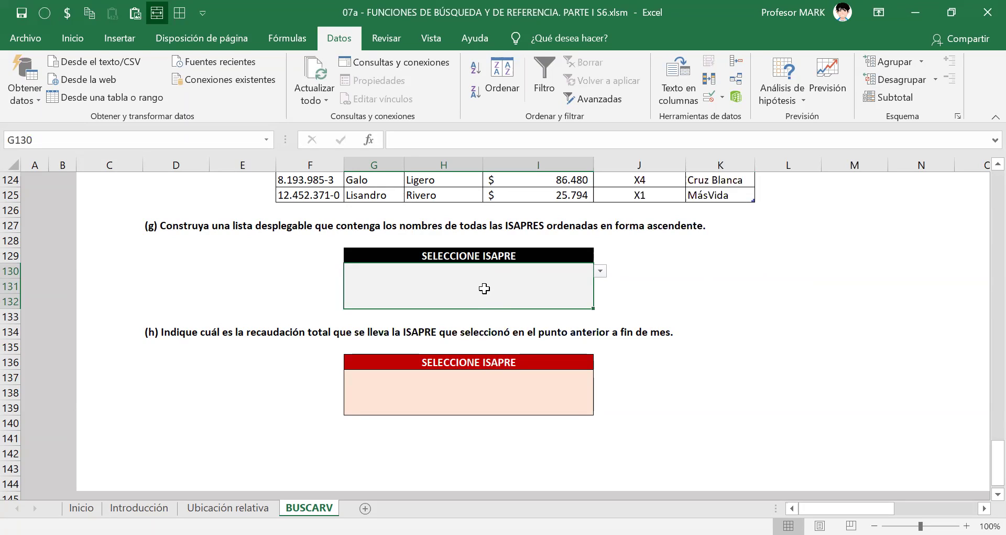
{"action": "key", "text": "alt+Down"}
{"action": "key", "text": "Down"}
{"action": "key", "text": "Down"}
{"action": "key", "text": "Down"}
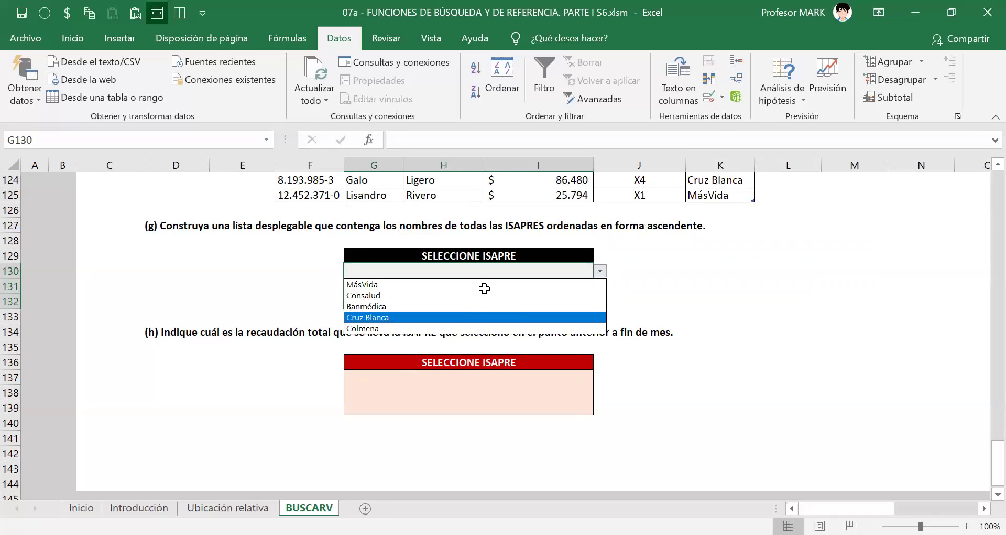
{"action": "key", "text": "Escape"}
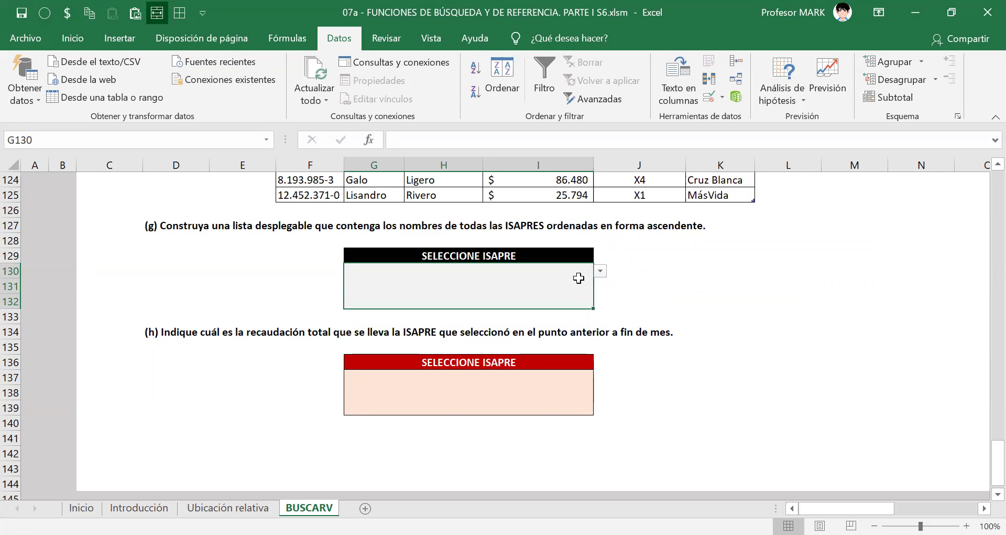
{"action": "key", "text": "alt+Down"}
{"action": "key", "text": "Down"}
{"action": "key", "text": "Down"}
{"action": "key", "text": "Down"}
{"action": "key", "text": "Down"}
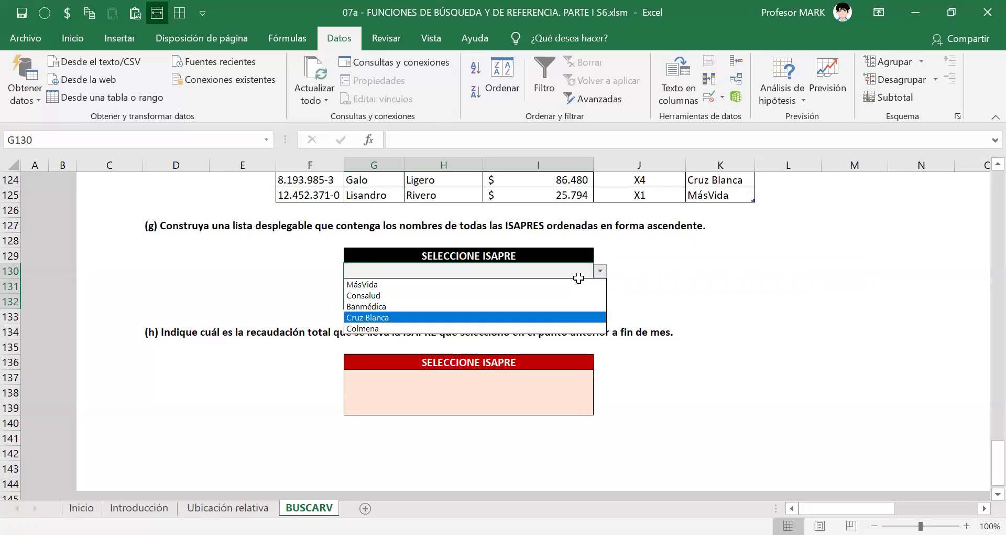
{"action": "key", "text": "Up"}
{"action": "key", "text": "Up"}
{"action": "key", "text": "Down"}
{"action": "key", "text": "Down"}
{"action": "key", "text": "Down"}
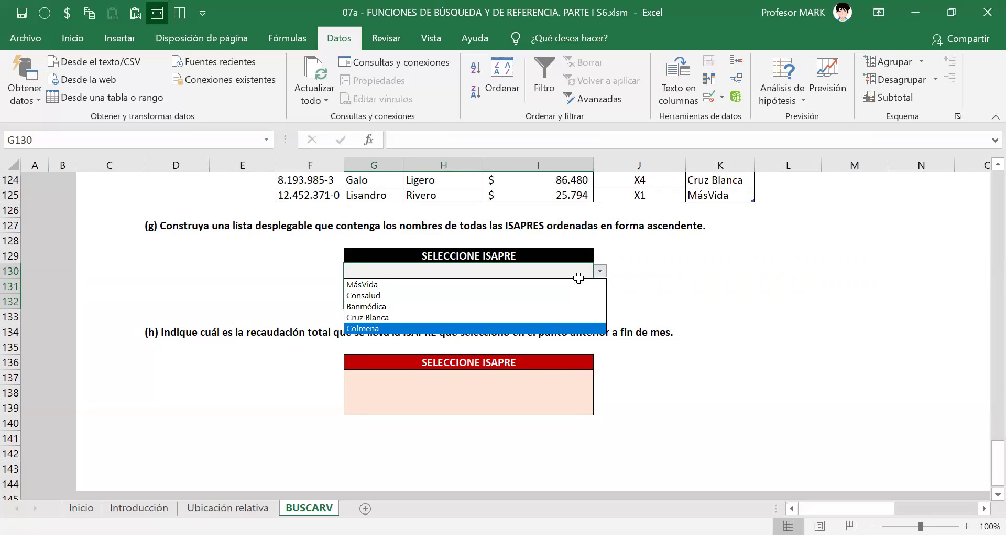
{"action": "key", "text": "Escape"}
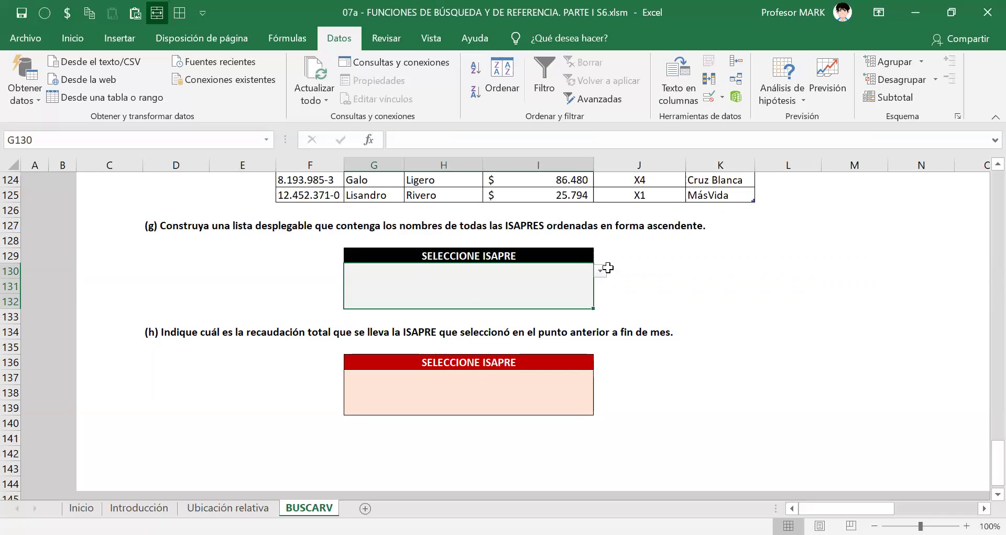
{"action": "left_click", "coordinate": [603, 271]}
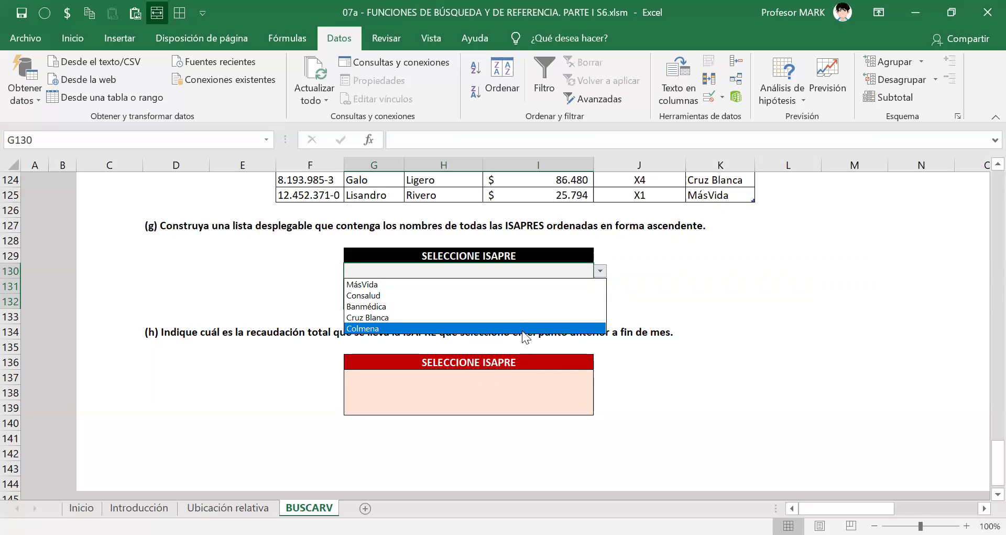
{"action": "key", "text": "Escape"}
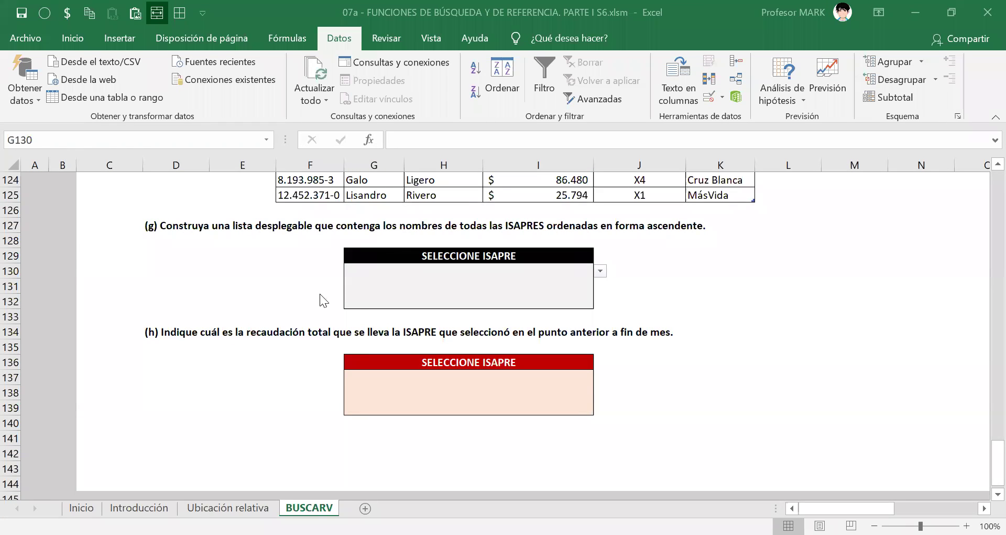
{"action": "left_click", "coordinate": [446, 288]}
{"action": "left_click", "coordinate": [600, 271]}
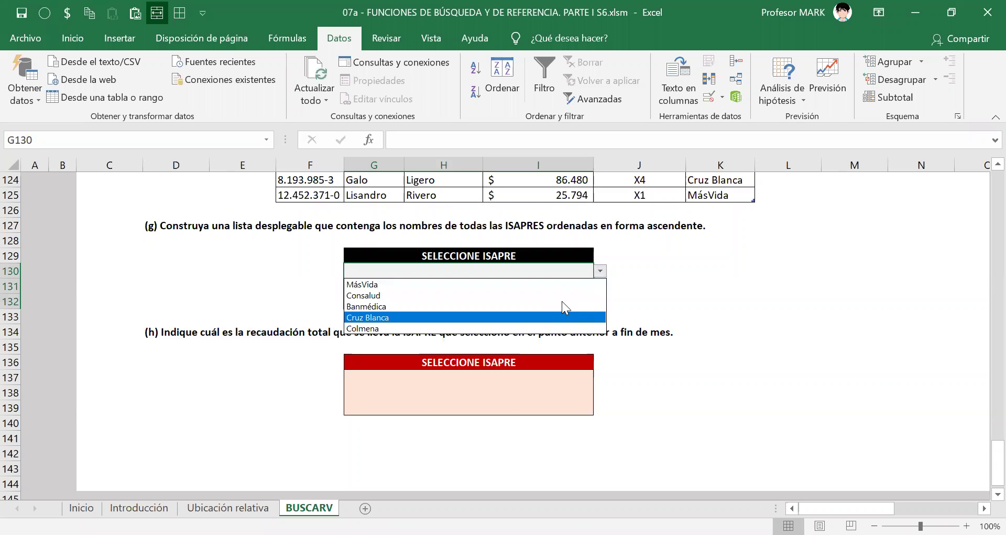
{"action": "key", "text": "Escape"}
Step: Compare the "forma ascendente" requirement in the wording of exercise (g) with the order of the drop-down list
{"action": "double_click", "coordinate": [664, 225]}
{"action": "left_click_drag", "start_coordinate": [615, 226], "coordinate": [722, 230]}
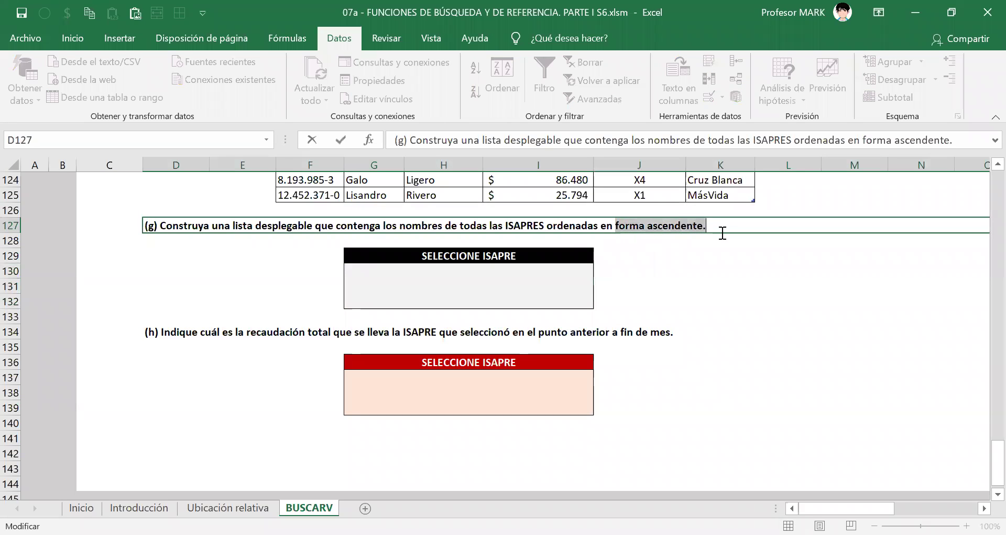
{"action": "left_click", "coordinate": [516, 298]}
{"action": "left_click", "coordinate": [603, 273]}
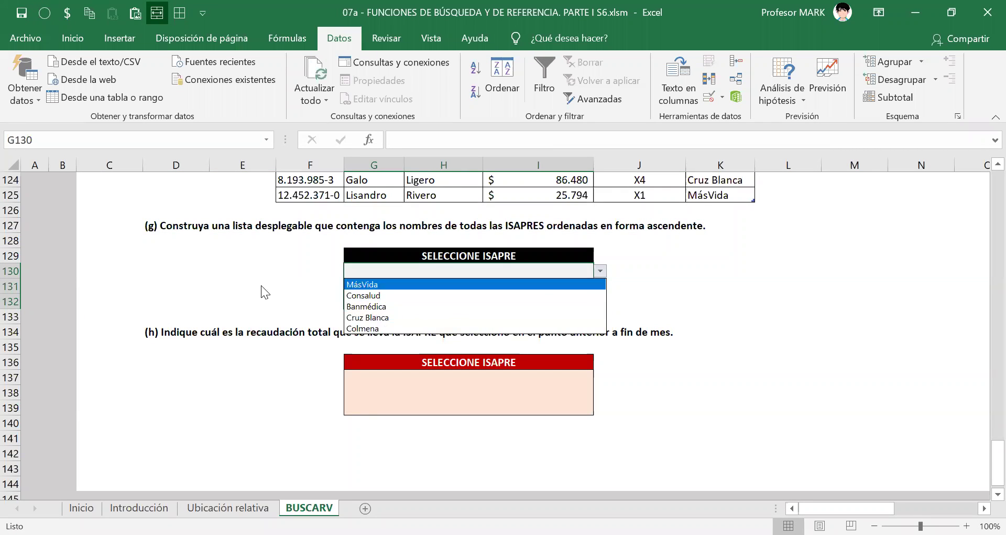
{"action": "key", "text": "Escape"}
Step: Sort the ISAPRE listing of Concepción by its NOMBRE column from A to Z
{"action": "scroll", "coordinate": [452, 356], "scroll_direction": "up", "scroll_amount": 11}
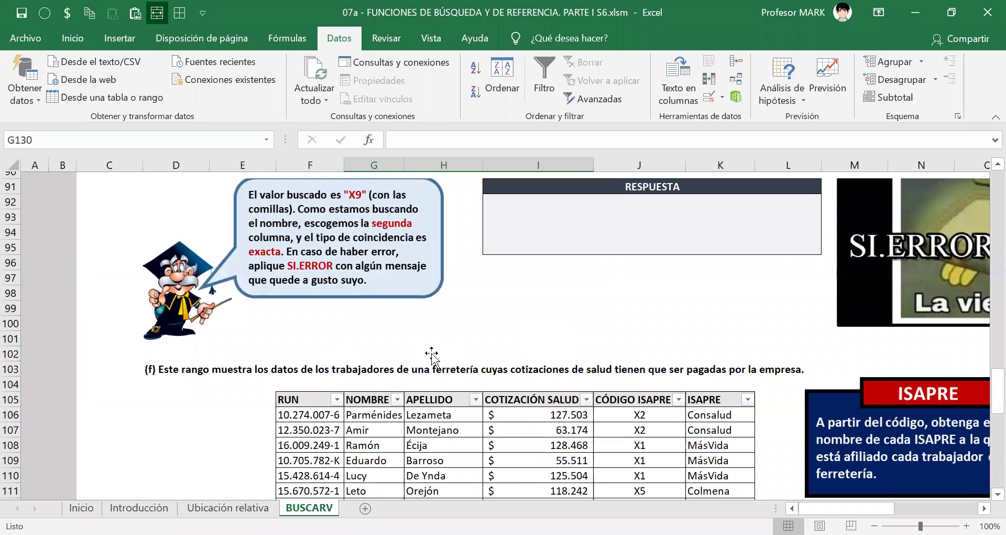
{"action": "scroll", "coordinate": [432, 356], "scroll_direction": "up", "scroll_amount": 18}
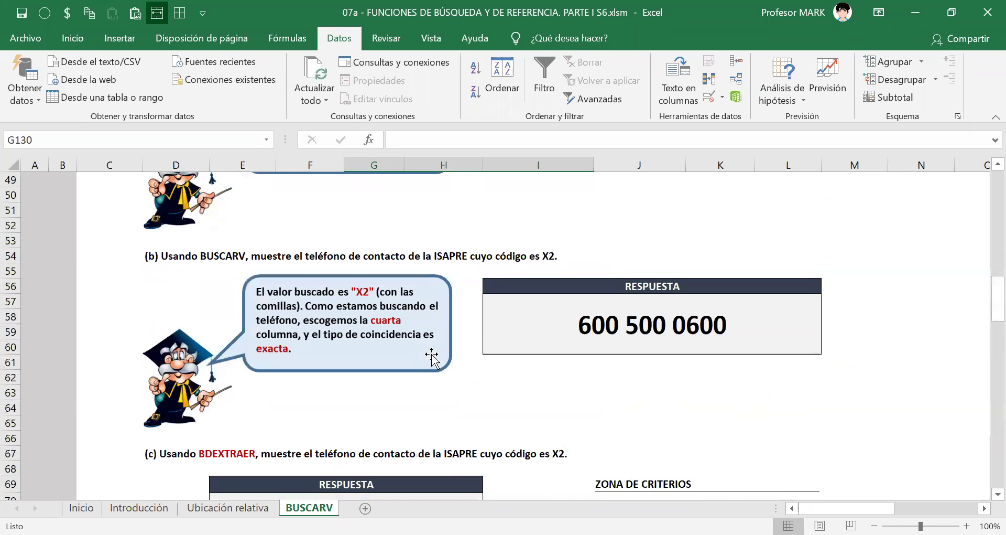
{"action": "scroll", "coordinate": [432, 357], "scroll_direction": "up", "scroll_amount": 2}
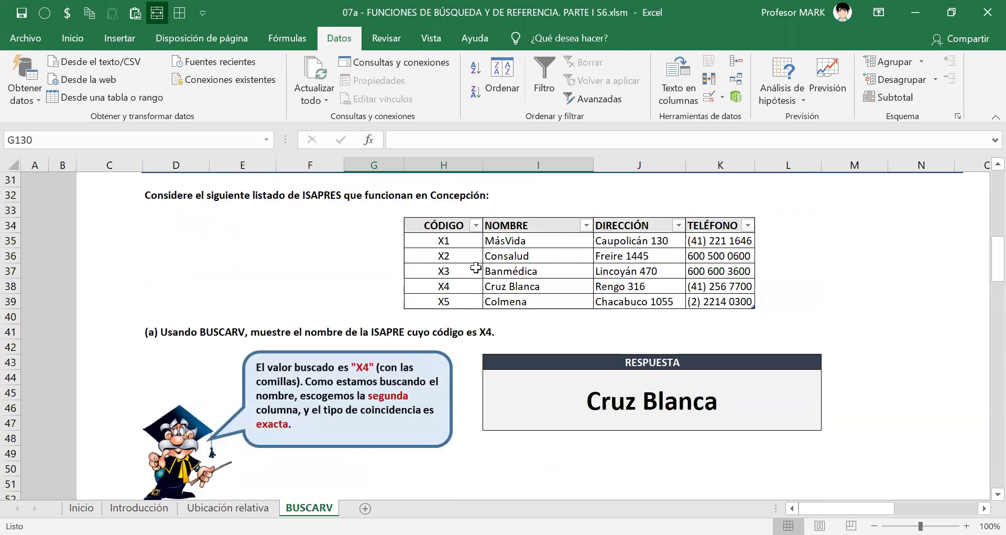
{"action": "left_click_drag", "start_coordinate": [528, 238], "coordinate": [518, 302]}
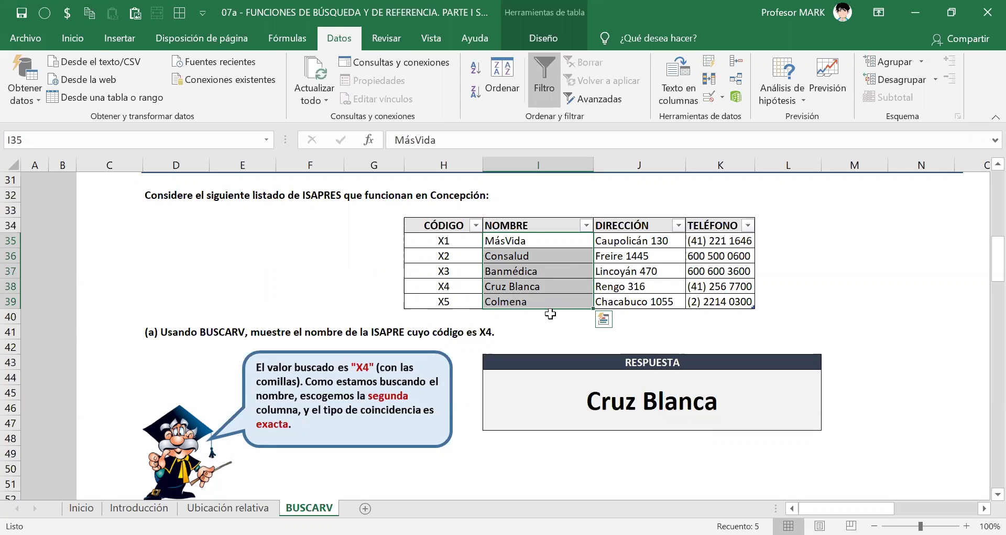
{"action": "left_click", "coordinate": [533, 256]}
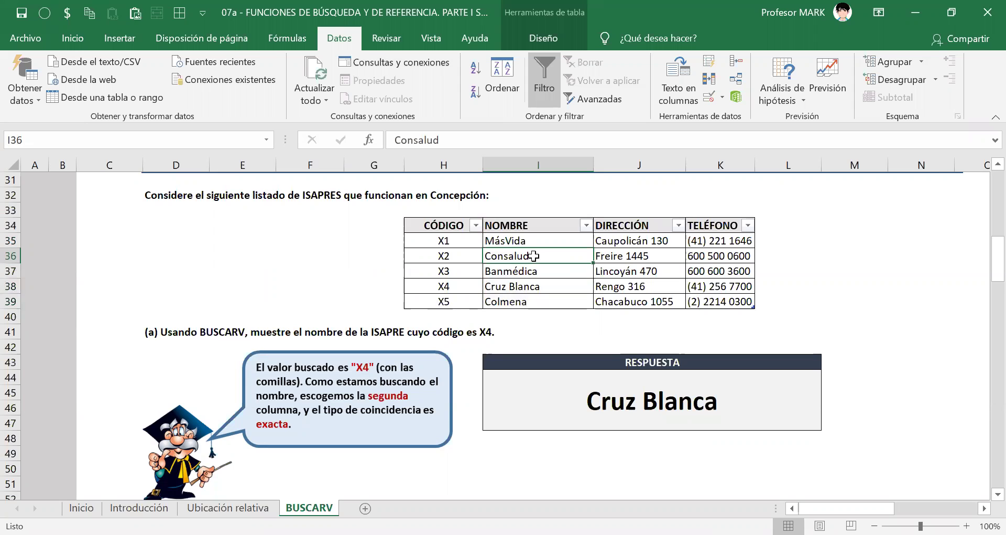
{"action": "left_click", "coordinate": [586, 225]}
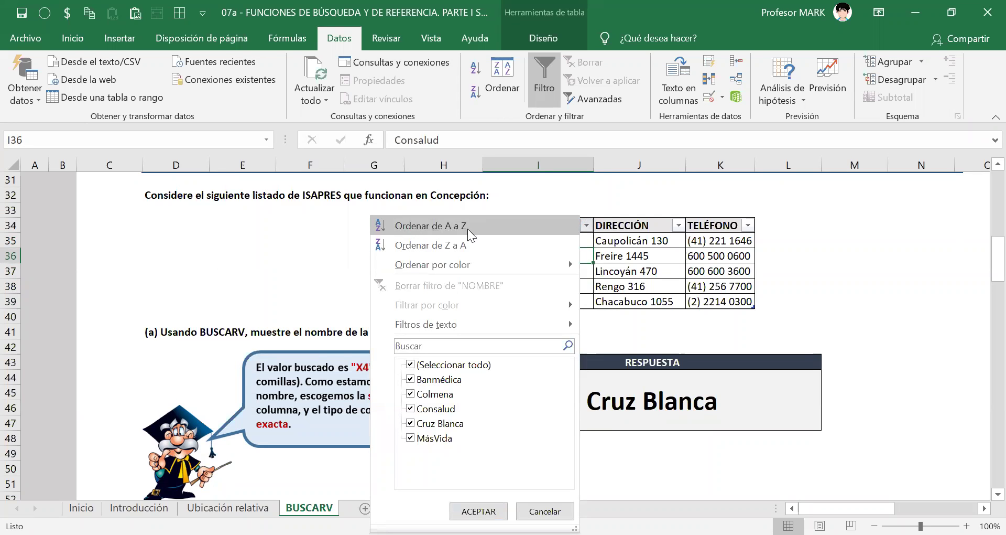
{"action": "left_click", "coordinate": [468, 229]}
Step: Review the order of the ISAPRE names in I35:I39 by selecting the range and its individual cells
{"action": "left_click_drag", "start_coordinate": [525, 240], "coordinate": [524, 302]}
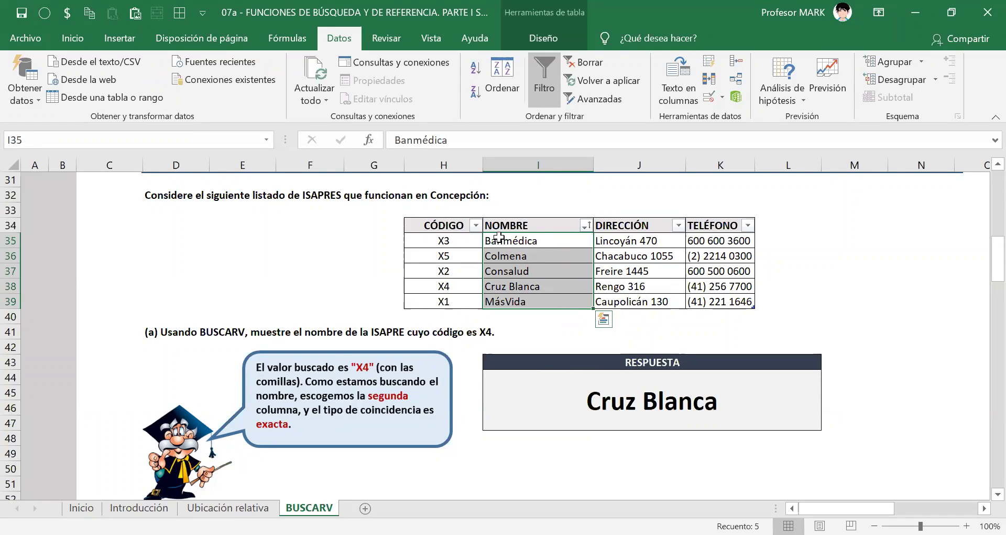
{"action": "left_click_drag", "start_coordinate": [532, 241], "coordinate": [540, 299]}
{"action": "left_click", "coordinate": [527, 233]}
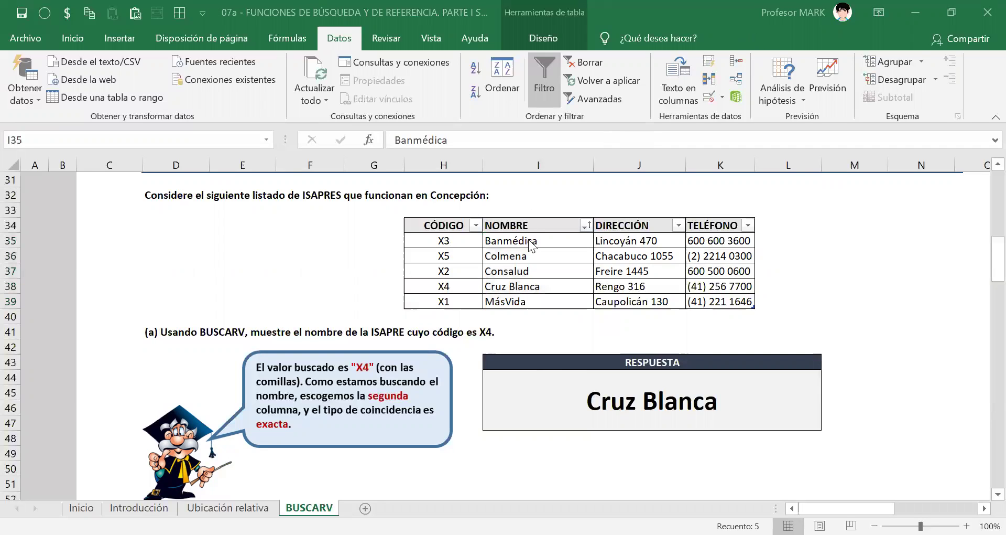
{"action": "key", "text": "ctrl+shift+Down"}
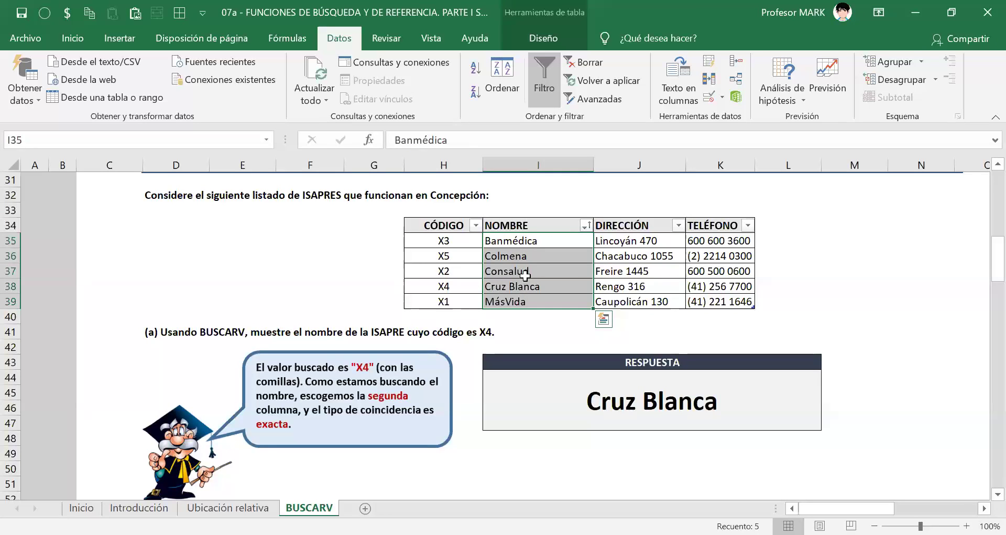
{"action": "left_click", "coordinate": [527, 275]}
{"action": "scroll", "coordinate": [527, 288], "scroll_direction": "down", "scroll_amount": 6}
{"action": "scroll", "coordinate": [526, 288], "scroll_direction": "up", "scroll_amount": 9}
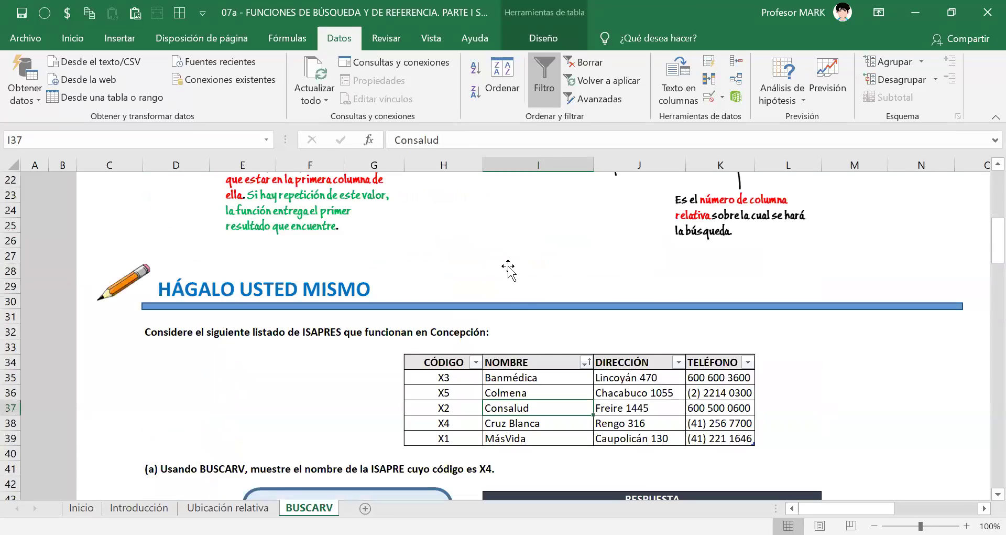
{"action": "left_click", "coordinate": [498, 378]}
{"action": "left_click", "coordinate": [505, 435]}
{"action": "scroll", "coordinate": [505, 433], "scroll_direction": "down", "scroll_amount": 19}
{"action": "scroll", "coordinate": [505, 427], "scroll_direction": "down", "scroll_amount": 14}
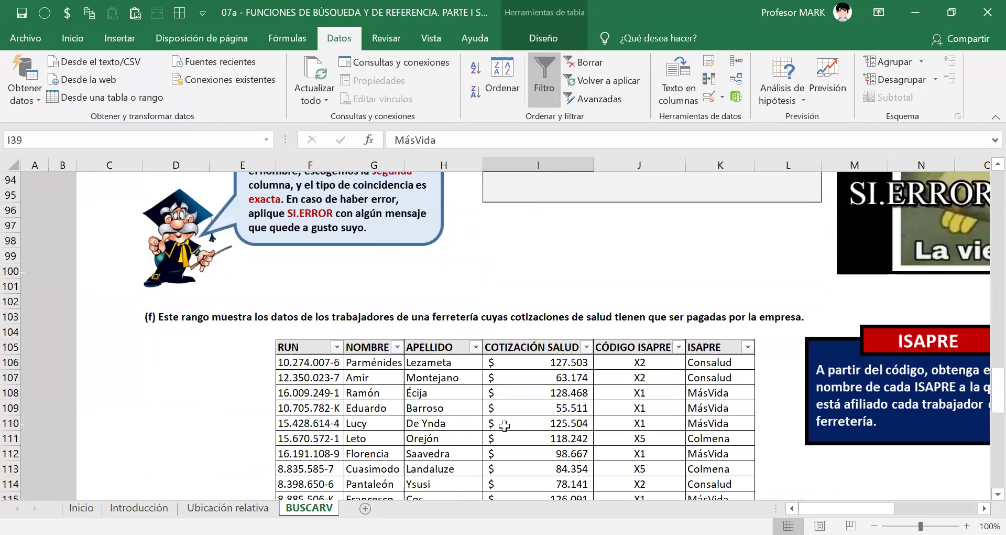
Step: Check the source range of the ISAPRE cell's list validation in exercise (g) and close the settings without changes
{"action": "left_click", "coordinate": [428, 318]}
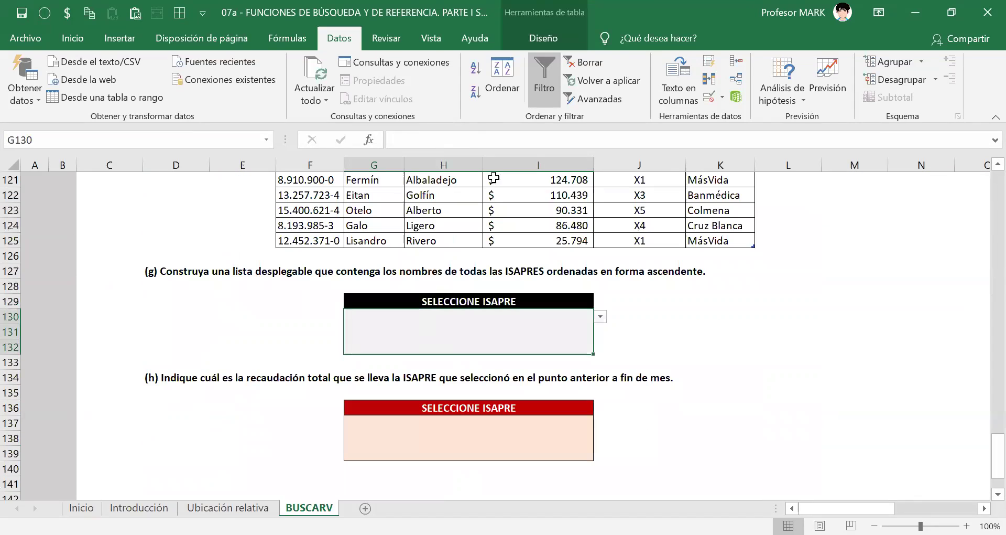
{"action": "left_click", "coordinate": [712, 96]}
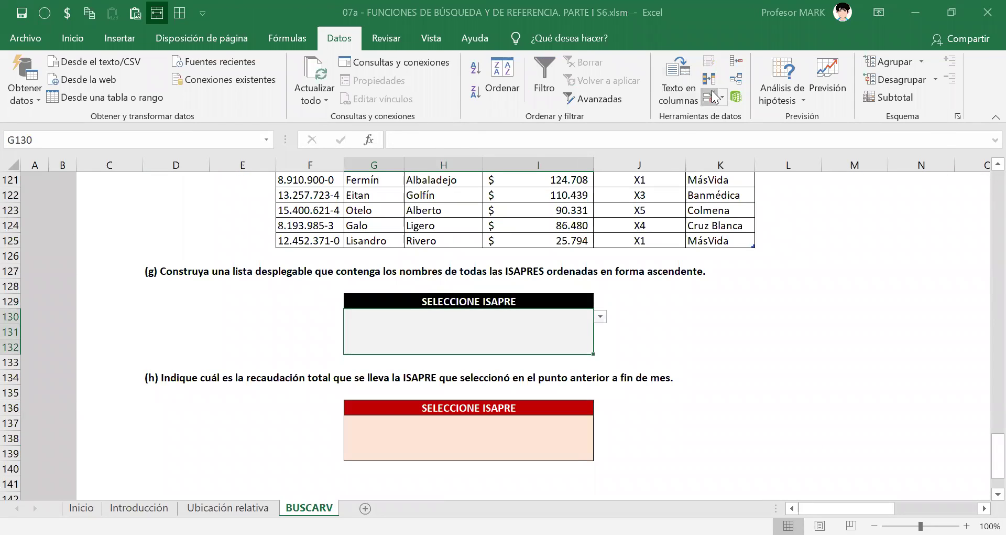
{"action": "left_click", "coordinate": [638, 95]}
{"action": "left_click", "coordinate": [648, 216]}
{"action": "left_click", "coordinate": [669, 217]}
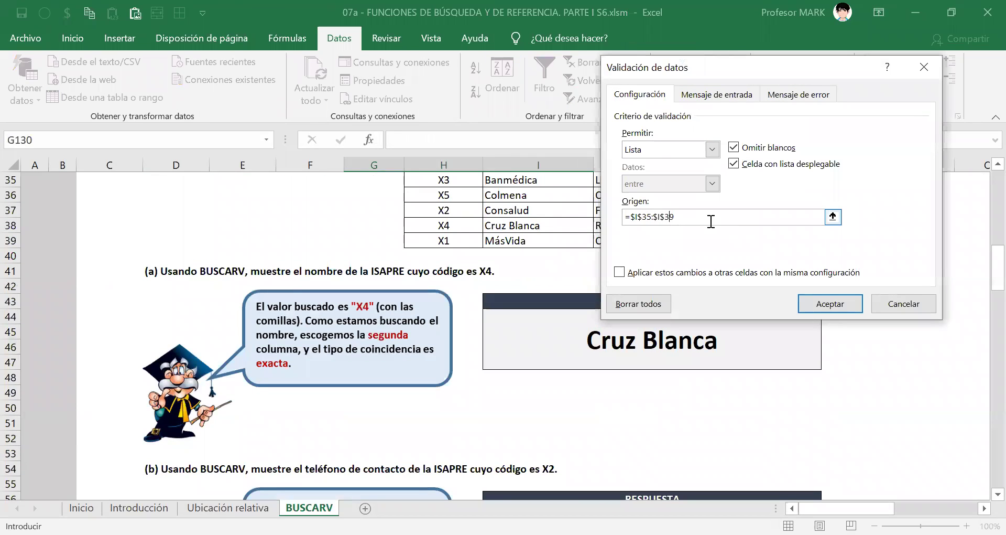
{"action": "left_click", "coordinate": [936, 61]}
Step: Choose Consalud from the ISAPRE drop-down list in exercise (g)
{"action": "scroll", "coordinate": [981, 341], "scroll_direction": "down", "scroll_amount": 4}
{"action": "scroll", "coordinate": [982, 382], "scroll_direction": "down", "scroll_amount": 15}
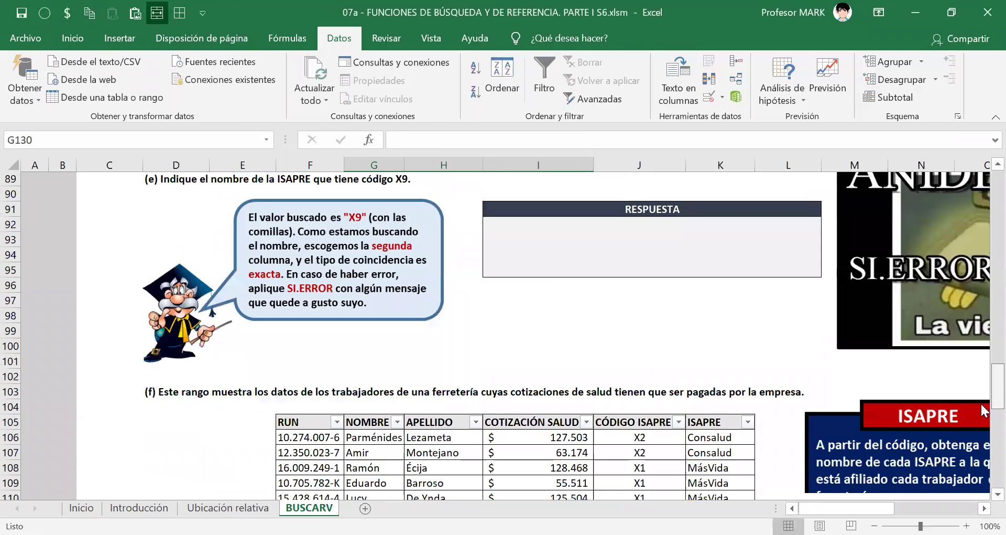
{"action": "scroll", "coordinate": [981, 440], "scroll_direction": "down", "scroll_amount": 7}
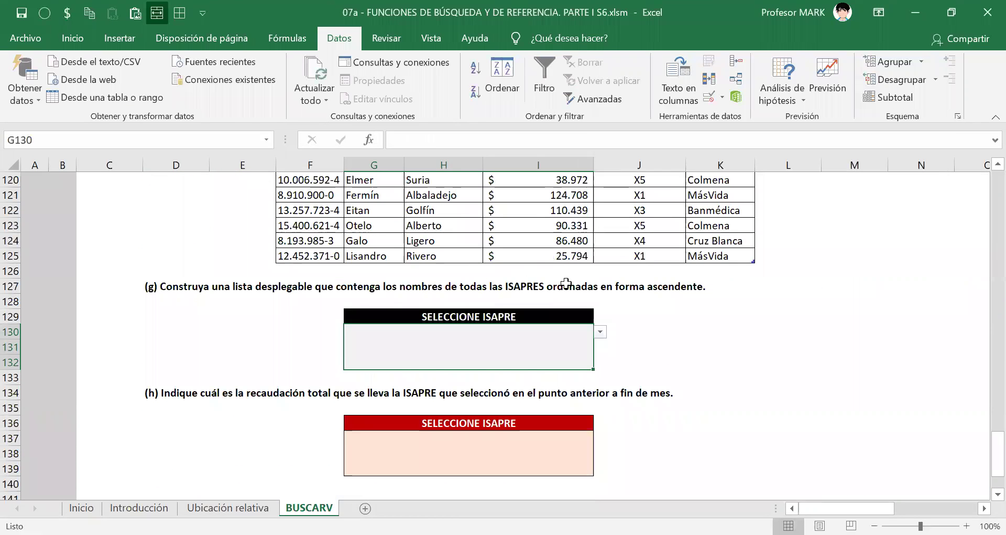
{"action": "scroll", "coordinate": [535, 279], "scroll_direction": "down", "scroll_amount": 1}
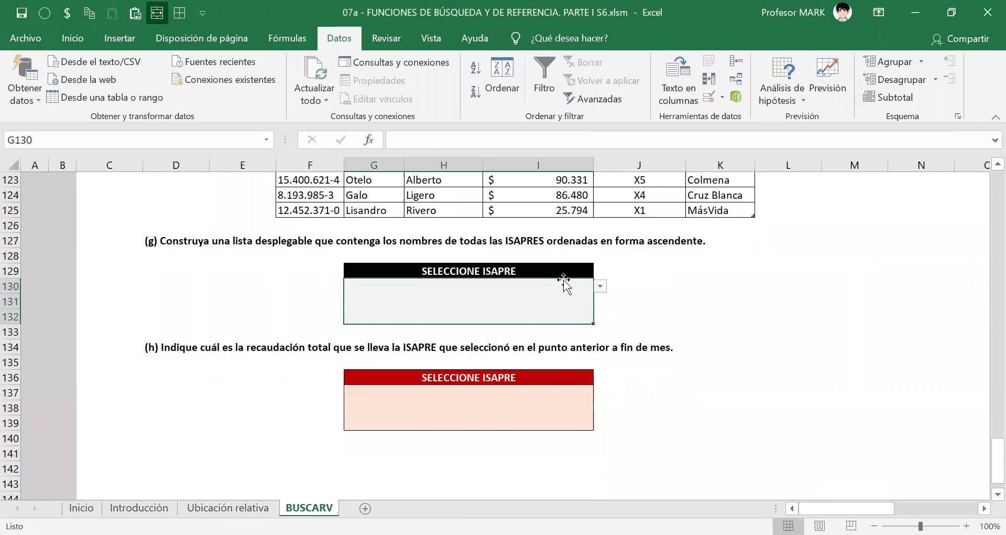
{"action": "left_click", "coordinate": [601, 286]}
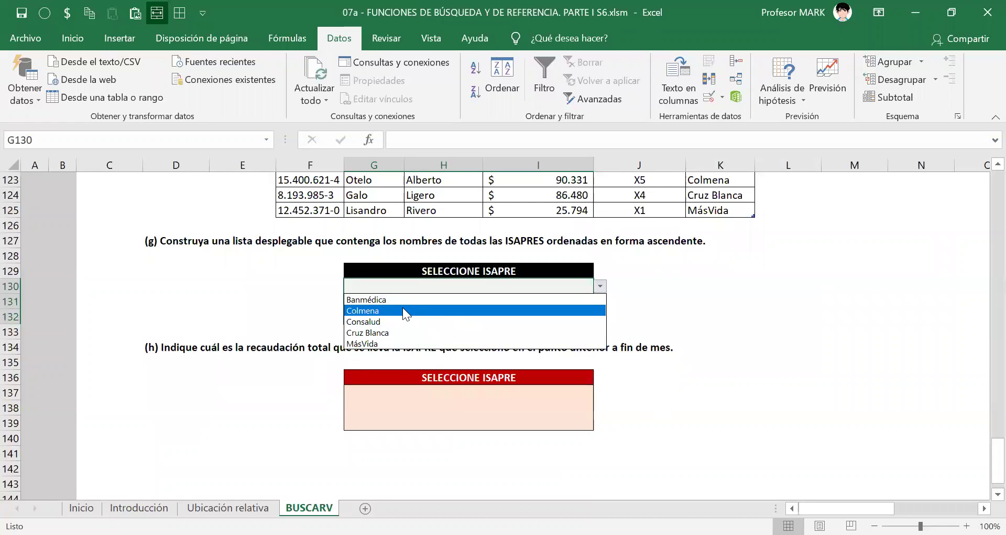
{"action": "left_click", "coordinate": [351, 322]}
{"action": "key", "text": "Up"}
{"action": "left_click", "coordinate": [456, 314]}
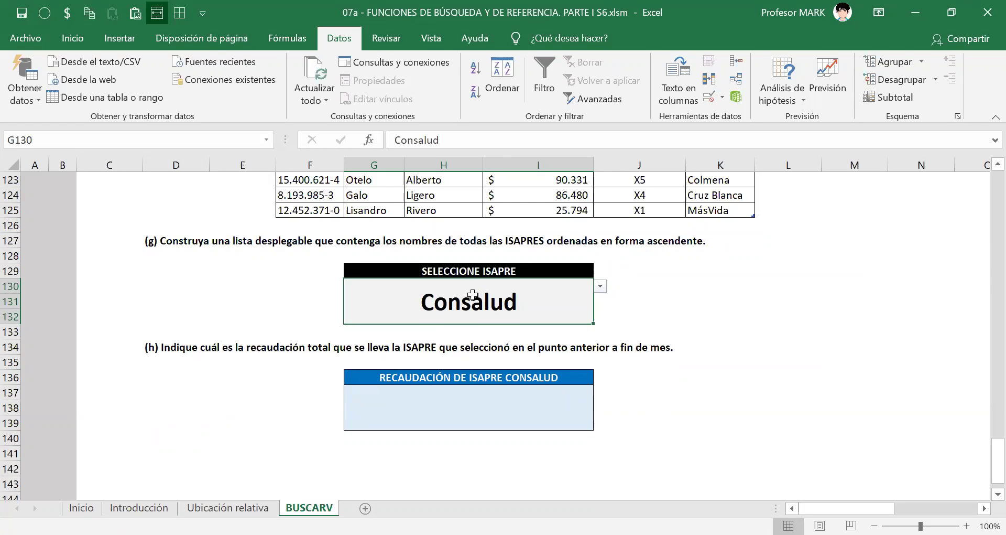
{"action": "left_click", "coordinate": [601, 286]}
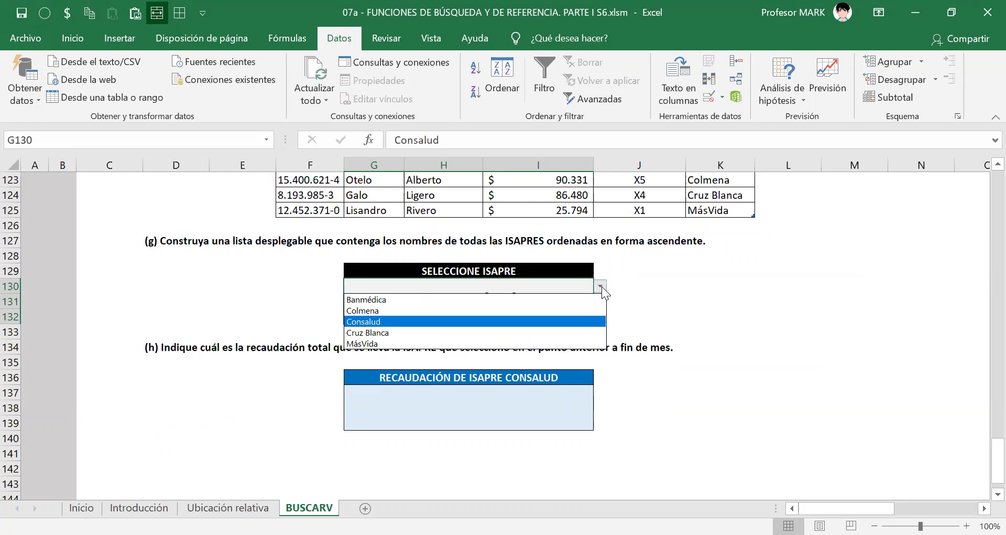
{"action": "key", "text": "Escape"}
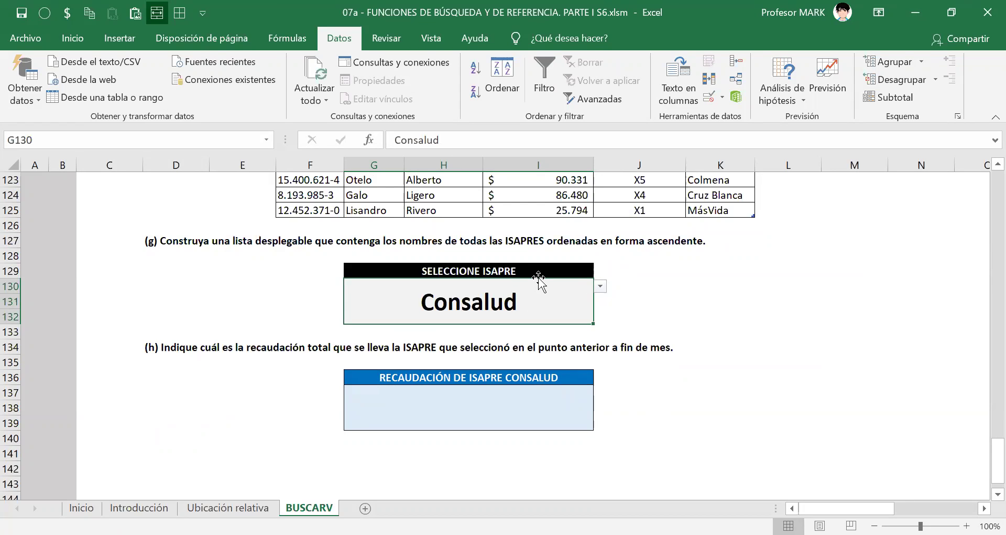
Step: Filter the workers' table of exercise (f) by its ISAPRE column to show only Consalud
{"action": "scroll", "coordinate": [668, 286], "scroll_direction": "up", "scroll_amount": 4}
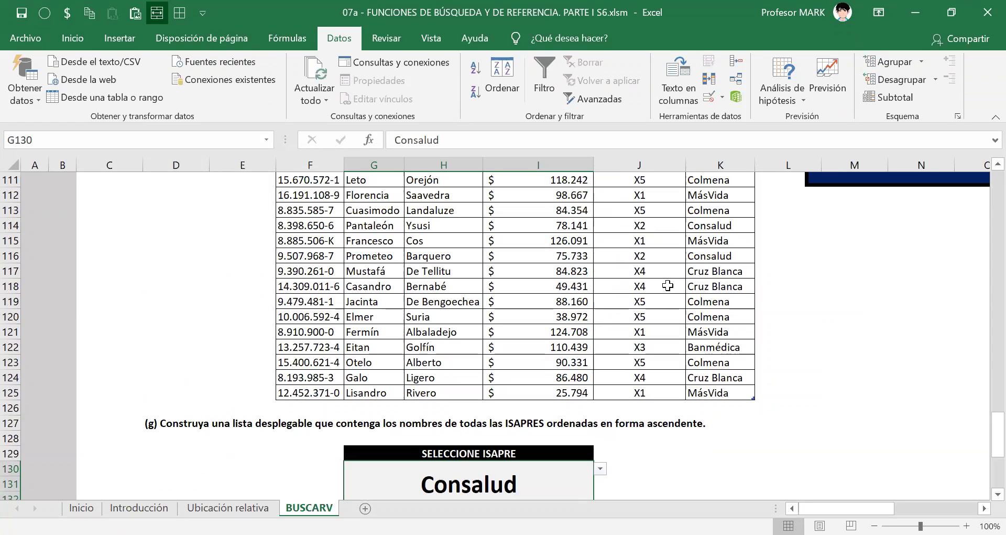
{"action": "scroll", "coordinate": [617, 306], "scroll_direction": "up", "scroll_amount": 2}
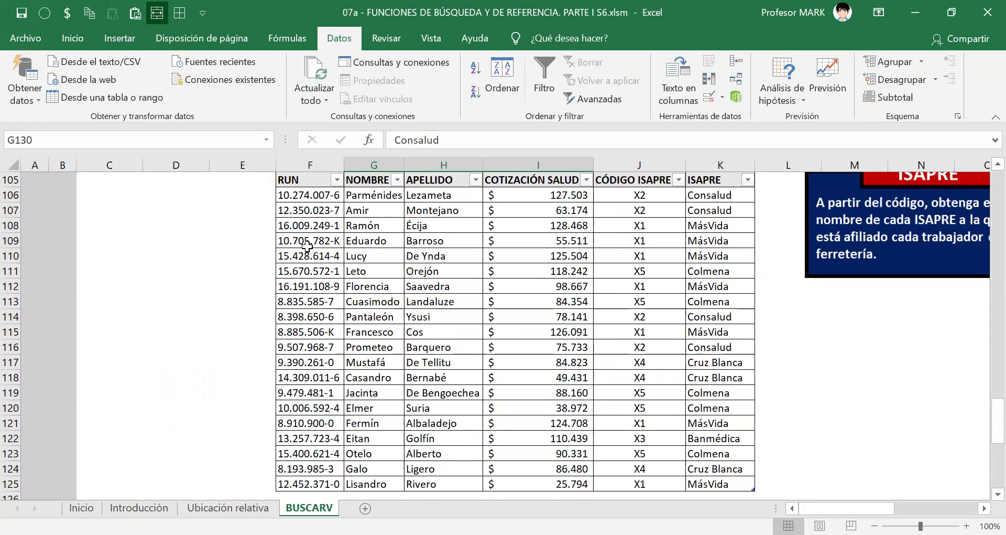
{"action": "scroll", "coordinate": [307, 246], "scroll_direction": "up", "scroll_amount": 1}
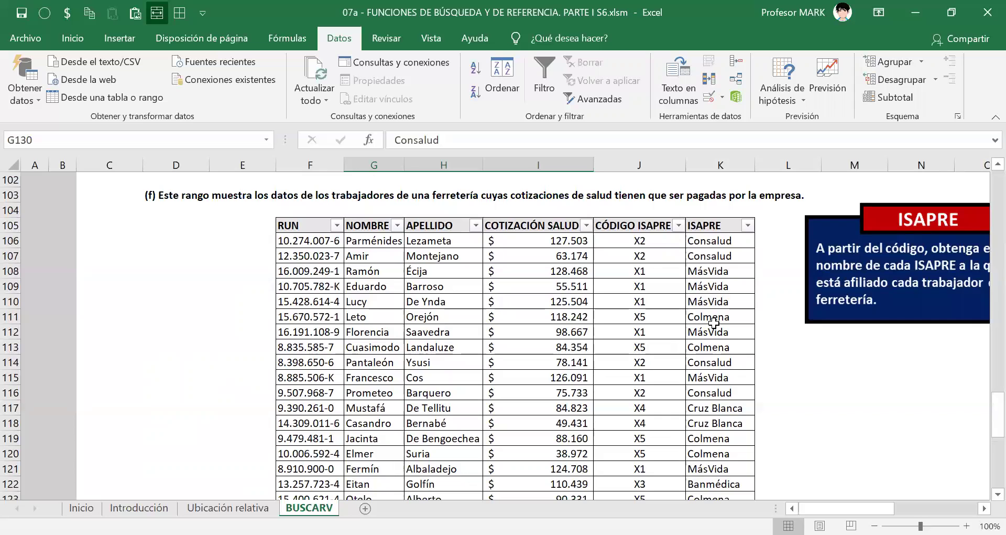
{"action": "left_click", "coordinate": [745, 224]}
{"action": "left_click", "coordinate": [611, 365]}
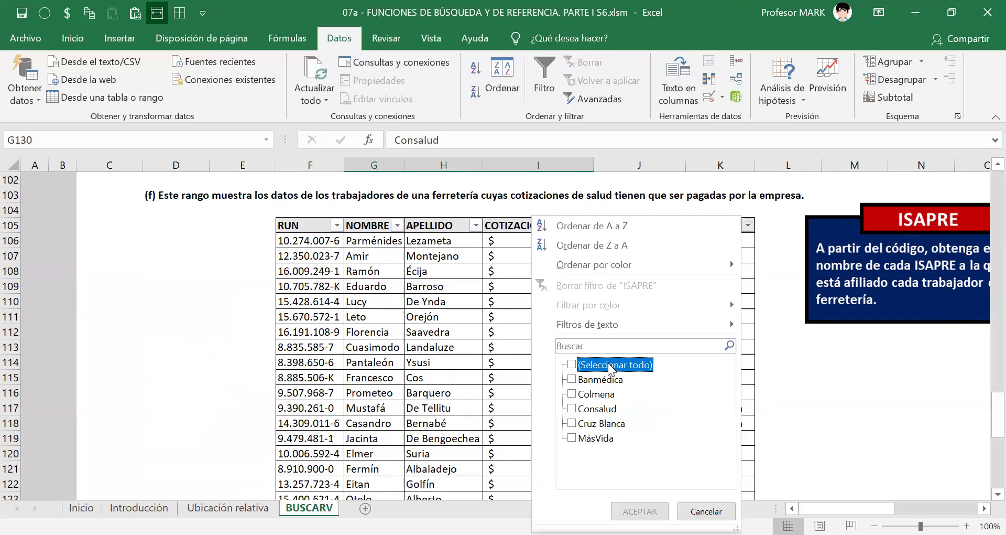
{"action": "left_click", "coordinate": [582, 408]}
{"action": "left_click", "coordinate": [640, 511]}
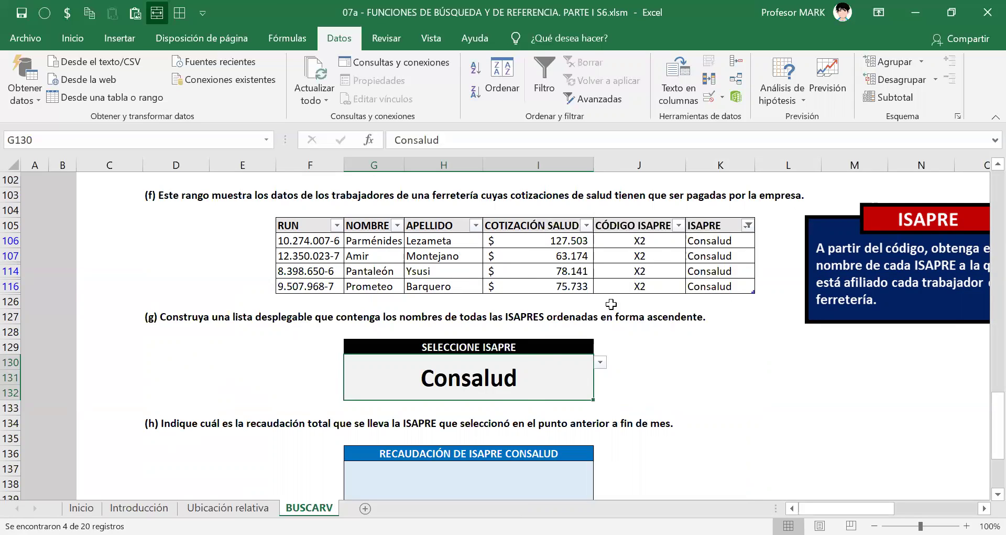
Step: Sum the filtered COTIZACIÓN SALUD values by selecting them, try 344561 as the Consalud total in exercise (h), and clear the entry
{"action": "left_click_drag", "start_coordinate": [566, 241], "coordinate": [562, 287]}
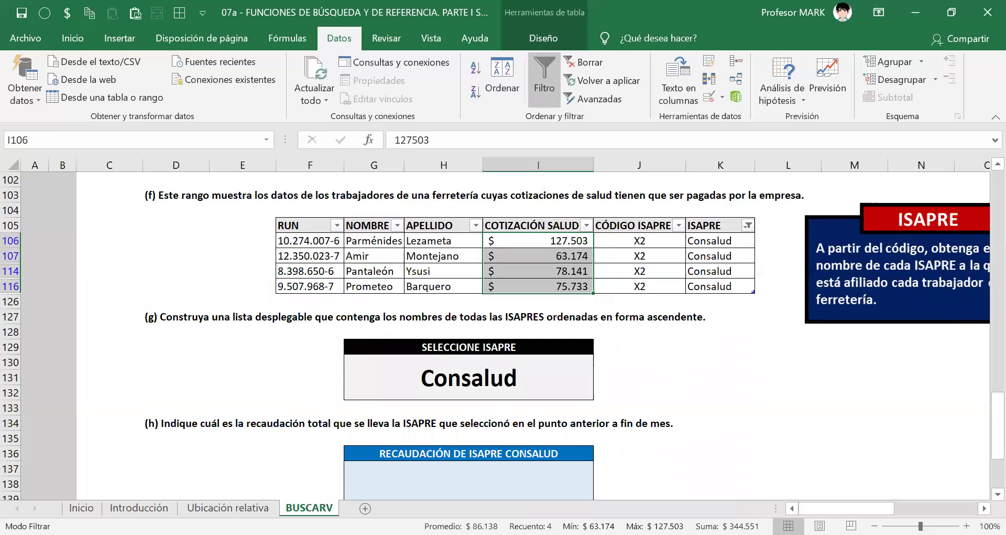
{"action": "scroll", "coordinate": [603, 304], "scroll_direction": "down", "scroll_amount": 1}
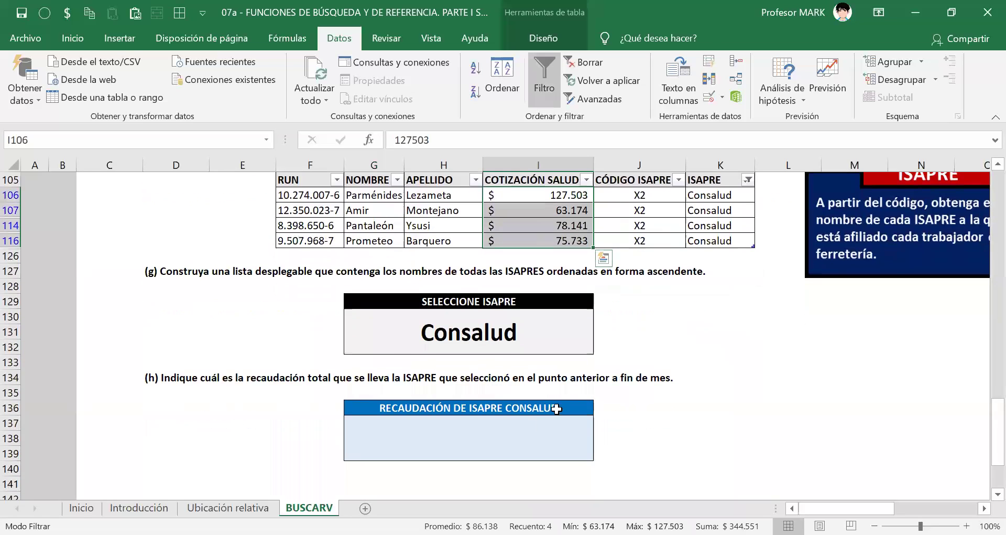
{"action": "left_click", "coordinate": [528, 428]}
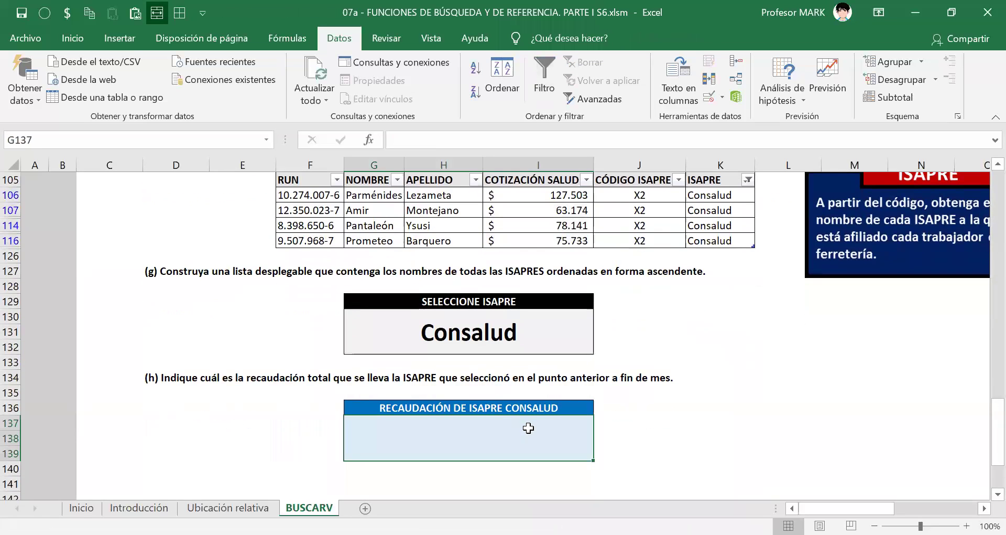
{"action": "type", "text": "344561"}
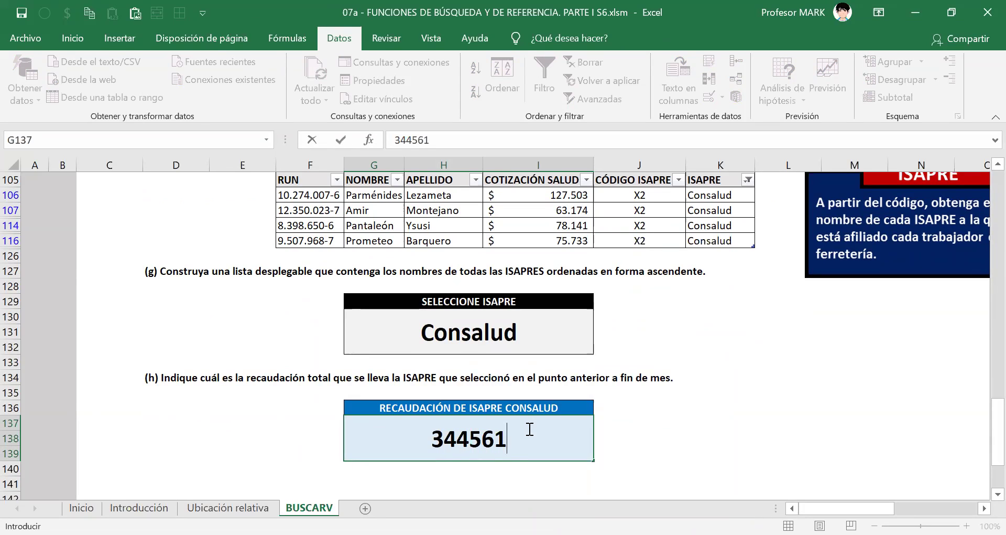
{"action": "key", "text": "BackSpace"}
{"action": "key", "text": "BackSpace"}
{"action": "key", "text": "BackSpace"}
{"action": "key", "text": "BackSpace"}
{"action": "key", "text": "BackSpace"}
{"action": "key", "text": "BackSpace"}
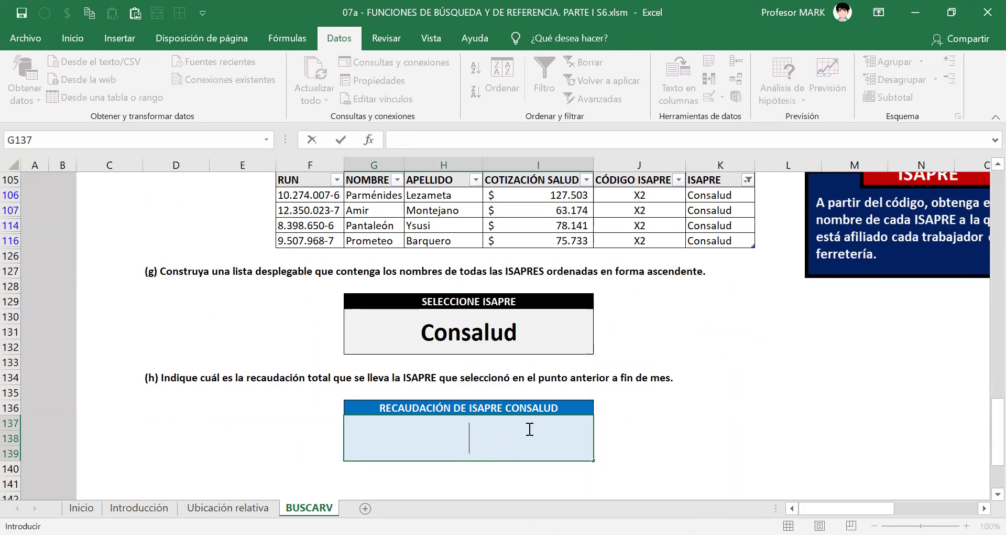
{"action": "left_click", "coordinate": [624, 419]}
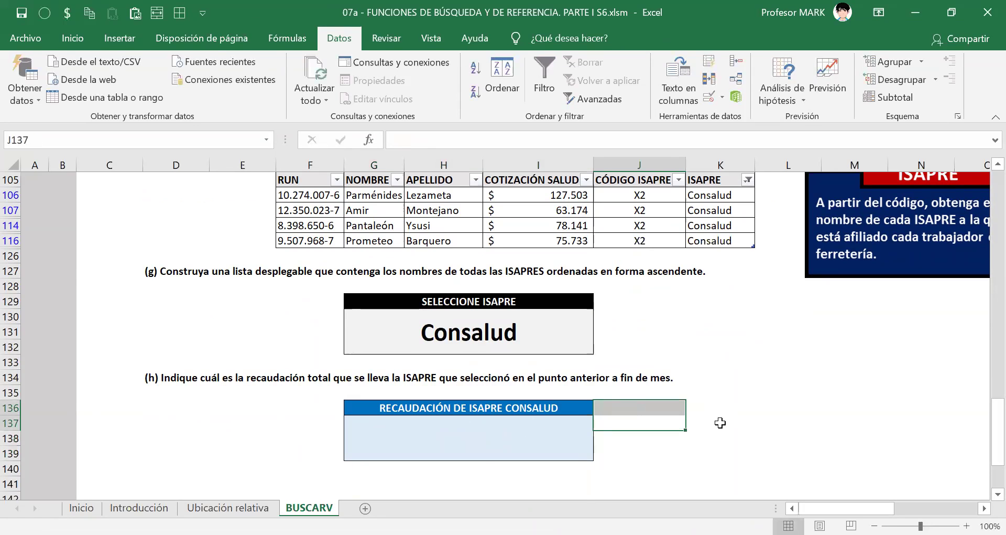
{"action": "left_click", "coordinate": [721, 422]}
Step: Change the selected ISAPRE in the drop-down cell of exercise (g) to MásVida
{"action": "scroll", "coordinate": [737, 406], "scroll_direction": "up", "scroll_amount": 2}
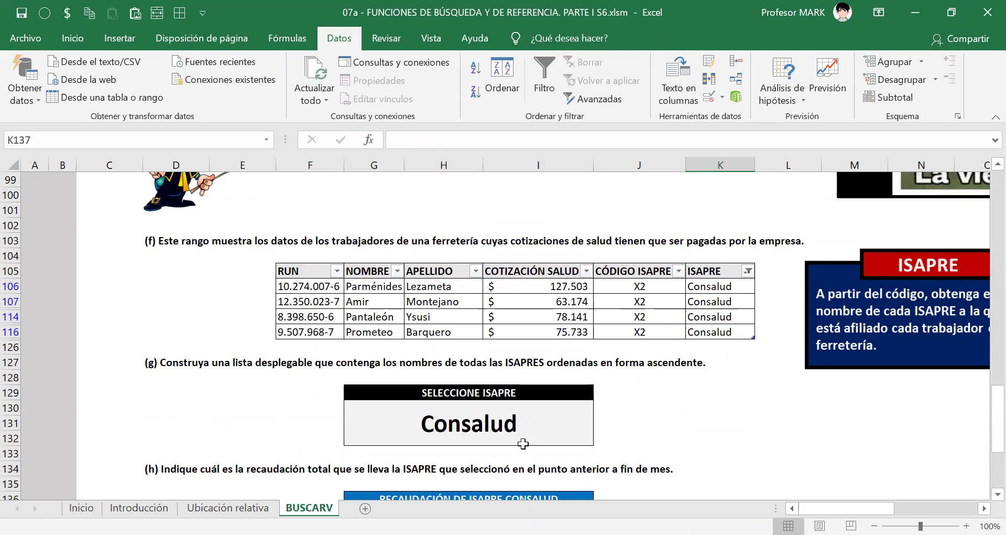
{"action": "left_click", "coordinate": [526, 419]}
{"action": "left_click", "coordinate": [600, 407]}
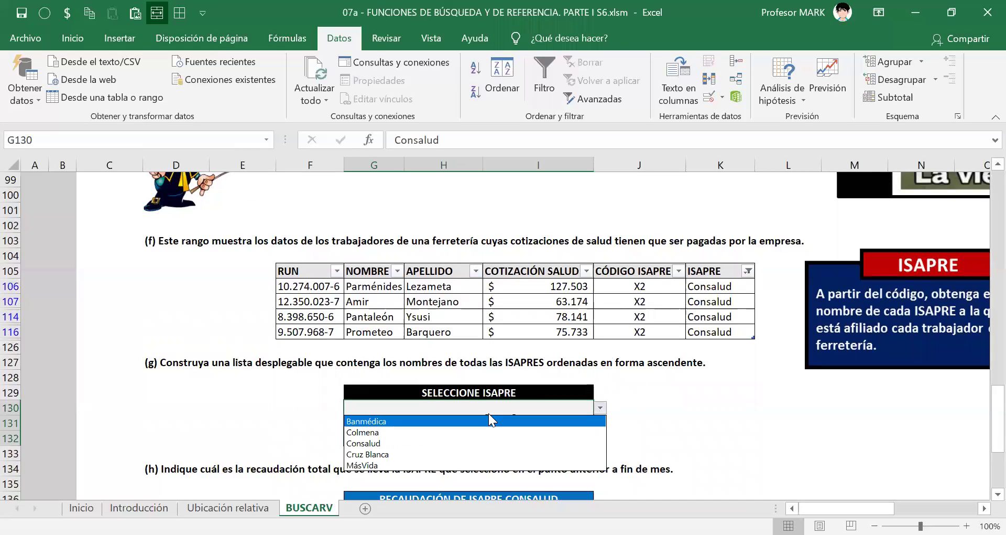
{"action": "left_click", "coordinate": [485, 464]}
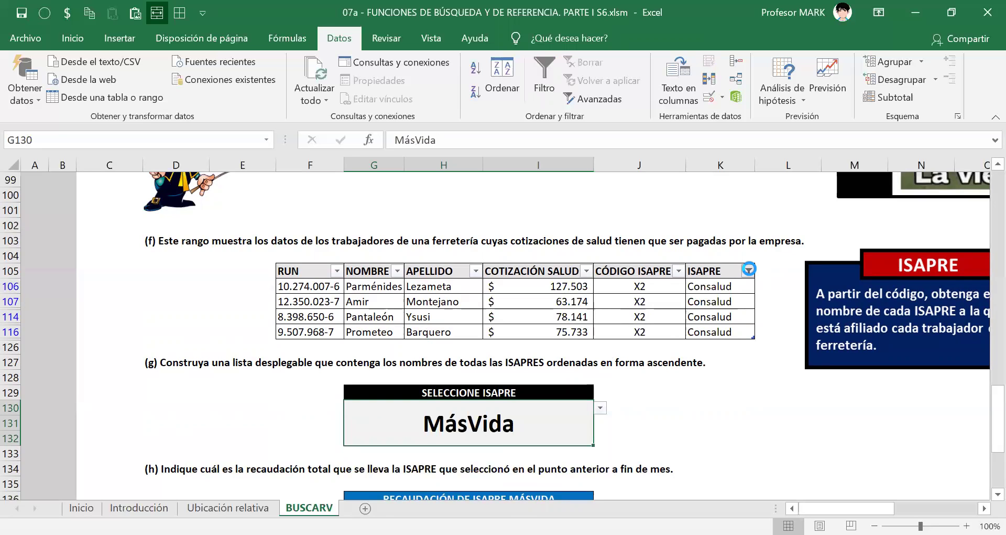
Step: Filter the workers' table of exercise (f) by its ISAPRE column to show only MásVida
{"action": "left_click", "coordinate": [749, 271]}
{"action": "left_click", "coordinate": [571, 365]}
{"action": "left_click", "coordinate": [571, 437]}
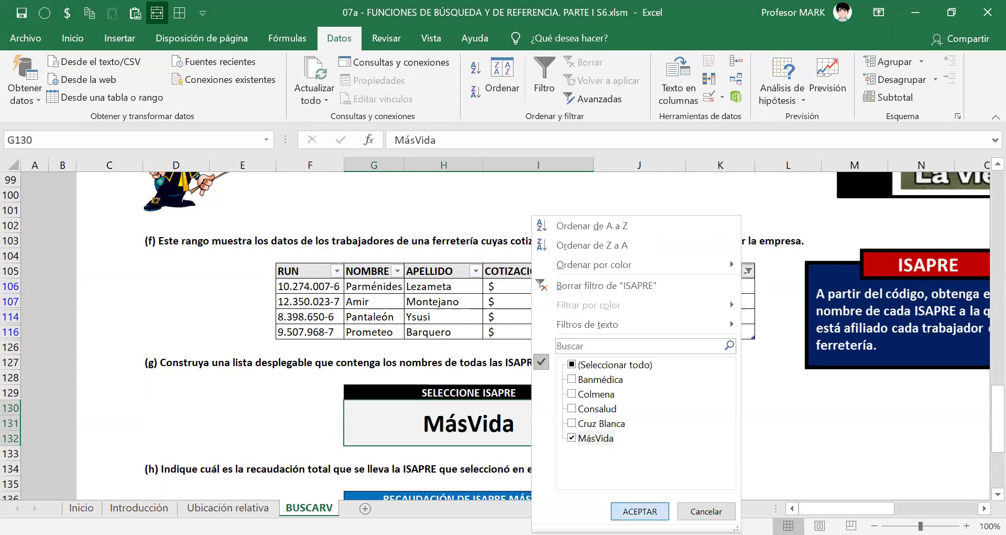
{"action": "left_click", "coordinate": [620, 506]}
Step: Check the sum of the filtered COTIZACIÓN SALUD values for MásVida against the empty total cell of exercise (h)
{"action": "scroll", "coordinate": [693, 258], "scroll_direction": "down", "scroll_amount": 1}
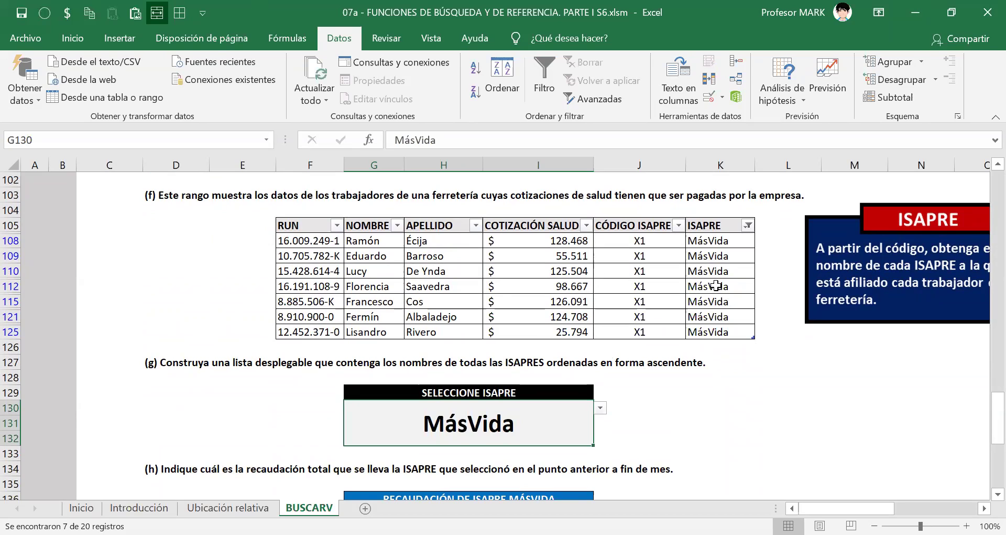
{"action": "left_click", "coordinate": [570, 239]}
{"action": "key", "text": "ctrl+shift+Down"}
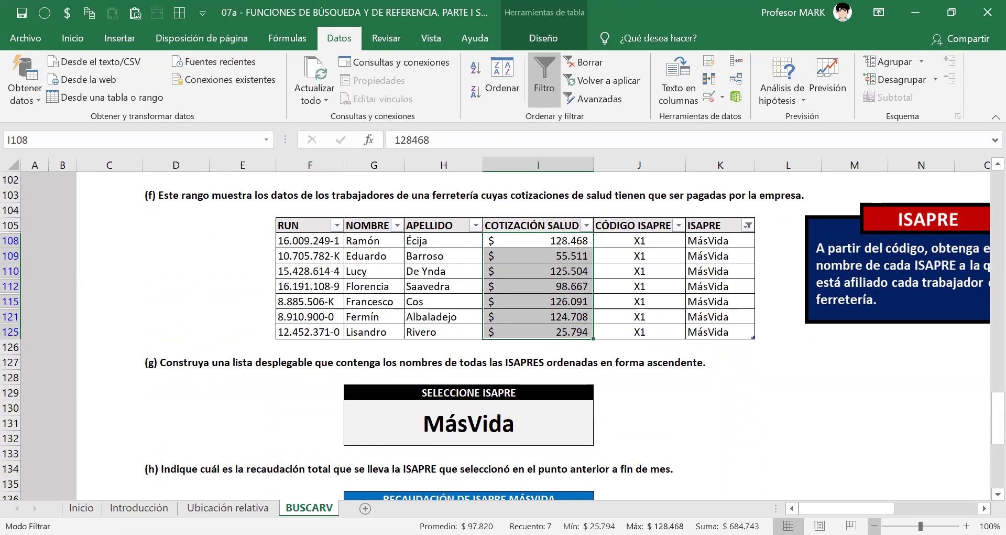
{"action": "scroll", "coordinate": [664, 321], "scroll_direction": "down", "scroll_amount": 2}
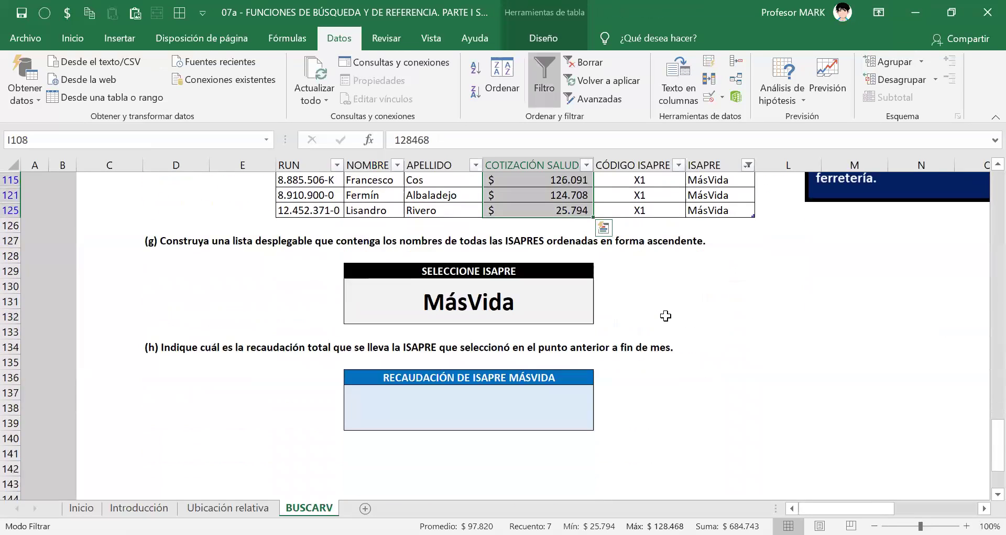
{"action": "left_click", "coordinate": [546, 304]}
{"action": "scroll", "coordinate": [557, 299], "scroll_direction": "down", "scroll_amount": 1}
{"action": "left_click", "coordinate": [474, 387]}
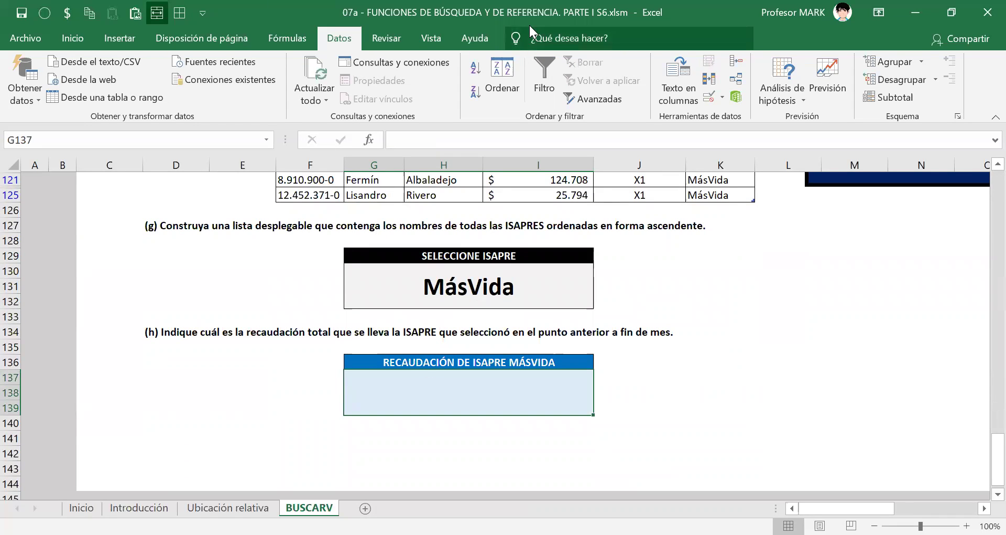
{"action": "left_click_drag", "start_coordinate": [481, 411], "coordinate": [474, 295]}
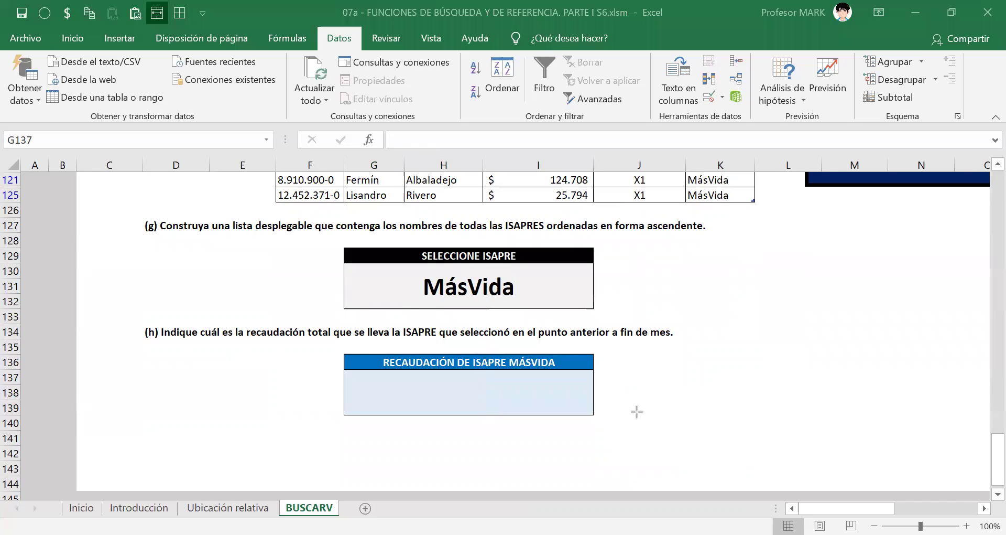
Step: Clear the ISAPRE column filter so the workers' table of exercise (f) shows all records
{"action": "scroll", "coordinate": [569, 288], "scroll_direction": "up", "scroll_amount": 4}
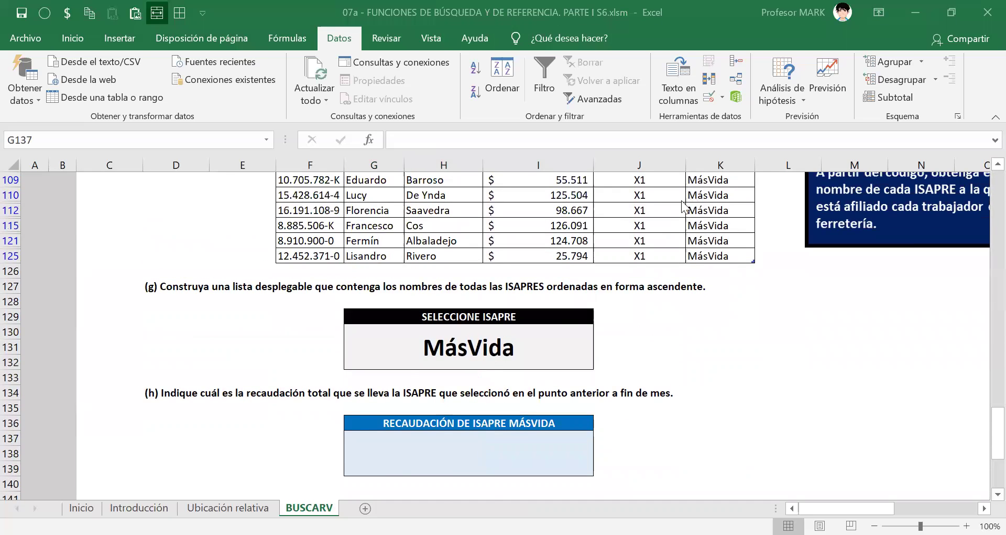
{"action": "left_click", "coordinate": [748, 226]}
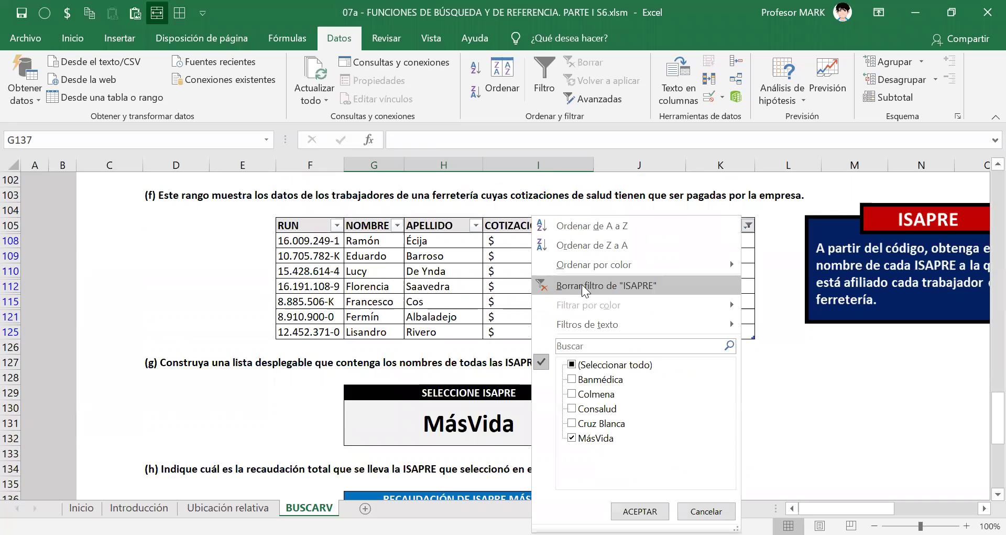
{"action": "left_click", "coordinate": [581, 285]}
{"action": "scroll", "coordinate": [392, 325], "scroll_direction": "down", "scroll_amount": 2}
{"action": "left_click", "coordinate": [447, 297]}
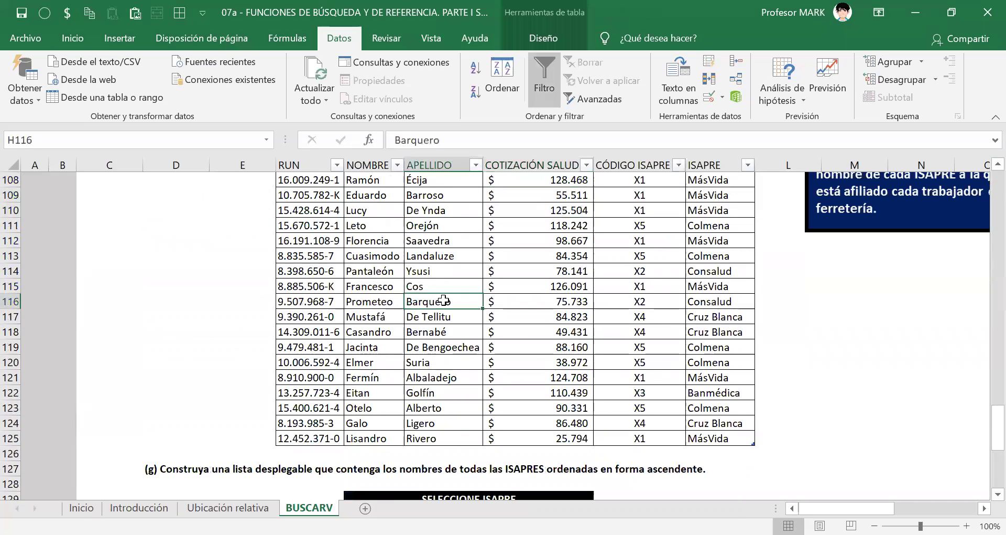
{"action": "scroll", "coordinate": [445, 298], "scroll_direction": "down", "scroll_amount": 5}
{"action": "scroll", "coordinate": [443, 300], "scroll_direction": "down", "scroll_amount": 3}
{"action": "scroll", "coordinate": [442, 285], "scroll_direction": "up", "scroll_amount": 2}
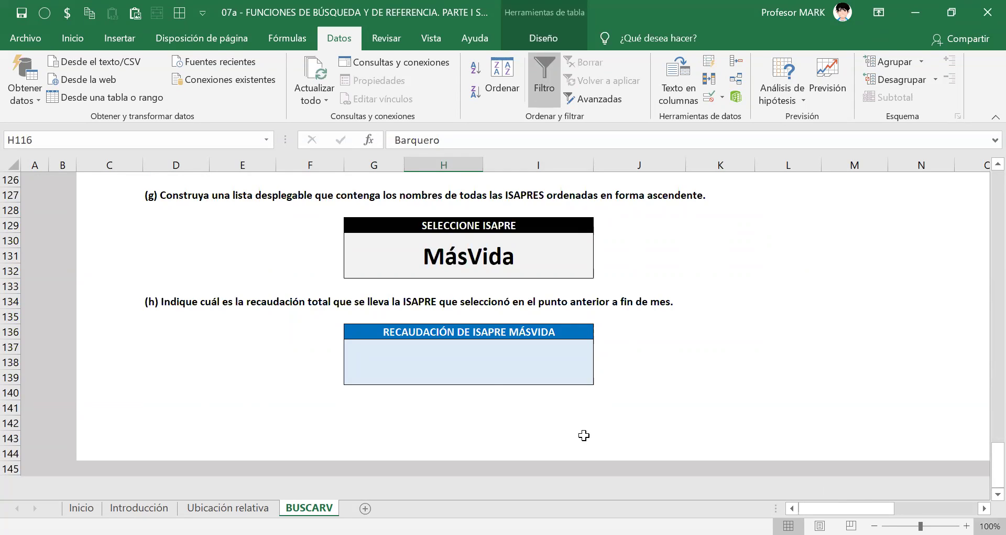
Step: Examine the total cell of exercise (h) and the unfiltered COTIZACIÓN SALUD amounts it has to add up
{"action": "left_click", "coordinate": [504, 369]}
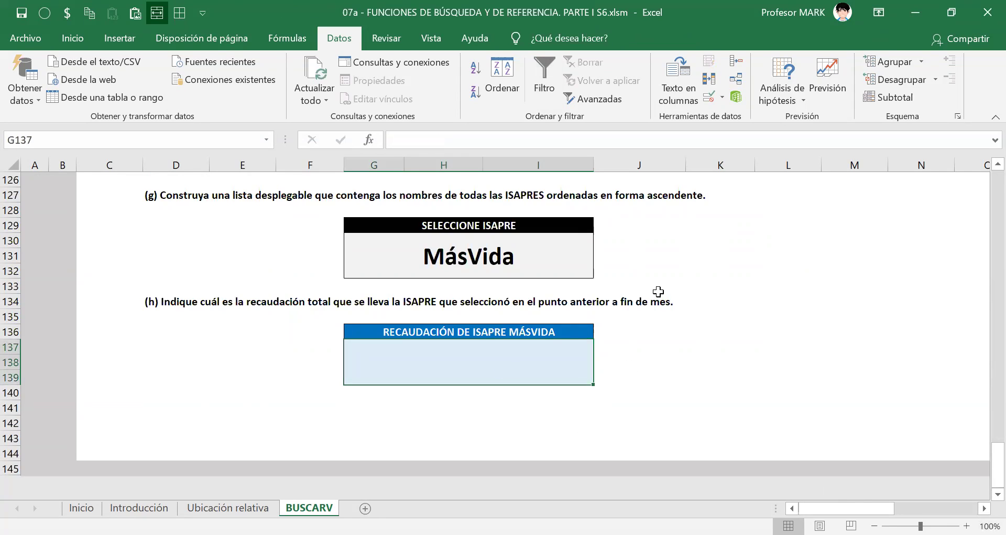
{"action": "scroll", "coordinate": [671, 316], "scroll_direction": "up", "scroll_amount": 5}
{"action": "scroll", "coordinate": [670, 316], "scroll_direction": "up", "scroll_amount": 3}
{"action": "scroll", "coordinate": [555, 283], "scroll_direction": "up", "scroll_amount": 1}
{"action": "left_click_drag", "start_coordinate": [556, 286], "coordinate": [564, 441]}
{"action": "scroll", "coordinate": [552, 394], "scroll_direction": "down", "scroll_amount": 3}
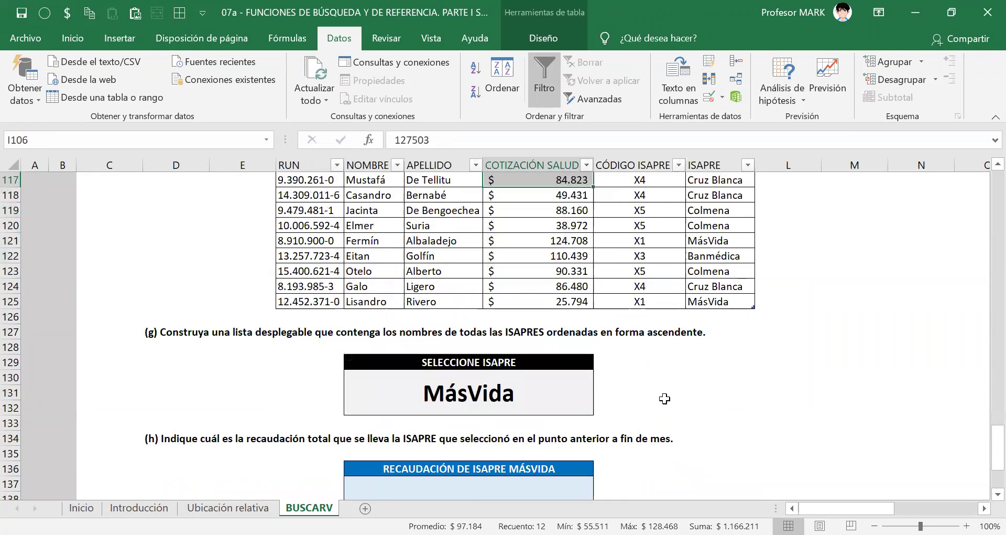
{"action": "scroll", "coordinate": [665, 398], "scroll_direction": "down", "scroll_amount": 5}
{"action": "left_click", "coordinate": [671, 390]}
{"action": "left_click", "coordinate": [718, 327]}
{"action": "scroll", "coordinate": [757, 422], "scroll_direction": "down", "scroll_amount": 1}
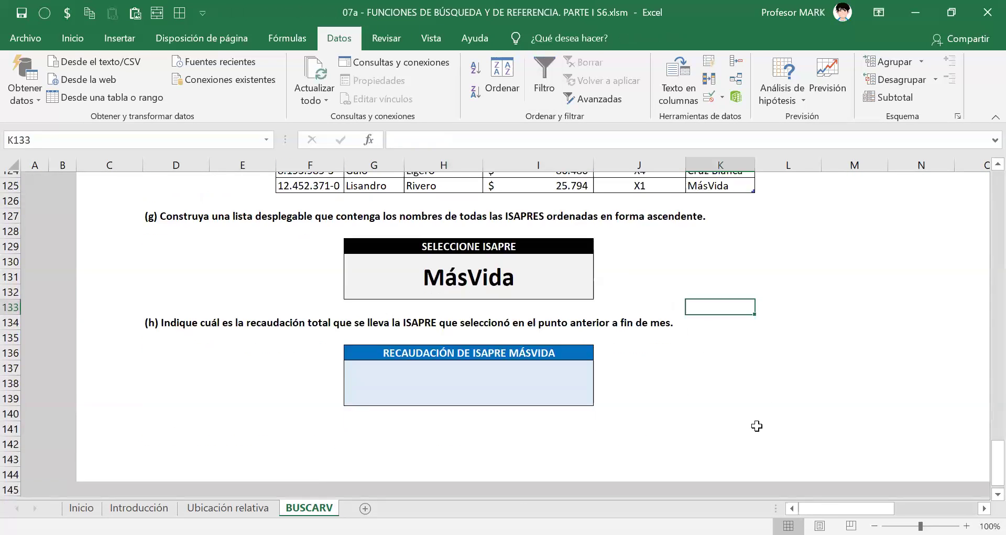
Step: Annotate the screen beside exercise (h) with the function names sumar.si, sumar.si.conjunto and bdsuma
{"action": "left_click", "coordinate": [394, 27]}
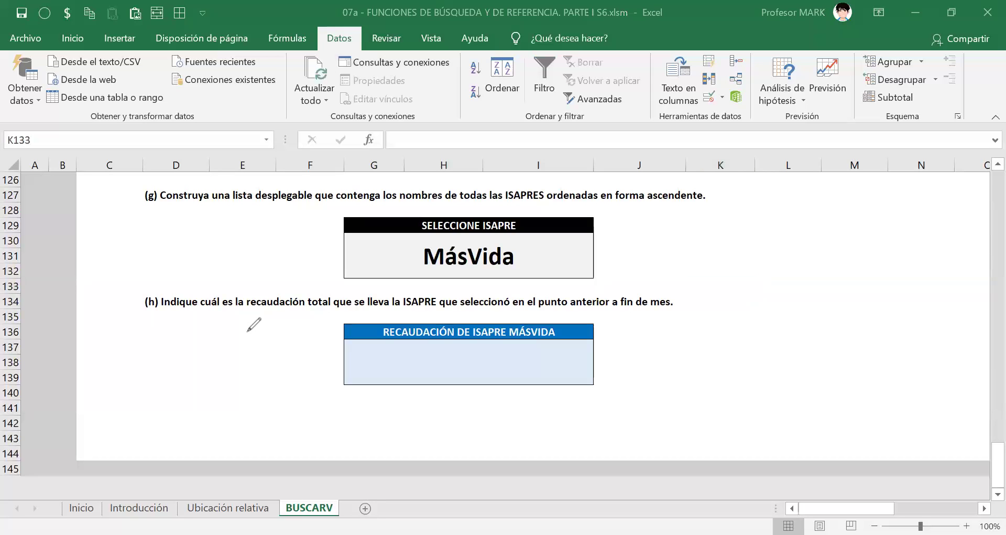
{"action": "left_click", "coordinate": [812, 232]}
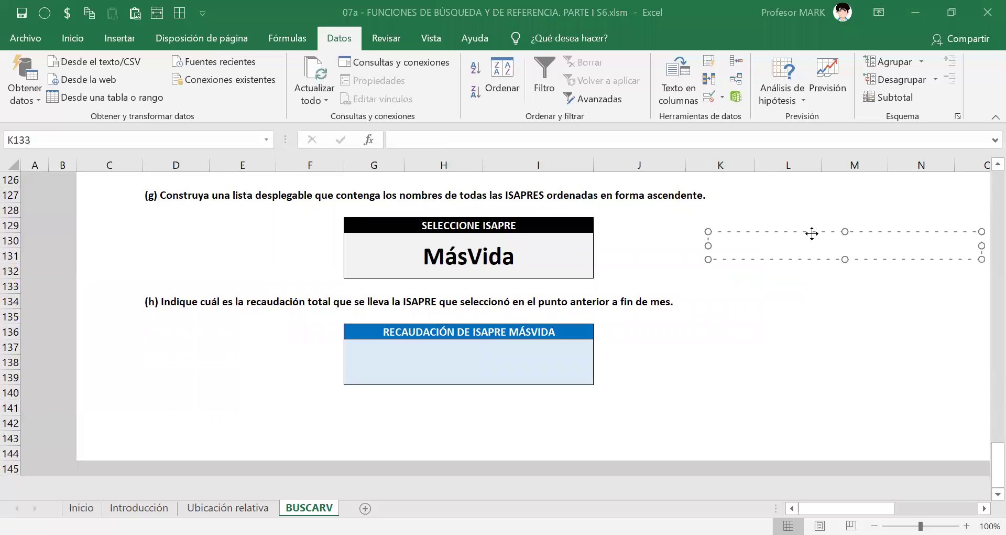
{"action": "left_click_drag", "start_coordinate": [812, 232], "coordinate": [753, 319]}
{"action": "type", "text": "sum"}
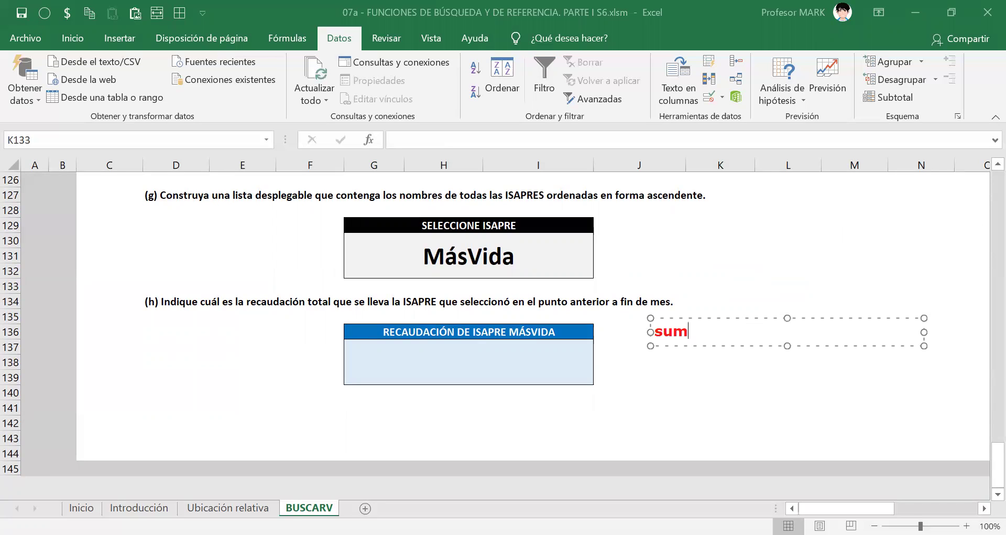
{"action": "type", "text": "ar.si"}
{"action": "key", "text": "Return"}
{"action": "type", "text": "sumar.si-"}
{"action": "key", "text": "BackSpace"}
{"action": "type", "text": ".conjunto"}
{"action": "key", "text": "Return"}
{"action": "type", "text": "bdsuma"}
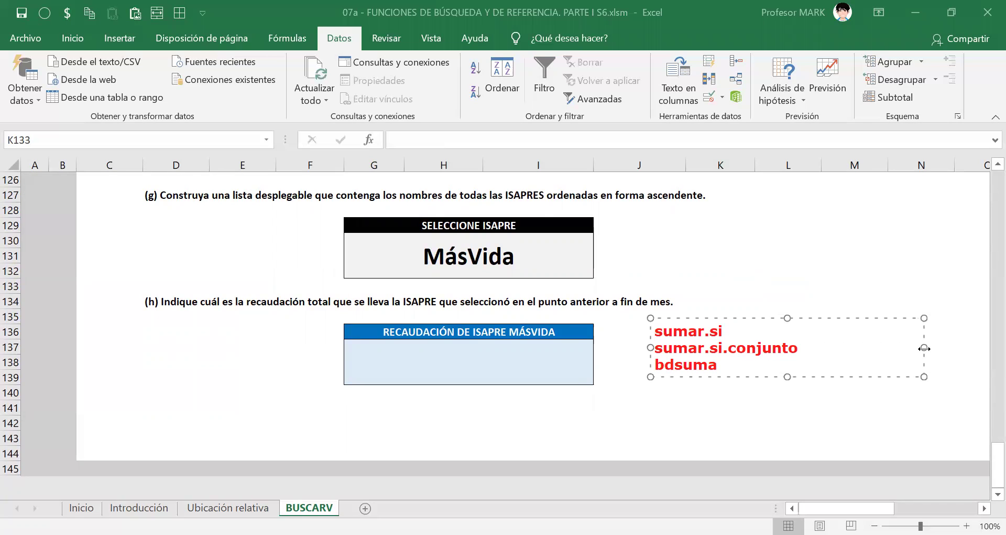
{"action": "double_click", "coordinate": [924, 348]}
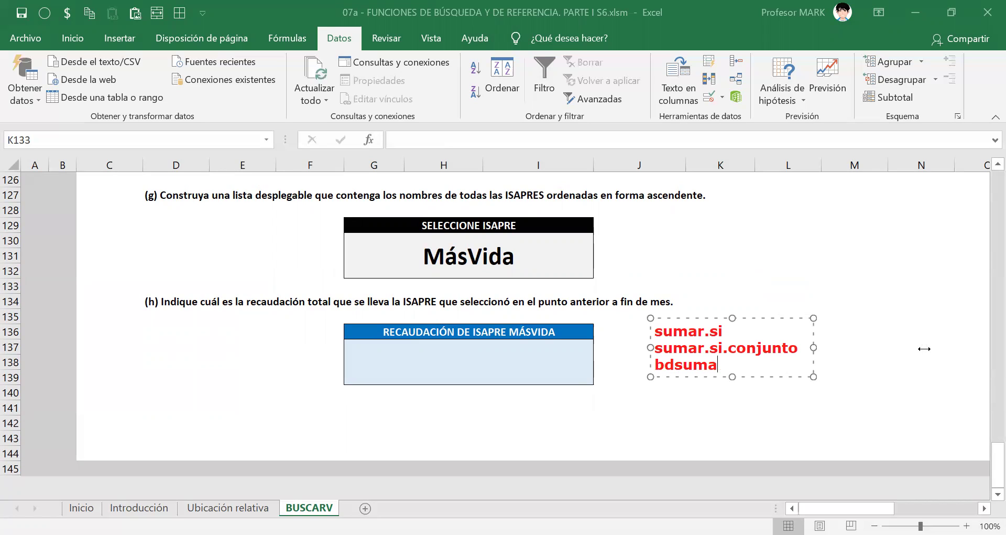
{"action": "left_click", "coordinate": [760, 314]}
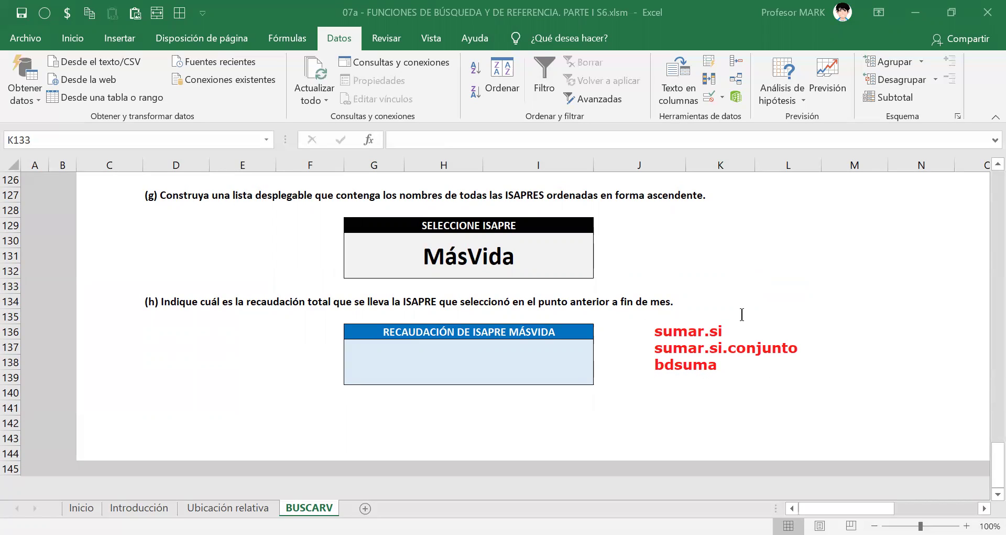
Step: Discard the stray empty text boxes and erase the function-name annotations beside exercise (h)
{"action": "left_click", "coordinate": [727, 344]}
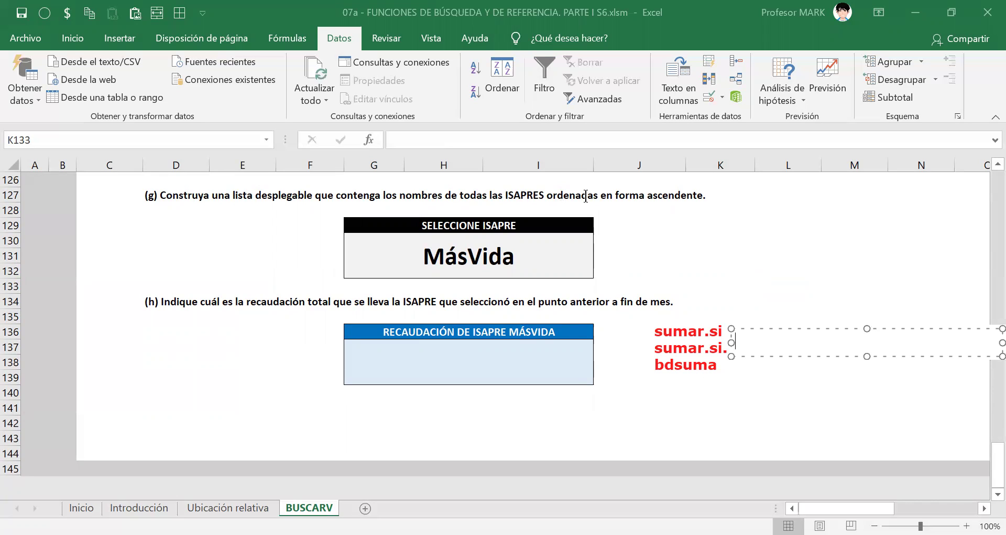
{"action": "left_click", "coordinate": [586, 195]}
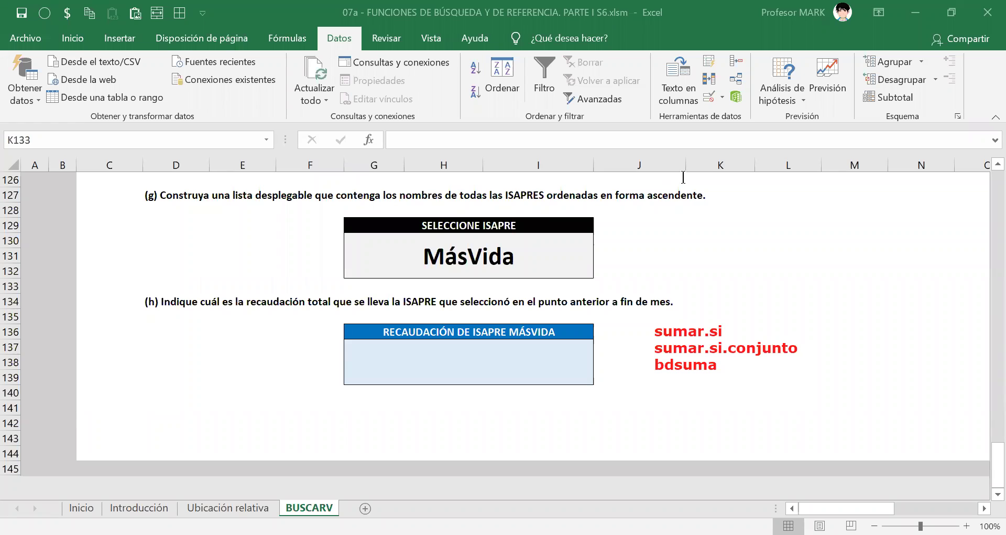
{"action": "left_click", "coordinate": [457, 362]}
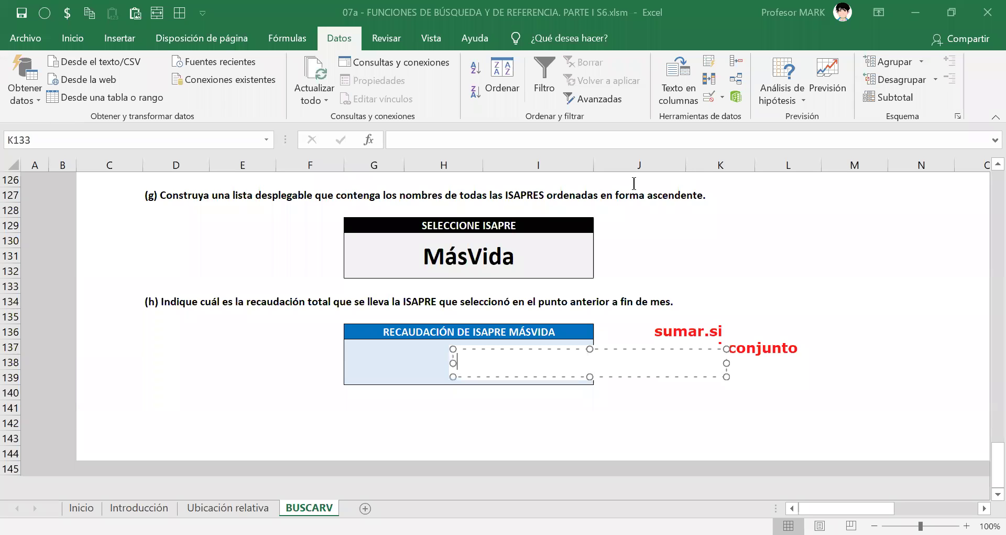
{"action": "key", "text": "Escape"}
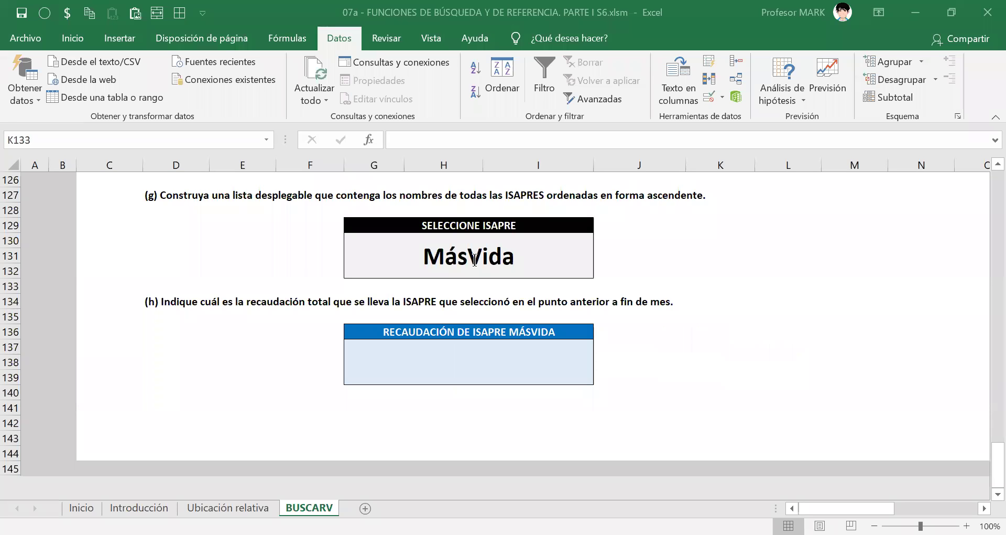
{"action": "left_click", "coordinate": [516, 367]}
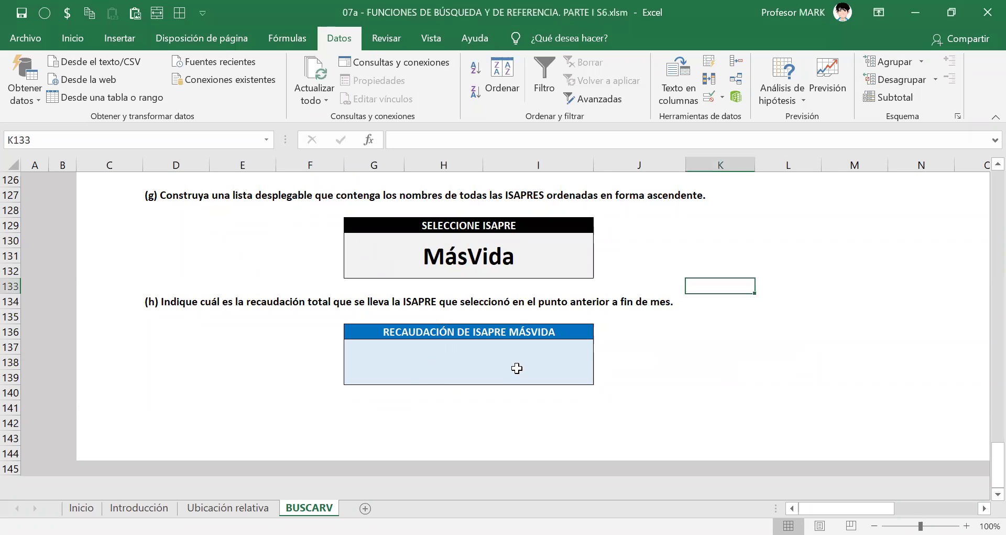
Step: Start a SUMAR.SI formula in the total cell of exercise (h)
{"action": "left_click", "coordinate": [517, 368]}
{"action": "type", "text": "=s"}
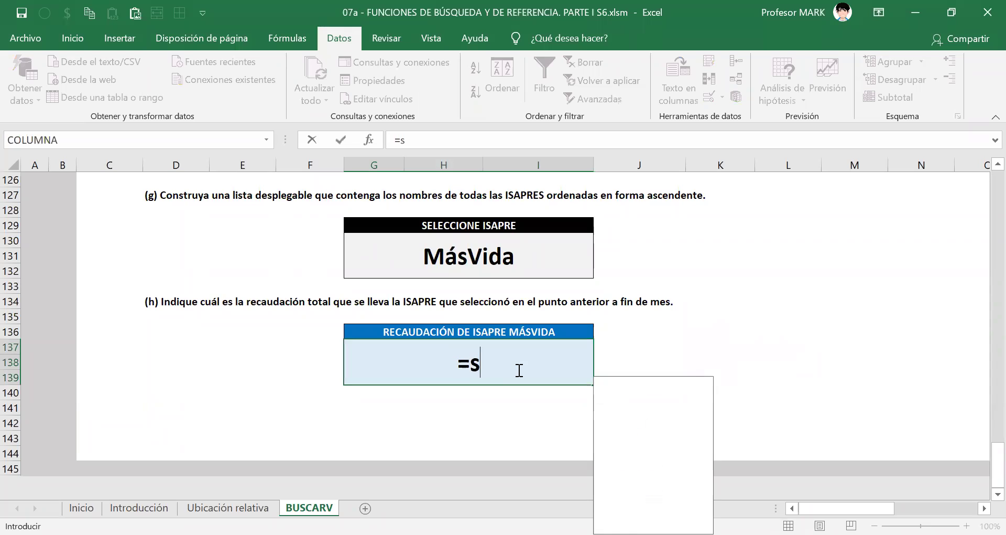
{"action": "type", "text": "UMAR.SI("}
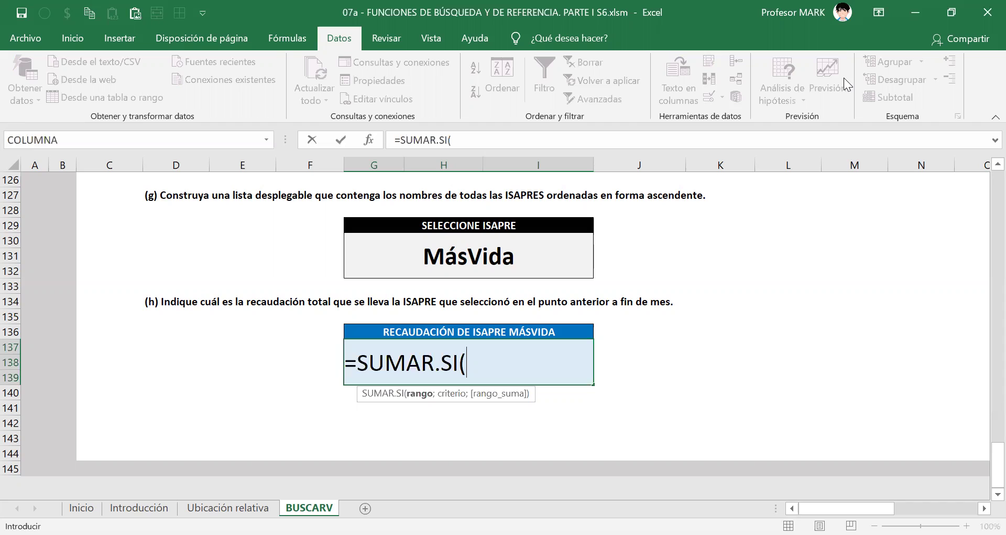
Step: Point out the selected ISAPRE cell of exercise (g) with two red arrows and erase them
{"action": "left_click_drag", "start_coordinate": [164, 258], "coordinate": [384, 258]}
{"action": "left_click_drag", "start_coordinate": [781, 252], "coordinate": [542, 254]}
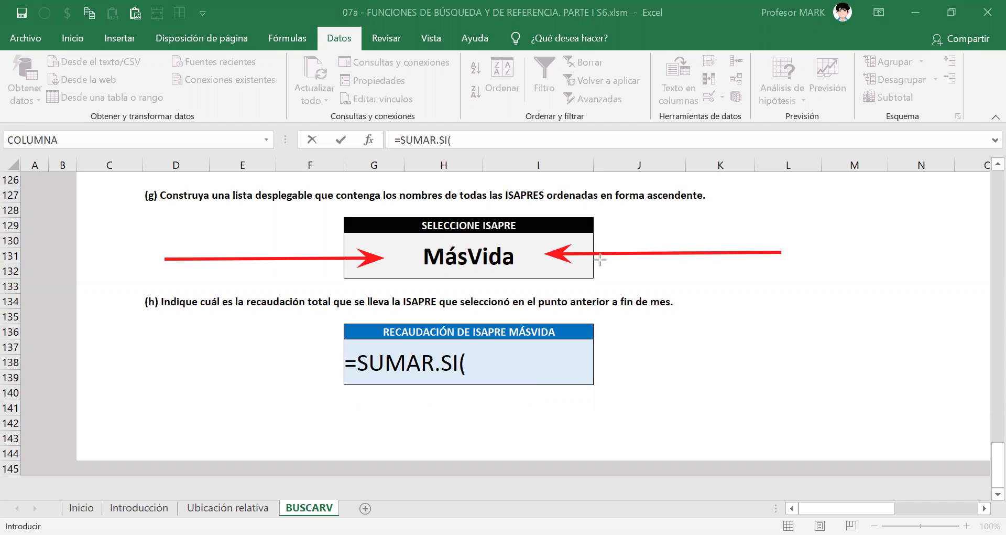
{"action": "key", "text": "Escape"}
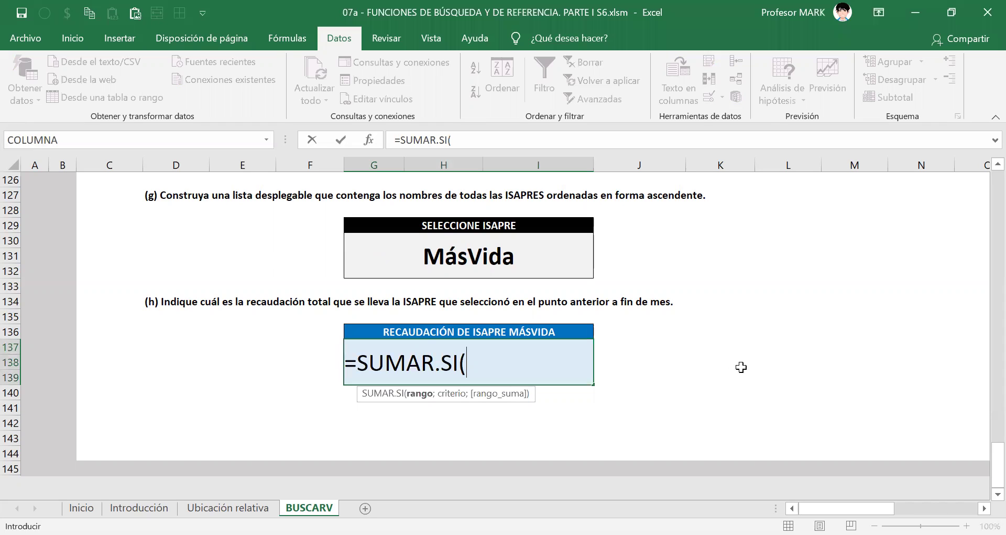
Step: Enter TRABAJADORES[ISAPRE] as the range argument of SUMAR.SI, check it against the workers' table, and proceed to the criterion argument
{"action": "type", "text": "TRABAJADORES["}
{"action": "key", "text": "Down"}
{"action": "key", "text": "Down"}
{"action": "key", "text": "Down"}
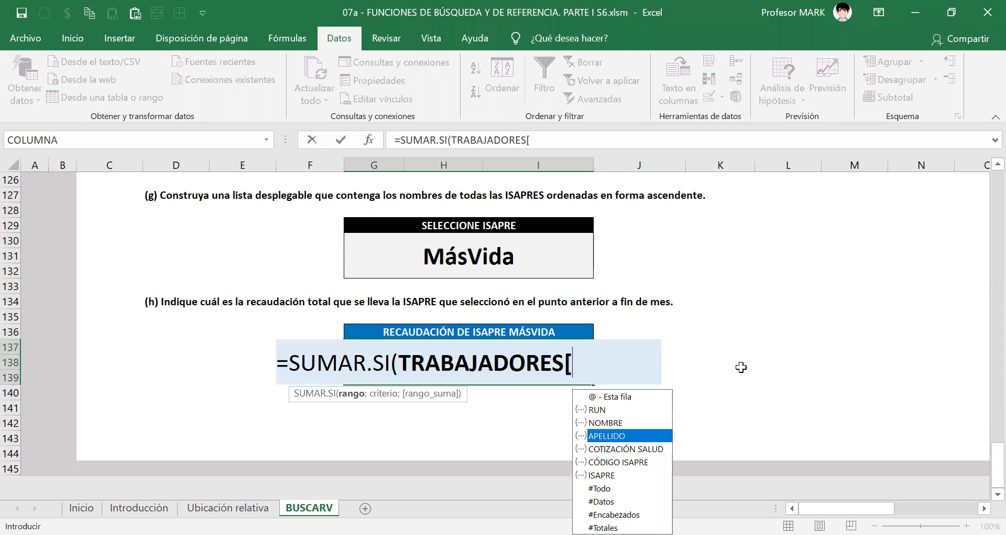
{"action": "key", "text": "Down"}
{"action": "key", "text": "Down"}
{"action": "key", "text": "Tab"}
{"action": "type", "text": "]"}
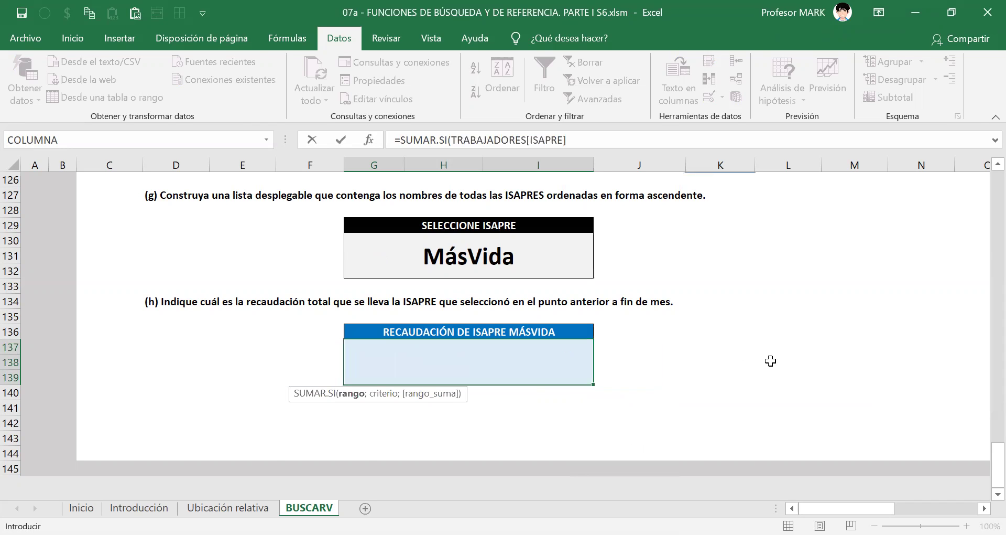
{"action": "scroll", "coordinate": [771, 361], "scroll_direction": "up", "scroll_amount": 8}
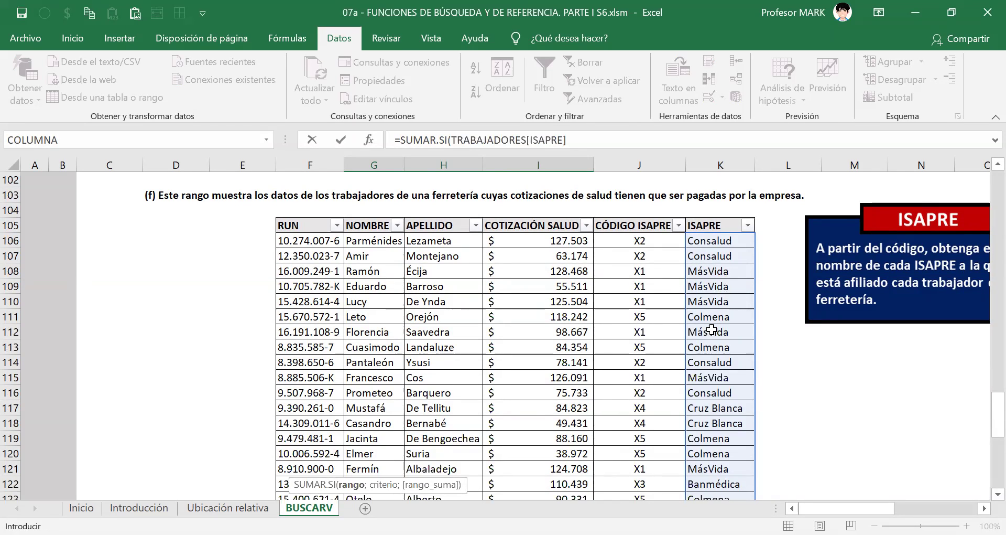
{"action": "scroll", "coordinate": [720, 392], "scroll_direction": "down", "scroll_amount": 7}
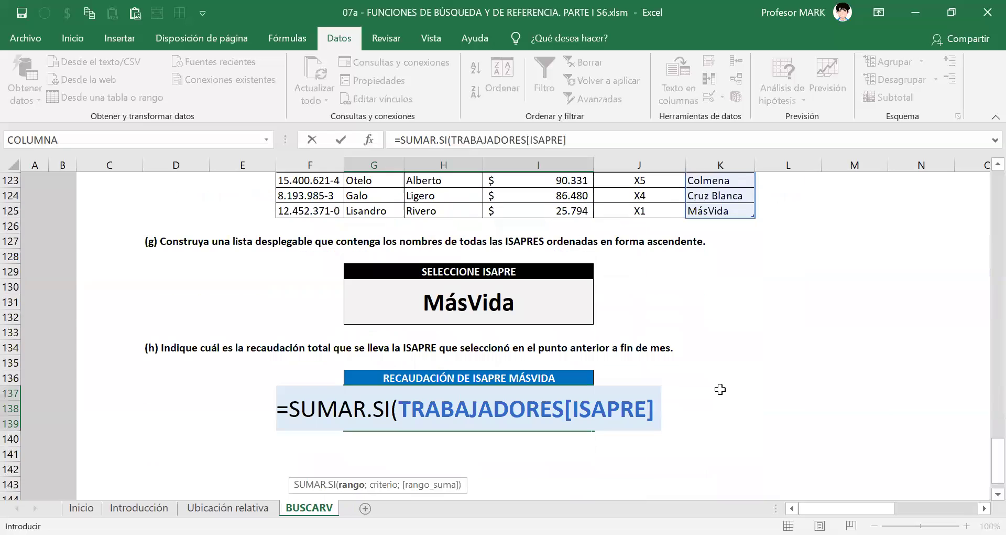
{"action": "type", "text": ";"}
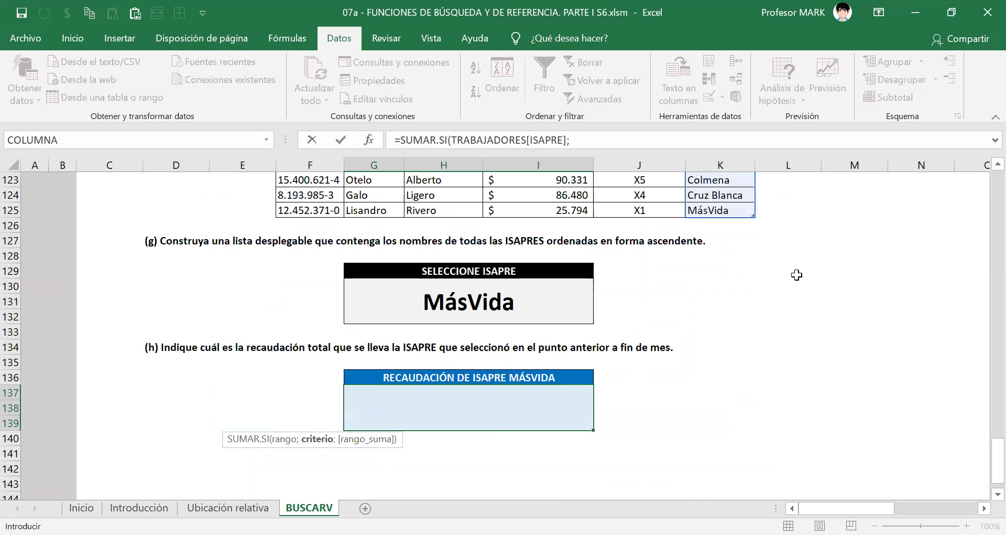
{"action": "scroll", "coordinate": [715, 382], "scroll_direction": "up", "scroll_amount": 9}
{"action": "scroll", "coordinate": [715, 383], "scroll_direction": "down", "scroll_amount": 5}
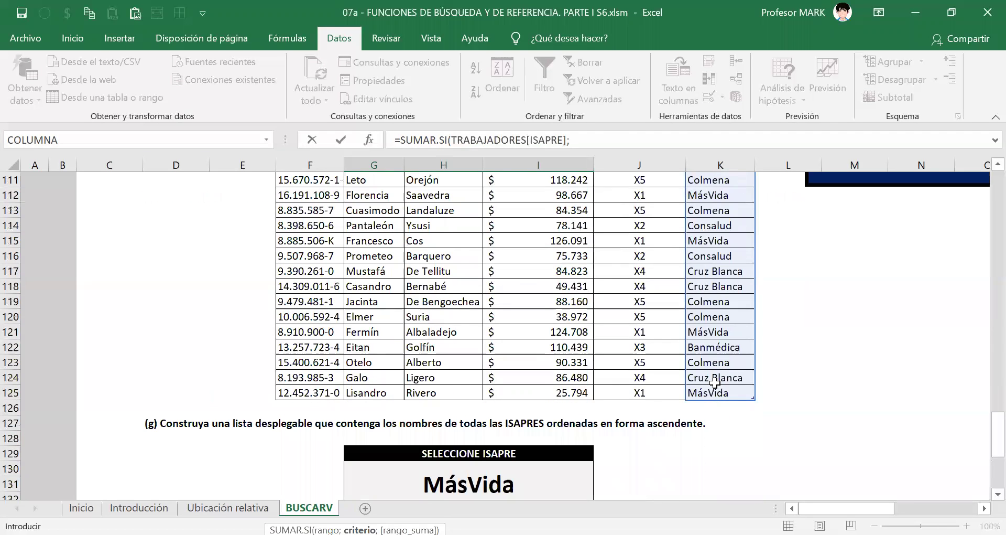
{"action": "scroll", "coordinate": [714, 383], "scroll_direction": "down", "scroll_amount": 3}
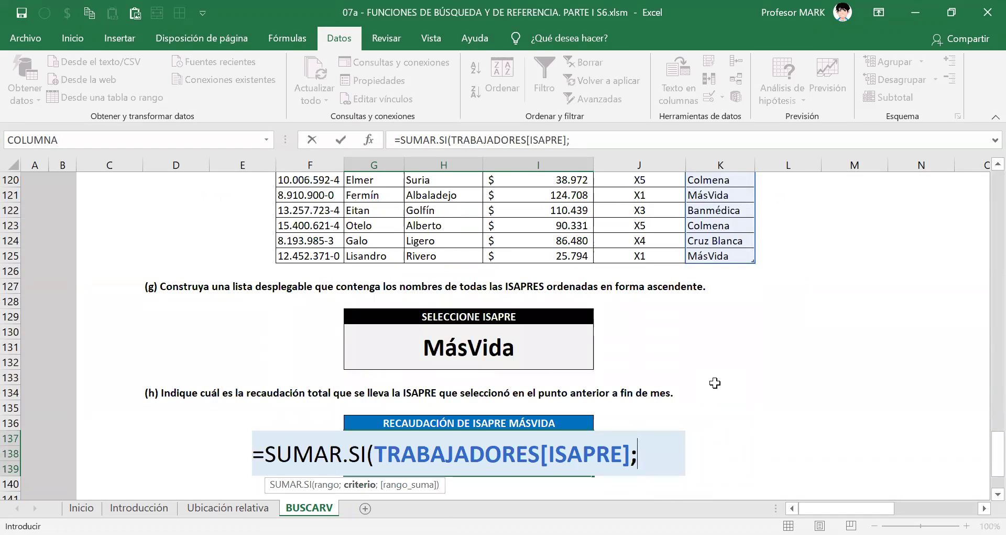
Step: Enter cell G130, the selected ISAPRE of exercise (g), as the SUMAR.SI criterion and proceed to the sum range argument
{"action": "scroll", "coordinate": [715, 383], "scroll_direction": "down", "scroll_amount": 1}
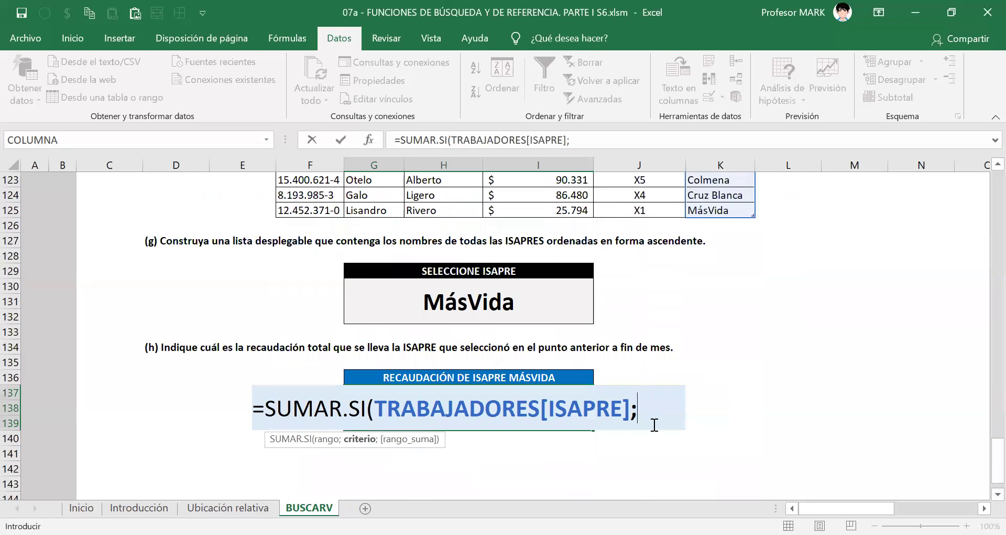
{"action": "left_click", "coordinate": [450, 295]}
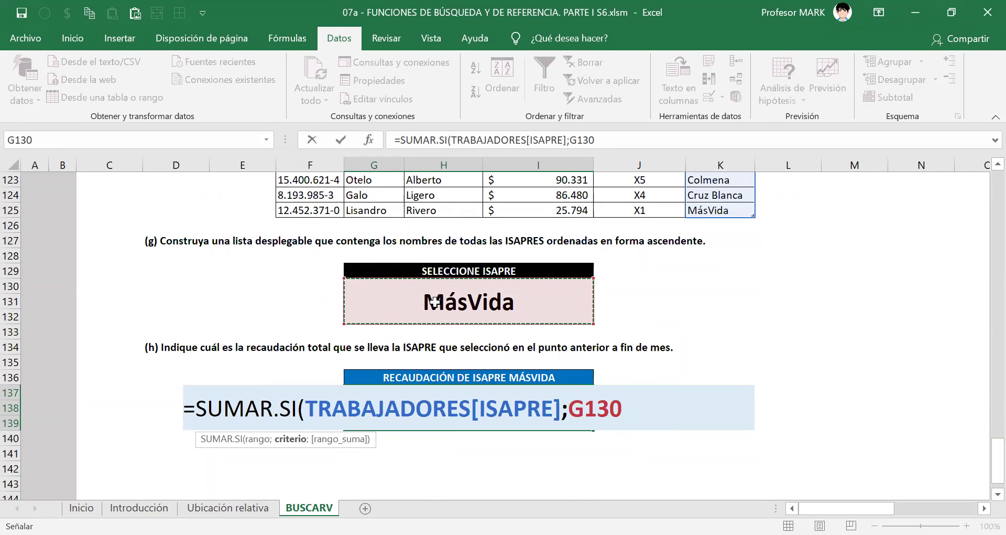
{"action": "type", "text": ";"}
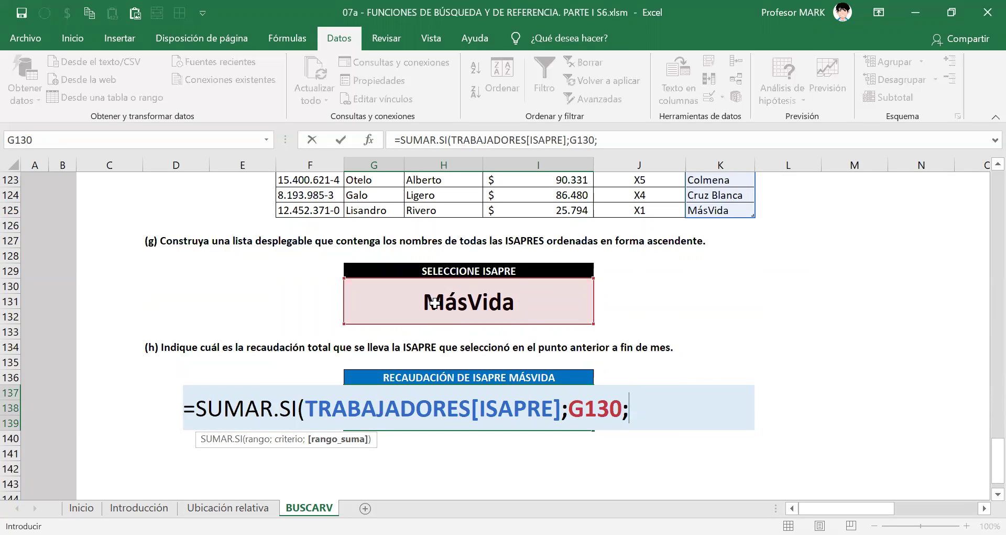
Step: Point out the COTIZACIÓN SALUD column of the workers' table with a red arrow, erase it, and return to the formula
{"action": "scroll", "coordinate": [576, 299], "scroll_direction": "up", "scroll_amount": 8}
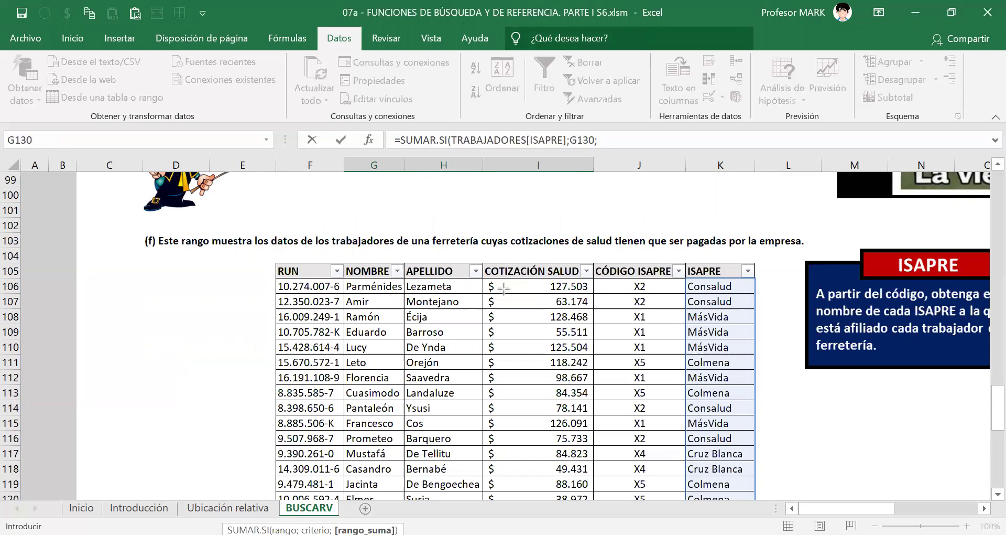
{"action": "left_click_drag", "start_coordinate": [527, 283], "coordinate": [526, 490]}
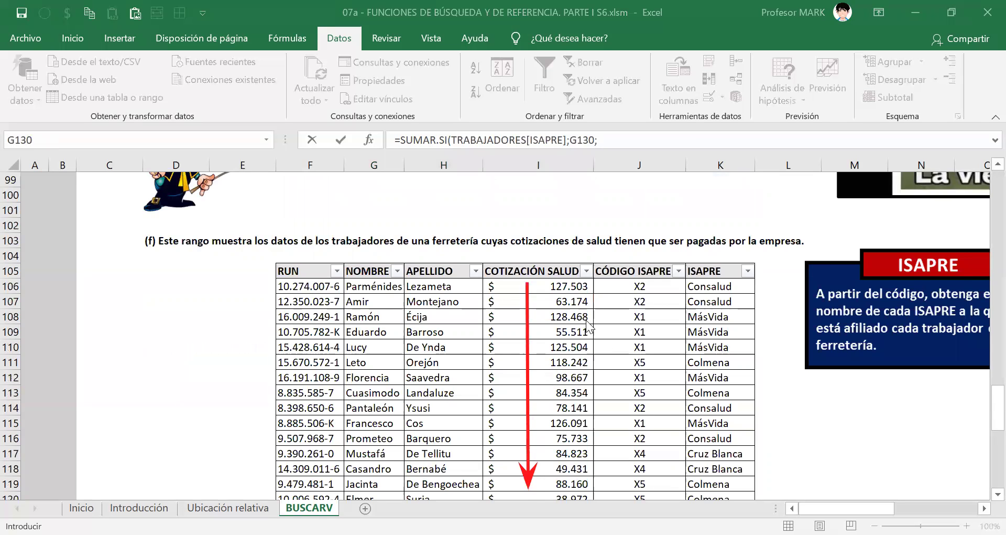
{"action": "scroll", "coordinate": [667, 422], "scroll_direction": "down", "scroll_amount": 2}
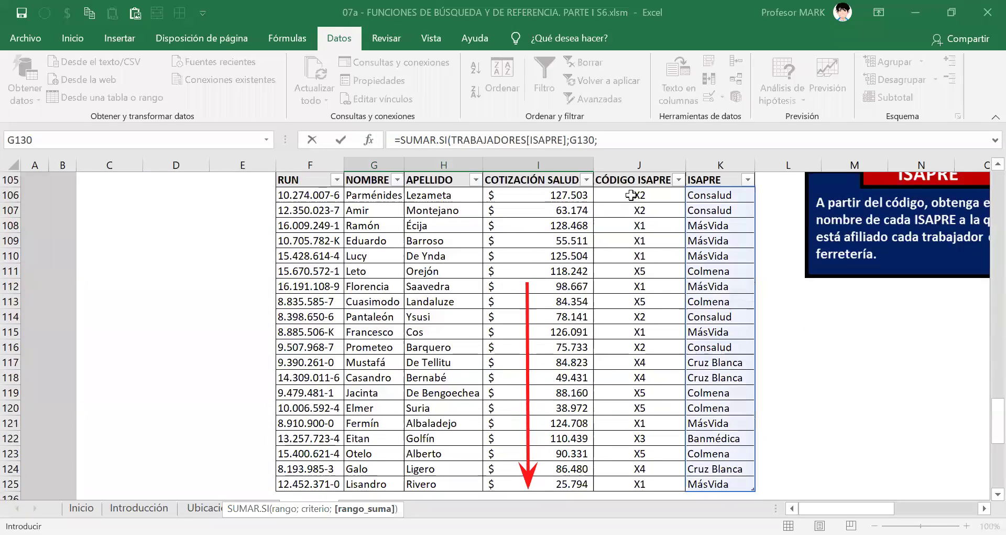
{"action": "scroll", "coordinate": [513, 180], "scroll_direction": "down", "scroll_amount": 6}
{"action": "scroll", "coordinate": [513, 180], "scroll_direction": "down", "scroll_amount": 1}
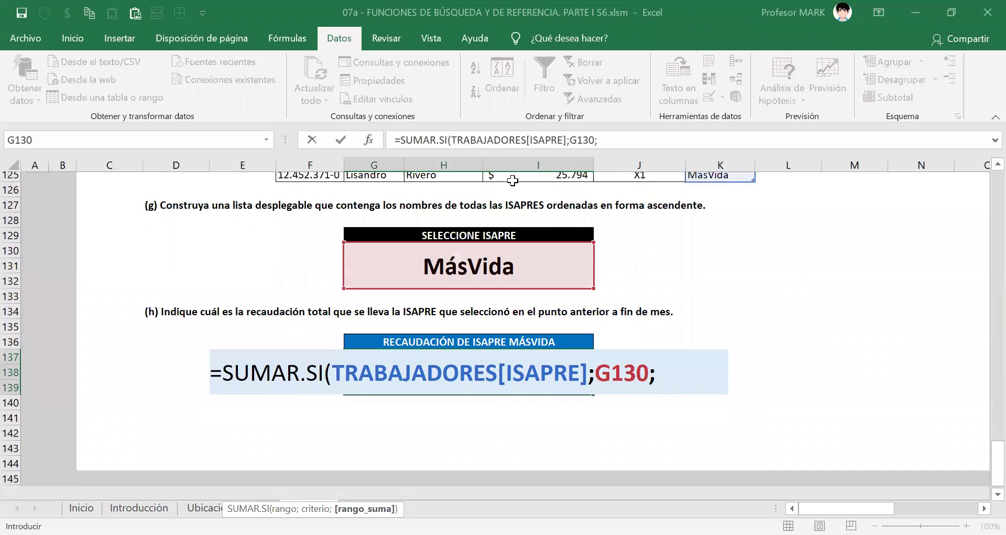
{"action": "scroll", "coordinate": [684, 332], "scroll_direction": "down", "scroll_amount": 1}
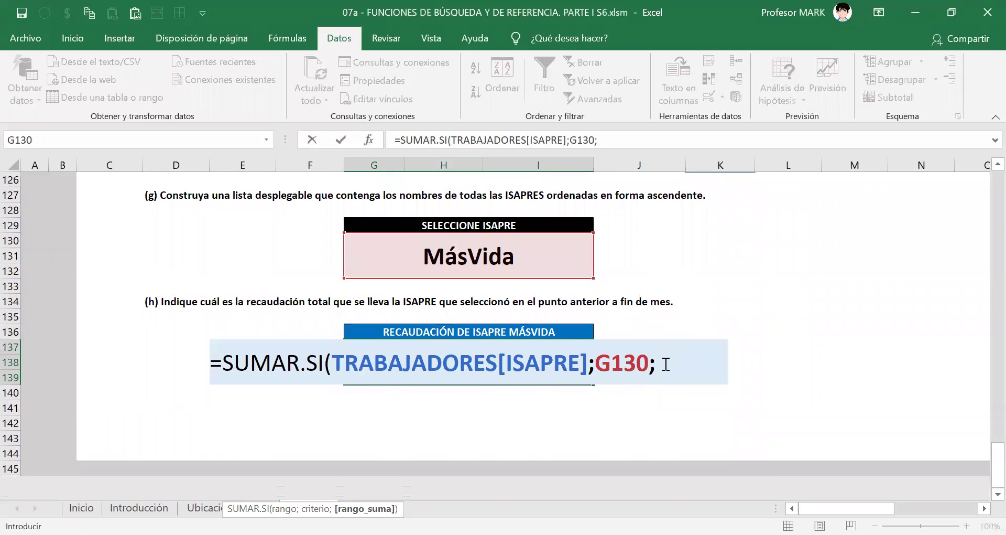
Step: Enter TRABAJADORES[COTIZACIÓN SALUD] as the sum range argument and close the SUMAR.SI formula's parenthesis
{"action": "left_click", "coordinate": [665, 365]}
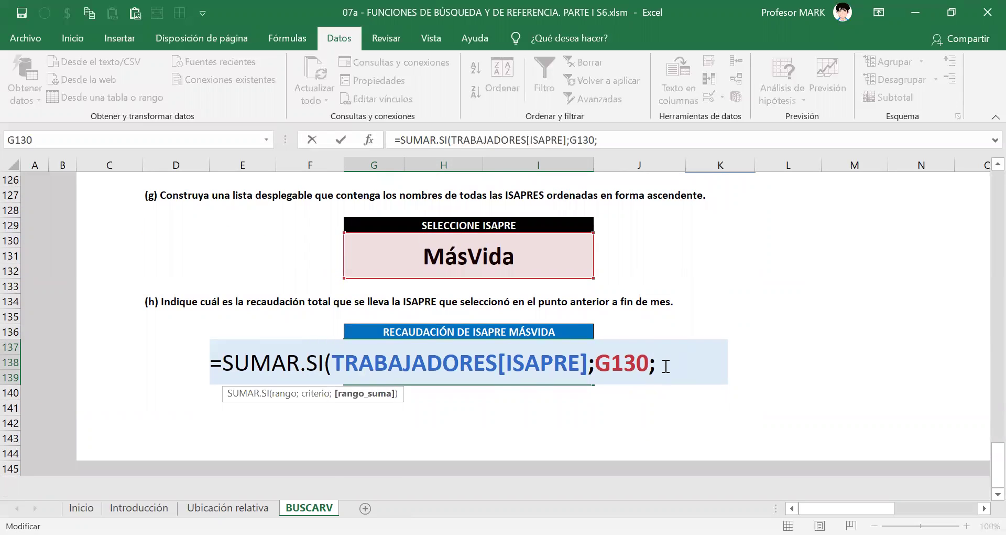
{"action": "type", "text": "TRABAJADORES["}
{"action": "key", "text": "Down"}
{"action": "key", "text": "Down"}
{"action": "key", "text": "Down"}
{"action": "key", "text": "Down"}
{"action": "key", "text": "Down"}
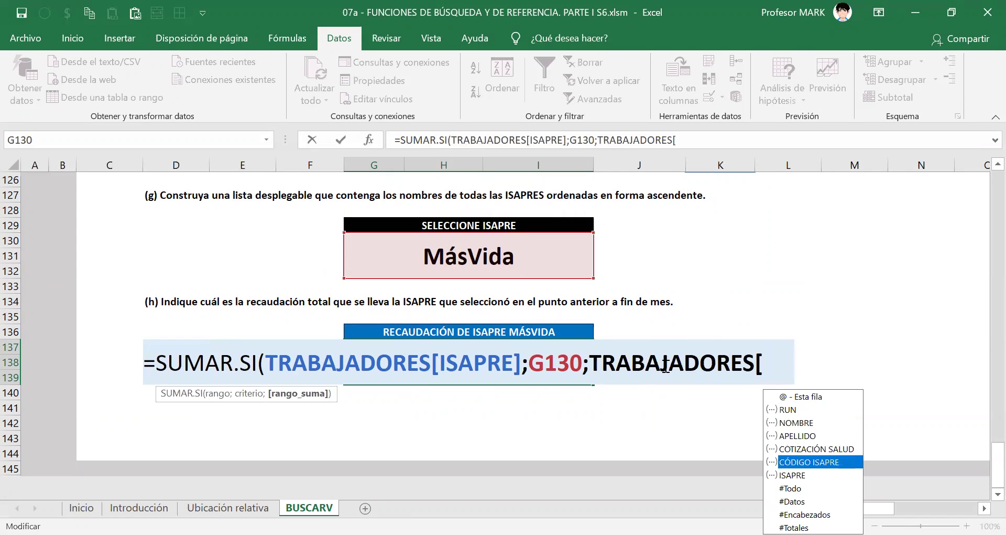
{"action": "key", "text": "Up"}
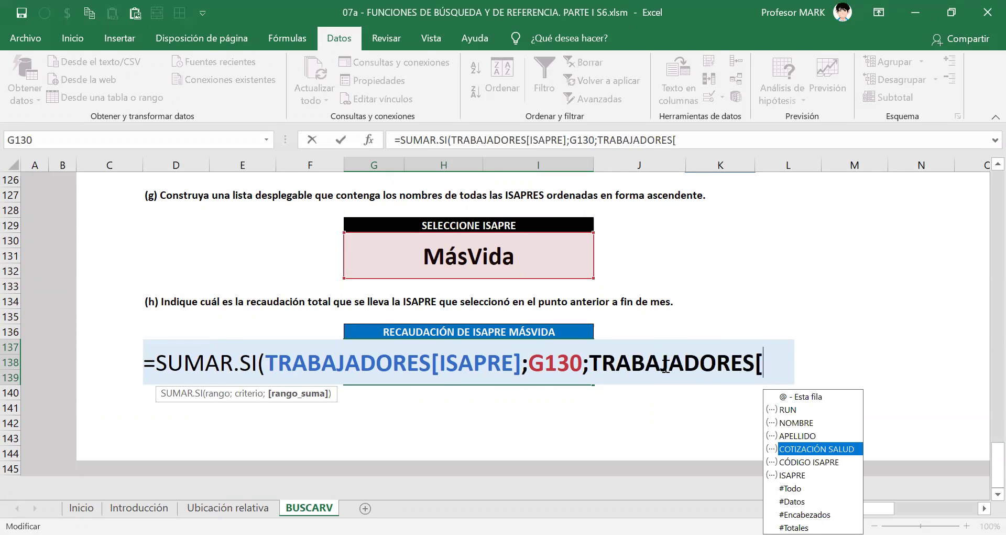
{"action": "key", "text": "Tab"}
{"action": "type", "text": "])"}
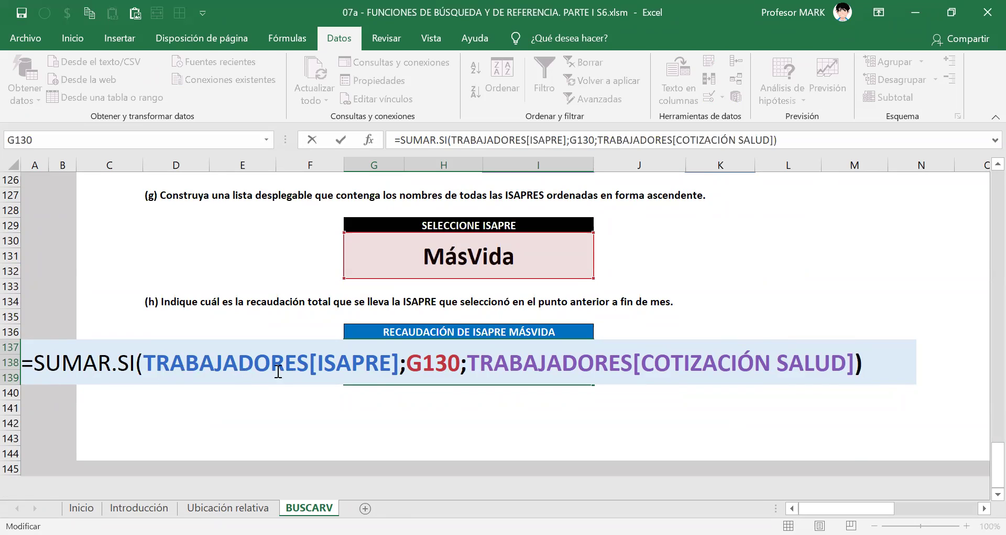
Step: Review the range, criterion and sum range arguments one by one and confirm the SUMAR.SI formula in exercise (h)
{"action": "left_click_drag", "start_coordinate": [148, 362], "coordinate": [400, 361]}
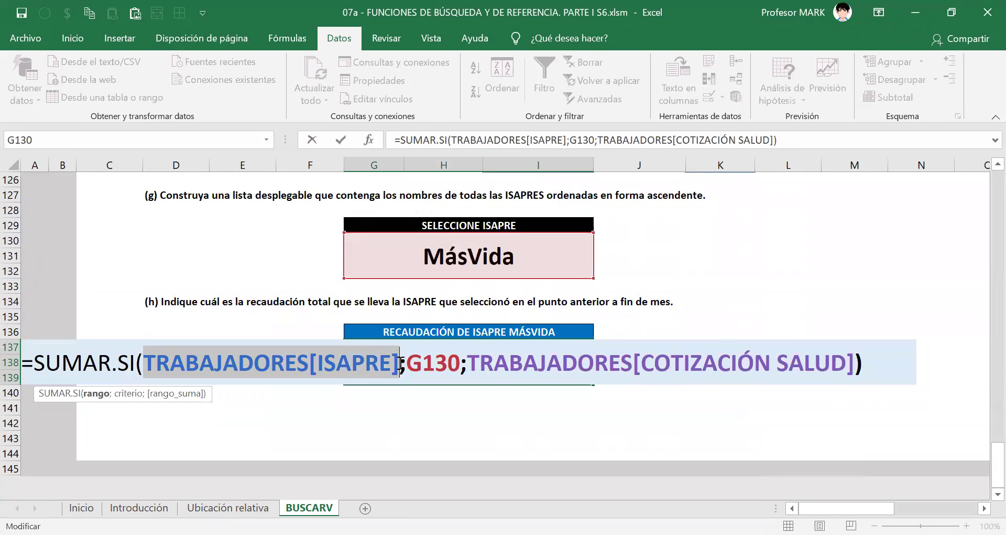
{"action": "double_click", "coordinate": [429, 362]}
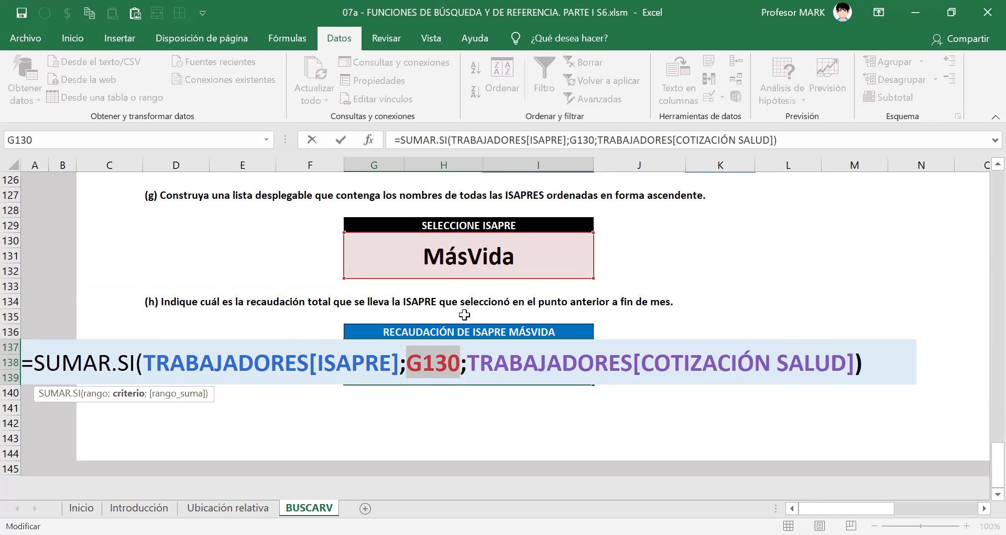
{"action": "left_click_drag", "start_coordinate": [468, 368], "coordinate": [854, 376]}
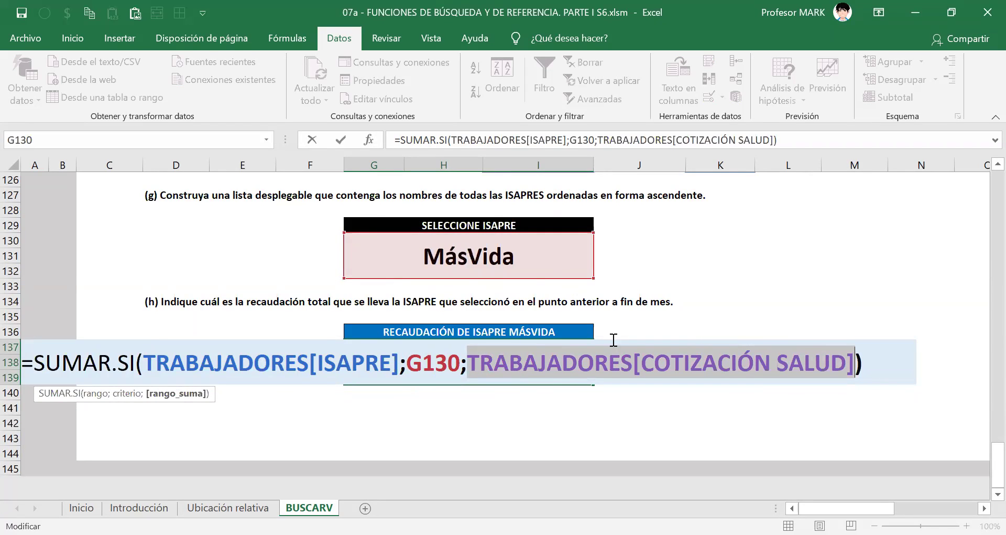
{"action": "left_click", "coordinate": [433, 364]}
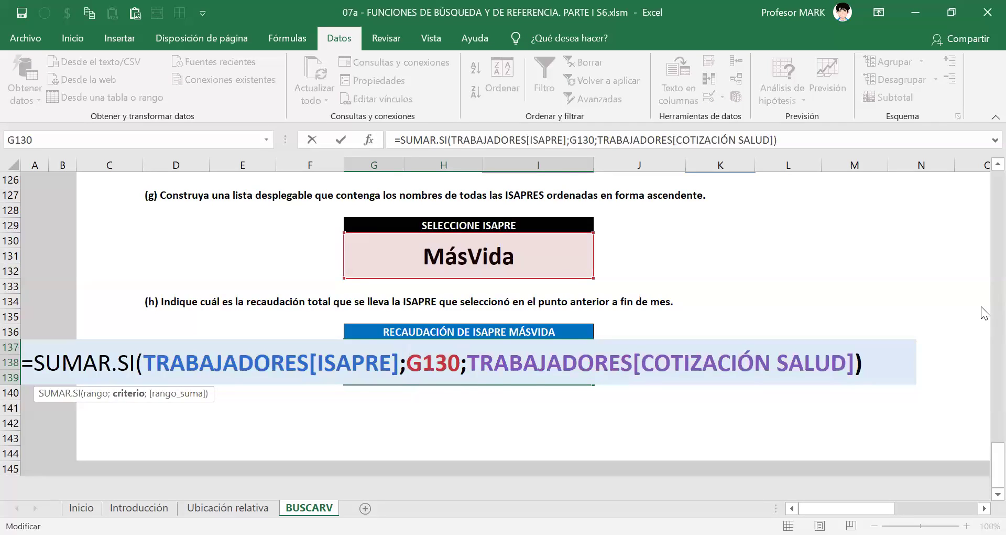
{"action": "key", "text": "Return"}
{"action": "left_click", "coordinate": [530, 361]}
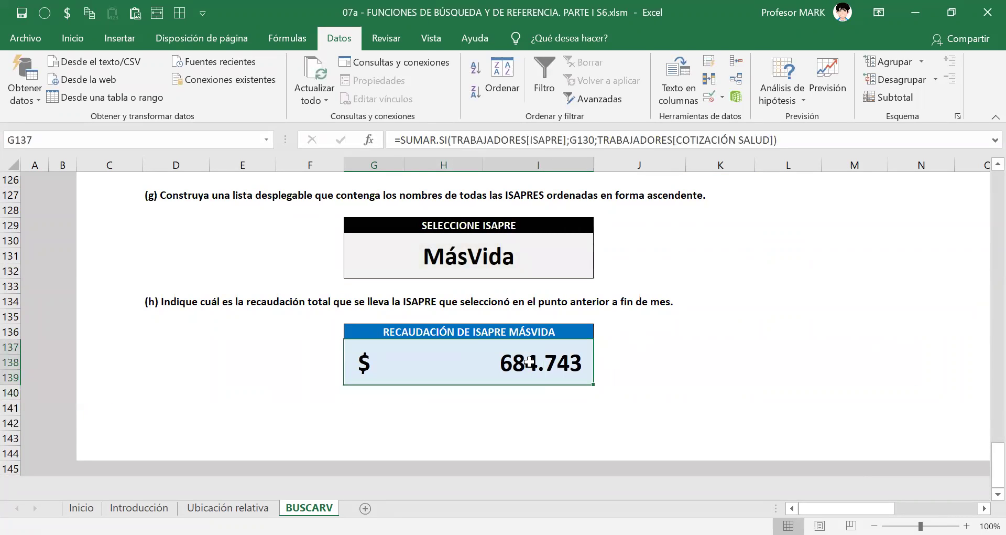
Step: Test the total by choosing Colmena, MásVida and Cruz Blanca in the ISAPRE list of exercise (g), and finish on Banmédica
{"action": "left_click", "coordinate": [577, 272]}
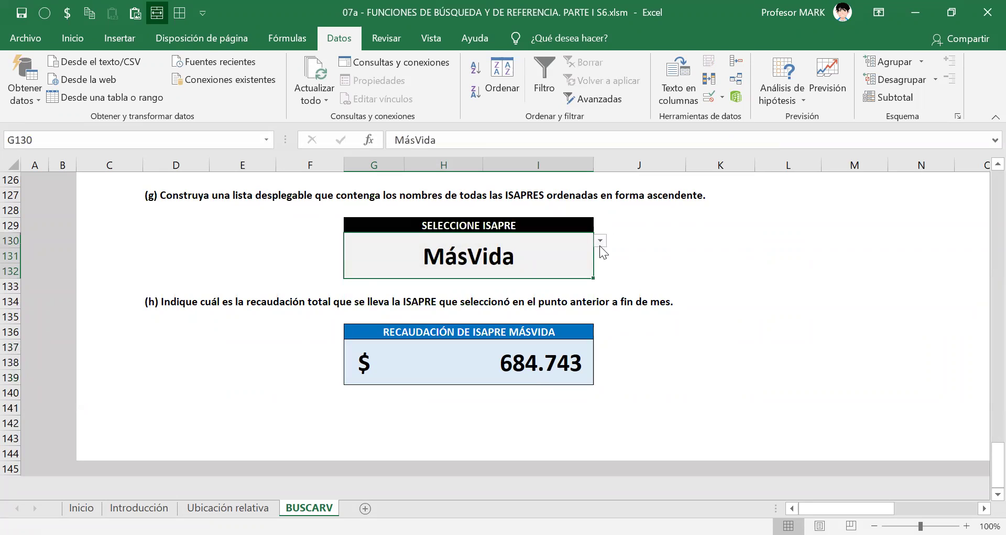
{"action": "left_click", "coordinate": [600, 241]}
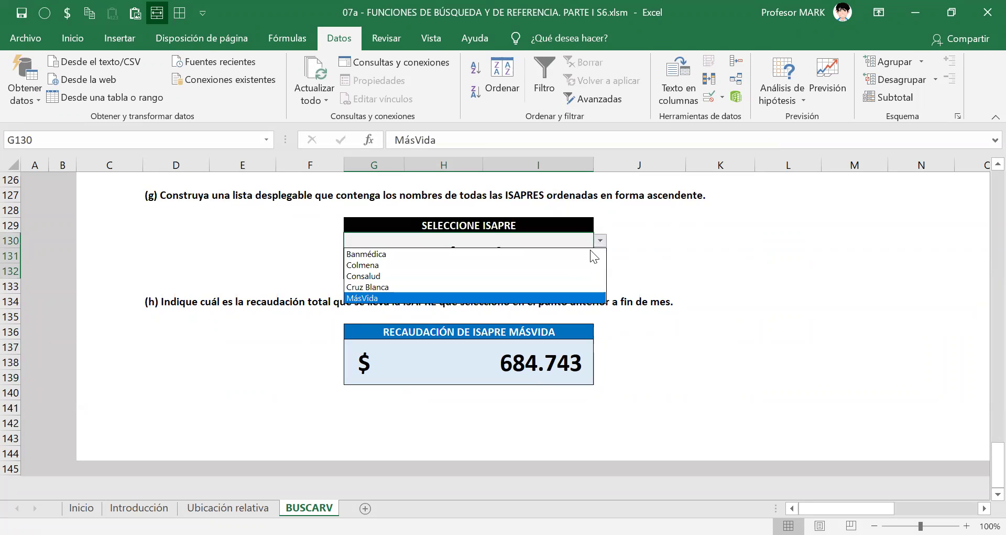
{"action": "left_click", "coordinate": [568, 265]}
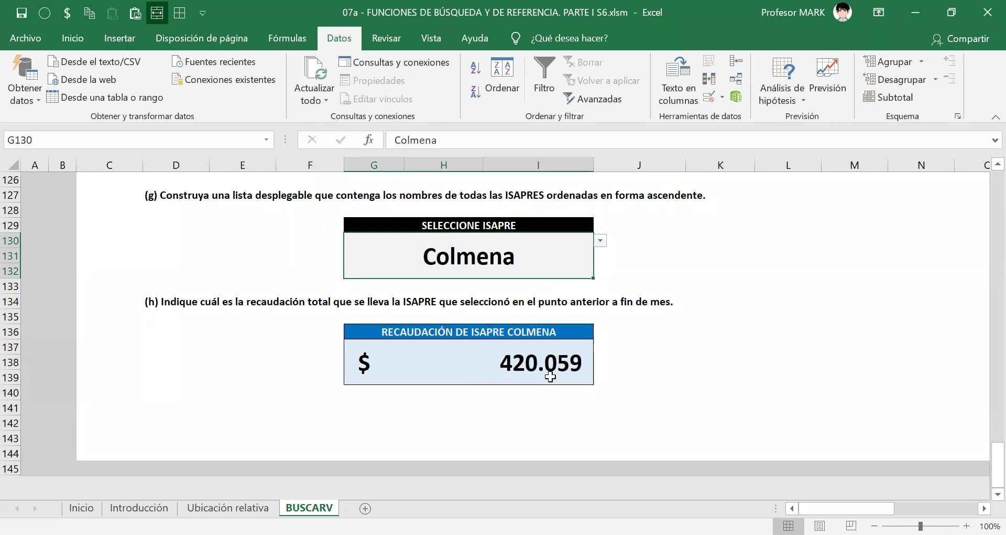
{"action": "left_click", "coordinate": [600, 241]}
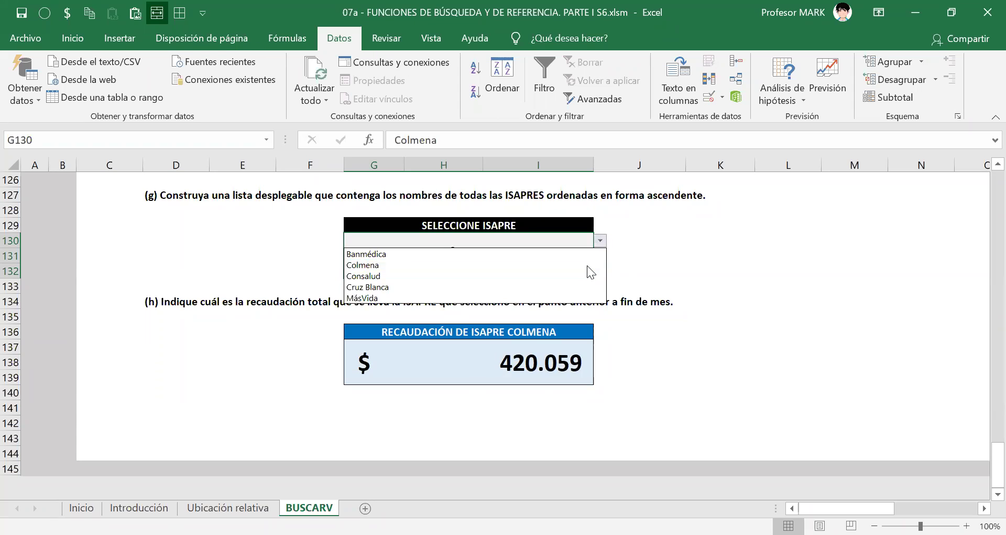
{"action": "left_click", "coordinate": [587, 297]}
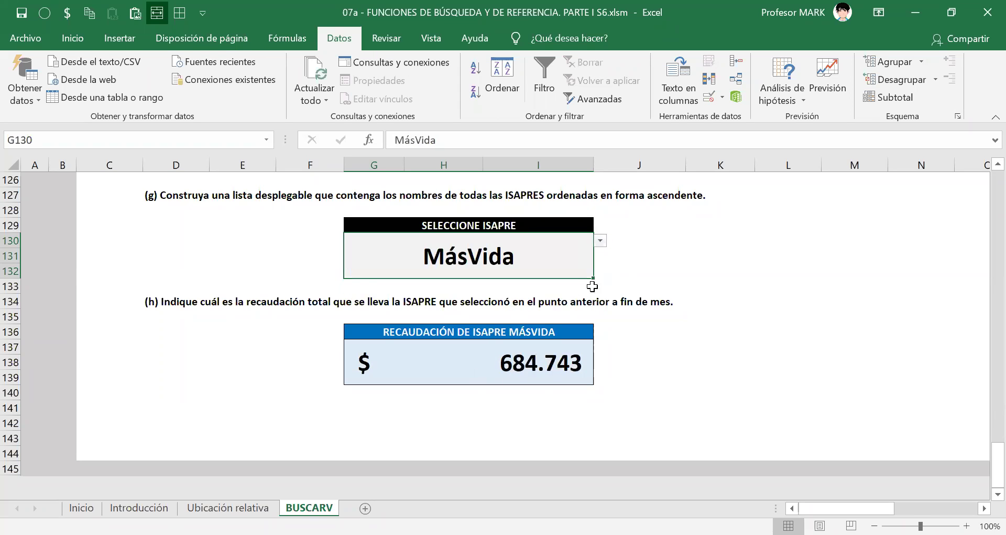
{"action": "left_click", "coordinate": [600, 241]}
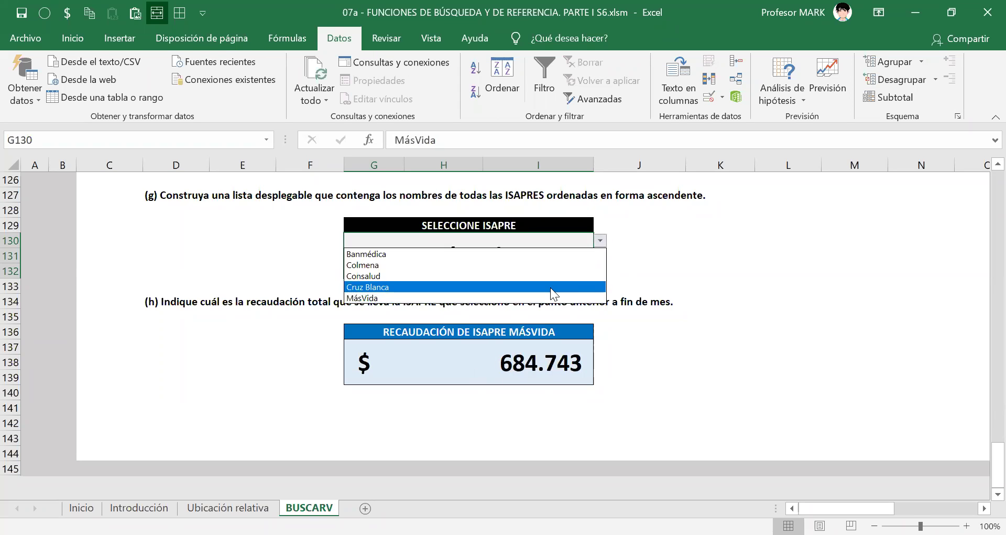
{"action": "left_click", "coordinate": [551, 288]}
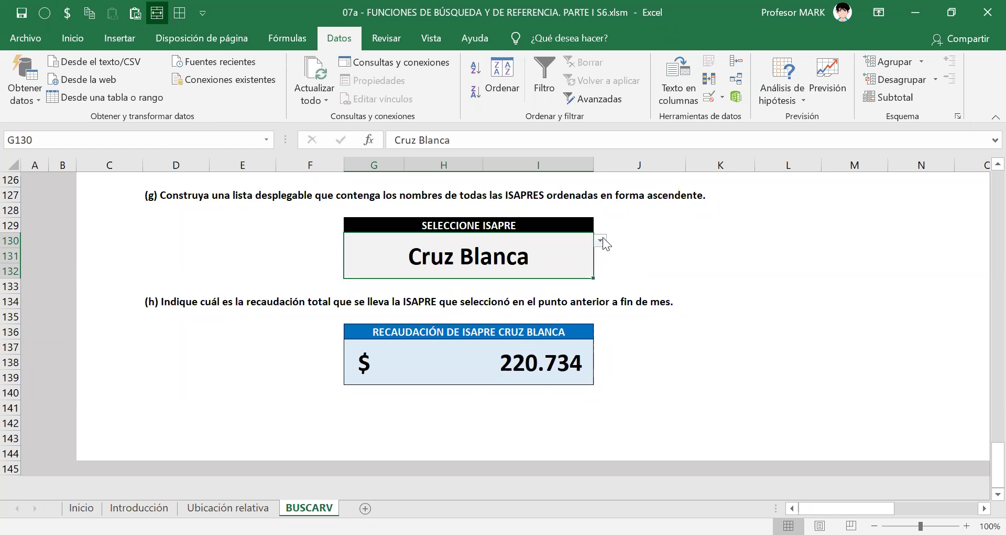
{"action": "left_click", "coordinate": [600, 241]}
{"action": "left_click", "coordinate": [547, 250]}
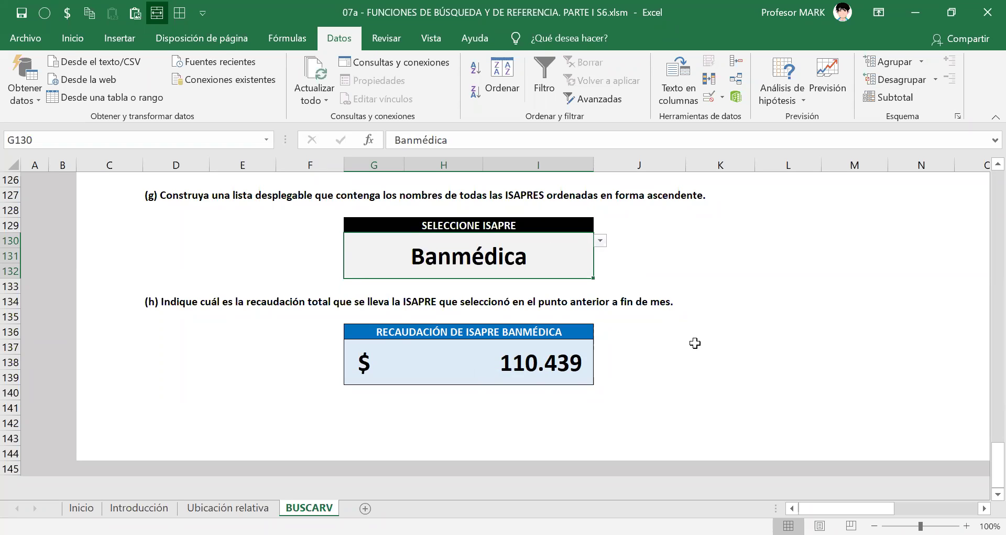
Step: Select the total cell of exercise (h) and save the workbook
{"action": "left_click", "coordinate": [531, 359]}
{"action": "key", "text": "ctrl+s"}
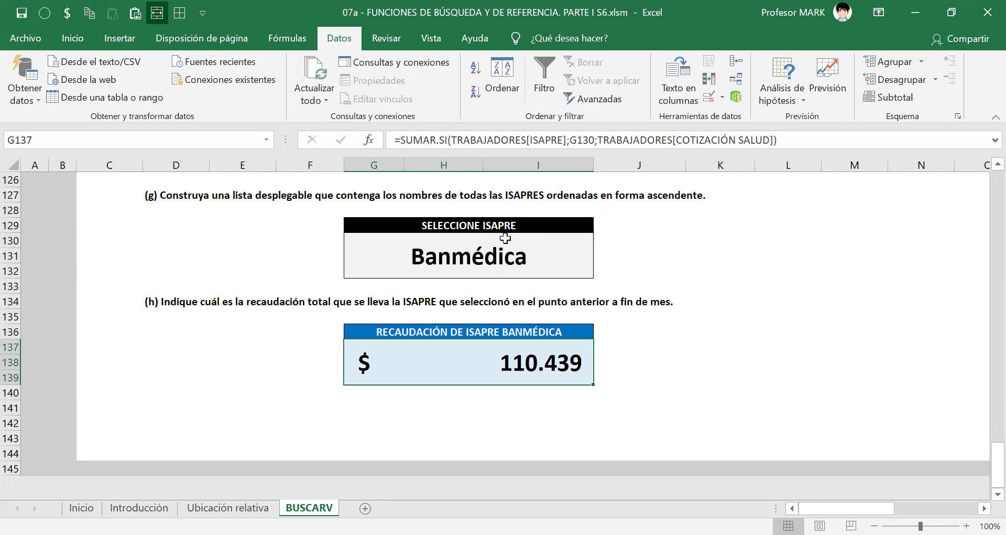
{"action": "left_click", "coordinate": [587, 33]}
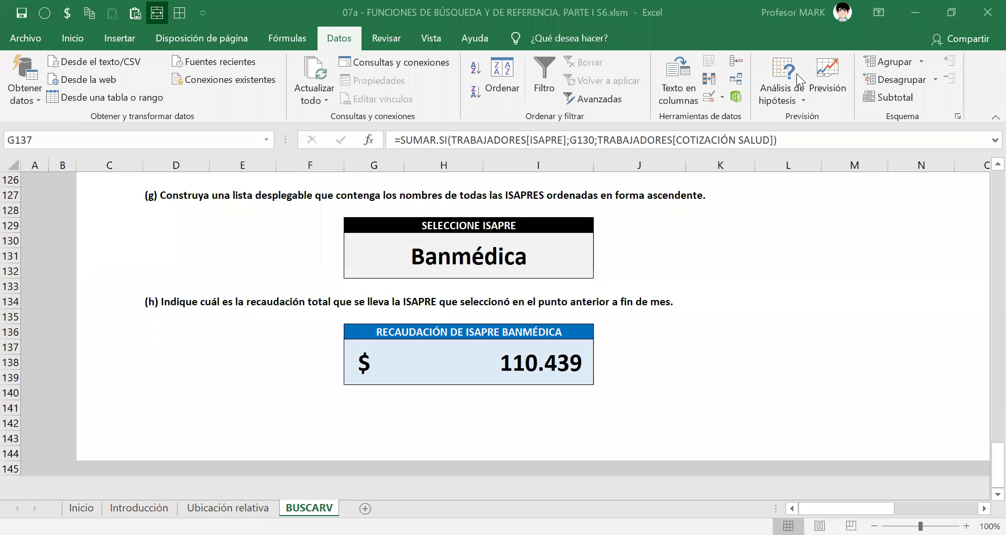
{"action": "left_click", "coordinate": [505, 365]}
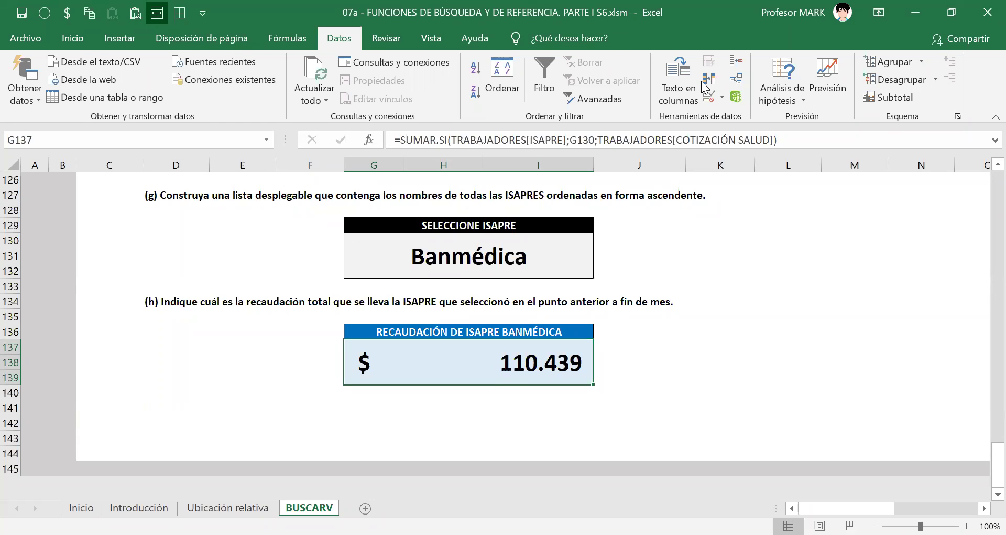
Step: Switch to the workbook 07b - FUNCIÓN BUSCARV. CUADERNO DE EJERCICIOS S6.xlsm, open the Ejercicio #2 sheet and select its title
{"action": "key", "text": "ctrl+Tab"}
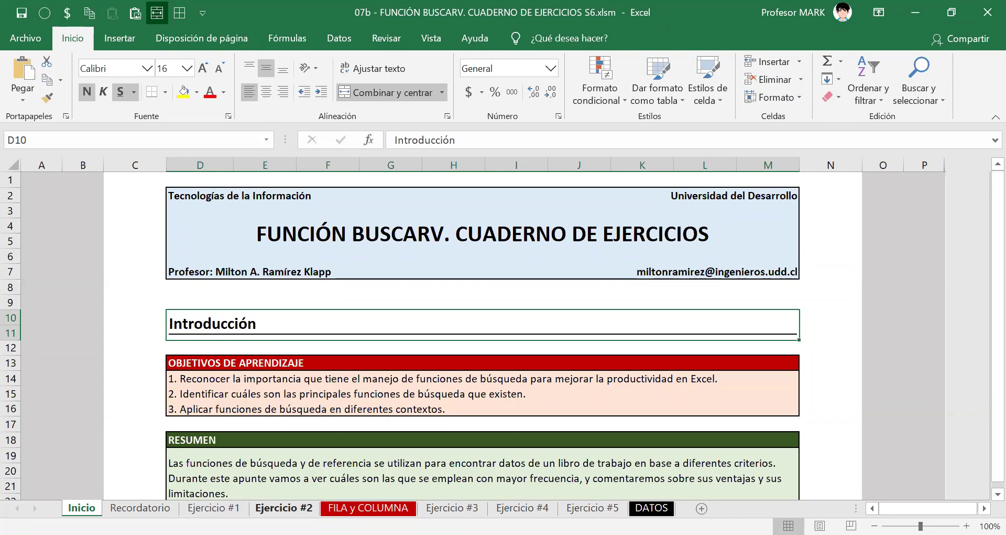
{"action": "left_click", "coordinate": [278, 507]}
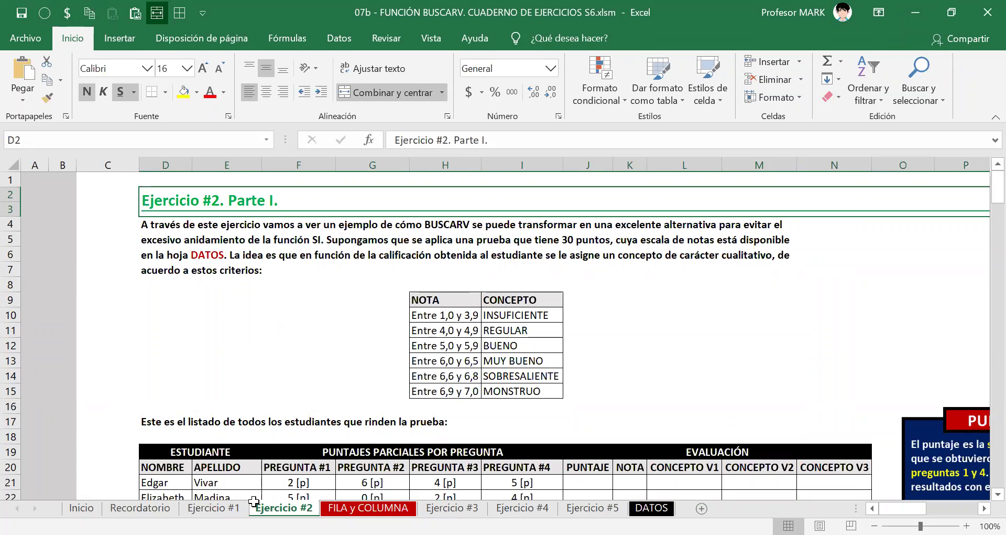
{"action": "left_click", "coordinate": [214, 206]}
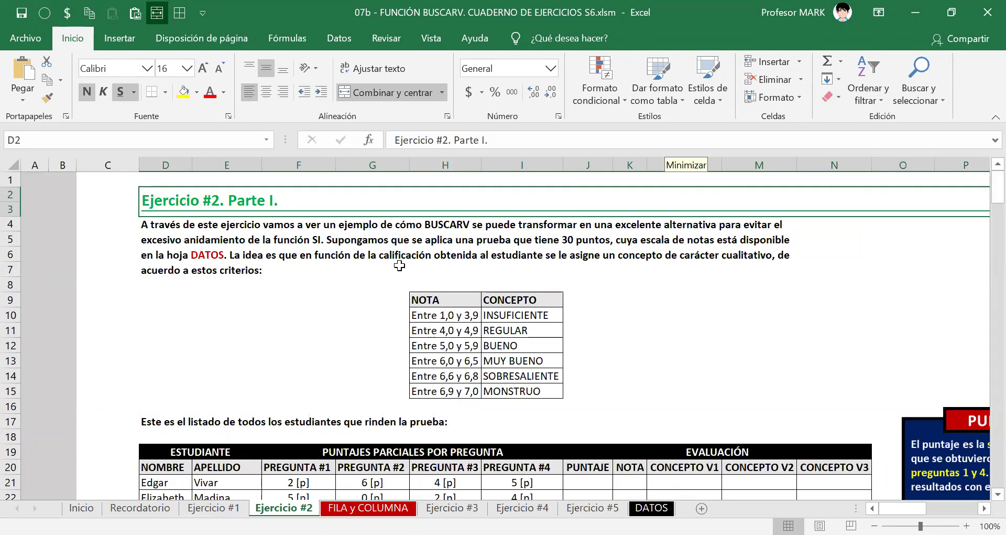
{"action": "type", "text": "sí"}
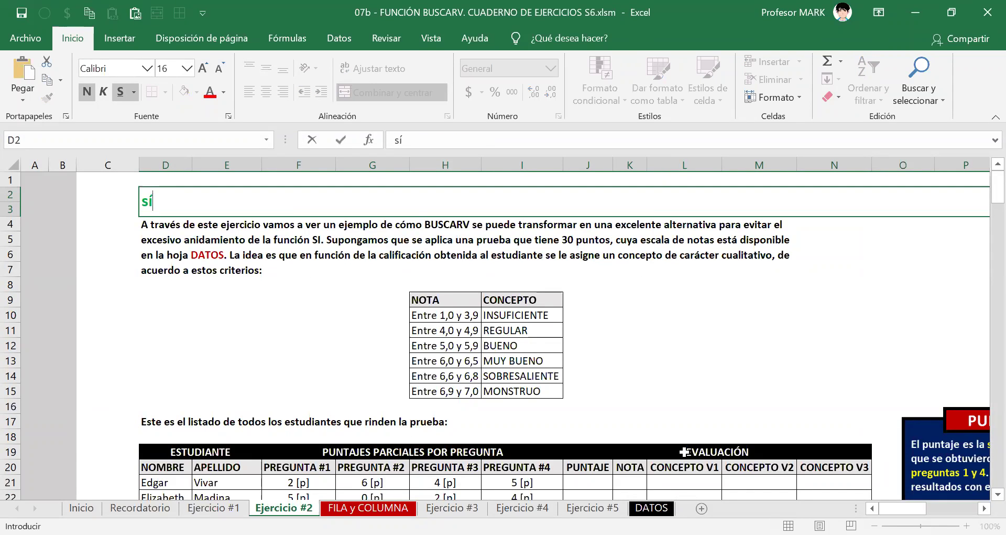
{"action": "key", "text": "Escape"}
{"action": "key", "text": "alt+Tab"}
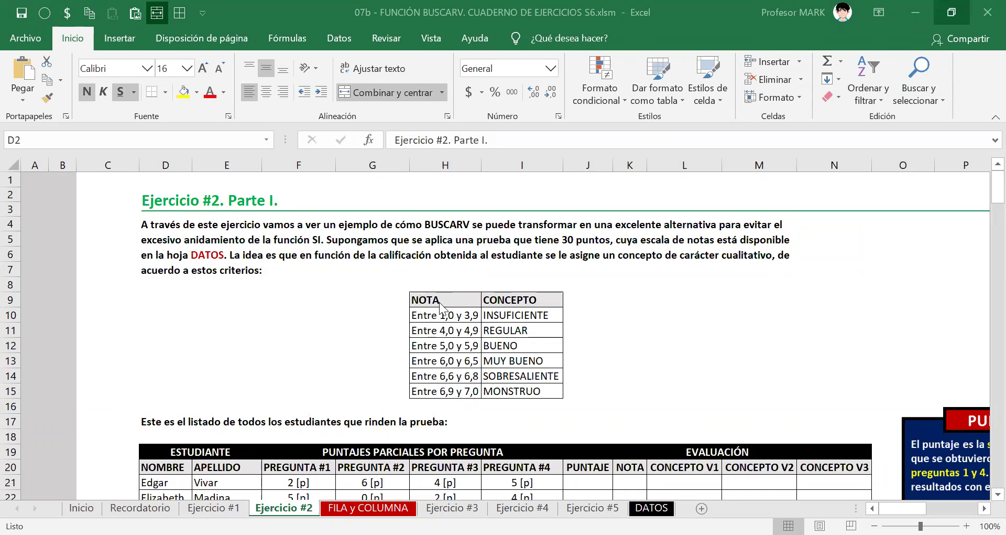
{"action": "key", "text": "alt+Tab"}
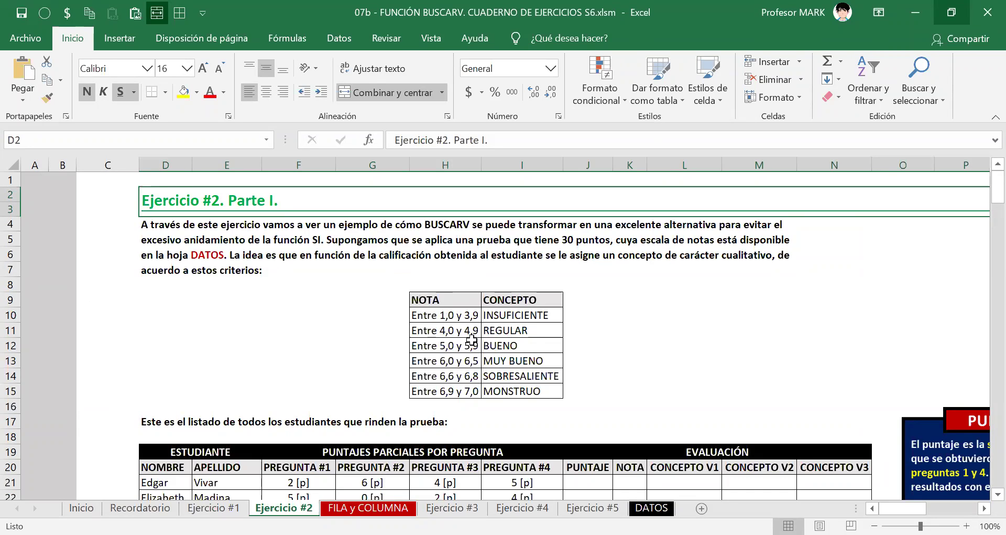
{"action": "scroll", "coordinate": [471, 338], "scroll_direction": "down", "scroll_amount": 1}
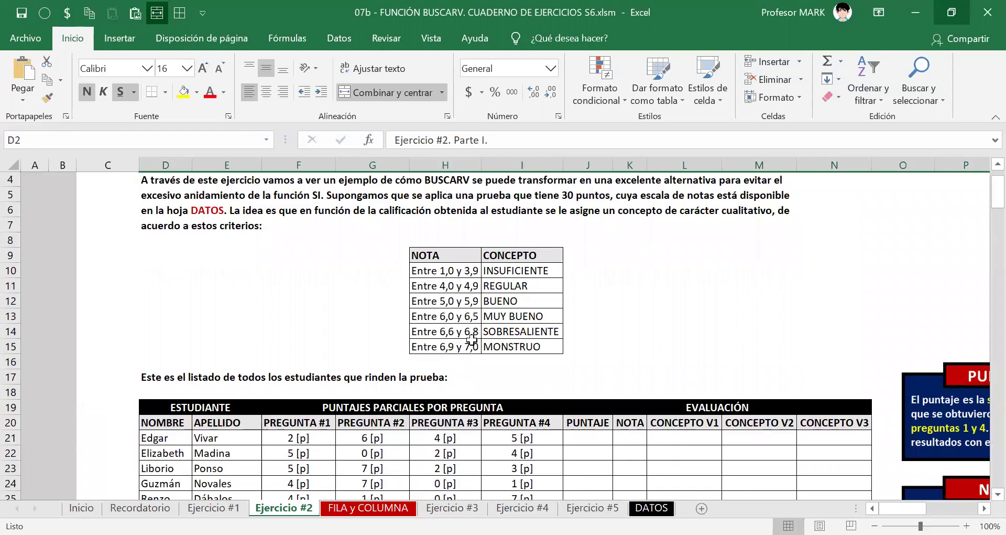
Step: Examine the NOTA and CONCEPTO criteria table and the student list with its headings and partial scores per question
{"action": "scroll", "coordinate": [472, 338], "scroll_direction": "down", "scroll_amount": 1}
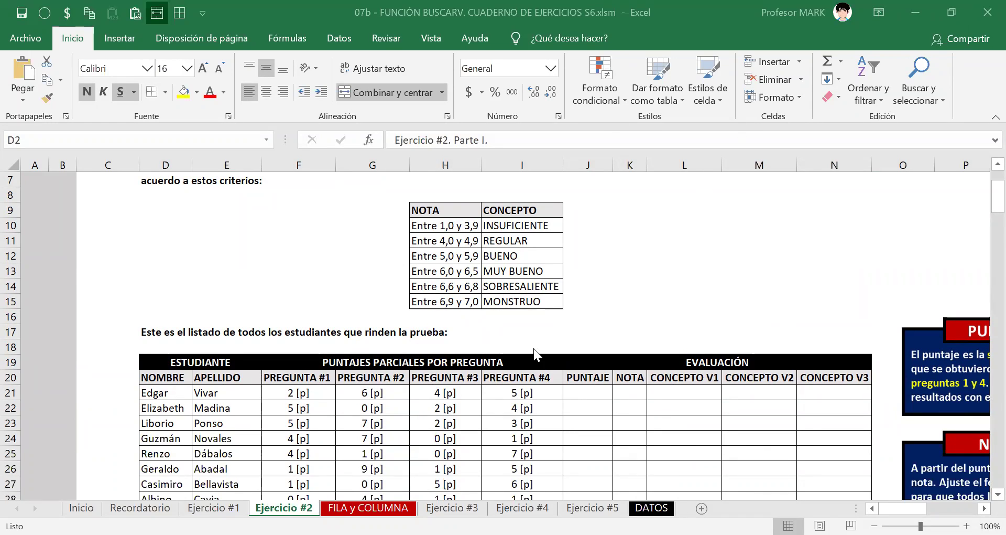
{"action": "scroll", "coordinate": [534, 348], "scroll_direction": "up", "scroll_amount": 1}
{"action": "scroll", "coordinate": [534, 347], "scroll_direction": "down", "scroll_amount": 2}
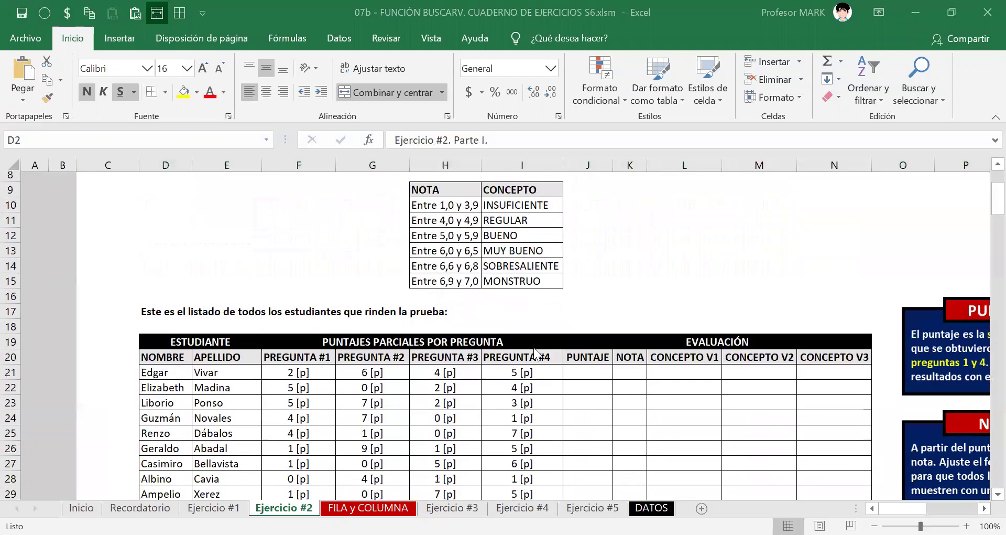
{"action": "left_click", "coordinate": [241, 286]}
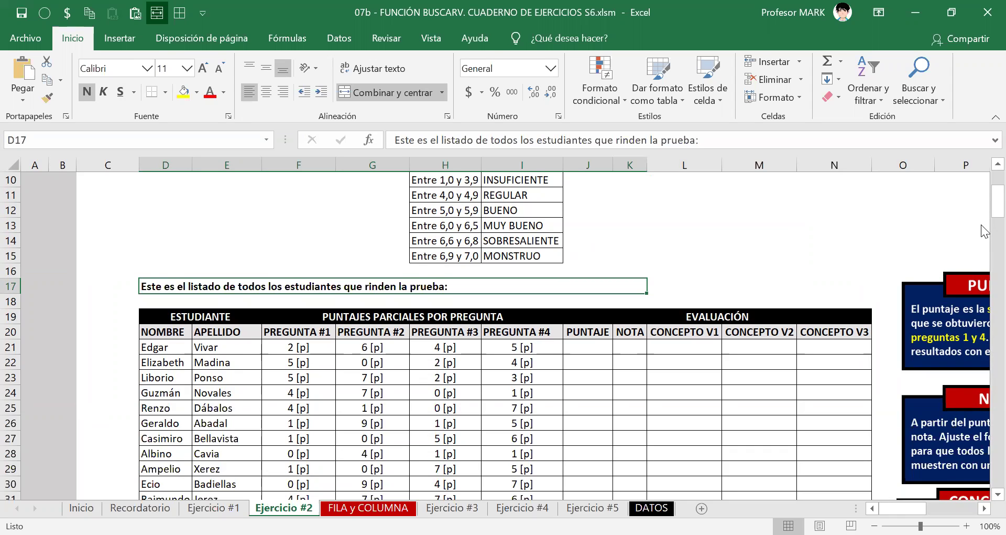
{"action": "scroll", "coordinate": [985, 231], "scroll_direction": "down", "scroll_amount": 2}
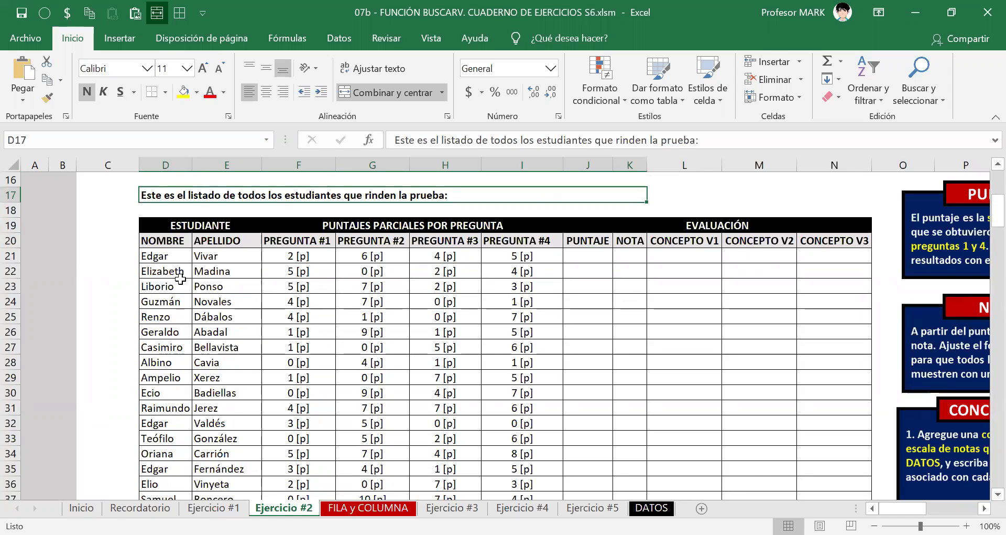
{"action": "left_click", "coordinate": [181, 239]}
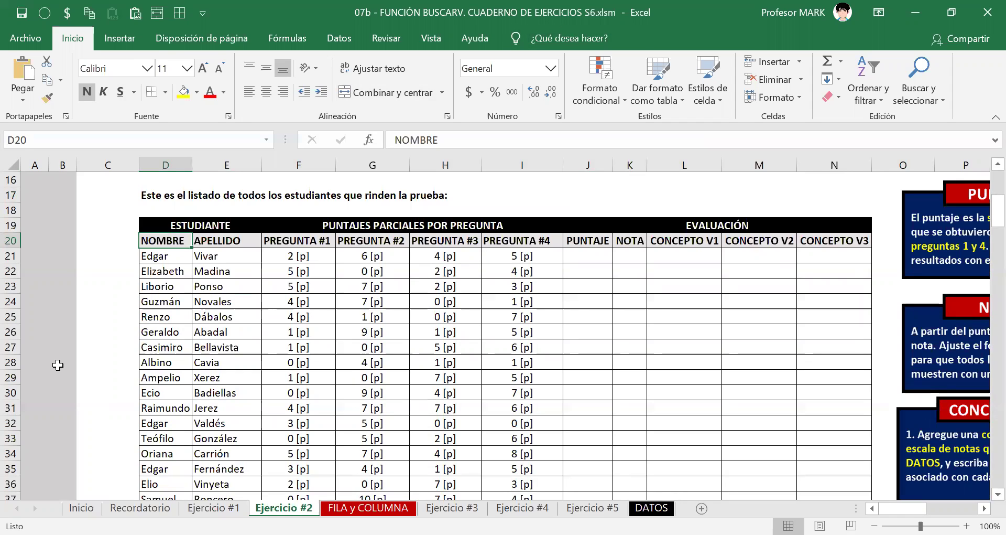
{"action": "left_click", "coordinate": [290, 302]}
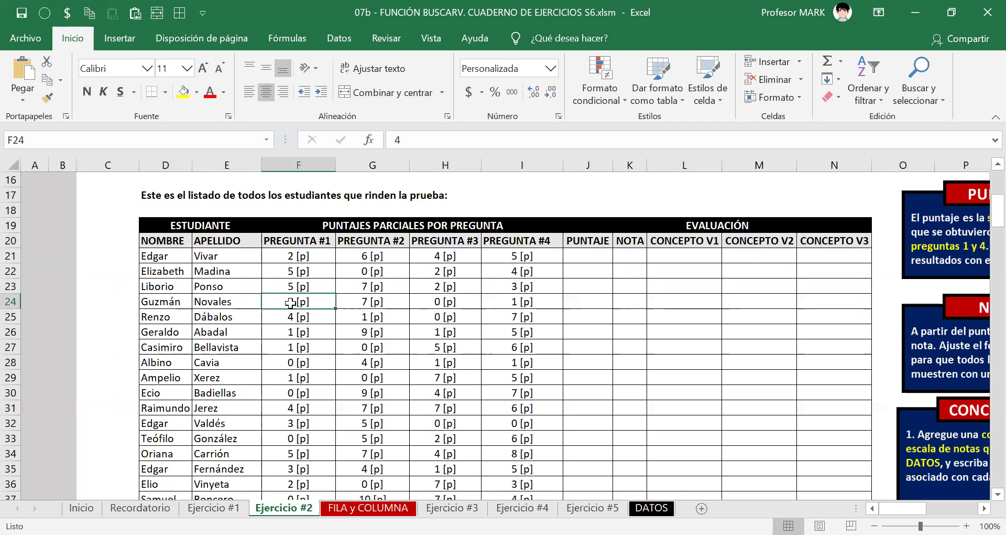
Step: Try to convert the whole student list, including the merged header row 19, into a table with headers
{"action": "left_click", "coordinate": [182, 226]}
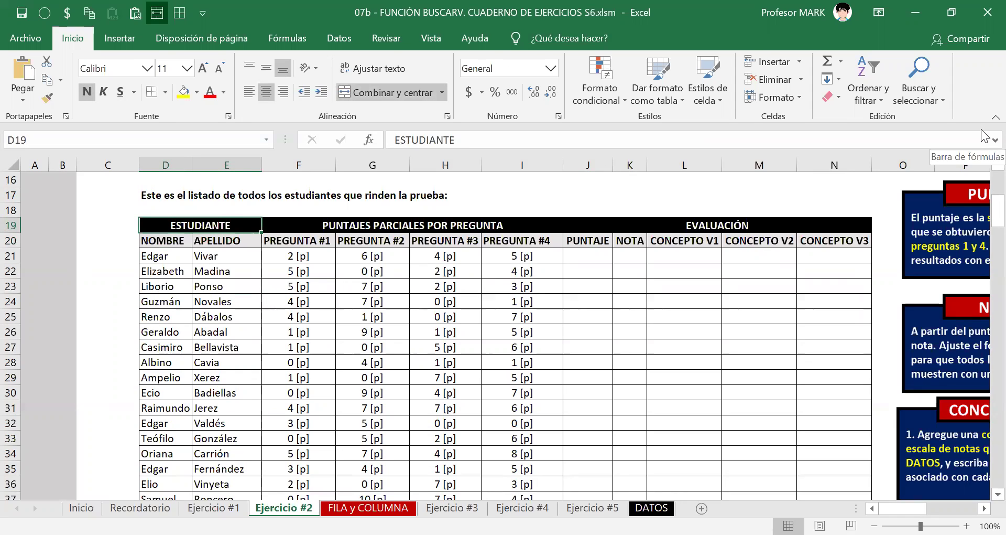
{"action": "key", "text": "shift+Right"}
{"action": "key", "text": "shift+Right"}
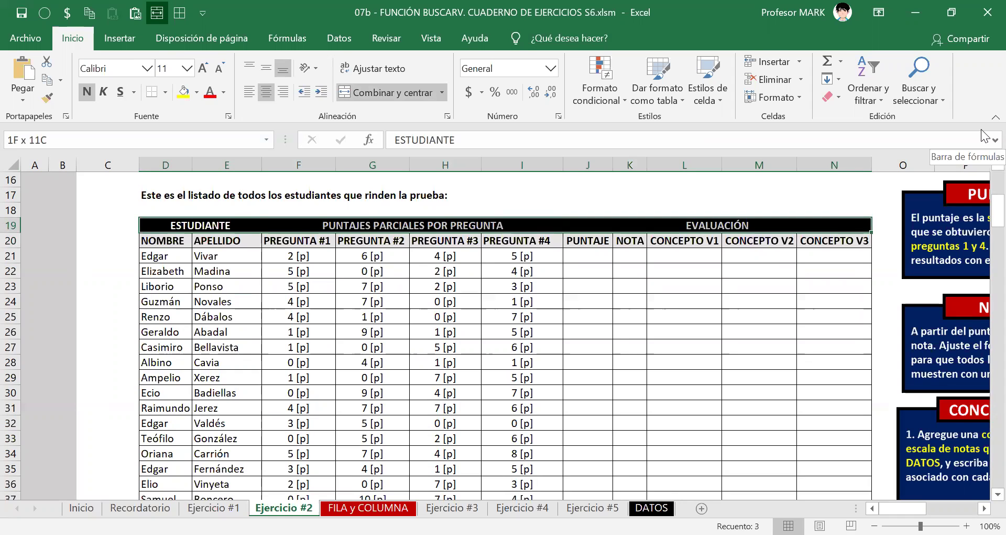
{"action": "key", "text": "ctrl+shift+Down"}
{"action": "key", "text": "ctrl+t"}
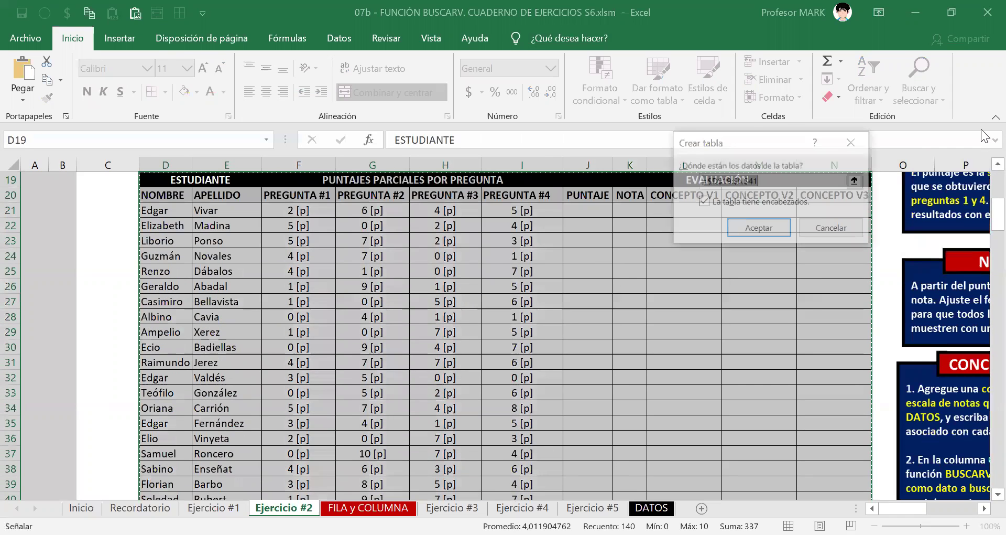
{"action": "key", "text": "Return"}
{"action": "left_click", "coordinate": [443, 298]}
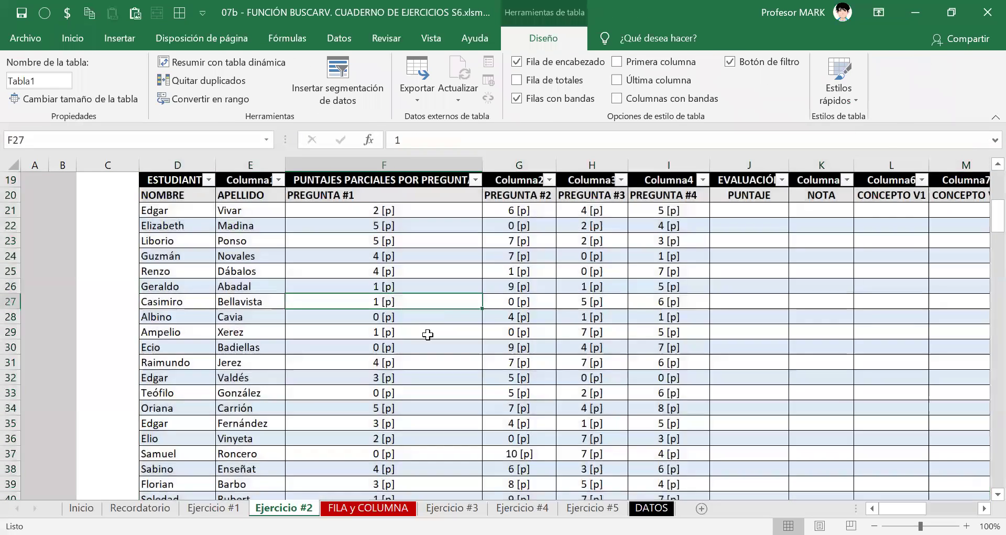
Step: Check the converted headers in row 19, discard the entry in cell F27 and undo the table conversion
{"action": "scroll", "coordinate": [315, 285], "scroll_direction": "up", "scroll_amount": 2}
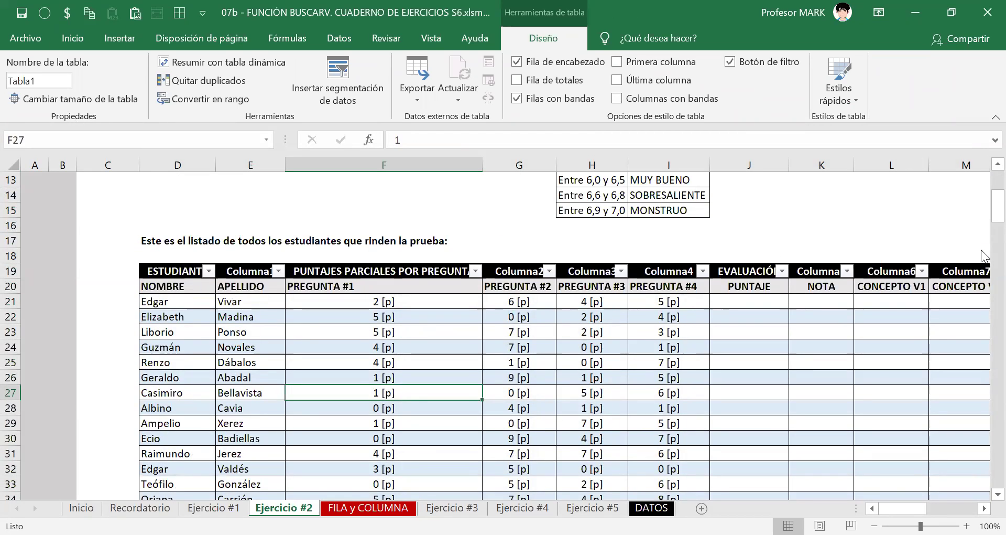
{"action": "type", "text": "1"}
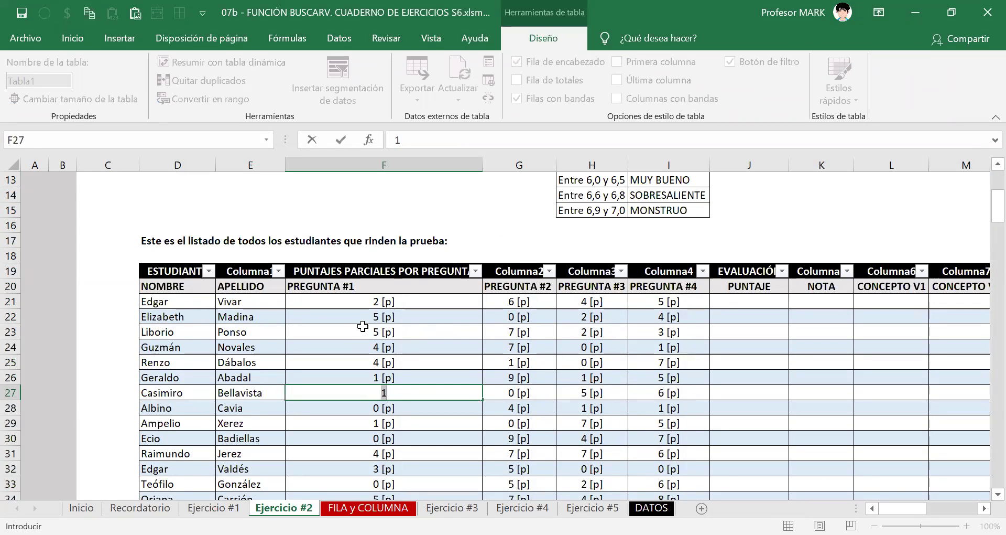
{"action": "key", "text": "Escape"}
{"action": "key", "text": "ctrl+z"}
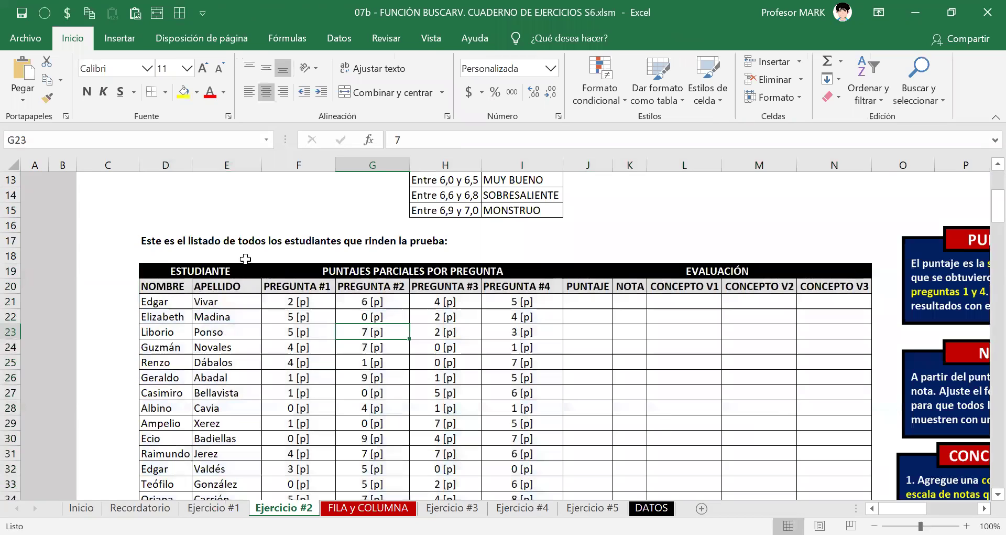
Step: Select the merged ESTUDIANTE header and outline it, column letters D and E, and row number 19 with red rectangles
{"action": "left_click", "coordinate": [235, 271]}
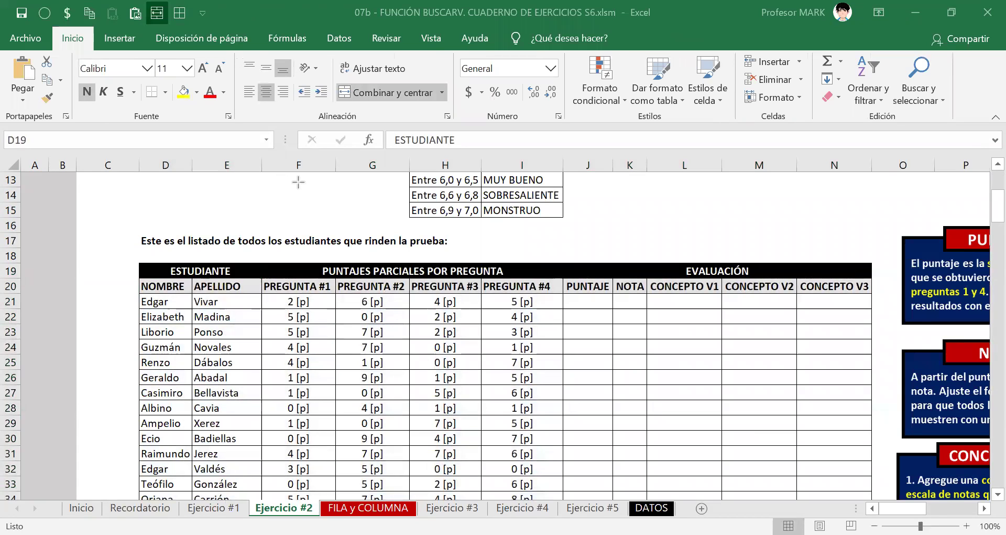
{"action": "mouse_move", "coordinate": [138, 153]}
{"action": "left_mouse_down"}
{"action": "mouse_move", "coordinate": [163, 172]}
{"action": "mouse_move", "coordinate": [260, 170]}
{"action": "left_mouse_up"}
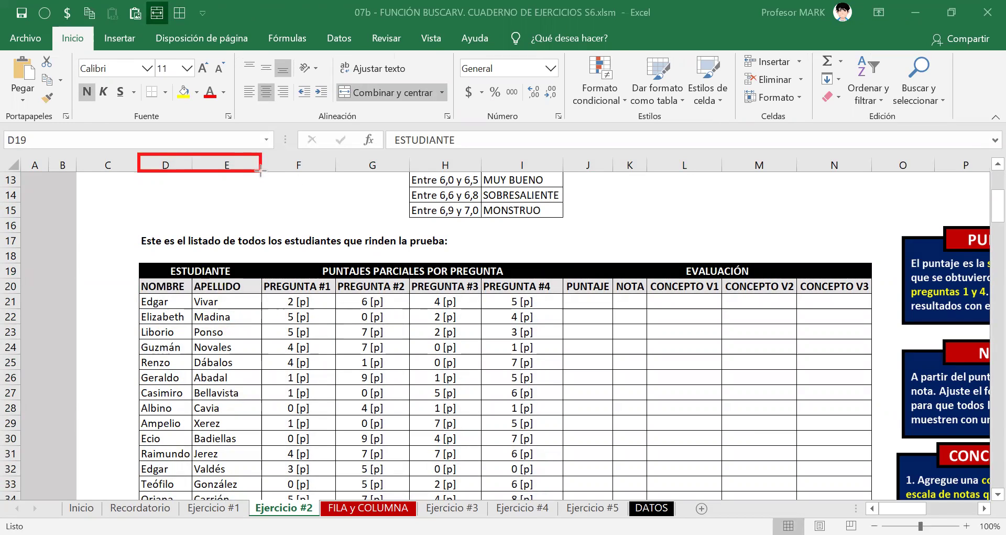
{"action": "left_click_drag", "start_coordinate": [0, 261], "coordinate": [21, 280]}
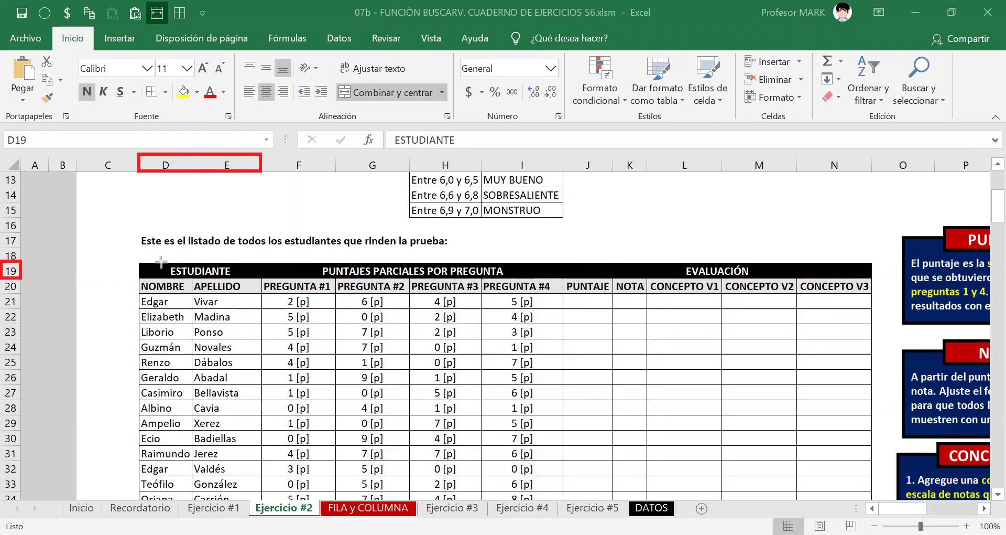
{"action": "mouse_move", "coordinate": [140, 259]}
{"action": "left_mouse_down"}
{"action": "mouse_move", "coordinate": [258, 269]}
{"action": "mouse_move", "coordinate": [263, 281]}
{"action": "left_mouse_up"}
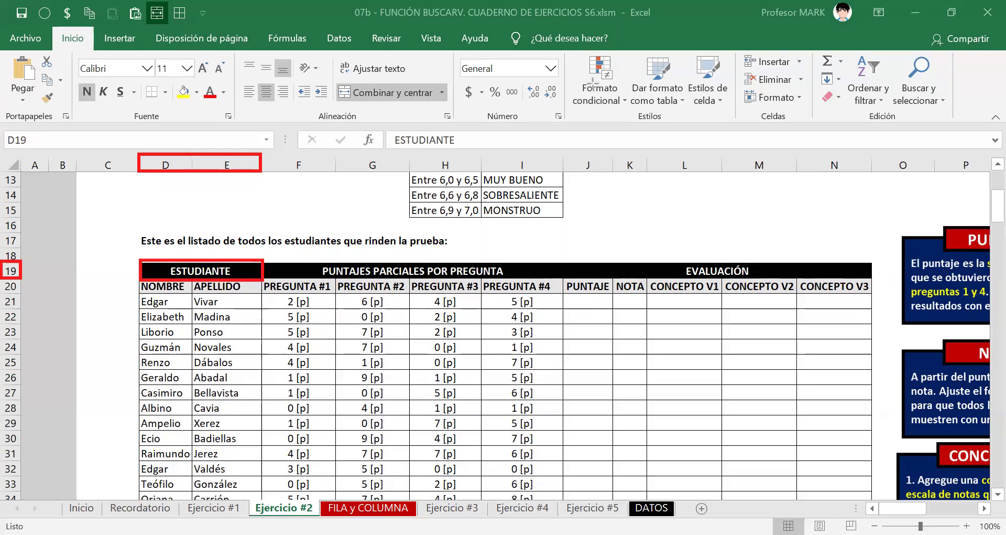
Step: Add a red text note reading "<>1x1", narrow its box and place it beside the ESTUDIANTE header in row 19
{"action": "left_click", "coordinate": [174, 219]}
{"action": "type", "text": "1x1"}
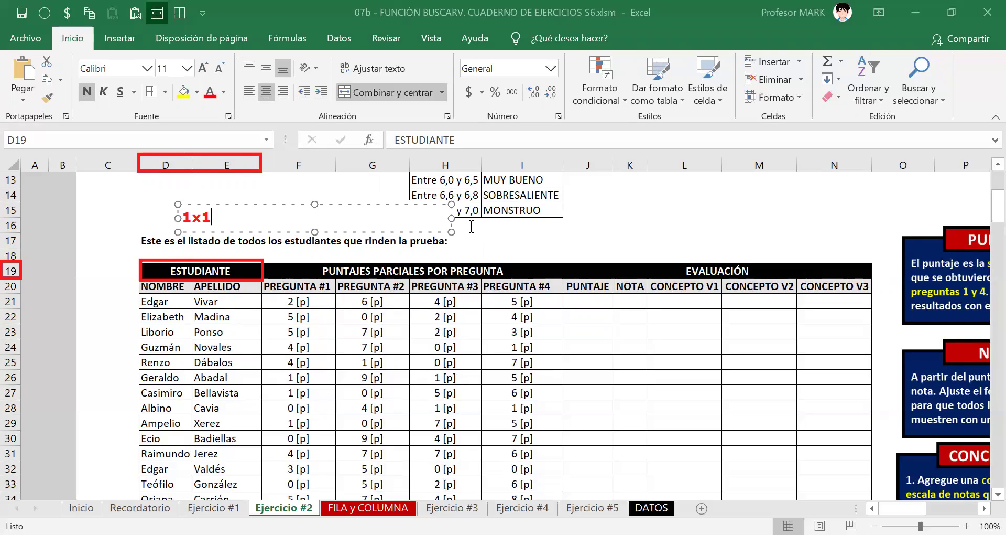
{"action": "left_click_drag", "start_coordinate": [451, 217], "coordinate": [236, 217]}
{"action": "type", "text": "<>"}
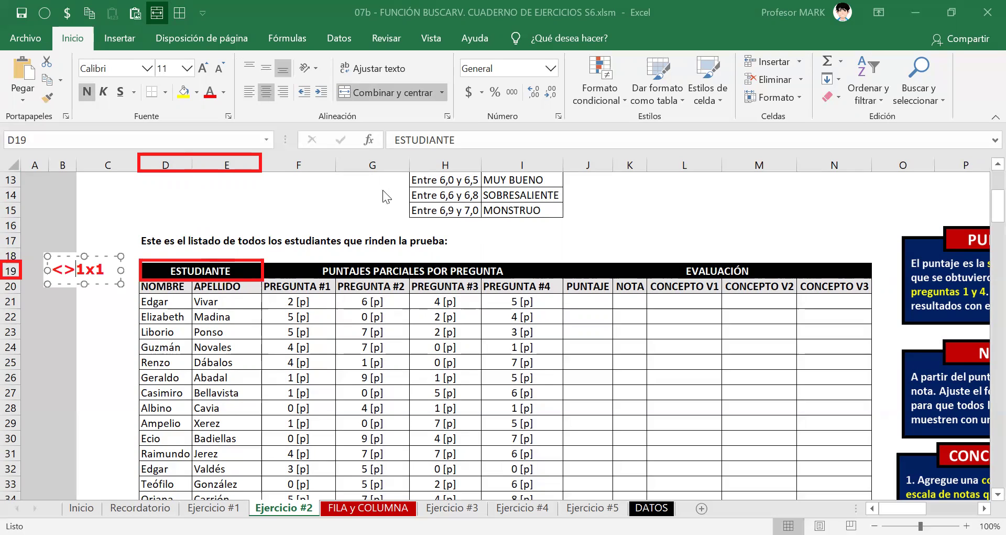
Step: Convert the student list D20:N41, from the NOMBRE heading through CONCEPTO V3, into a table with headers
{"action": "key", "text": "Escape"}
{"action": "key", "text": "Escape"}
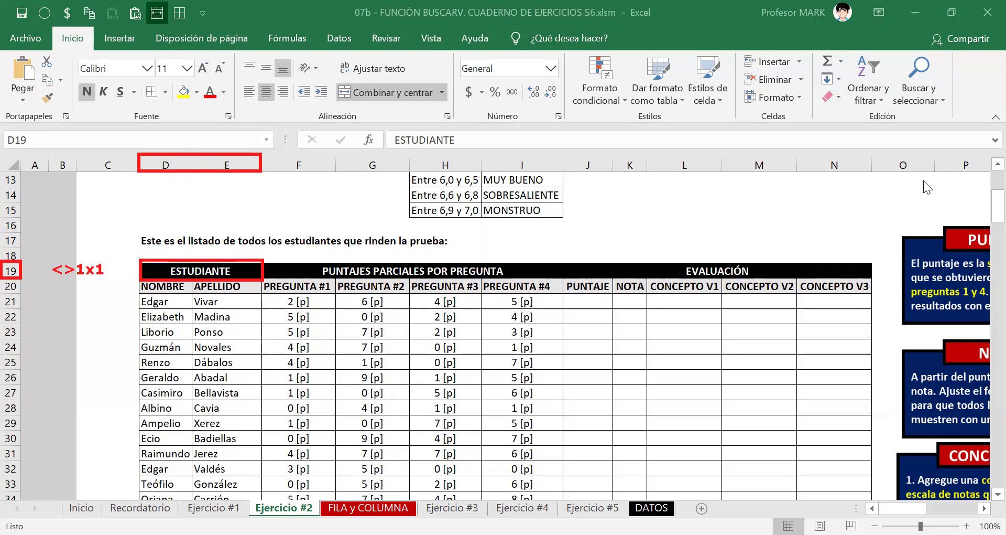
{"action": "key", "text": "Escape"}
{"action": "left_click", "coordinate": [163, 290]}
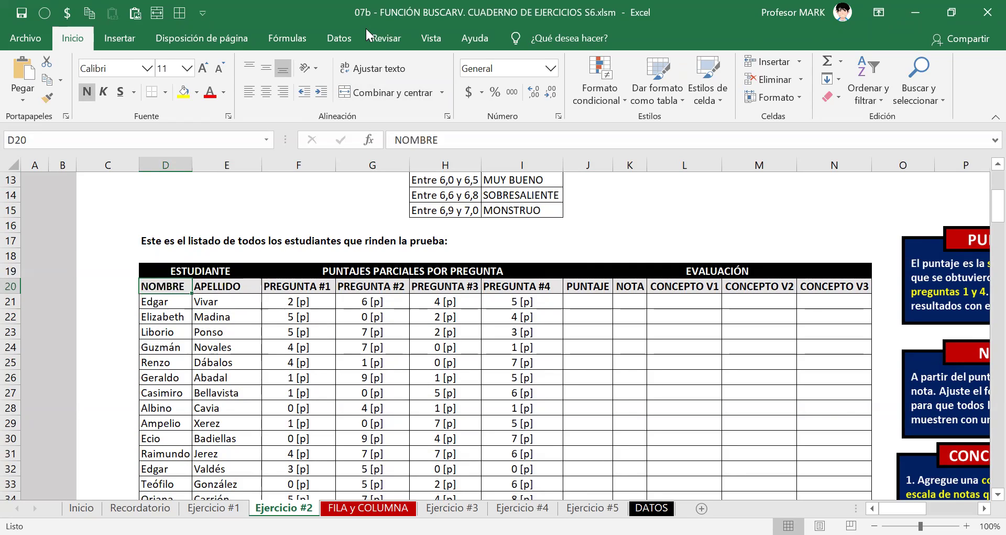
{"action": "key", "text": "ctrl+shift+Right"}
{"action": "key", "text": "ctrl+shift+Down"}
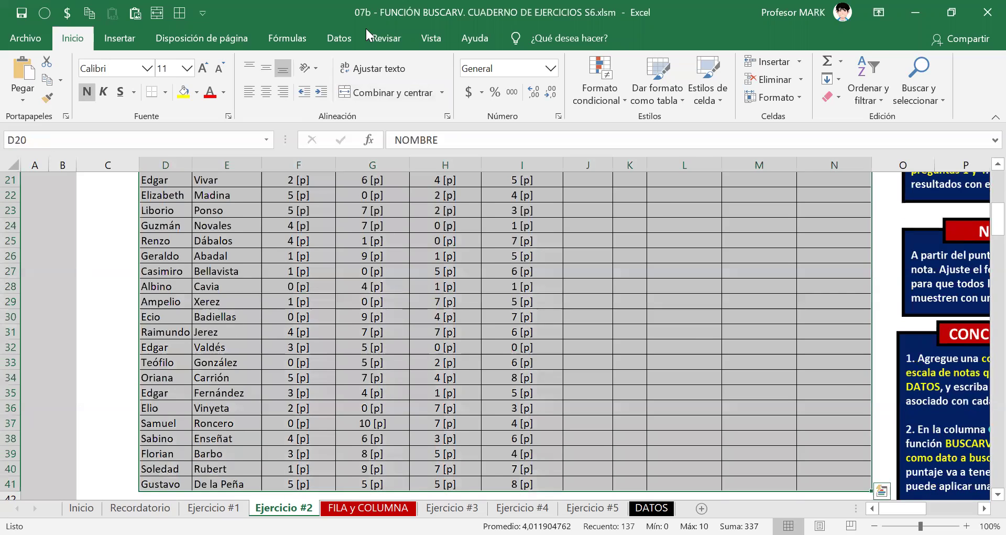
{"action": "key", "text": "ctrl+t"}
{"action": "key", "text": "Return"}
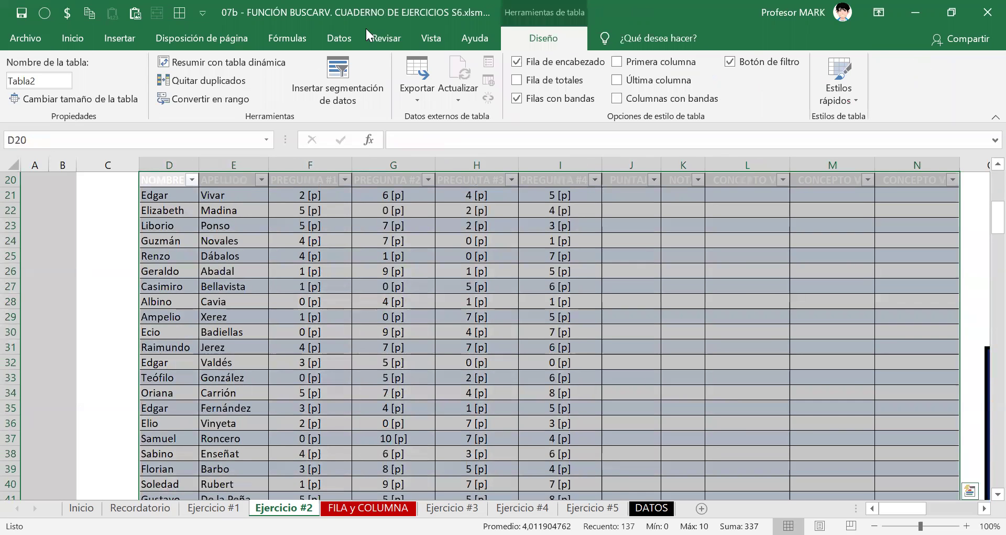
Step: Apply the plain uncoloured style, the first one in the Claro group, to the new student table
{"action": "left_click", "coordinate": [824, 80]}
{"action": "right_click", "coordinate": [627, 144]}
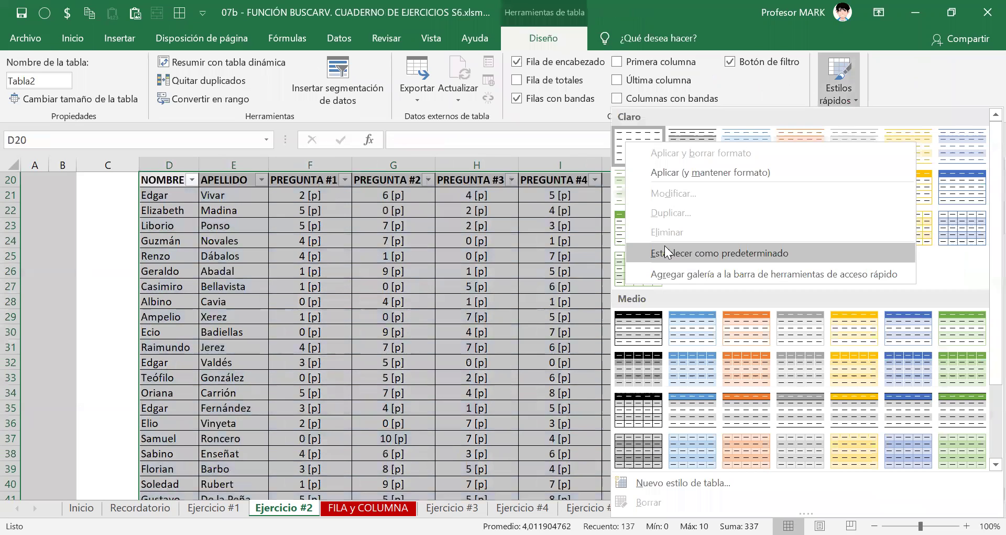
{"action": "left_click", "coordinate": [259, 273]}
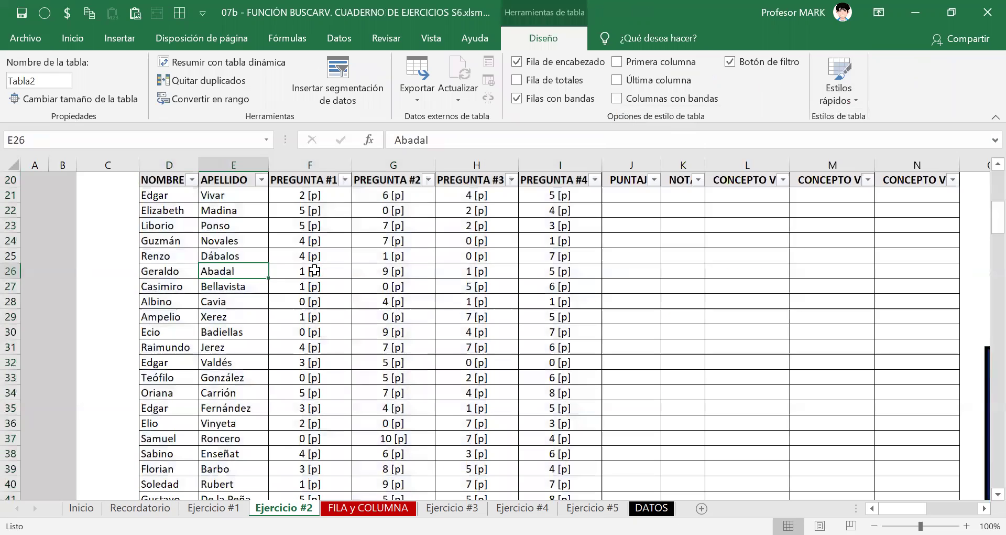
Step: Rename the student table as ESTUDIANTES
{"action": "scroll", "coordinate": [315, 268], "scroll_direction": "up", "scroll_amount": 2}
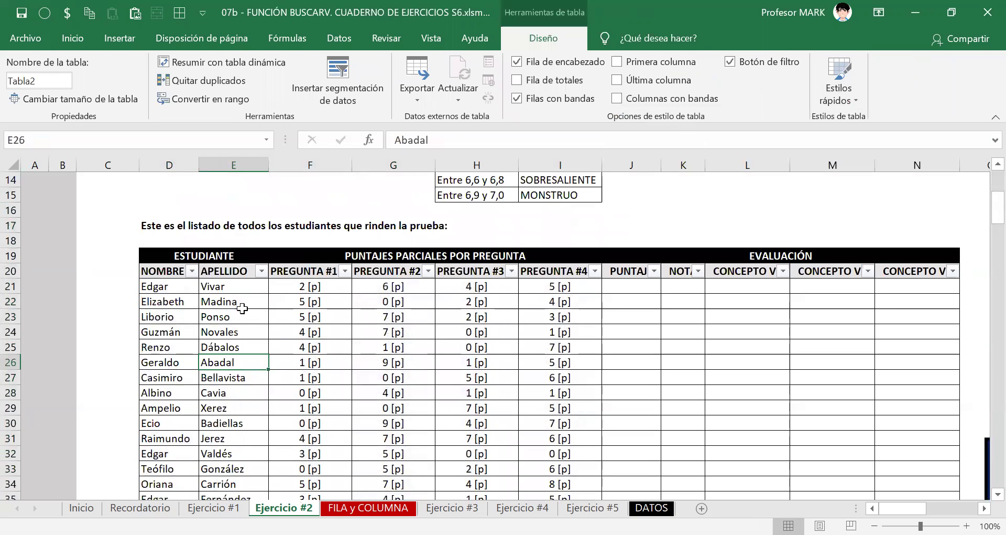
{"action": "key", "text": "alt"}
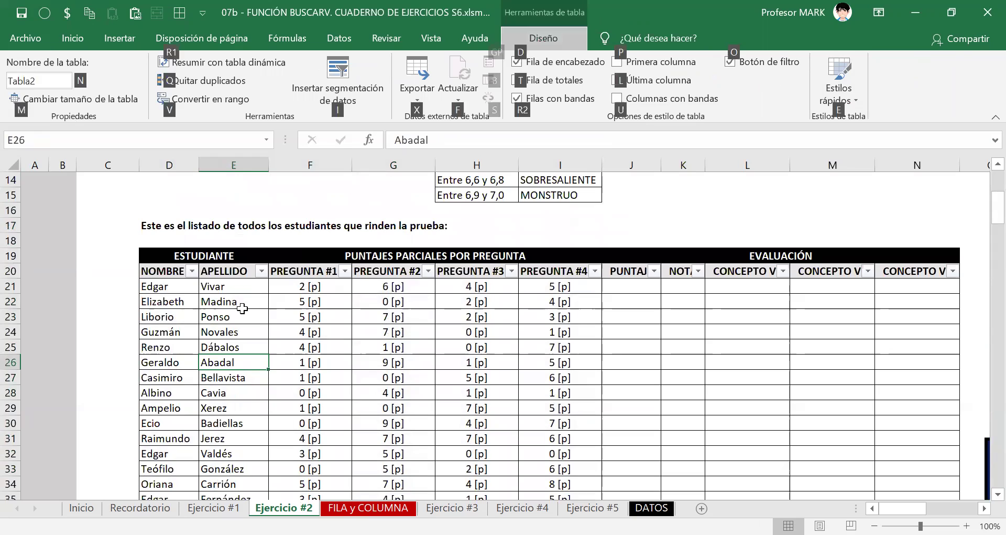
{"action": "key", "text": "n"}
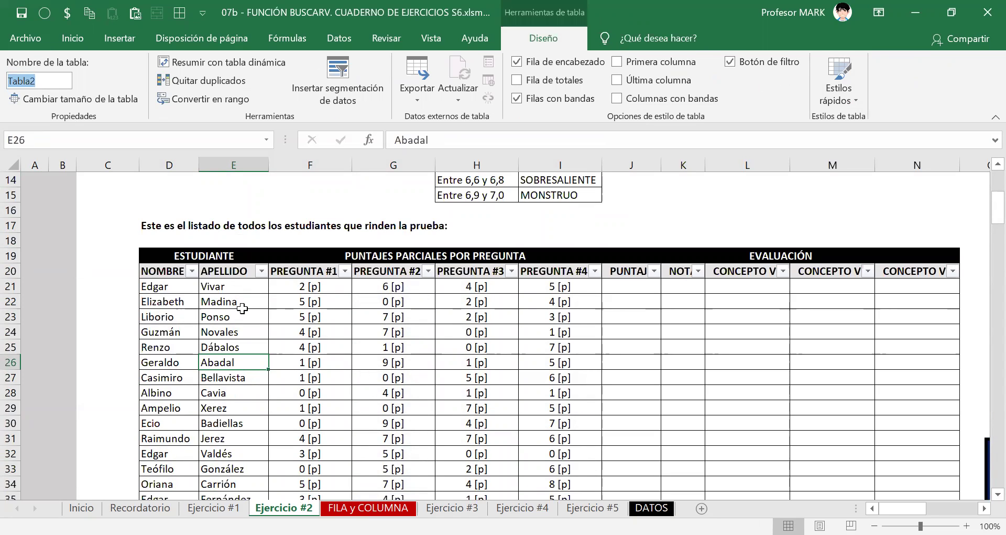
{"action": "type", "text": "ESTUDIAT"}
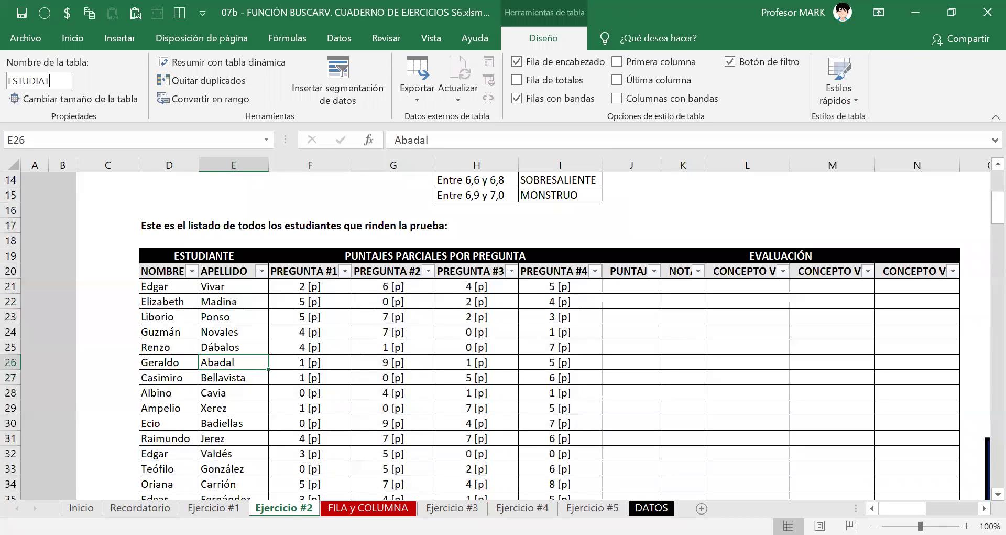
{"action": "key", "text": "BackSpace"}
{"action": "type", "text": "NTES"}
{"action": "key", "text": "Return"}
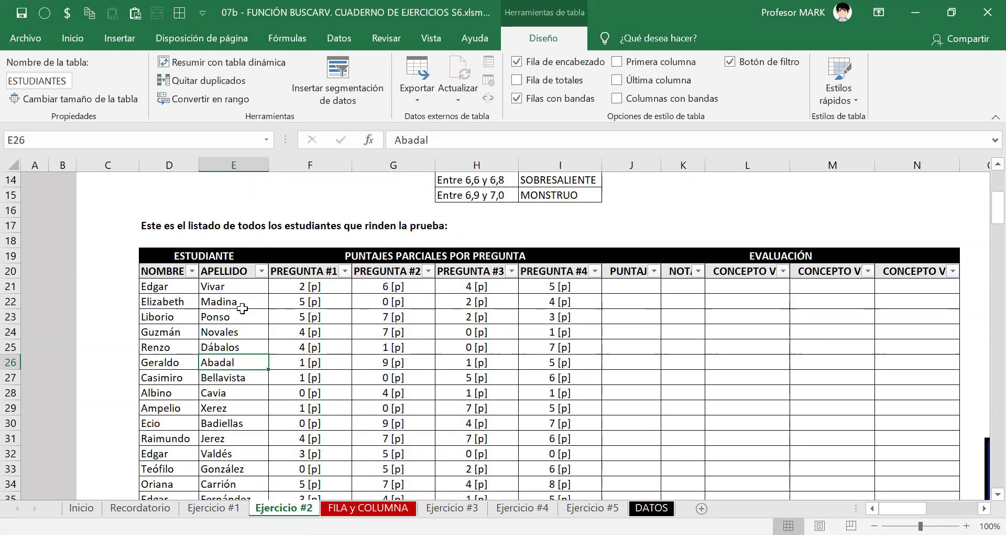
Step: Autofit the PUNTAJE, NOTA, CONCEPTO V1, CONCEPTO V2 and CONCEPTO V3 columns to their headings in row 20
{"action": "left_click", "coordinate": [619, 271]}
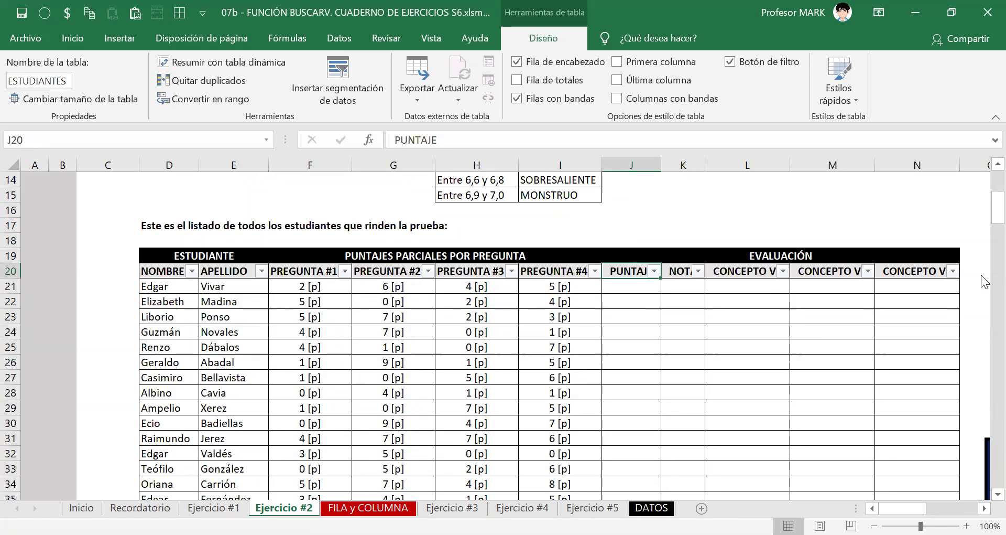
{"action": "key", "text": "F4"}
{"action": "key", "text": "Right"}
{"action": "key", "text": "F4"}
{"action": "key", "text": "Right"}
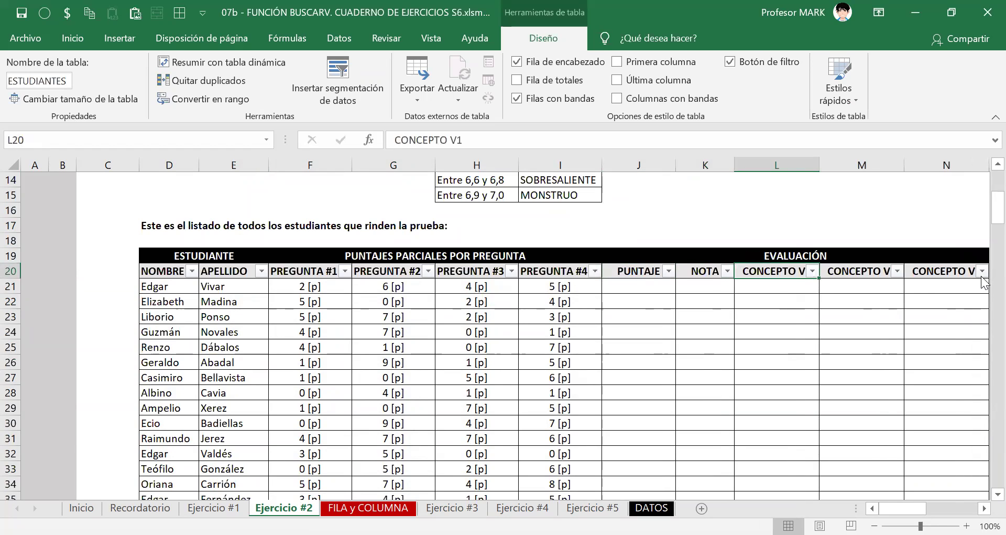
{"action": "key", "text": "F4"}
{"action": "key", "text": "Right"}
{"action": "key", "text": "F4"}
{"action": "key", "text": "Right"}
{"action": "key", "text": "F4"}
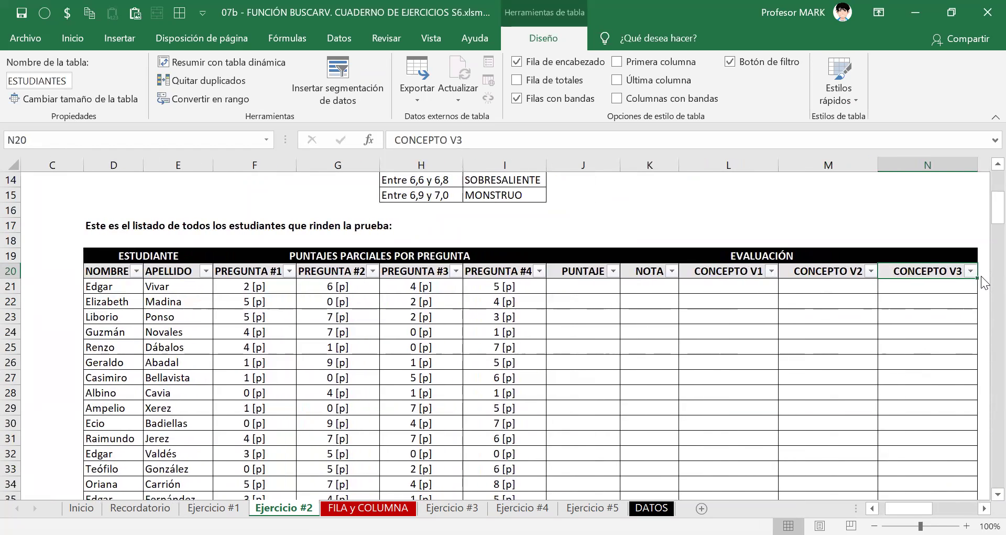
{"action": "key", "text": "Right"}
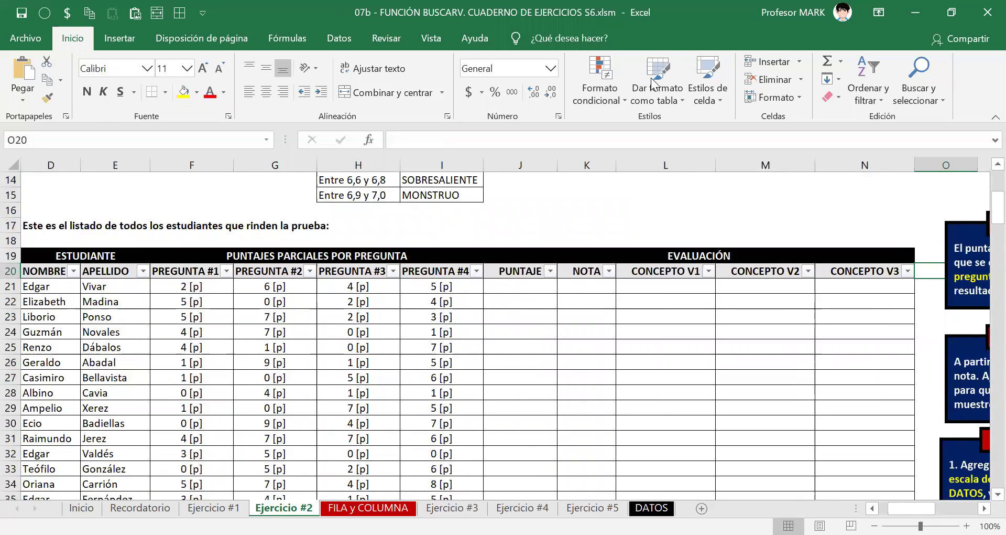
Step: Move the PUNTAJE instruction image just above the table's PUNTAJE and NOTA columns, leaving the first student row uncovered
{"action": "scroll", "coordinate": [438, 216], "scroll_direction": "right", "scroll_amount": 3}
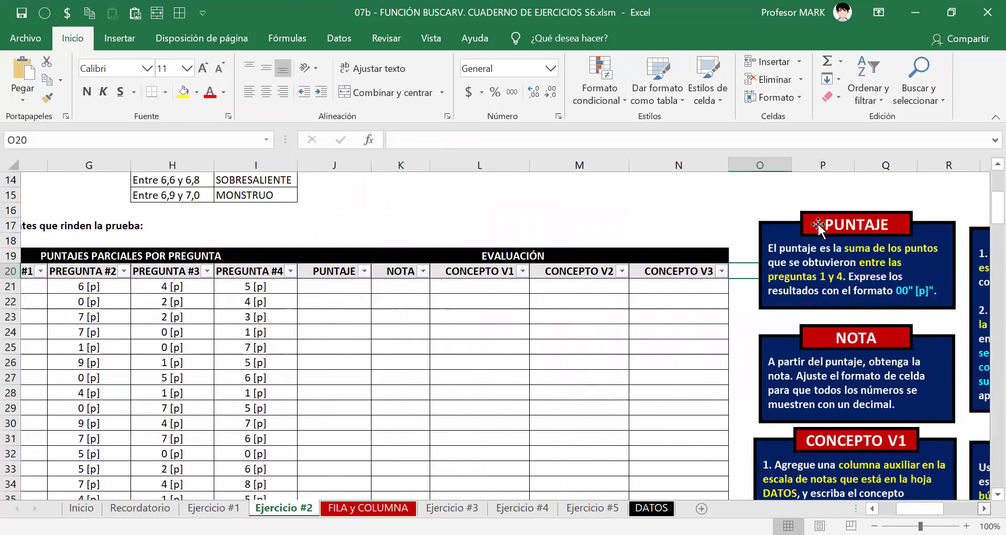
{"action": "left_click_drag", "start_coordinate": [438, 217], "coordinate": [438, 217]}
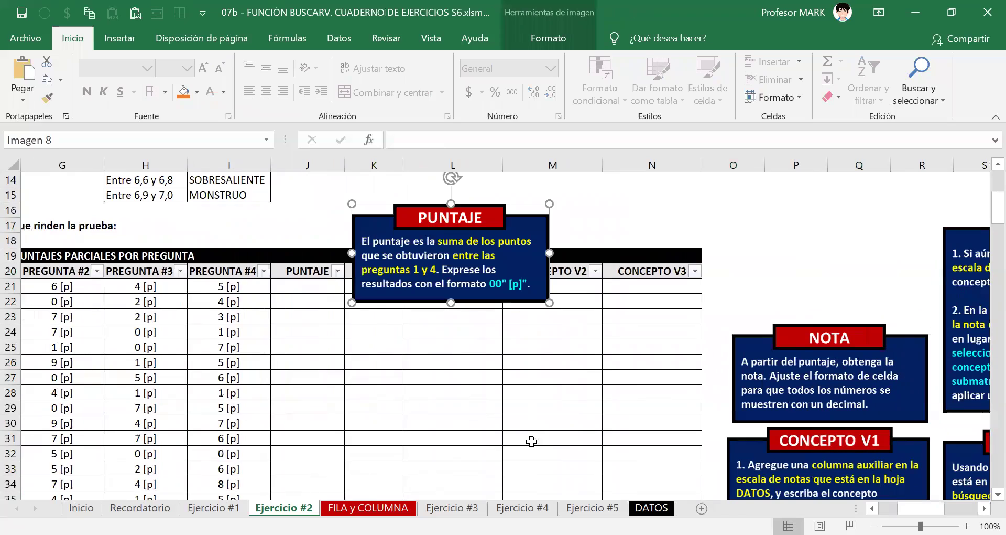
{"action": "left_click", "coordinate": [652, 507]}
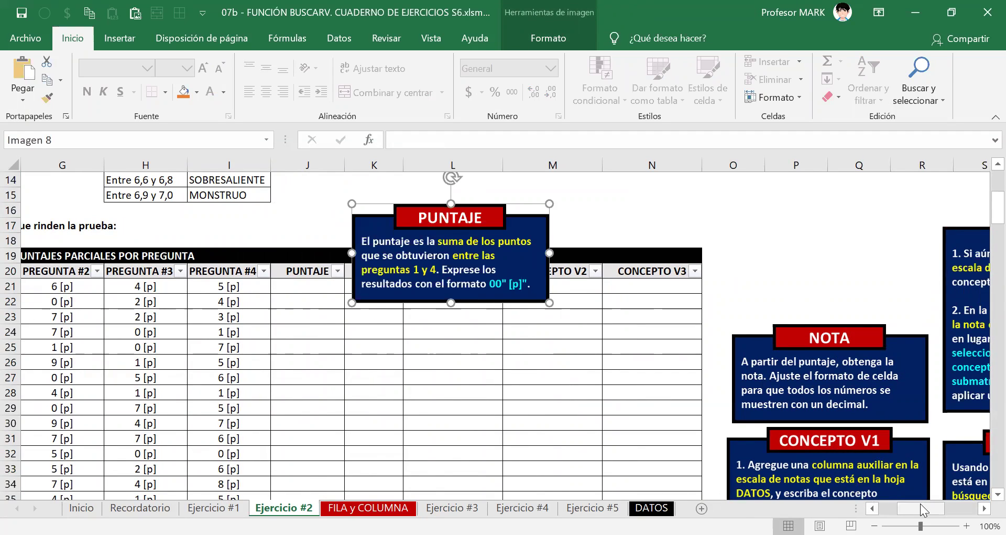
{"action": "left_click_drag", "start_coordinate": [921, 503], "coordinate": [911, 503]}
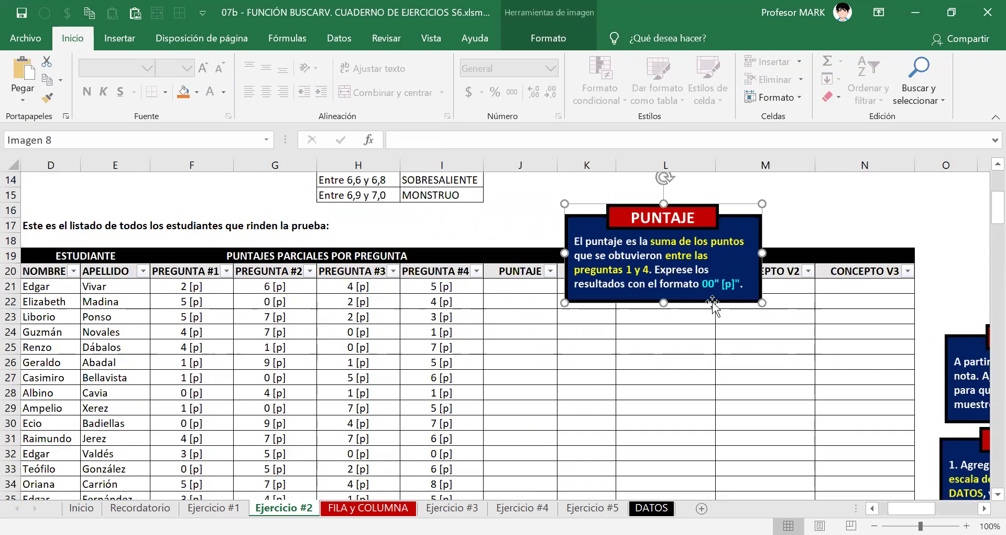
{"action": "left_click_drag", "start_coordinate": [688, 262], "coordinate": [522, 261]}
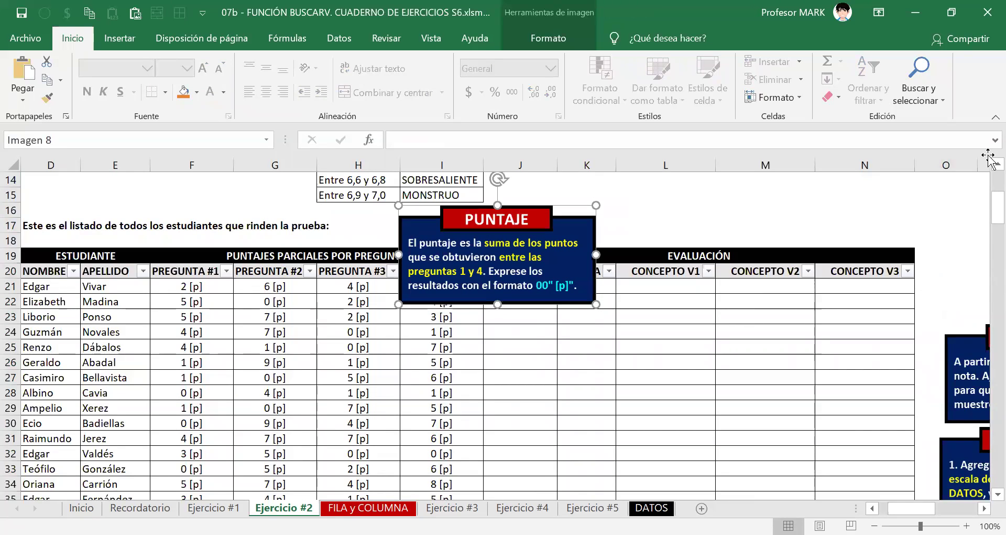
{"action": "left_click", "coordinate": [441, 257]}
{"action": "left_click_drag", "start_coordinate": [442, 259], "coordinate": [541, 235]}
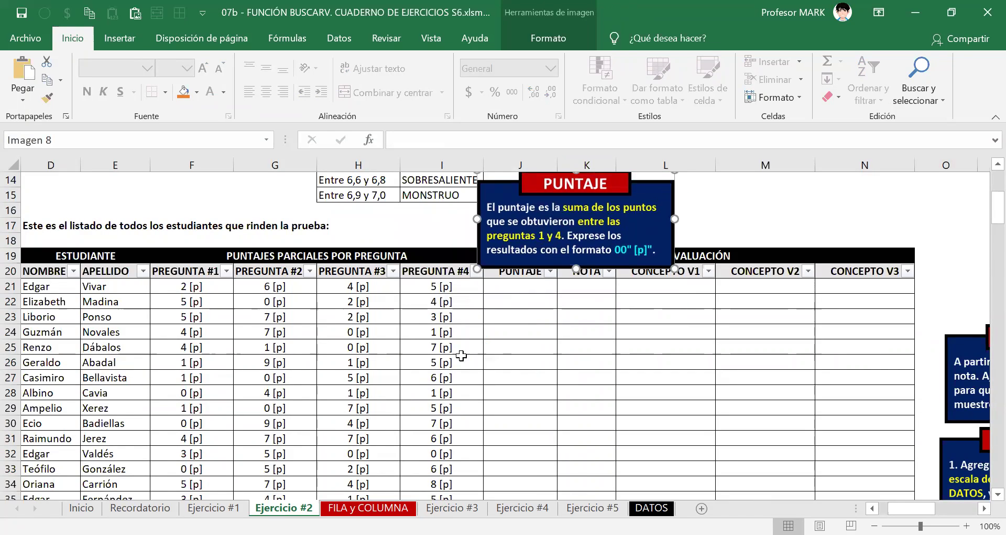
Step: Examine the first student's scores for questions 1 to 4, as the range F21:I21 and cell by cell
{"action": "left_click", "coordinate": [178, 285]}
{"action": "left_click_drag", "start_coordinate": [250, 284], "coordinate": [446, 285]}
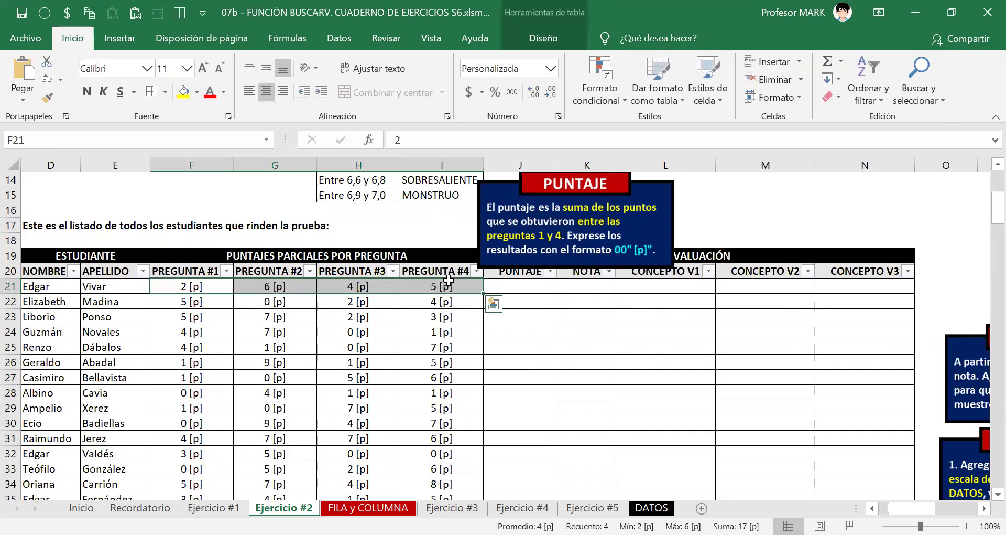
{"action": "left_click", "coordinate": [498, 281]}
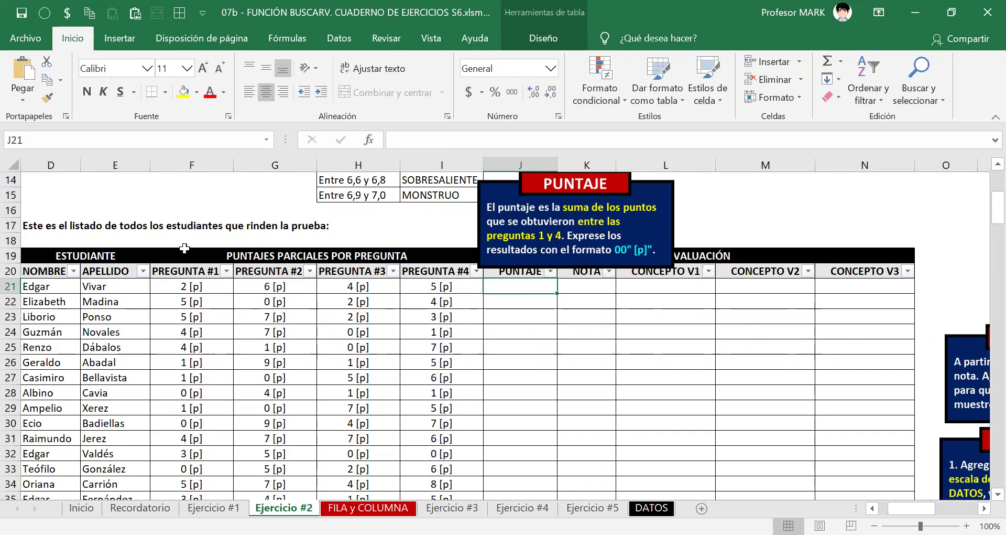
{"action": "left_click", "coordinate": [190, 285]}
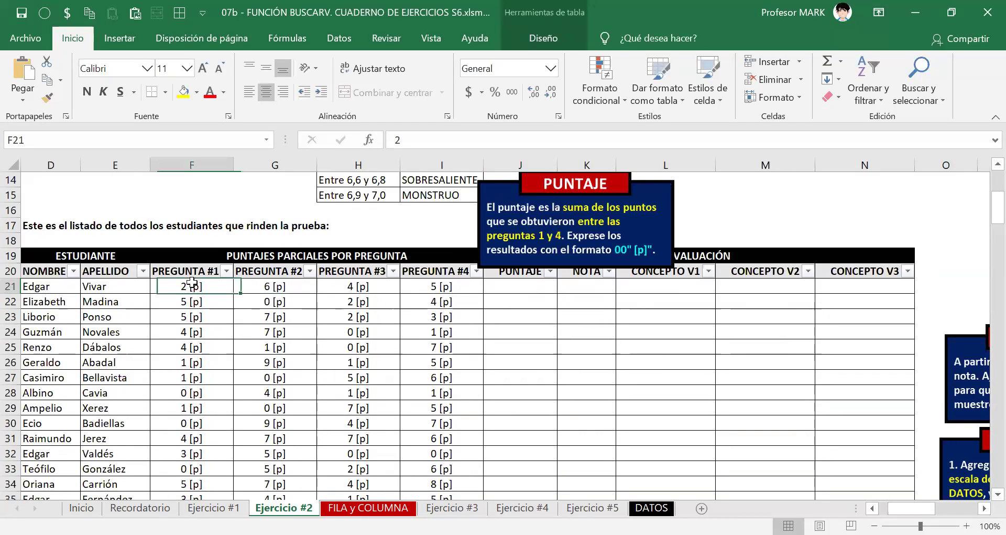
{"action": "left_click", "coordinate": [299, 285]}
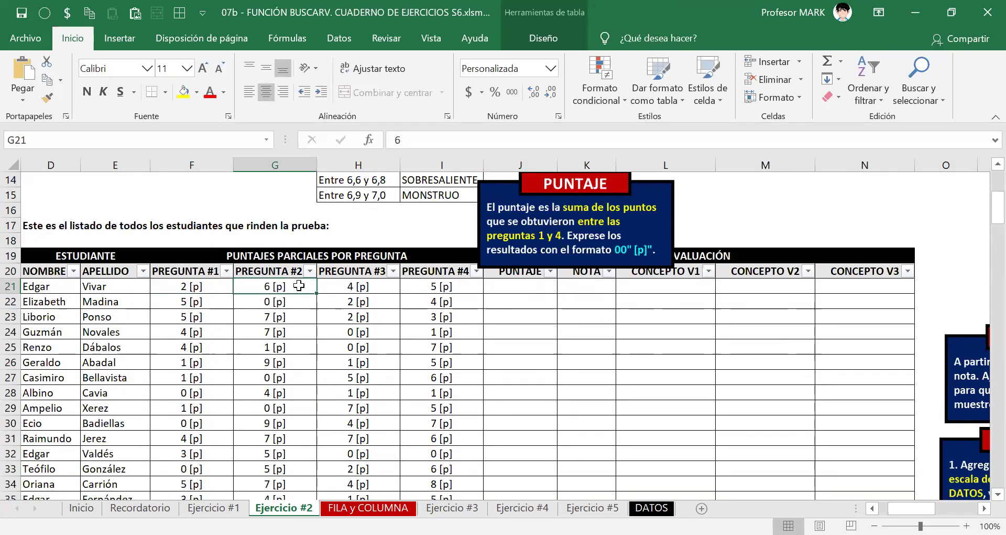
{"action": "left_click", "coordinate": [376, 284]}
{"action": "left_click", "coordinate": [445, 286]}
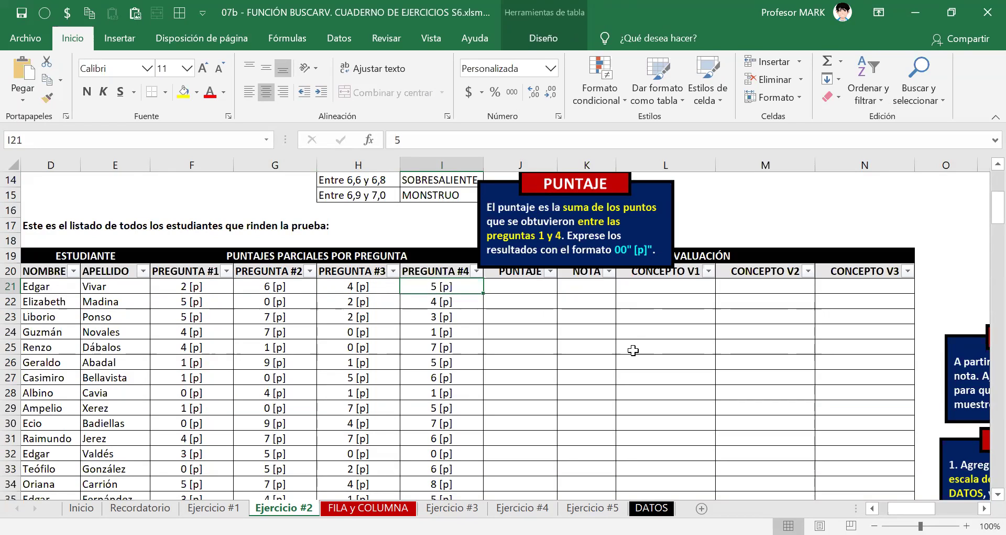
Step: Fill the PUNTAJE column from J21 with the formula =SUMA(ESTUDIANTES[@[PREGUNTA '#1]:[PREGUNTA '#4]])
{"action": "left_click", "coordinate": [515, 289]}
{"action": "type", "text": "="}
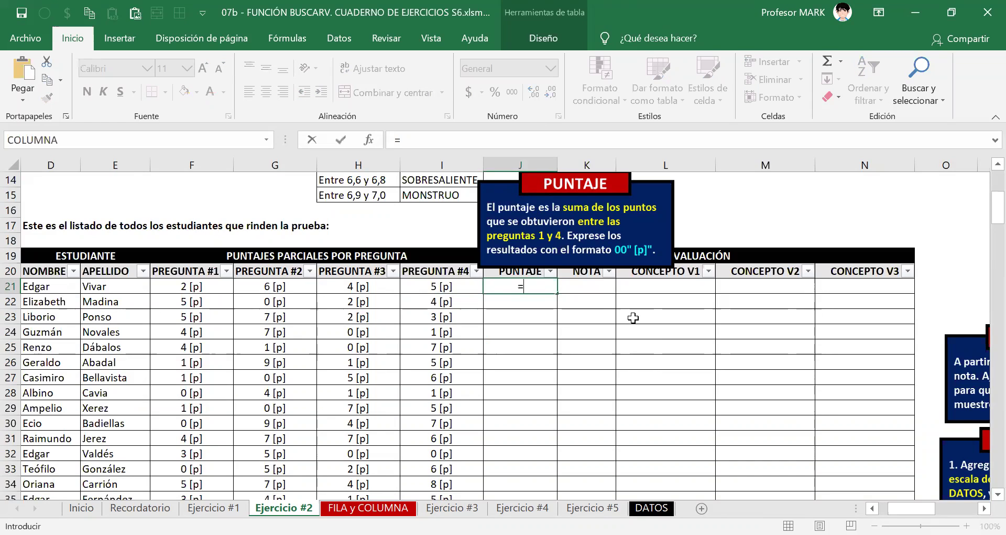
{"action": "type", "text": "S"}
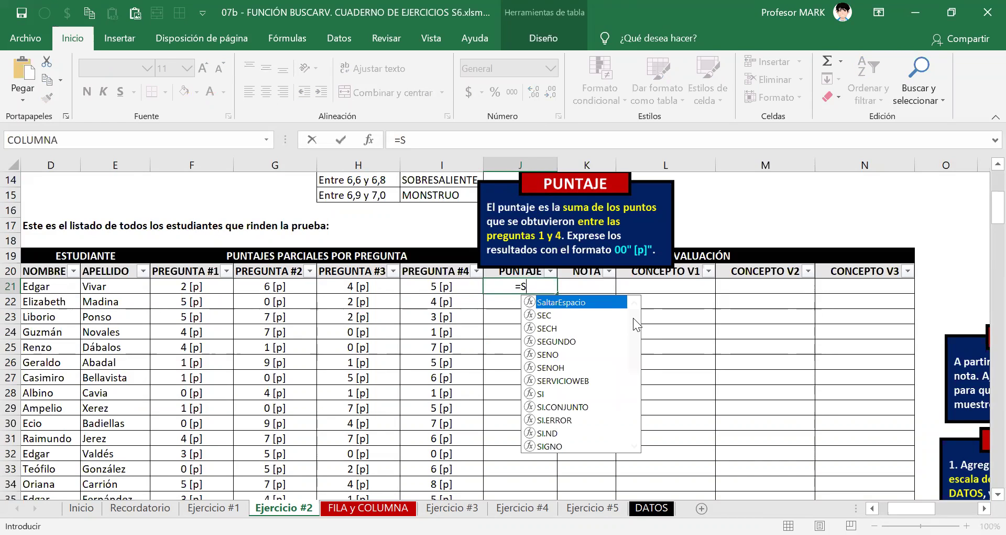
{"action": "type", "text": "UMA("}
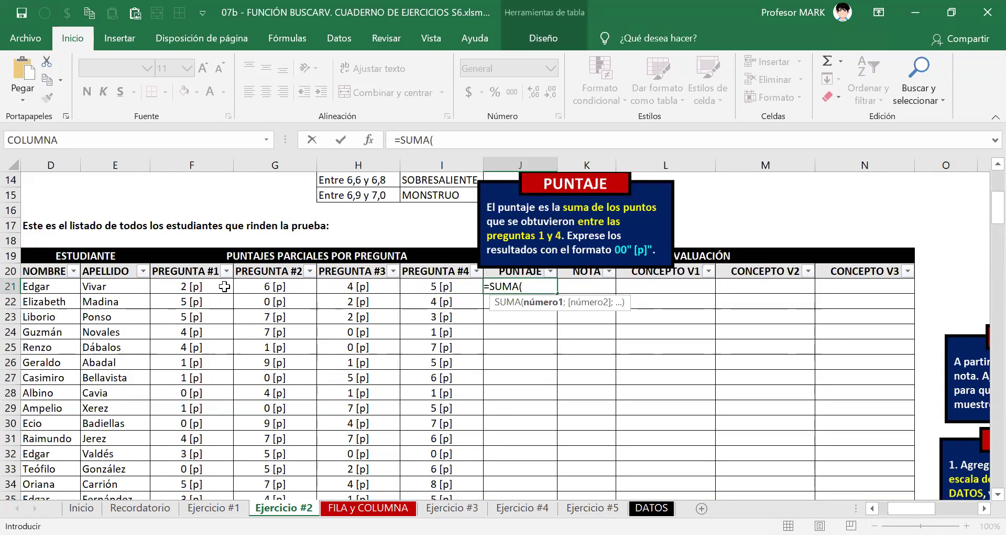
{"action": "left_click", "coordinate": [184, 286]}
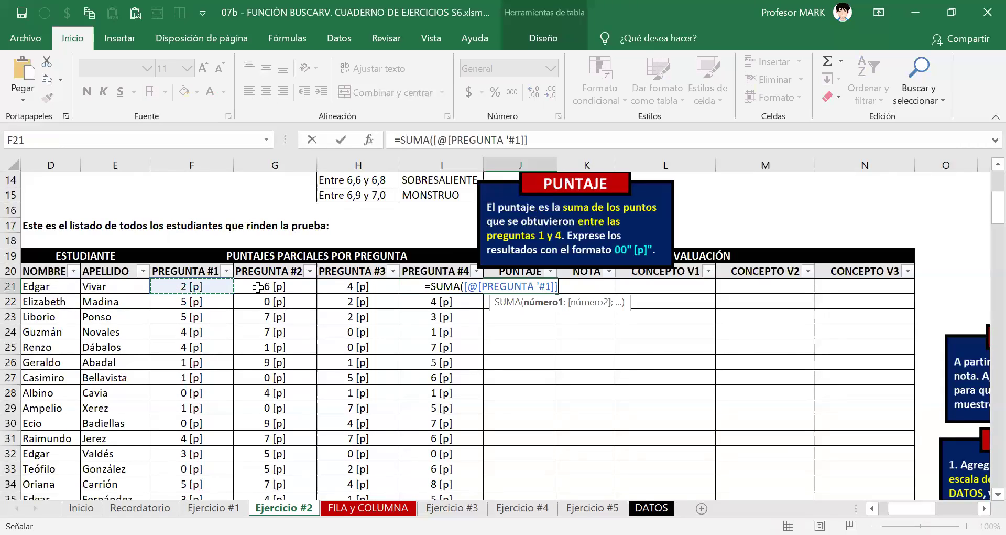
{"action": "left_click", "coordinate": [441, 286], "text": "shift"}
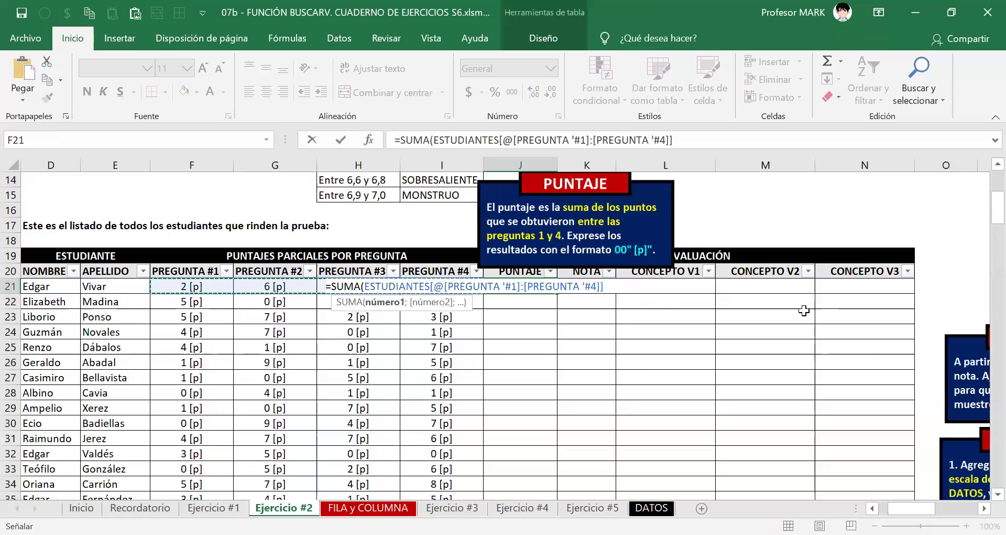
{"action": "type", "text": ")"}
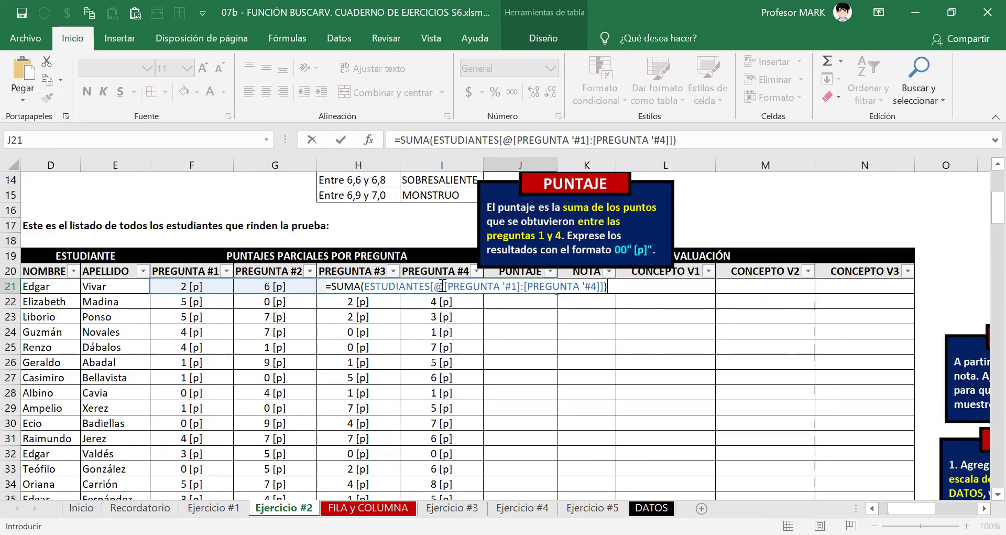
{"action": "left_click_drag", "start_coordinate": [432, 286], "coordinate": [519, 286]}
{"action": "left_click_drag", "start_coordinate": [520, 287], "coordinate": [524, 286]}
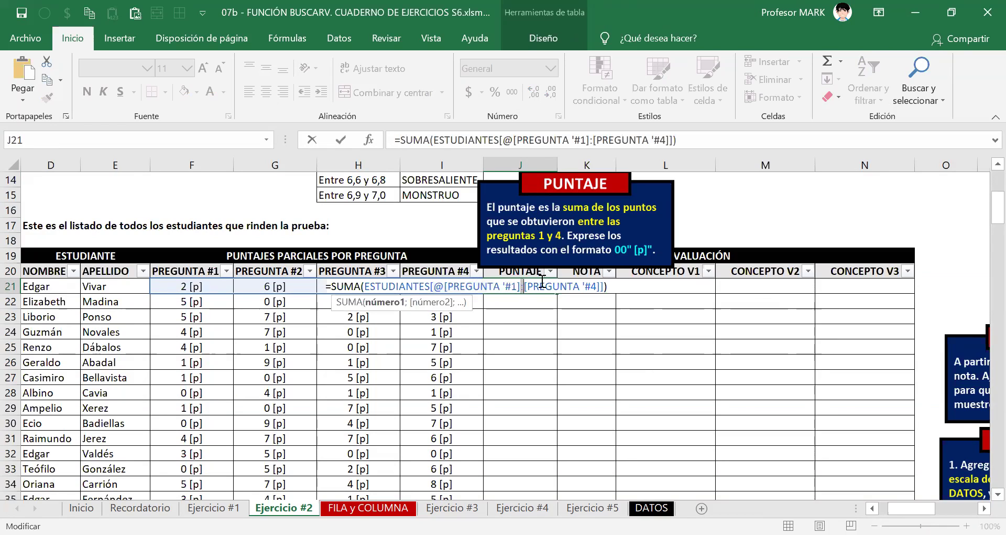
{"action": "left_click", "coordinate": [535, 284]}
{"action": "left_click_drag", "start_coordinate": [527, 285], "coordinate": [606, 286]}
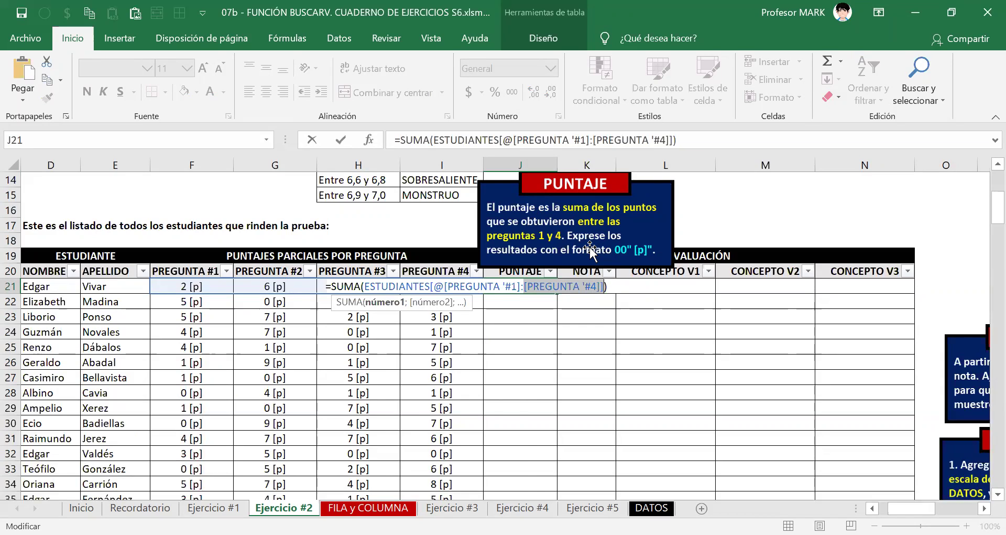
{"action": "key", "text": "Return"}
{"action": "key", "text": "Up"}
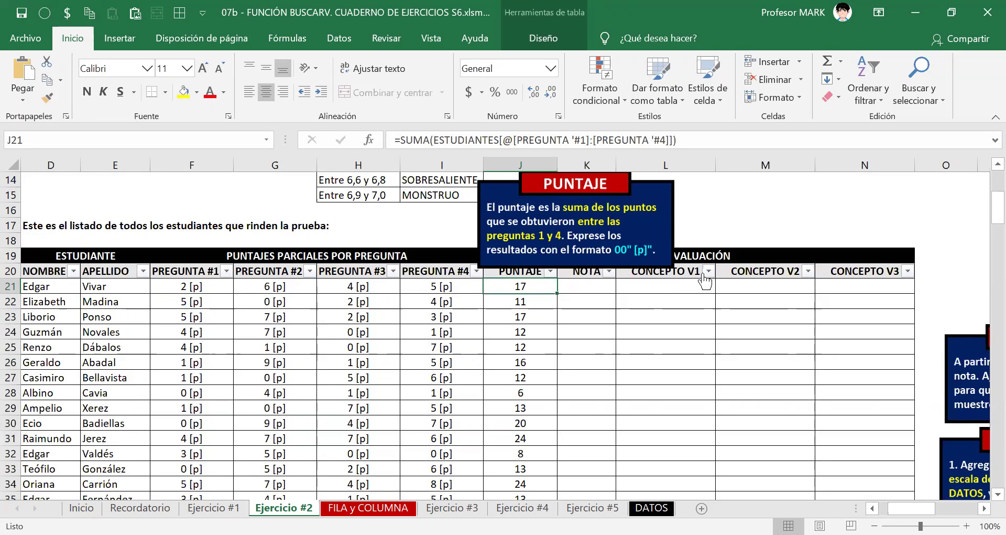
Step: Select the PUNTAJE scores of all students, J21:J41
{"action": "key", "text": "ctrl+shift+Down"}
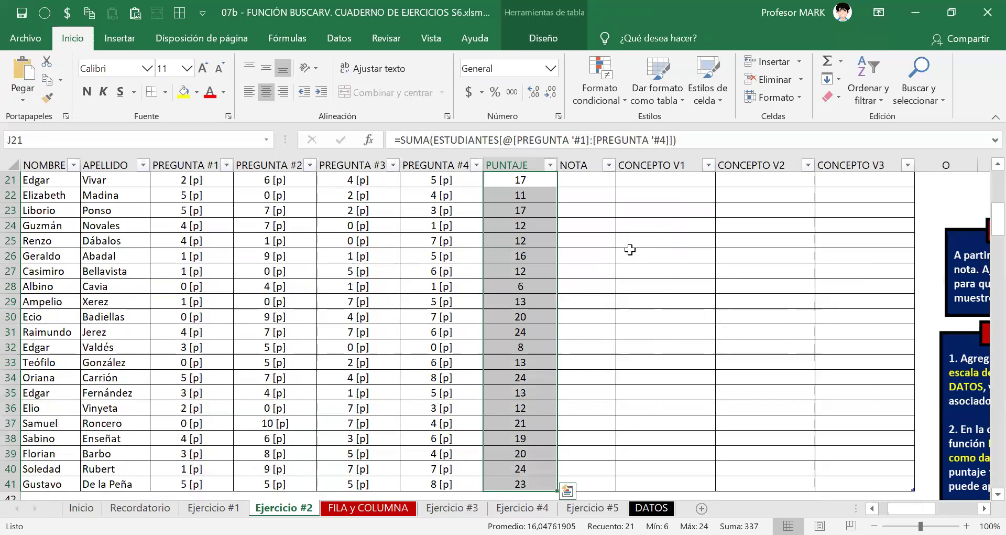
{"action": "scroll", "coordinate": [634, 250], "scroll_direction": "up", "scroll_amount": 3}
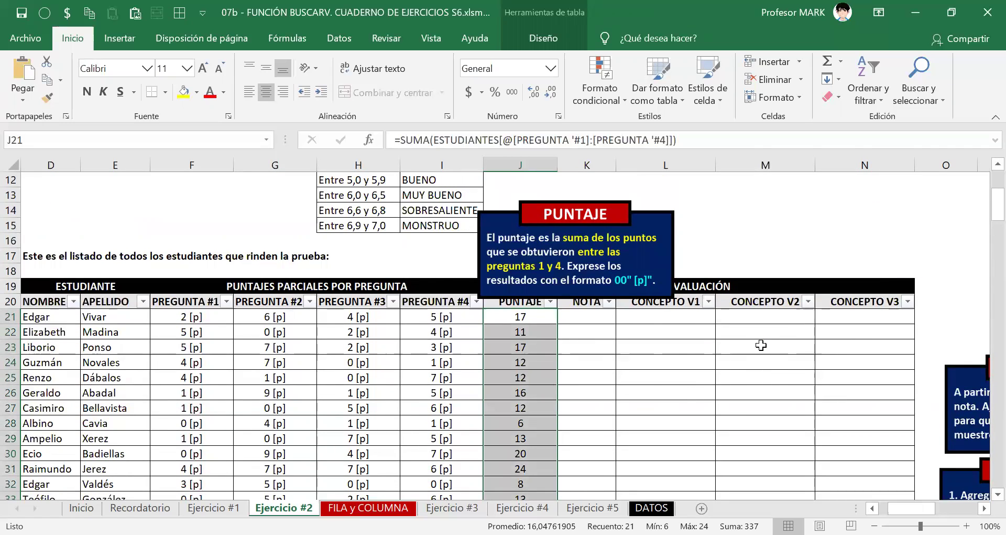
{"action": "key", "text": "ctrl+1"}
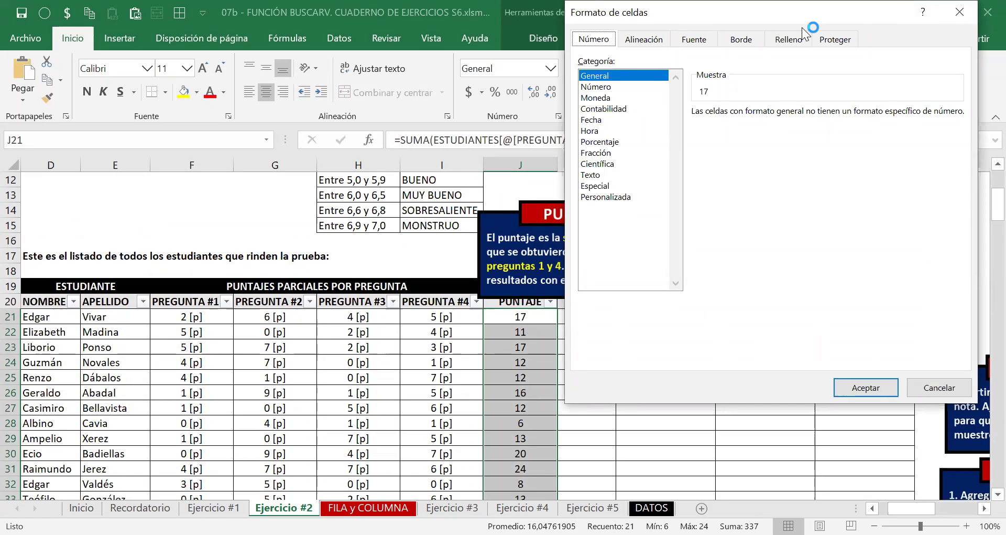
{"action": "left_click_drag", "start_coordinate": [827, 15], "coordinate": [306, 68]}
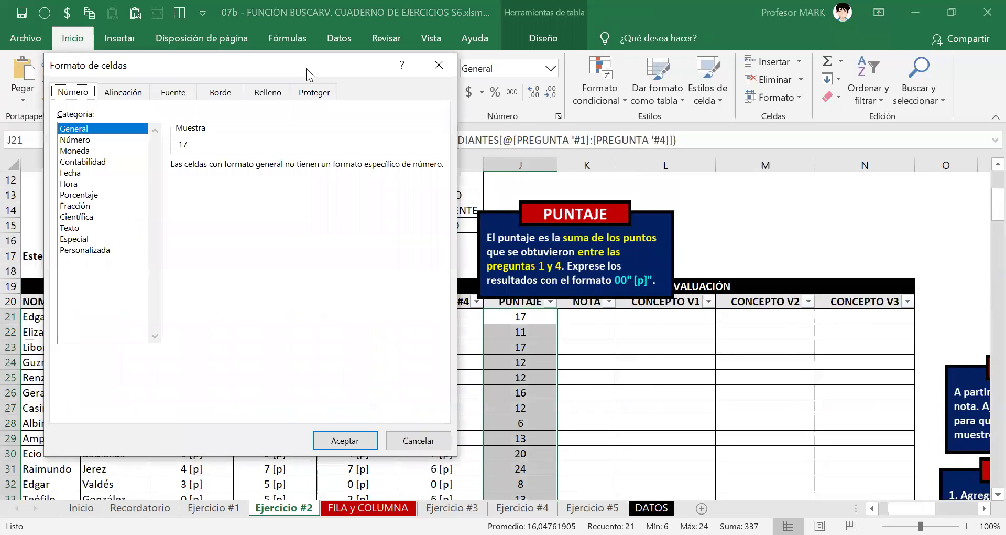
{"action": "left_click", "coordinate": [449, 64]}
Step: Apply the custom number format 00" [p]" to the selected PUNTAJE scores
{"action": "scroll", "coordinate": [536, 223], "scroll_direction": "down", "scroll_amount": 3}
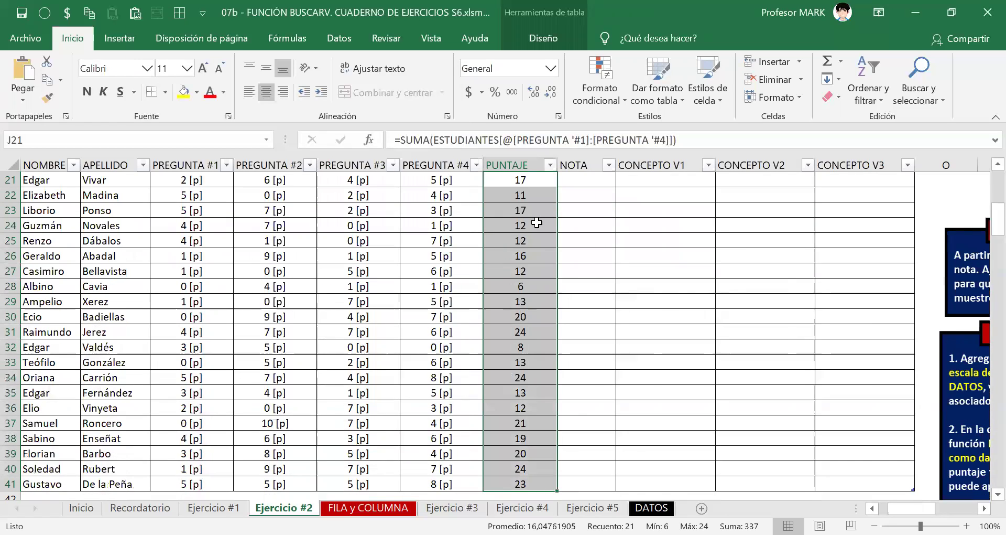
{"action": "right_click", "coordinate": [537, 223]}
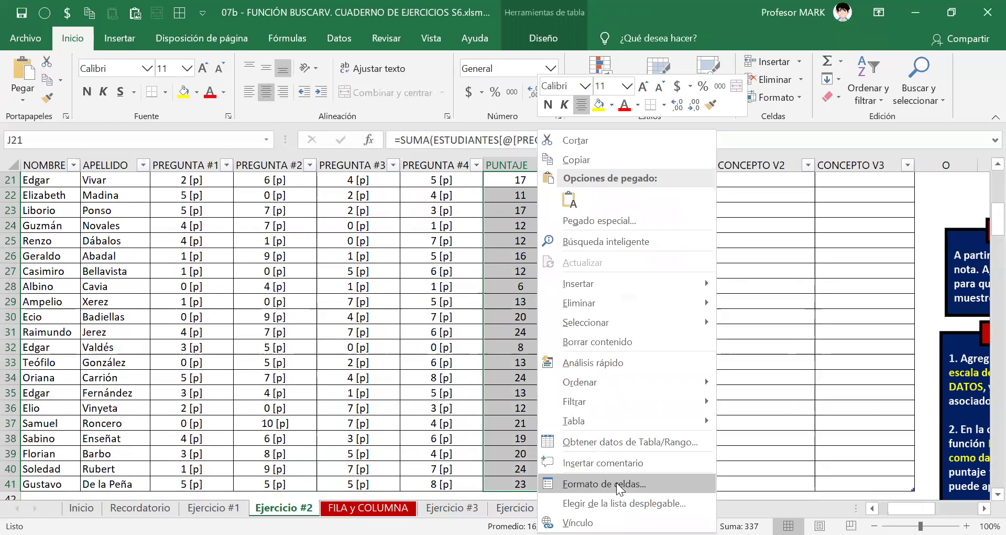
{"action": "left_click", "coordinate": [616, 482]}
{"action": "left_click", "coordinate": [70, 251]}
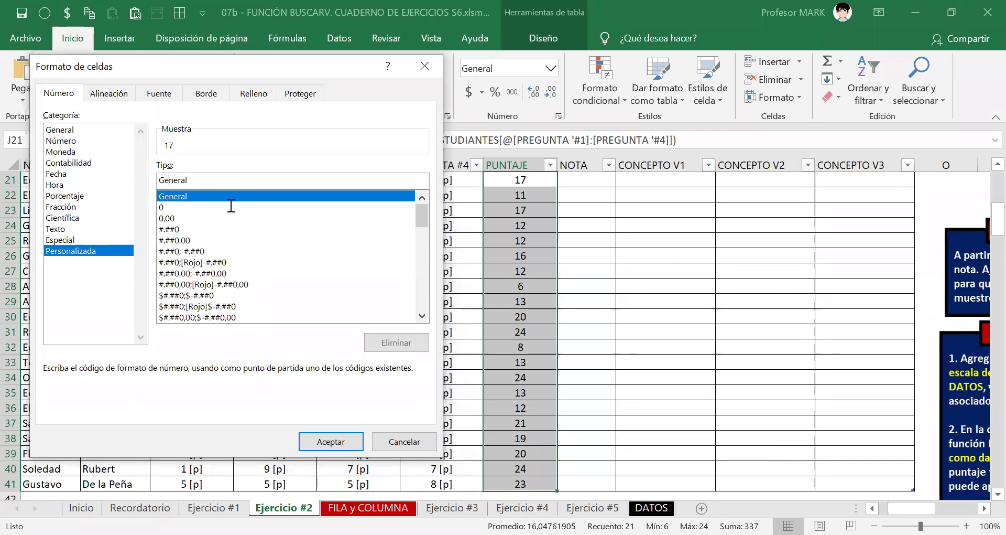
{"action": "left_click_drag", "start_coordinate": [245, 66], "coordinate": [230, 91]}
{"action": "left_click_drag", "start_coordinate": [217, 208], "coordinate": [89, 212]}
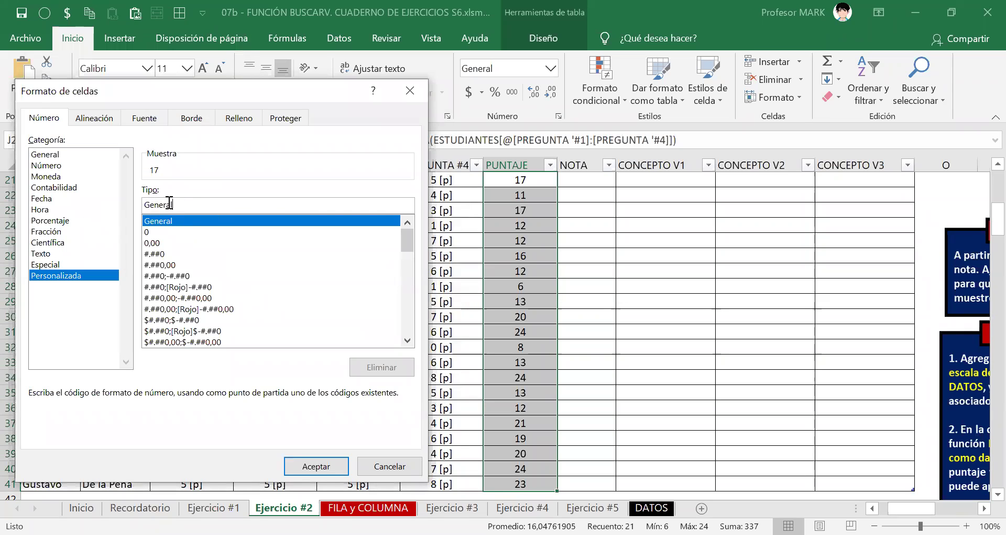
{"action": "left_click_drag", "start_coordinate": [191, 205], "coordinate": [141, 204]}
{"action": "key", "text": "BackSpace"}
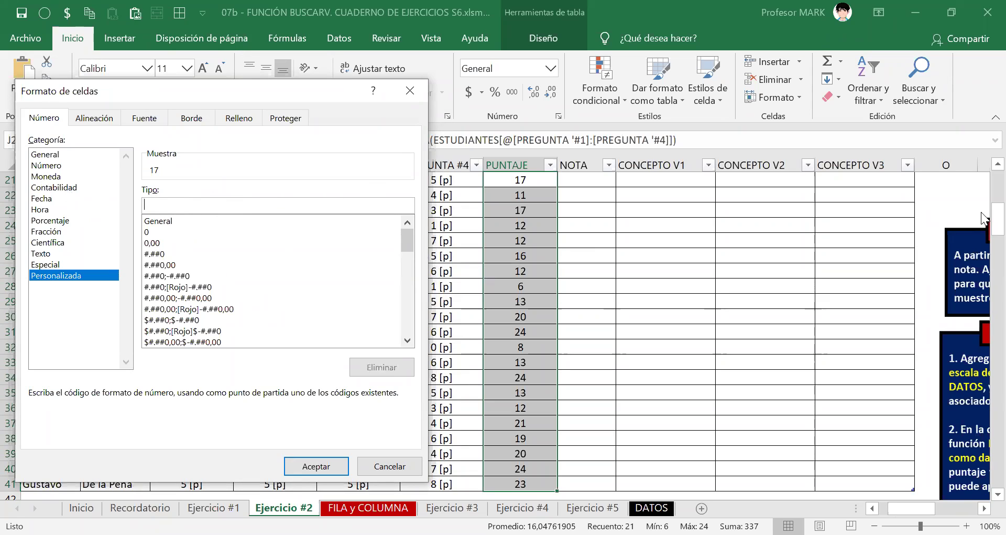
{"action": "type", "text": "00\" [P"}
{"action": "key", "text": "BackSpace"}
{"action": "type", "text": "p]\""}
{"action": "key", "text": "Return"}
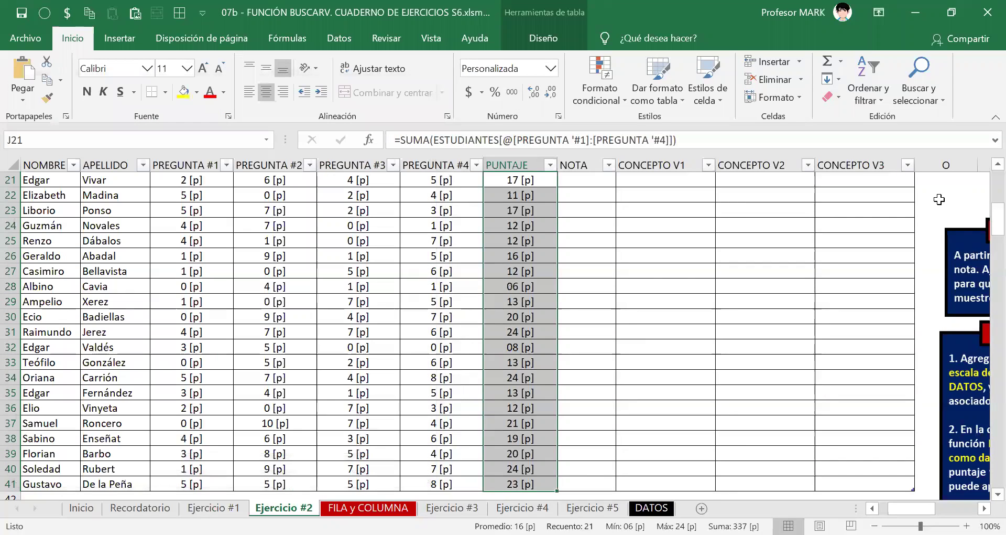
Step: Review the formatted scores down the whole PUNTAJE column
{"action": "scroll", "coordinate": [542, 337], "scroll_direction": "up", "scroll_amount": 1}
{"action": "scroll", "coordinate": [542, 337], "scroll_direction": "up", "scroll_amount": 3}
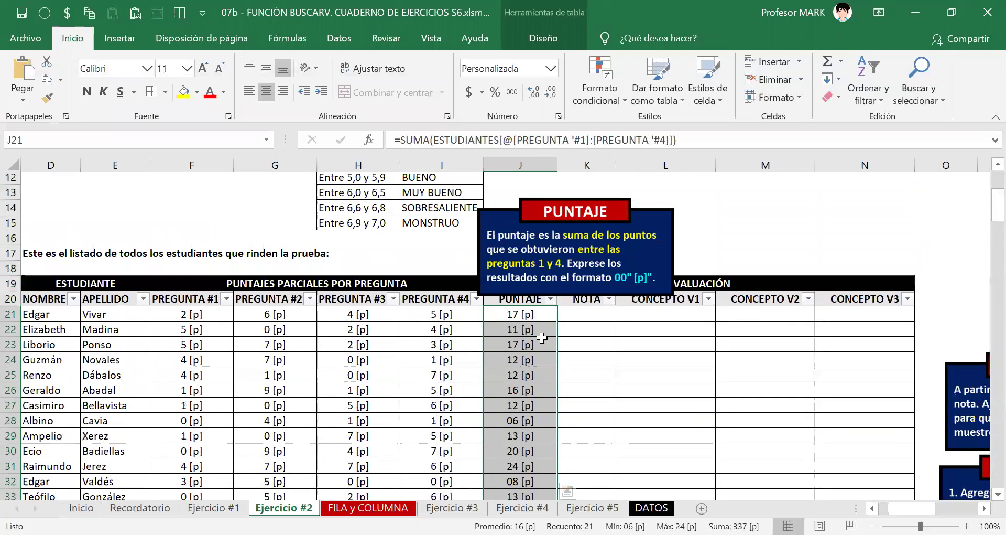
{"action": "scroll", "coordinate": [527, 361], "scroll_direction": "down", "scroll_amount": 1}
{"action": "left_click", "coordinate": [527, 362]}
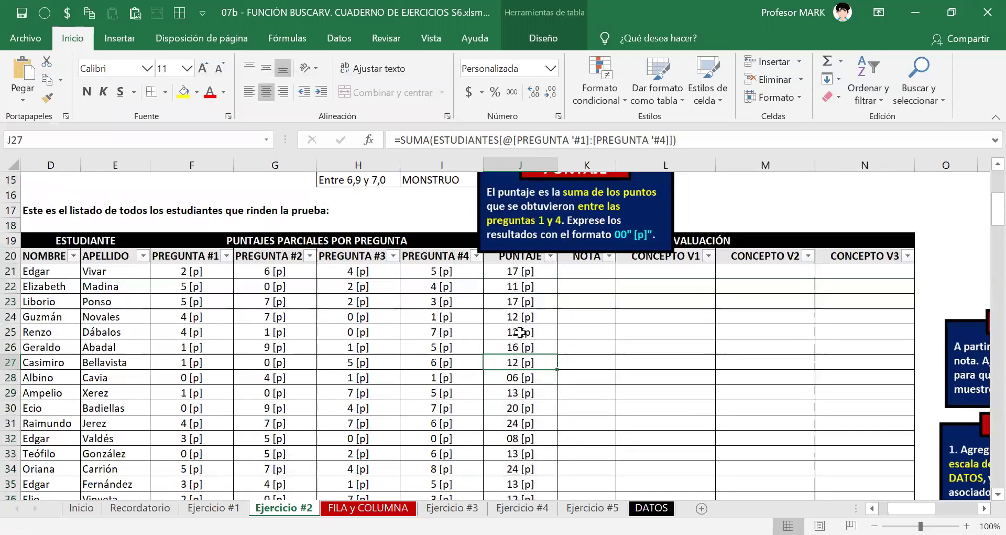
{"action": "scroll", "coordinate": [513, 342], "scroll_direction": "down", "scroll_amount": 3}
{"action": "scroll", "coordinate": [513, 342], "scroll_direction": "up", "scroll_amount": 3}
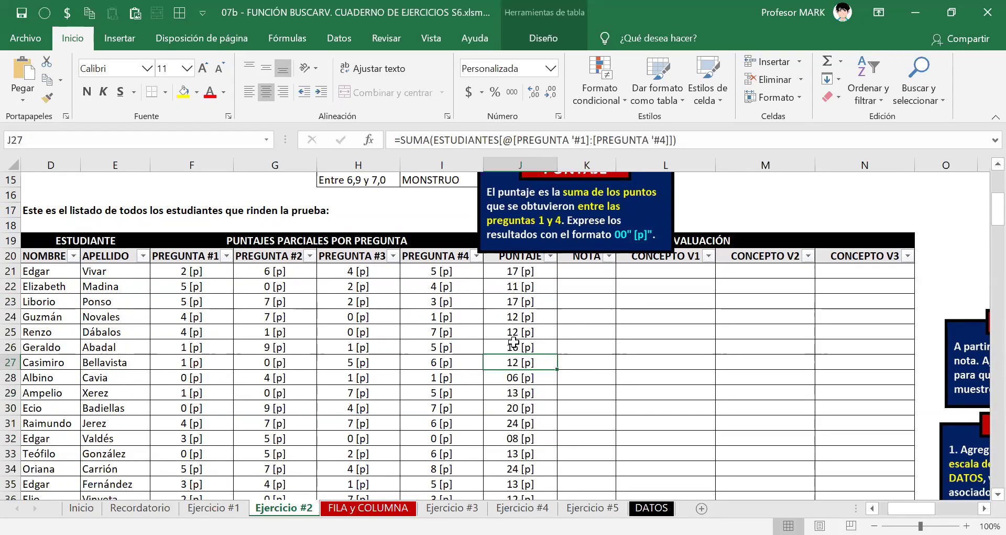
Step: Move the PUNTAJE instruction image beside the table from column O, and the NOTA image over the PREGUNTA #3 and PREGUNTA #4 columns
{"action": "scroll", "coordinate": [658, 215], "scroll_direction": "up", "scroll_amount": 2}
{"action": "left_click_drag", "start_coordinate": [545, 323], "coordinate": [881, 296]}
{"action": "scroll", "coordinate": [881, 296], "scroll_direction": "down", "scroll_amount": 2}
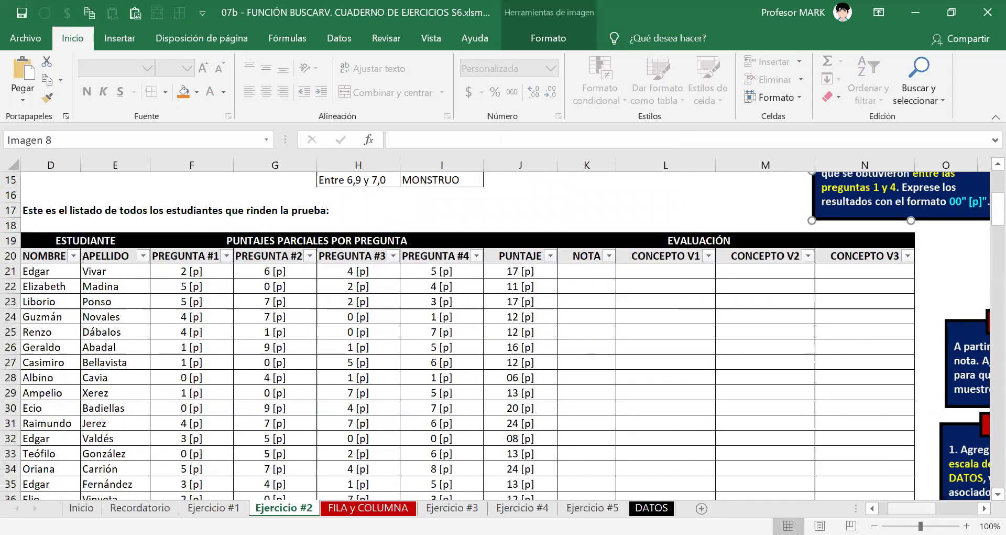
{"action": "scroll", "coordinate": [849, 362], "scroll_direction": "right", "scroll_amount": 2}
{"action": "left_click_drag", "start_coordinate": [849, 361], "coordinate": [294, 315]}
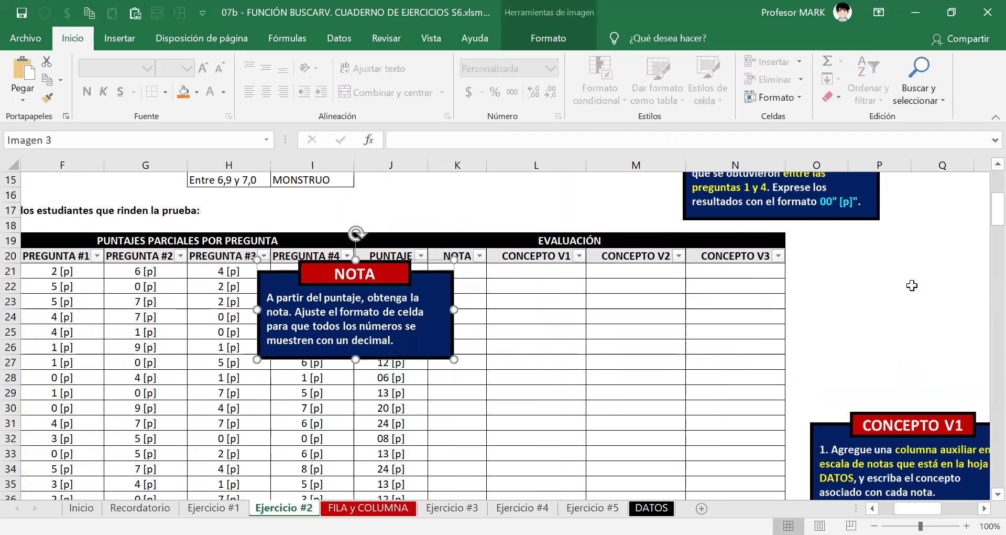
{"action": "left_click_drag", "start_coordinate": [768, 194], "coordinate": [898, 292]}
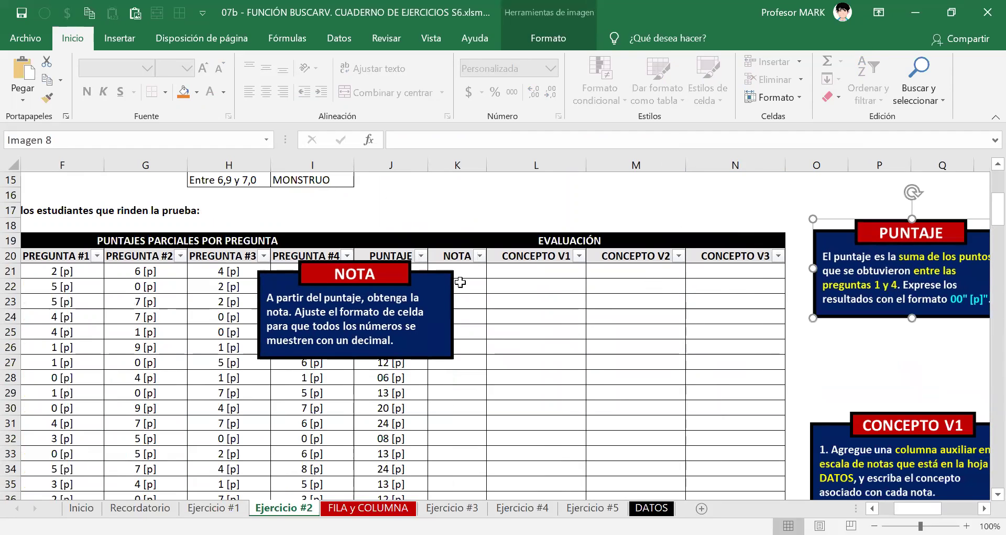
{"action": "left_click_drag", "start_coordinate": [361, 316], "coordinate": [327, 326]}
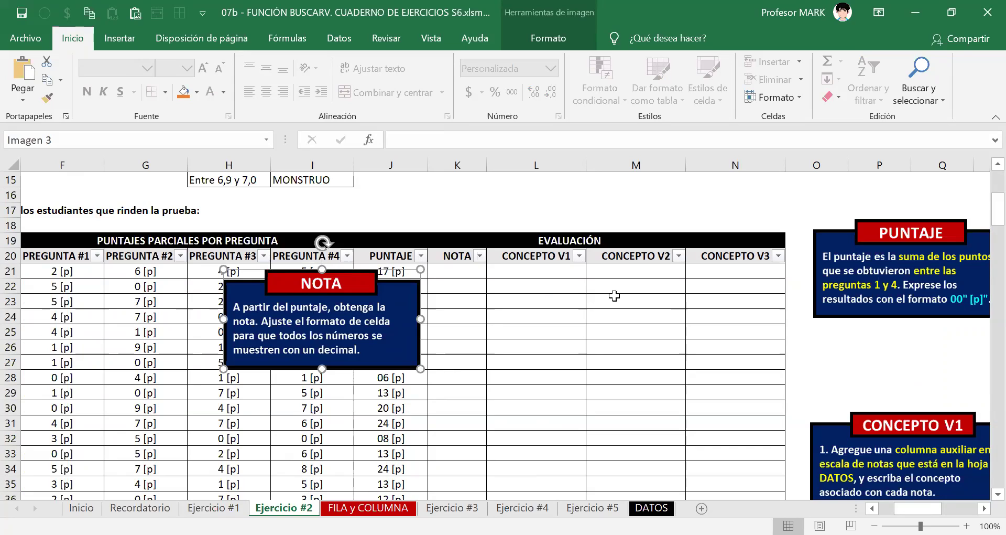
Step: Format the empty NOTA cells K21:K41 as Número with 1 decimal place
{"action": "left_click", "coordinate": [451, 269]}
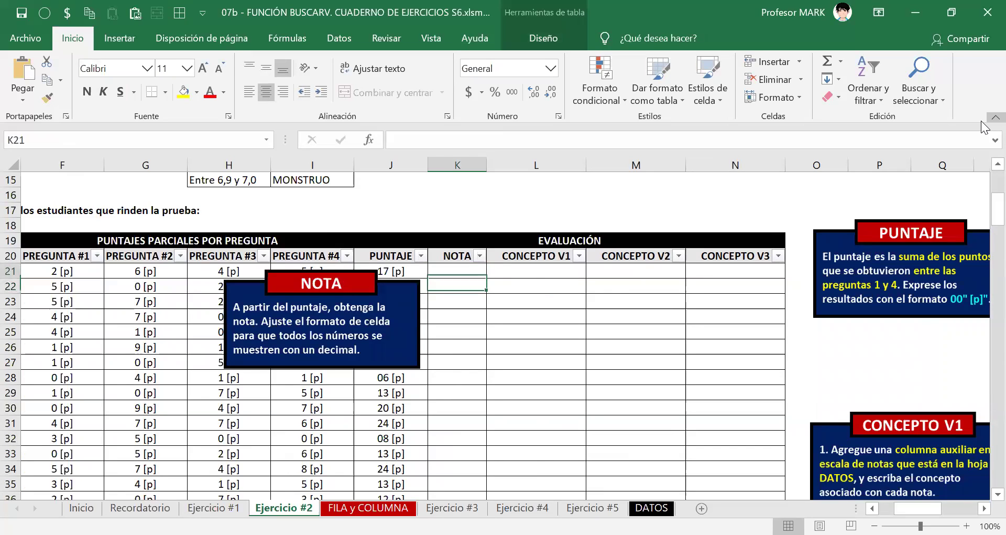
{"action": "key", "text": "ctrl+shift+Down"}
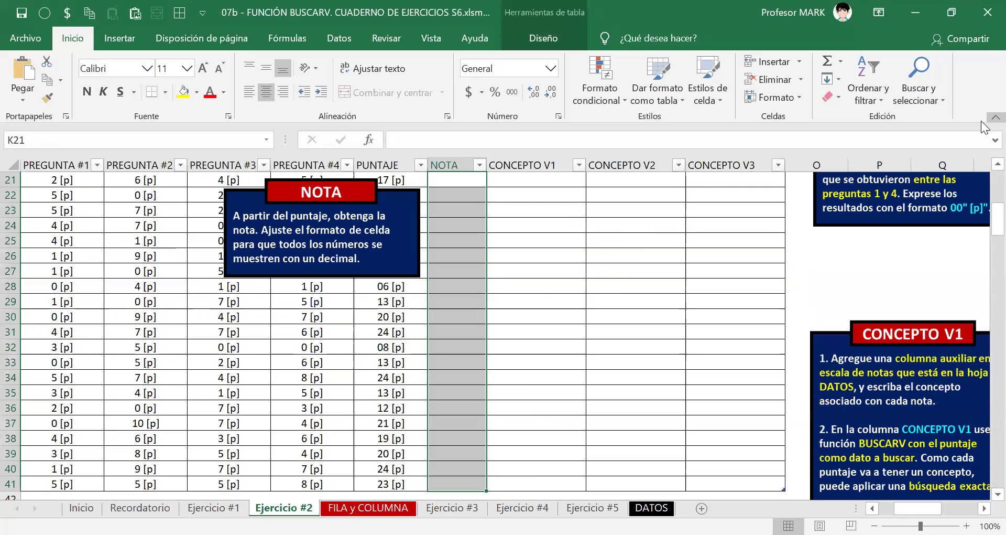
{"action": "scroll", "coordinate": [427, 414], "scroll_direction": "up", "scroll_amount": 2}
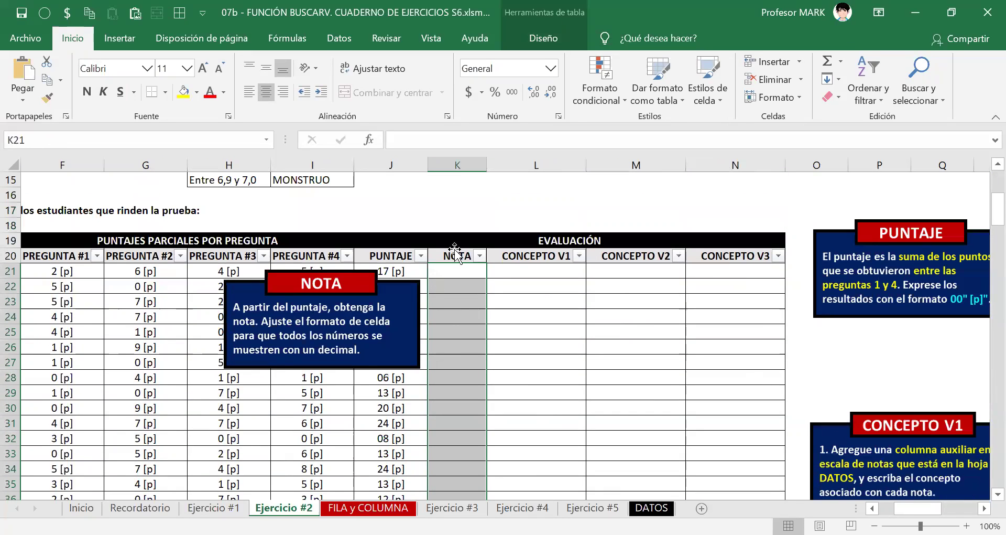
{"action": "right_click", "coordinate": [451, 414]}
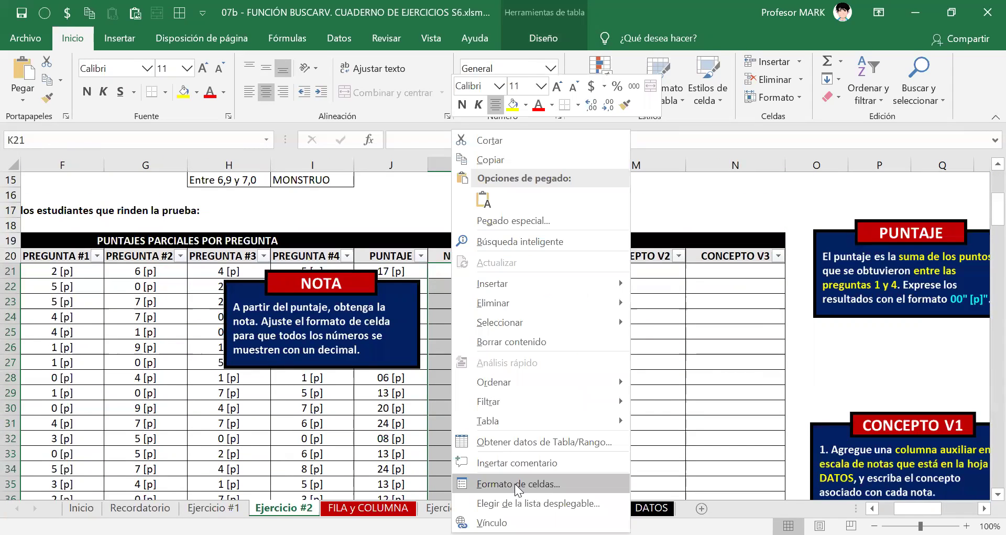
{"action": "left_click", "coordinate": [514, 484]}
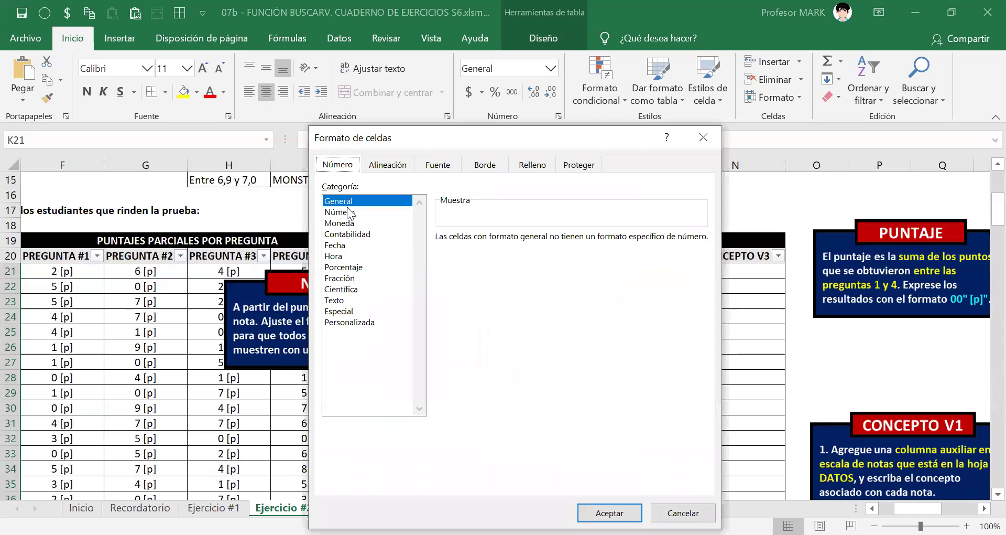
{"action": "key", "text": "Down"}
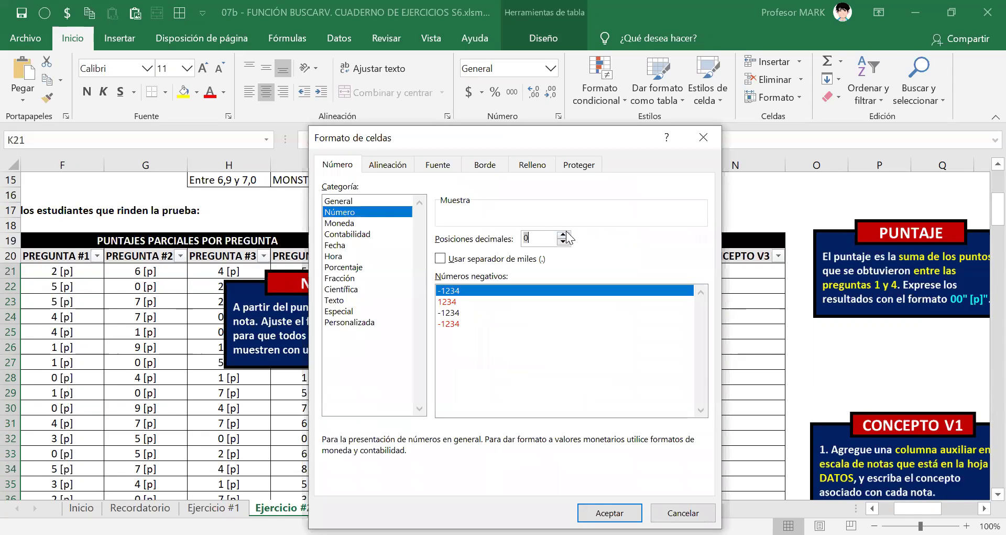
{"action": "left_click", "coordinate": [563, 234]}
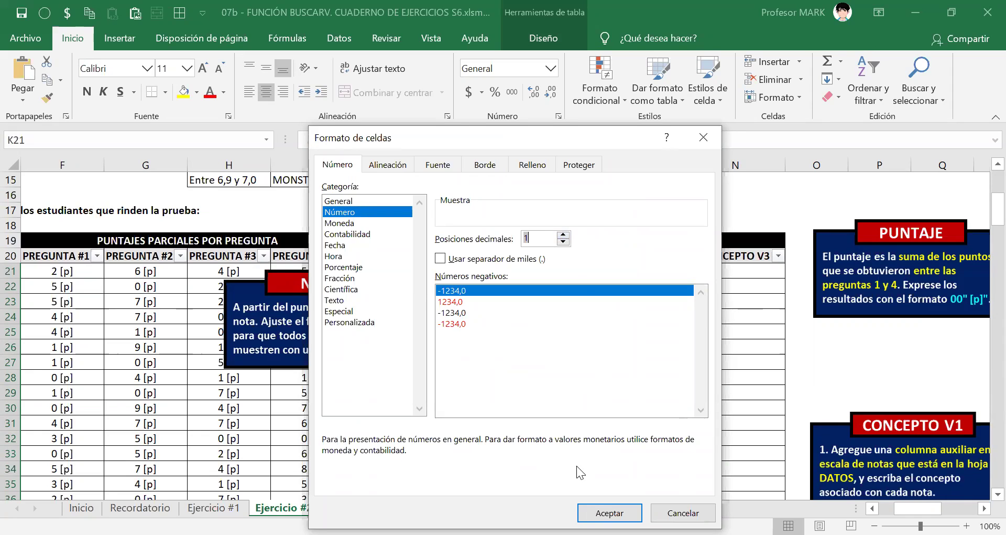
{"action": "left_click", "coordinate": [603, 511]}
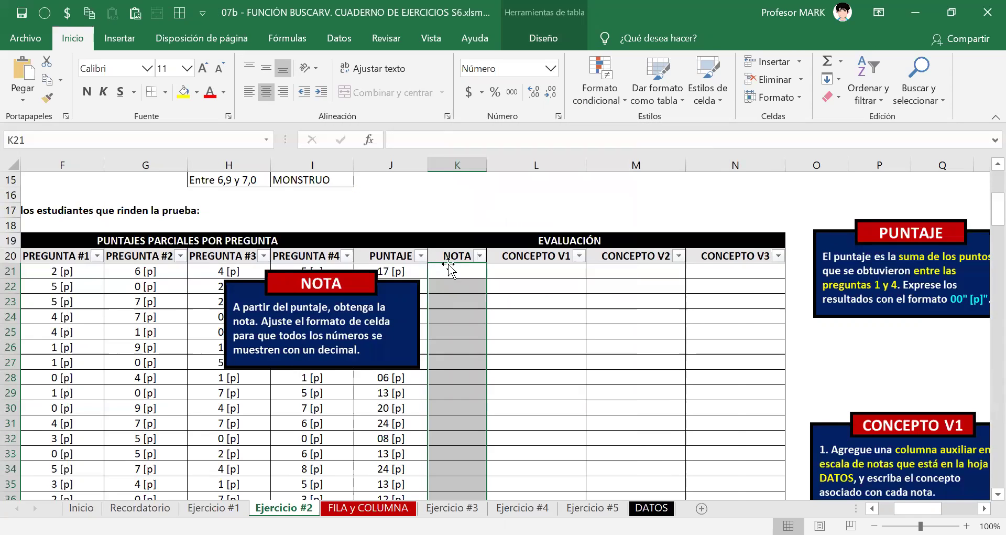
Step: Move the NOTA instruction image over the CONCEPTO V2 and CONCEPTO V3 headings, clear of the question scores
{"action": "left_click", "coordinate": [447, 270]}
{"action": "scroll", "coordinate": [453, 282], "scroll_direction": "down", "scroll_amount": 2}
{"action": "scroll", "coordinate": [453, 282], "scroll_direction": "down", "scroll_amount": 2}
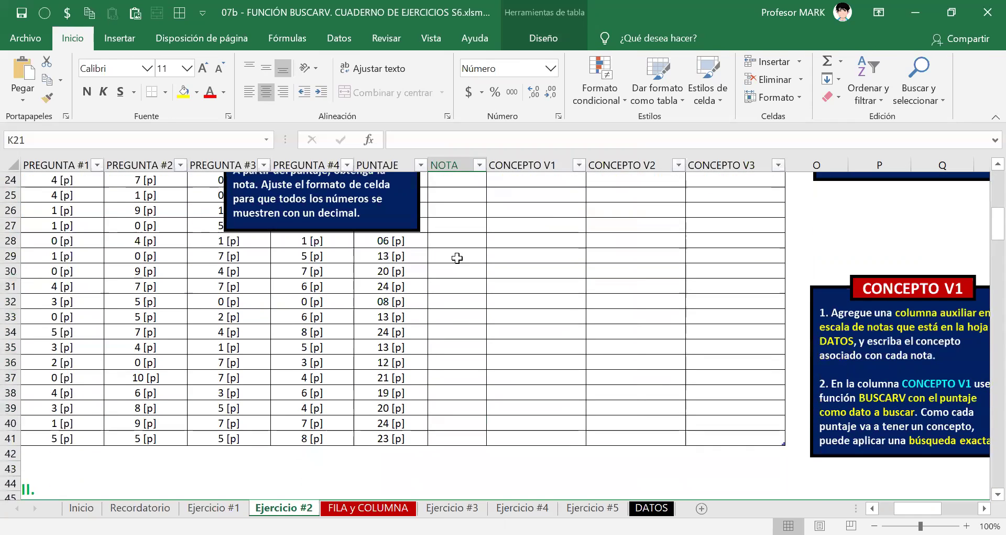
{"action": "scroll", "coordinate": [453, 282], "scroll_direction": "up", "scroll_amount": 3}
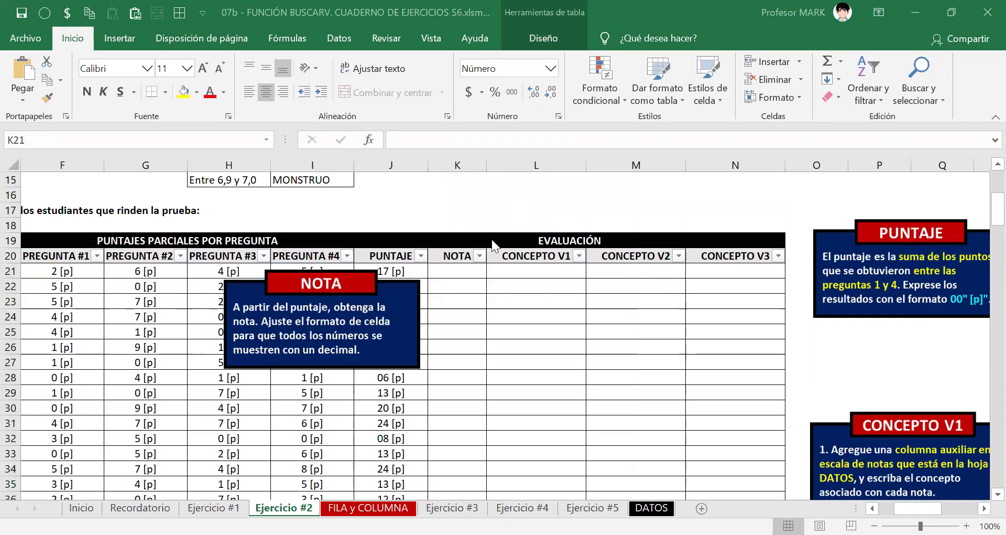
{"action": "left_click", "coordinate": [453, 267]}
{"action": "left_click_drag", "start_coordinate": [313, 299], "coordinate": [673, 200]}
Step: Copy the full text of the PUNTAJE formula in J21, leaving the formula in place
{"action": "left_click", "coordinate": [383, 276]}
{"action": "key", "text": "ctrl+Down"}
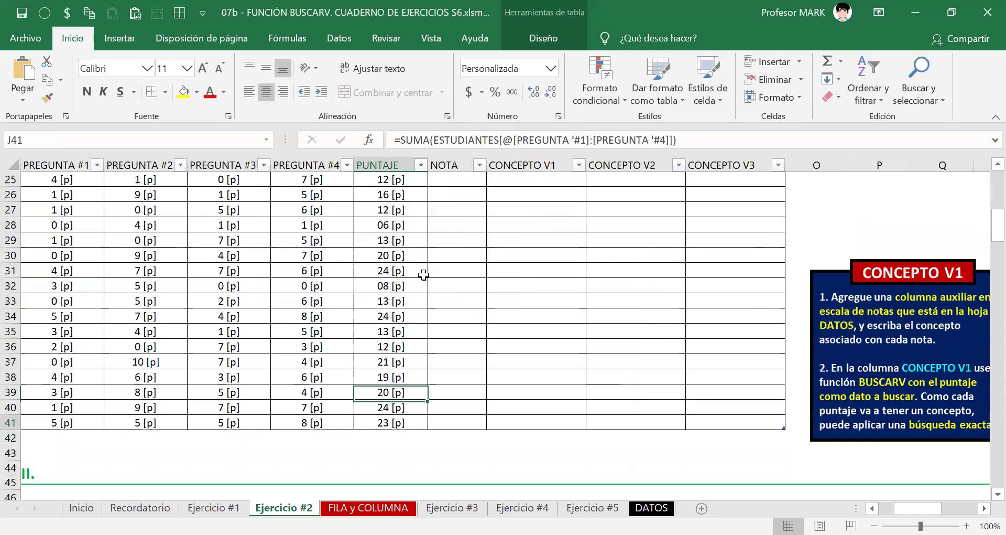
{"action": "scroll", "coordinate": [414, 294], "scroll_direction": "down", "scroll_amount": 2}
{"action": "scroll", "coordinate": [394, 314], "scroll_direction": "up", "scroll_amount": 9}
{"action": "scroll", "coordinate": [394, 315], "scroll_direction": "down", "scroll_amount": 2}
{"action": "double_click", "coordinate": [386, 347]}
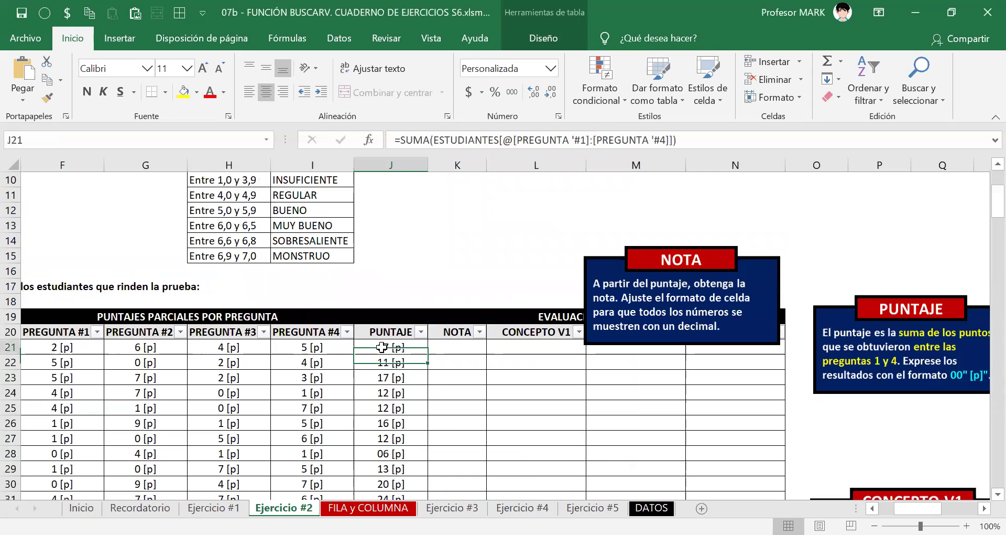
{"action": "left_click_drag", "start_coordinate": [198, 346], "coordinate": [492, 348]}
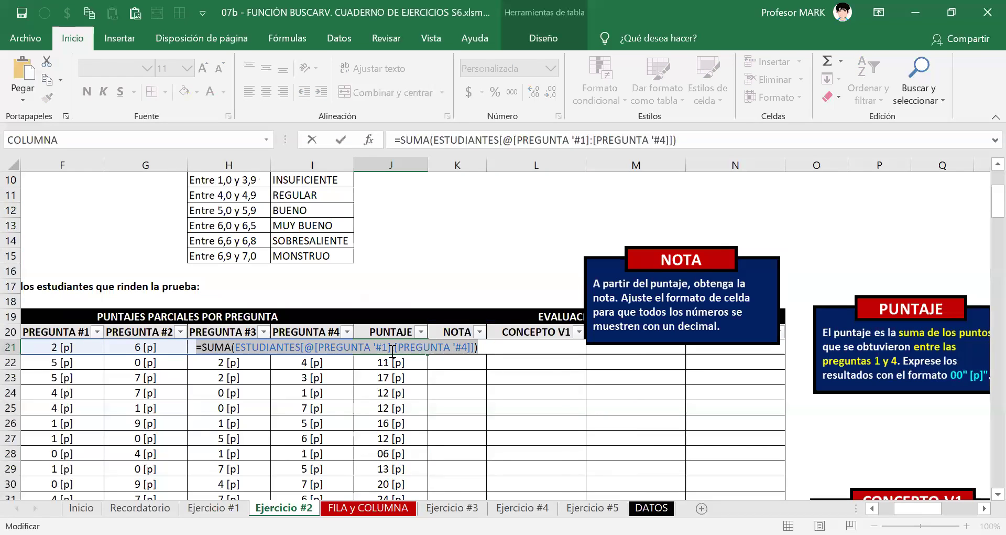
{"action": "right_click", "coordinate": [393, 351]}
{"action": "left_click", "coordinate": [414, 381]}
{"action": "key", "text": "Return"}
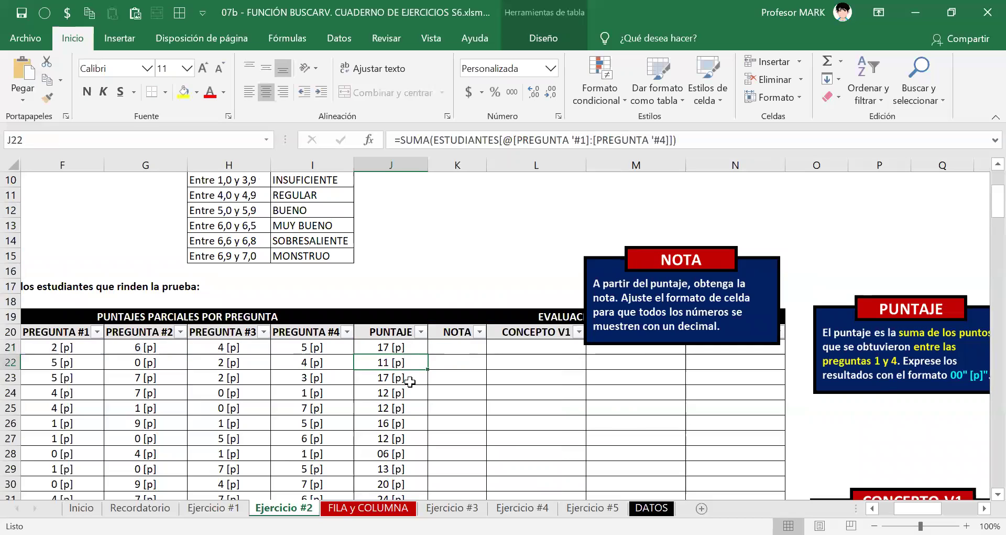
Step: Move the NOTA instruction image just above the EVALUACIÓN heading, over the CONCEPTO V1 and CONCEPTO V2 columns
{"action": "key", "text": "Up"}
{"action": "key", "text": "Right"}
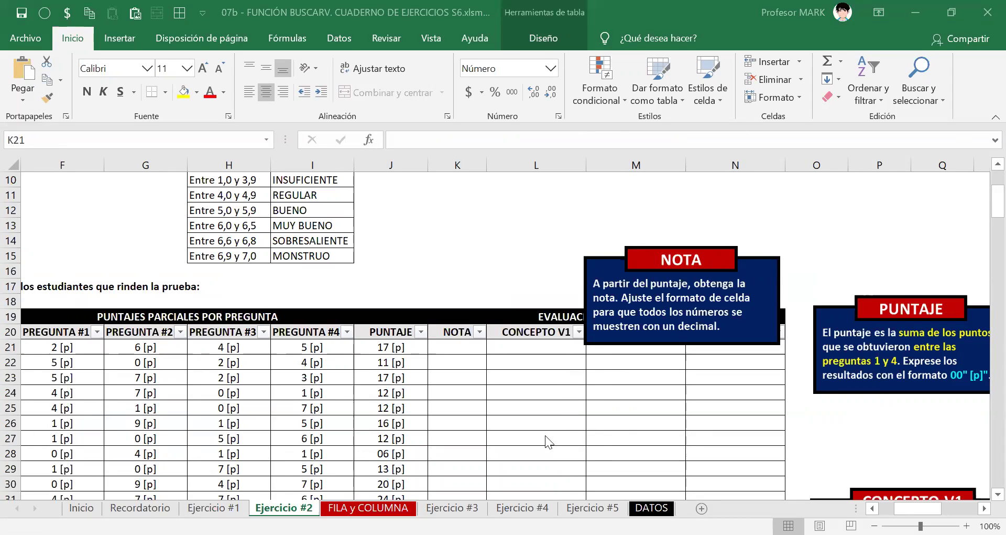
{"action": "left_click", "coordinate": [446, 344]}
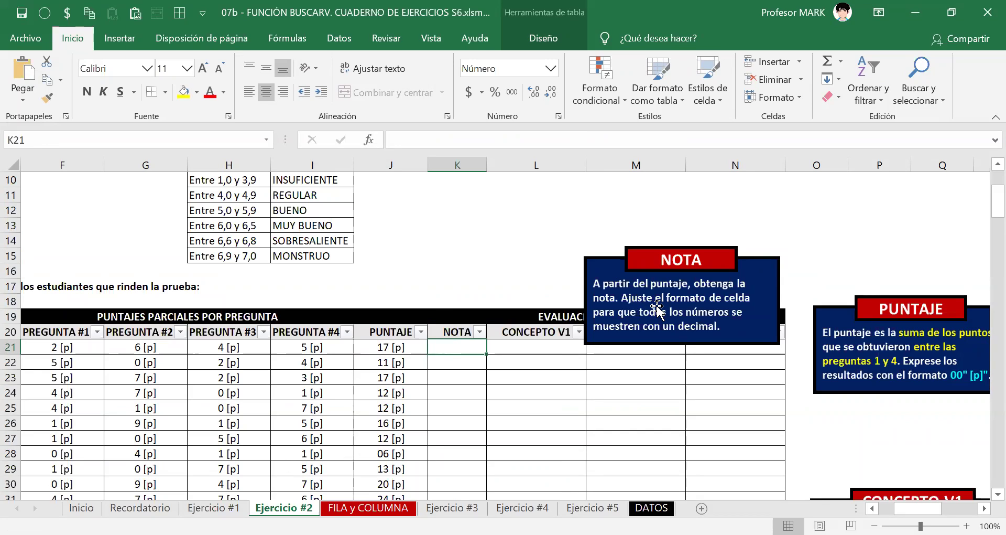
{"action": "left_click_drag", "start_coordinate": [654, 311], "coordinate": [576, 274]}
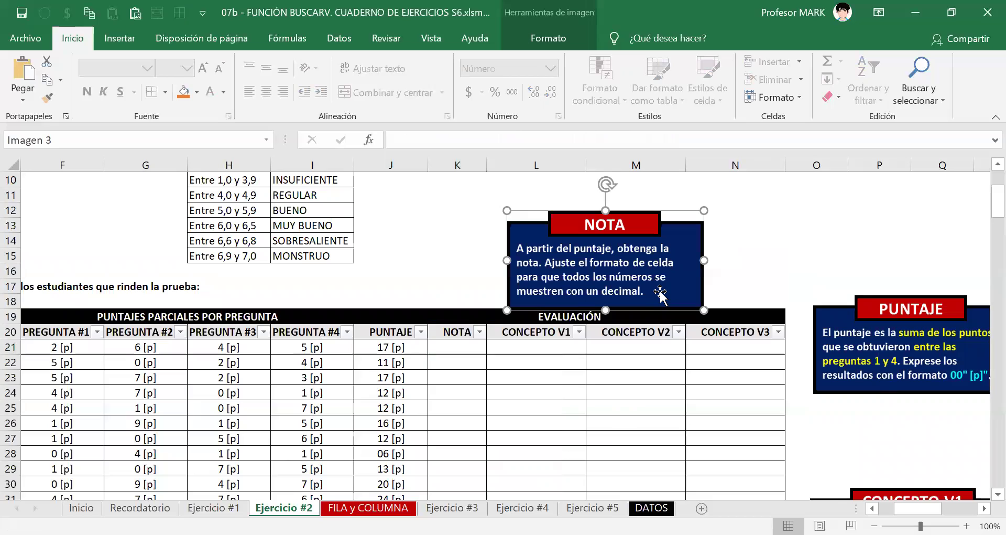
{"action": "key", "text": "alt+Tab"}
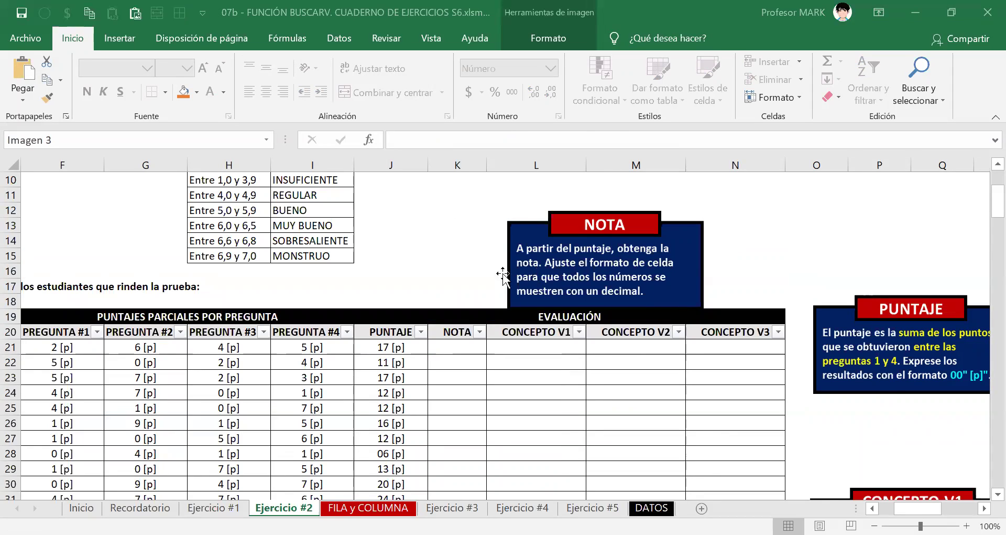
Step: Move the NOTA instruction image so it sits just above the NOTA, CONCEPTO V1 and CONCEPTO V2 columns
{"action": "left_click_drag", "start_coordinate": [503, 274], "coordinate": [451, 274]}
{"action": "left_click", "coordinate": [447, 347]}
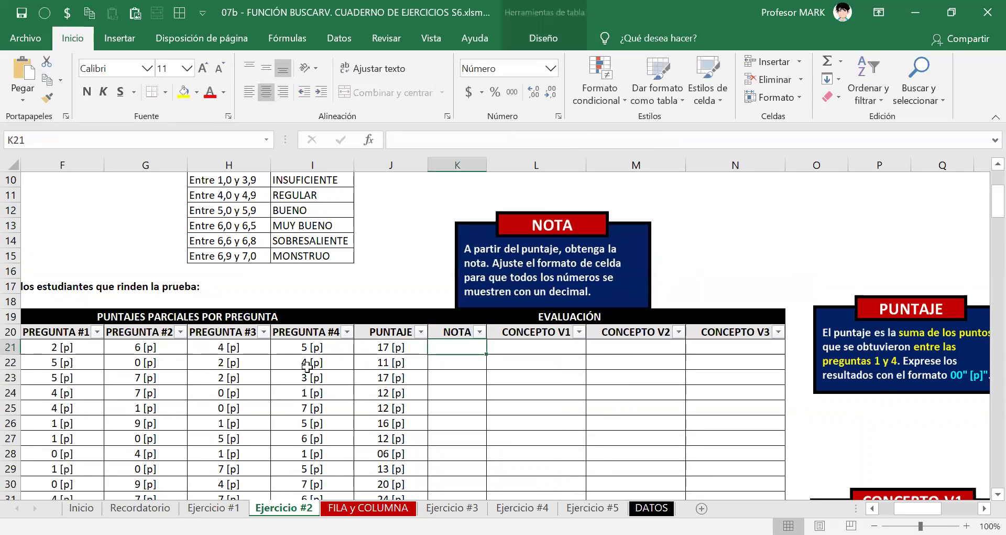
Step: Move the DATOS sheet so that it comes directly after Ejercicio #2 in the workbook
{"action": "scroll", "coordinate": [373, 381], "scroll_direction": "down", "scroll_amount": 4}
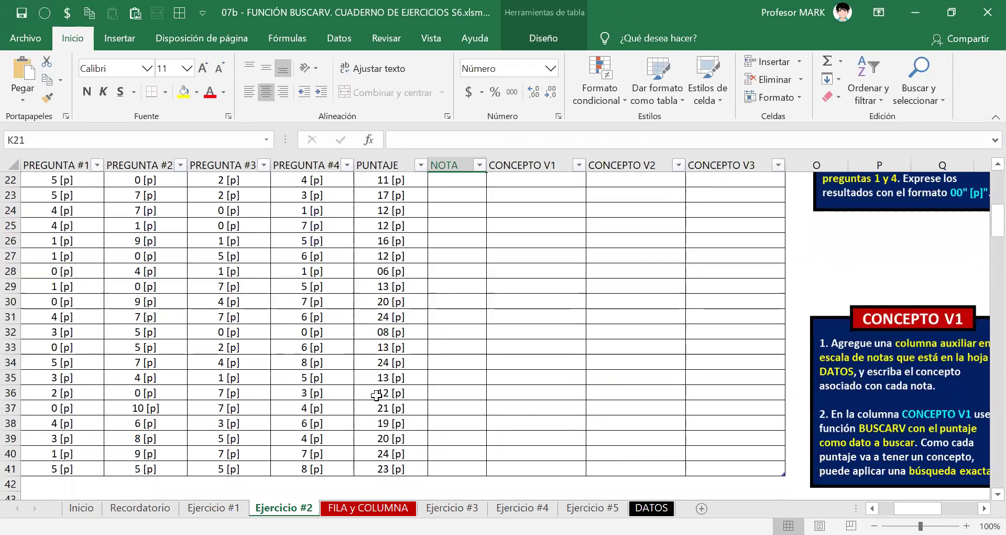
{"action": "left_click_drag", "start_coordinate": [917, 507], "coordinate": [954, 508]}
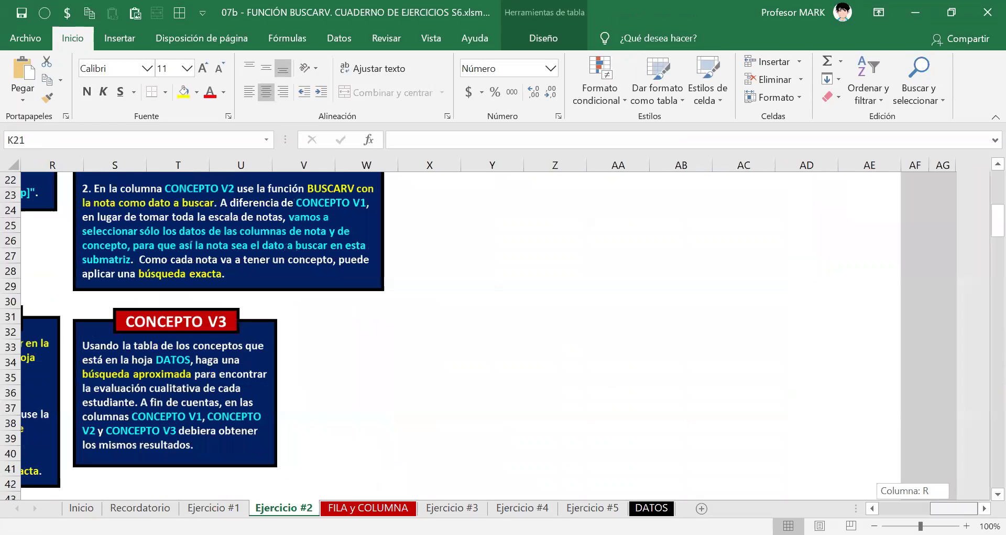
{"action": "scroll", "coordinate": [714, 413], "scroll_direction": "up", "scroll_amount": 6}
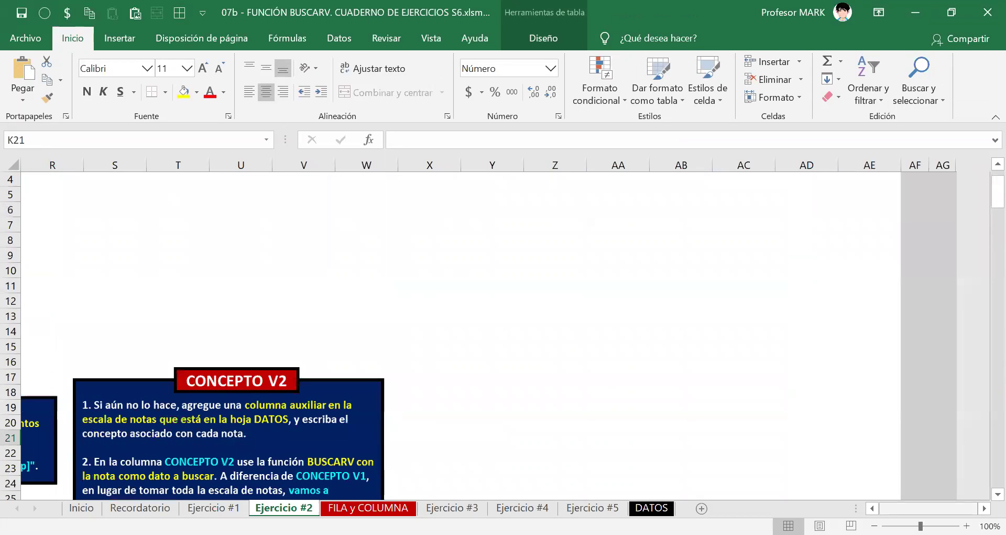
{"action": "key", "text": "ctrl+BackSpace"}
{"action": "scroll", "coordinate": [509, 355], "scroll_direction": "down", "scroll_amount": 4}
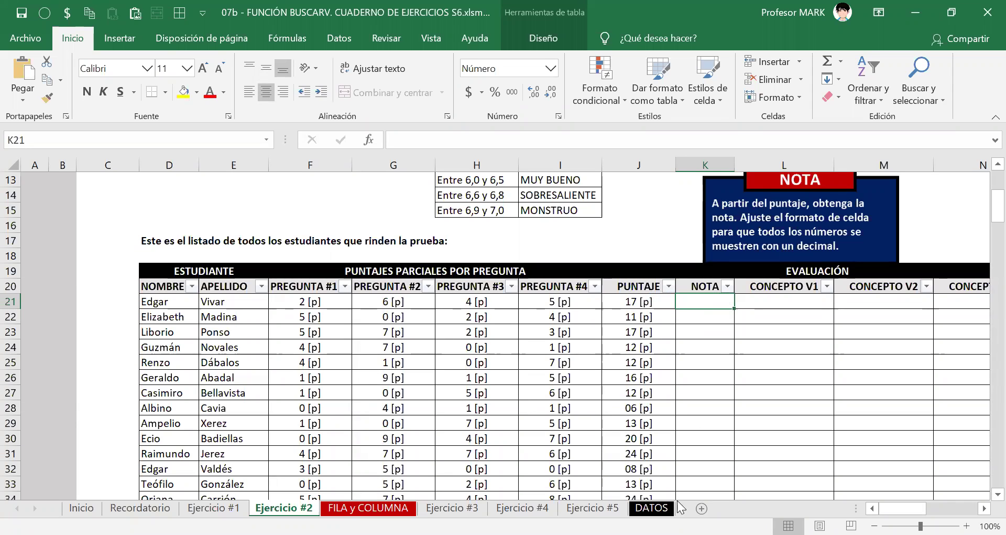
{"action": "left_click", "coordinate": [653, 507]}
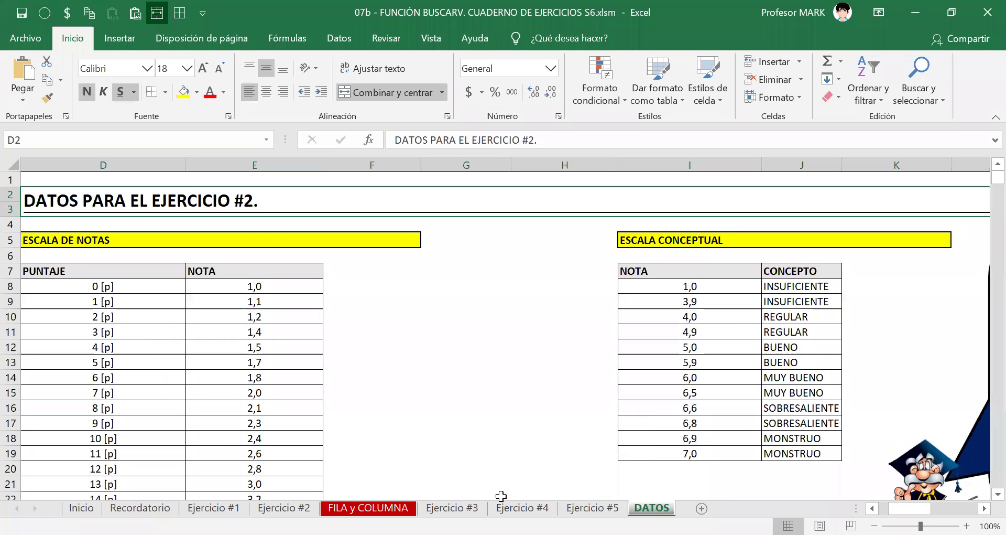
{"action": "left_click_drag", "start_coordinate": [351, 505], "coordinate": [348, 507]}
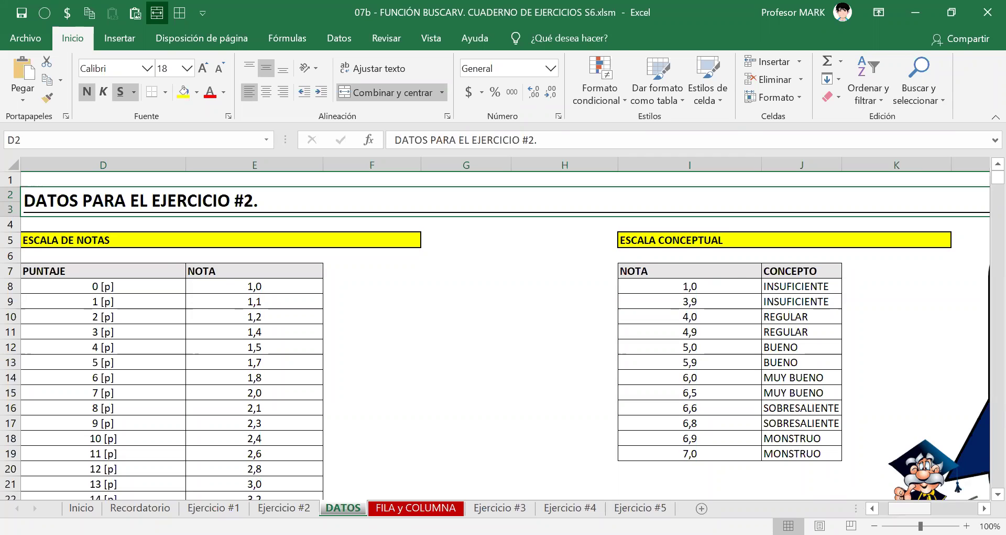
Step: Copy the ESCALA DE NOTAS range D7:E38 from DATOS to cell Z5 of Ejercicio #2
{"action": "scroll", "coordinate": [279, 253], "scroll_direction": "left", "scroll_amount": 3}
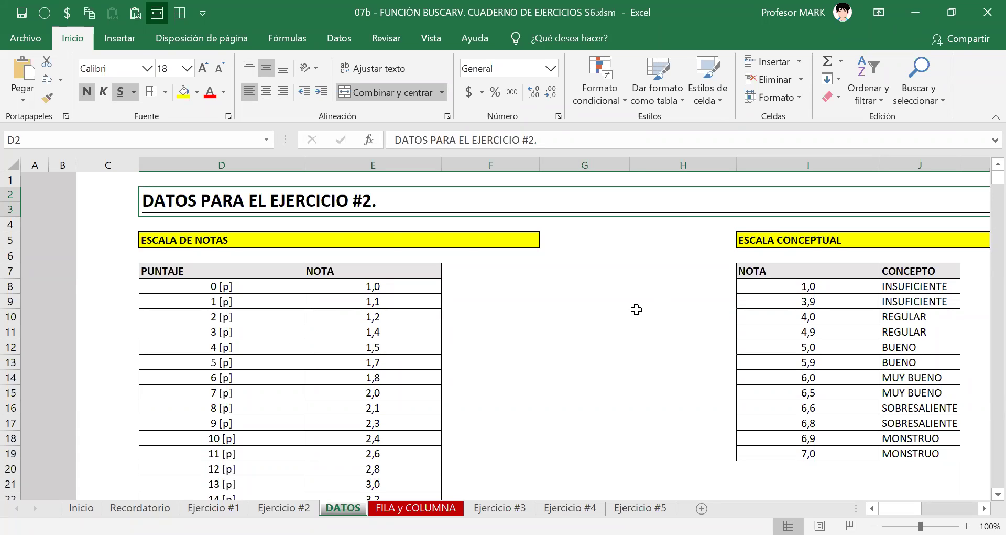
{"action": "scroll", "coordinate": [191, 226], "scroll_direction": "down", "scroll_amount": 1}
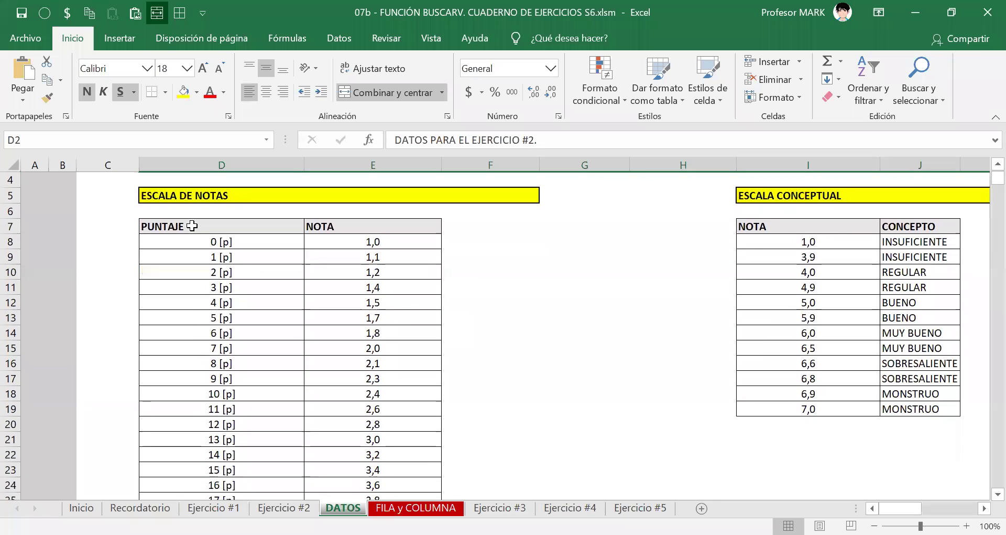
{"action": "left_click_drag", "start_coordinate": [191, 225], "coordinate": [175, 395]}
{"action": "left_click_drag", "start_coordinate": [373, 241], "coordinate": [384, 424]}
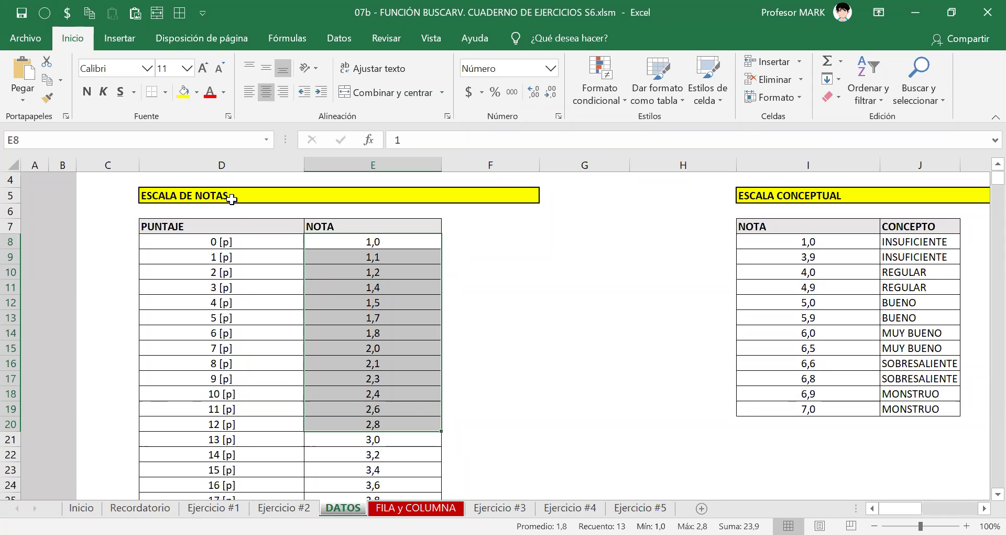
{"action": "left_click_drag", "start_coordinate": [228, 227], "coordinate": [227, 226]}
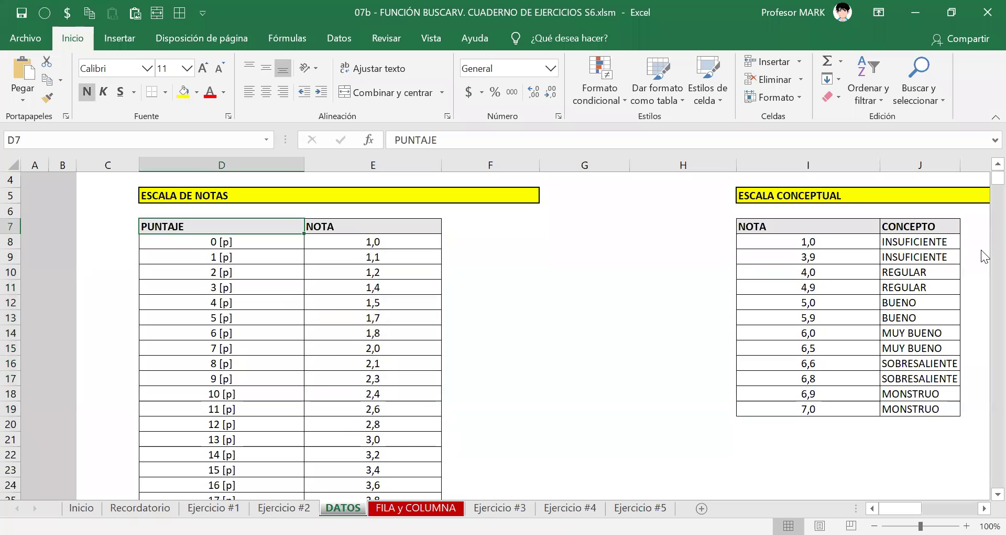
{"action": "key", "text": "shift+Right"}
{"action": "key", "text": "ctrl+shift+Down"}
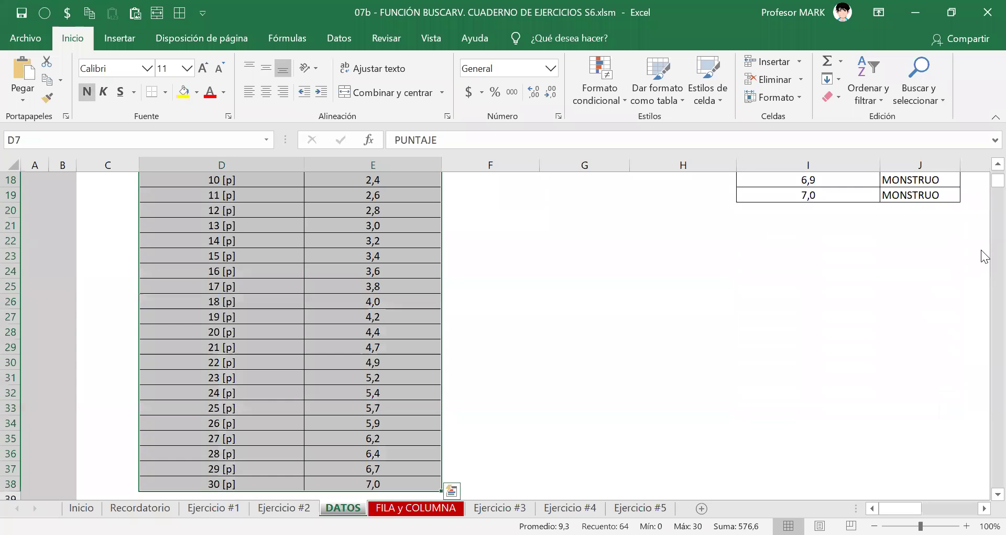
{"action": "key", "text": "ctrl+c"}
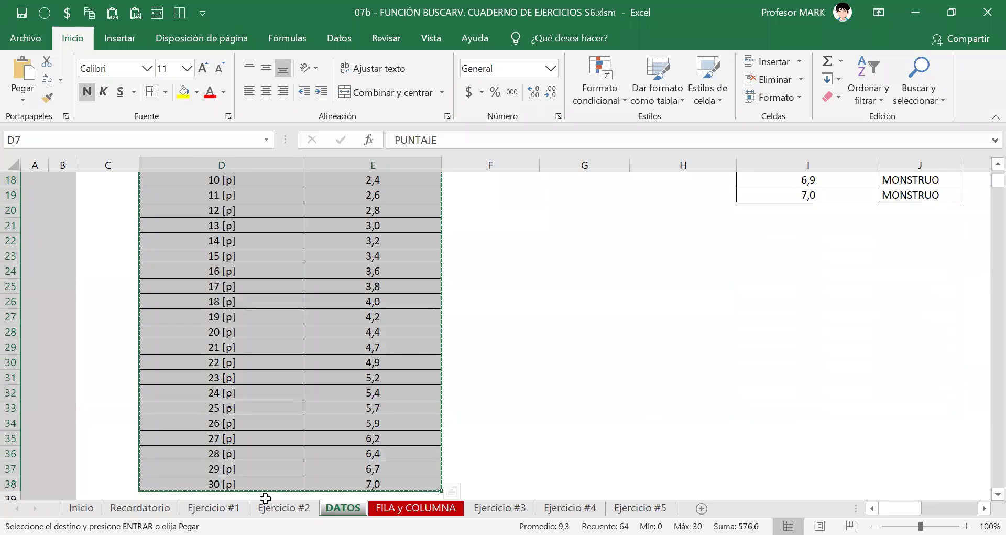
{"action": "left_click", "coordinate": [283, 508]}
{"action": "left_click_drag", "start_coordinate": [887, 504], "coordinate": [944, 504]}
{"action": "scroll", "coordinate": [542, 196], "scroll_direction": "up", "scroll_amount": 4}
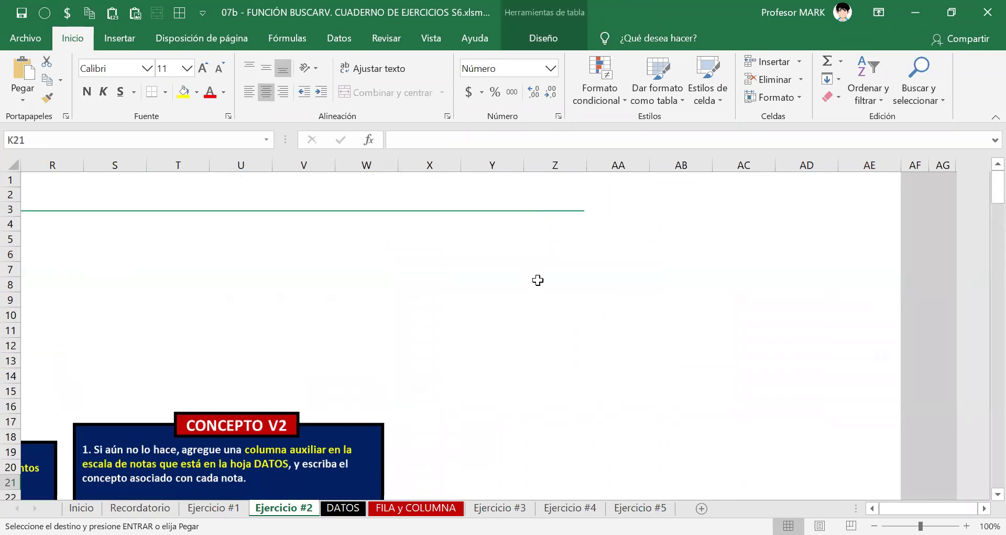
{"action": "left_click", "coordinate": [546, 237]}
{"action": "key", "text": "ctrl+v"}
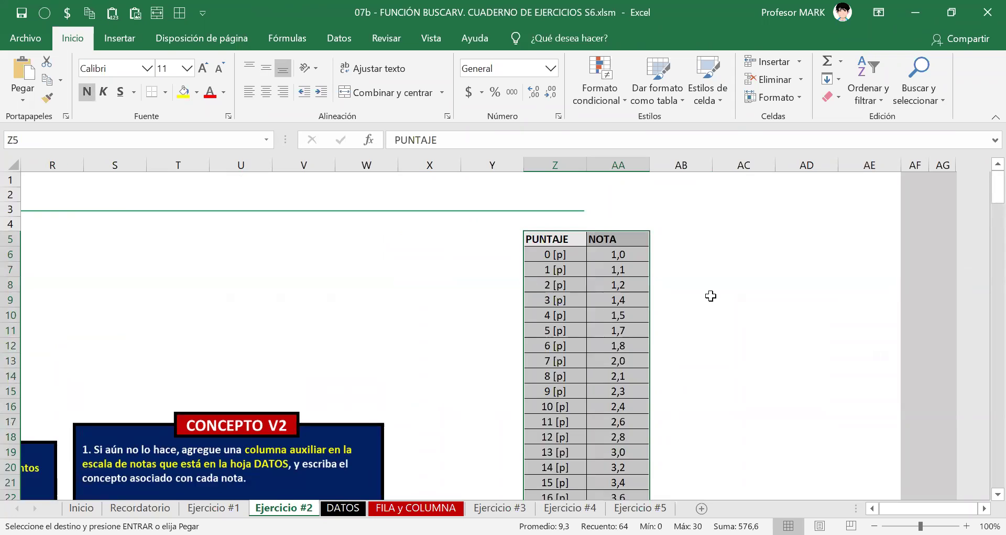
Step: Undo the paste of the grade scale in Ejercicio #2, return to DATOS and cancel the pending copy
{"action": "scroll", "coordinate": [711, 295], "scroll_direction": "down", "scroll_amount": 8}
{"action": "scroll", "coordinate": [711, 295], "scroll_direction": "up", "scroll_amount": 8}
{"action": "key", "text": "ctrl+z"}
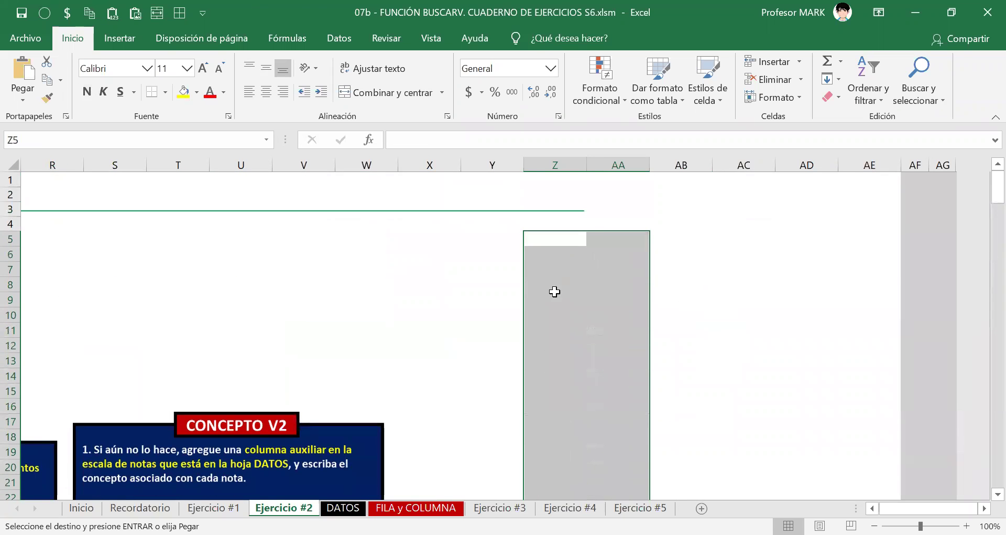
{"action": "left_click_drag", "start_coordinate": [929, 508], "coordinate": [881, 508]}
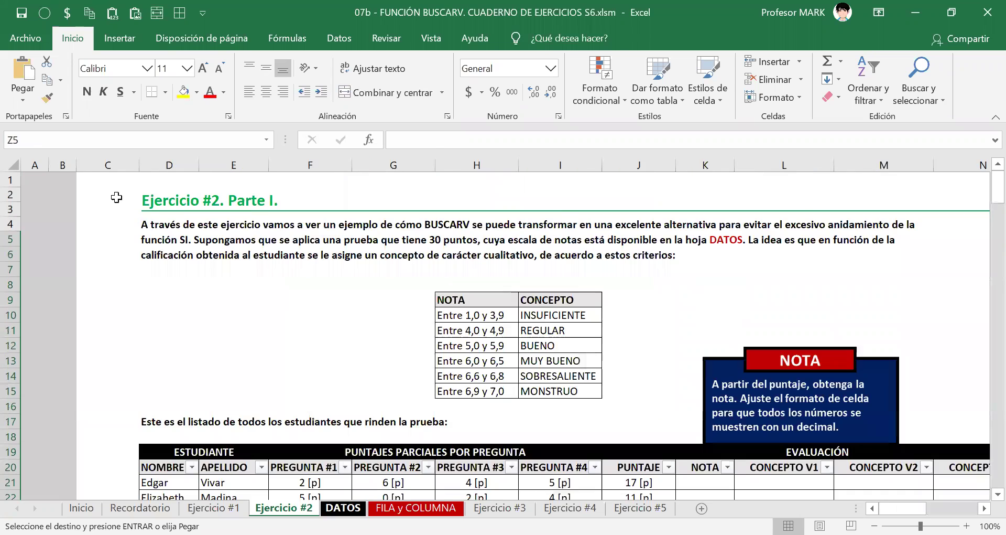
{"action": "key", "text": "ctrl+Page_Down"}
{"action": "scroll", "coordinate": [281, 323], "scroll_direction": "up", "scroll_amount": 4}
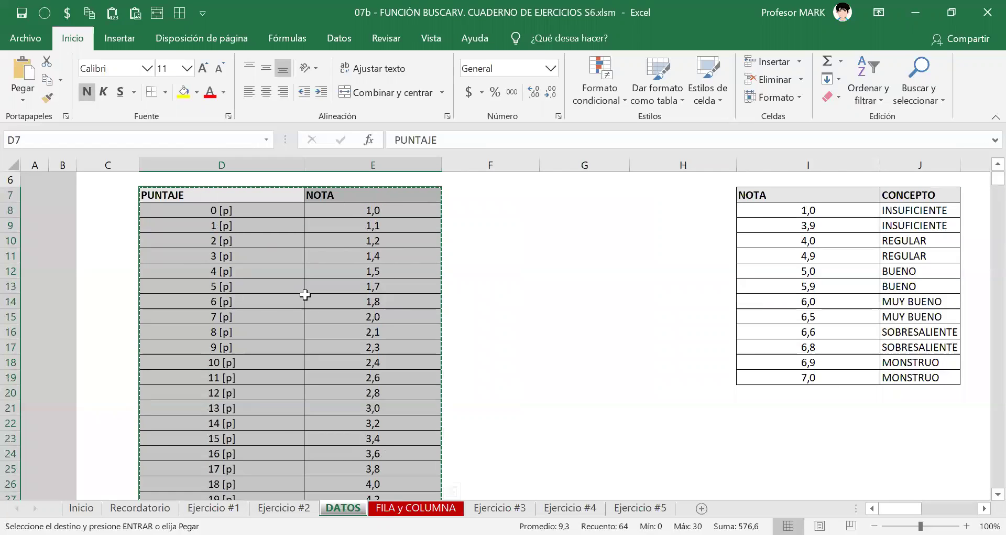
{"action": "key", "text": "Escape"}
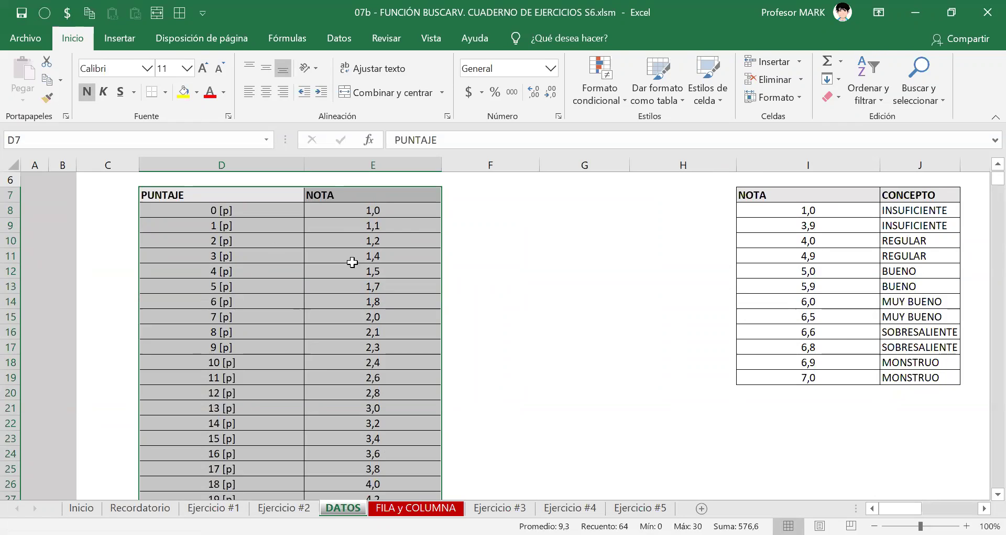
Step: Examine the ESCALA DE NOTAS on DATOS from its first to its last row, comparing the PUNTAJE and NOTA columns
{"action": "left_click", "coordinate": [239, 272]}
{"action": "scroll", "coordinate": [399, 248], "scroll_direction": "up", "scroll_amount": 2}
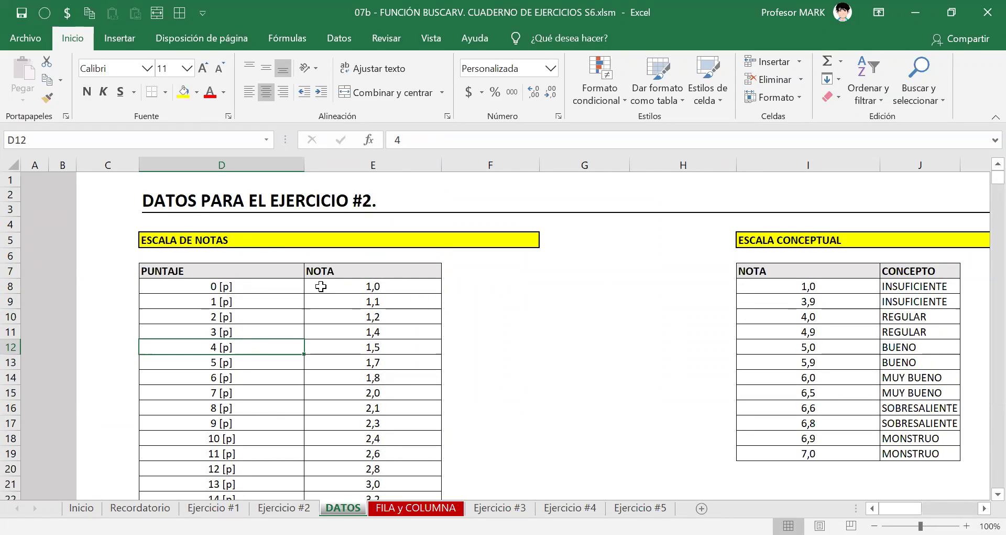
{"action": "scroll", "coordinate": [321, 286], "scroll_direction": "down", "scroll_amount": 2}
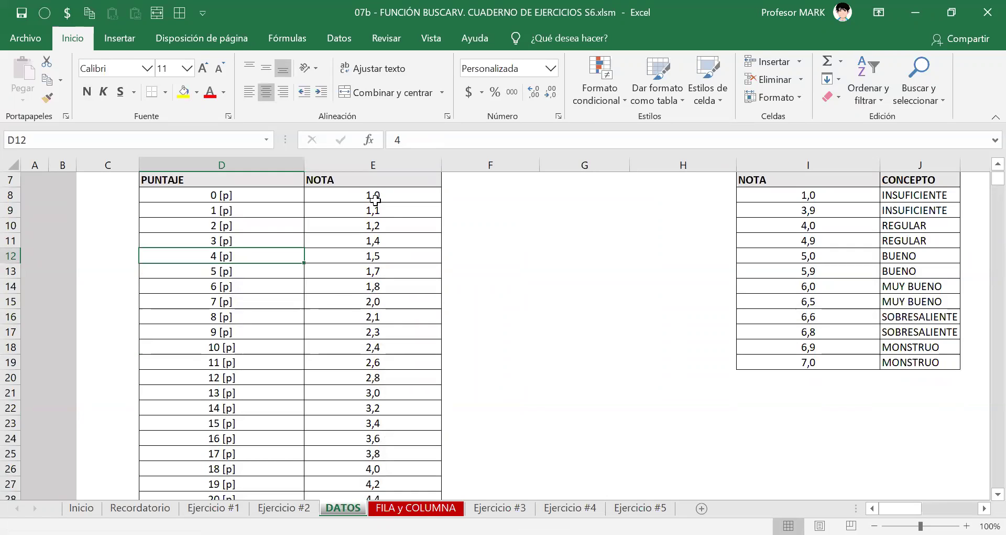
{"action": "scroll", "coordinate": [322, 426], "scroll_direction": "down", "scroll_amount": 6}
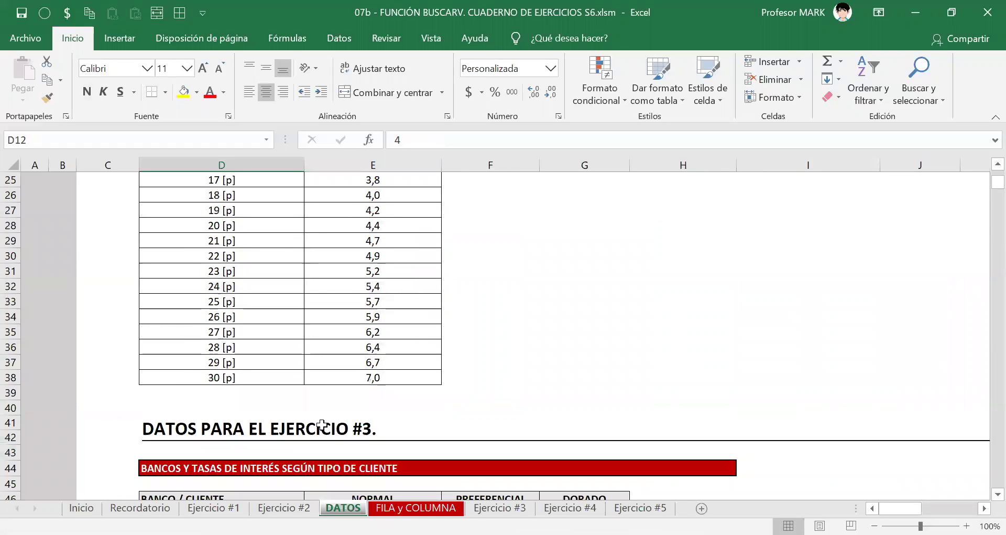
{"action": "left_click", "coordinate": [232, 378]}
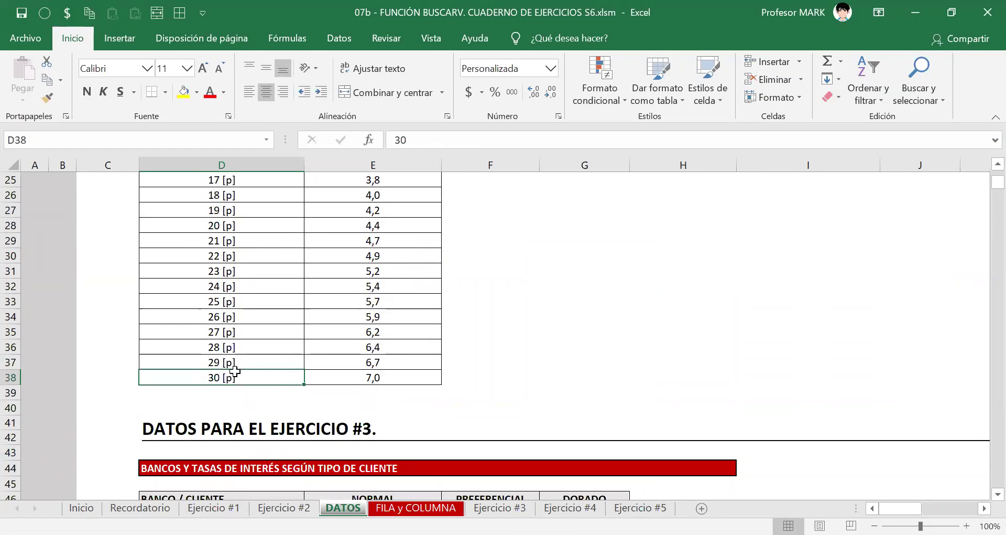
{"action": "scroll", "coordinate": [257, 383], "scroll_direction": "up", "scroll_amount": 7}
{"action": "scroll", "coordinate": [255, 384], "scroll_direction": "up", "scroll_amount": 1}
{"action": "left_click", "coordinate": [232, 272]}
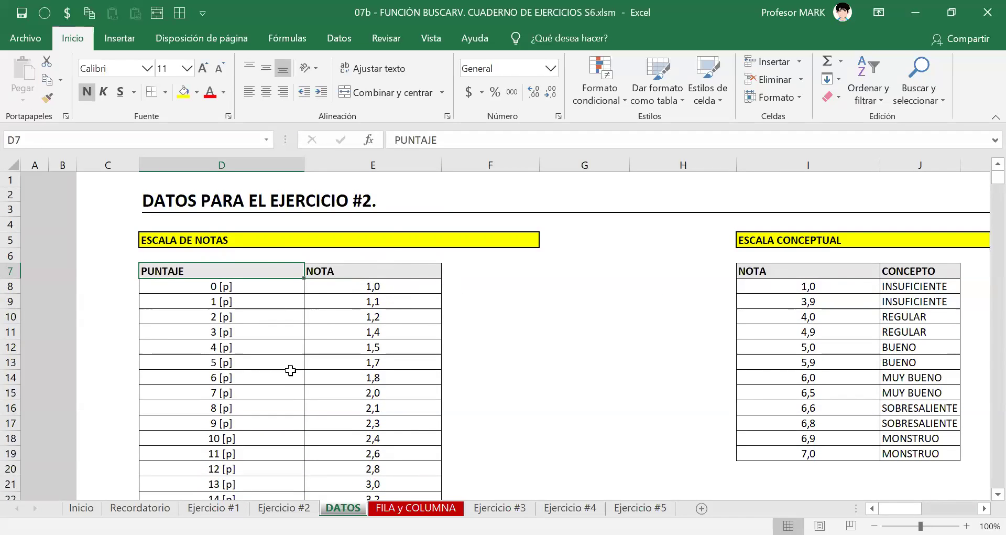
{"action": "scroll", "coordinate": [291, 370], "scroll_direction": "down", "scroll_amount": 6}
{"action": "scroll", "coordinate": [287, 371], "scroll_direction": "up", "scroll_amount": 5}
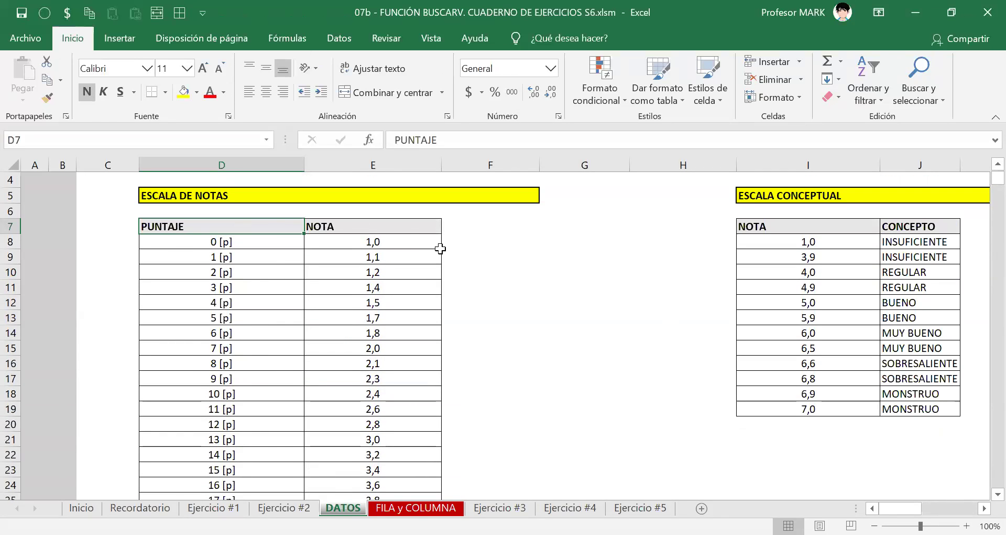
{"action": "left_click_drag", "start_coordinate": [372, 243], "coordinate": [369, 430]}
{"action": "left_click", "coordinate": [373, 348]}
Step: Convert the ESCALA DE NOTAS range D7:E38 into a table with PUNTAJE and NOTA as its header row
{"action": "left_click", "coordinate": [234, 227]}
{"action": "key", "text": "shift+Right"}
{"action": "key", "text": "ctrl+shift+Down"}
{"action": "key", "text": "ctrl+t"}
{"action": "key", "text": "Return"}
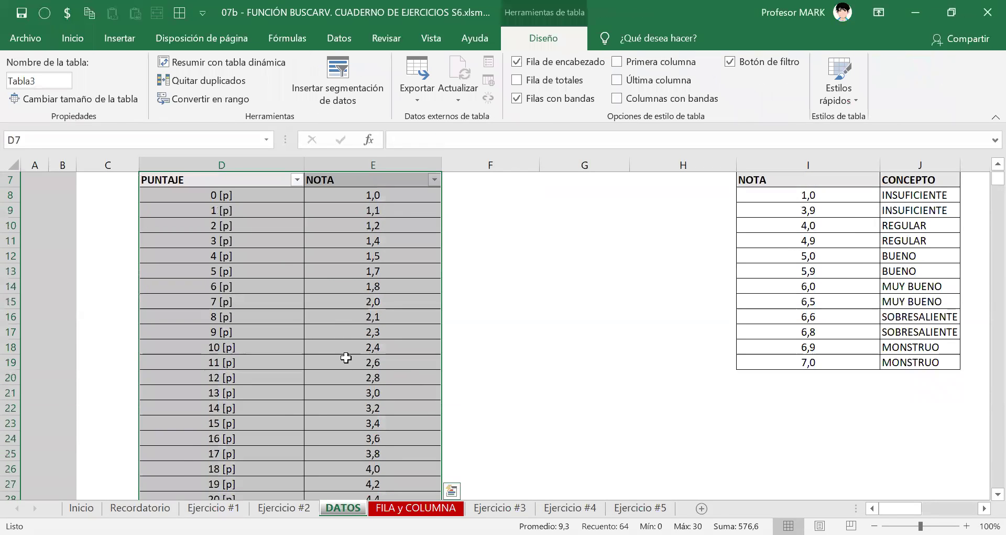
Step: Rename the PUNTAJE and NOTA table on DATOS as ESCALA
{"action": "scroll", "coordinate": [325, 357], "scroll_direction": "up", "scroll_amount": 2}
{"action": "scroll", "coordinate": [283, 315], "scroll_direction": "down", "scroll_amount": 2}
{"action": "left_click", "coordinate": [264, 278]}
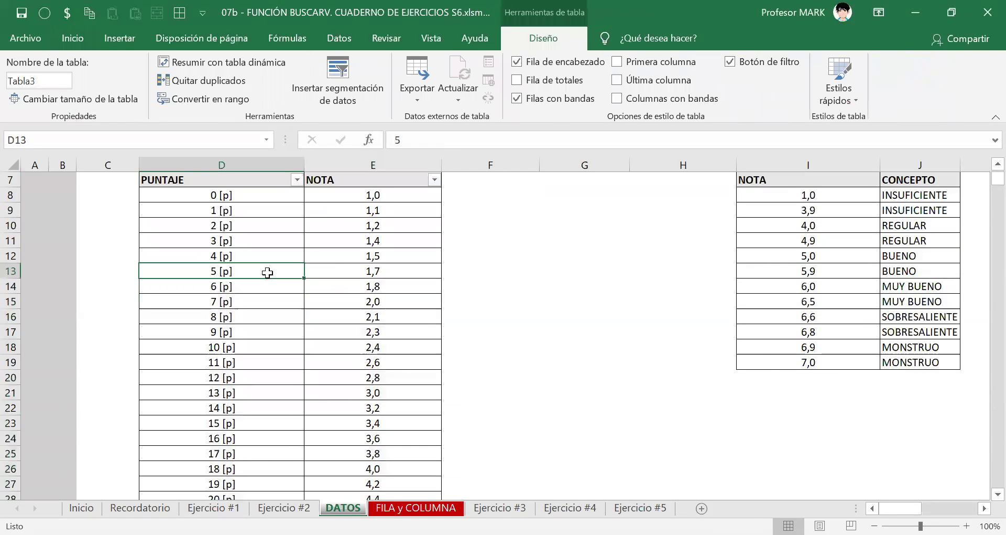
{"action": "scroll", "coordinate": [264, 277], "scroll_direction": "up", "scroll_amount": 2}
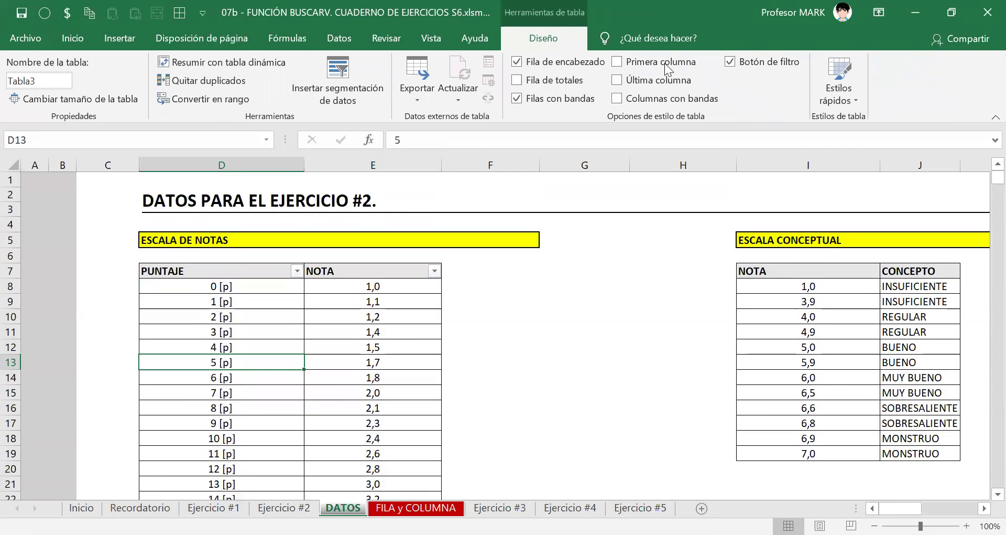
{"action": "left_click", "coordinate": [52, 83]}
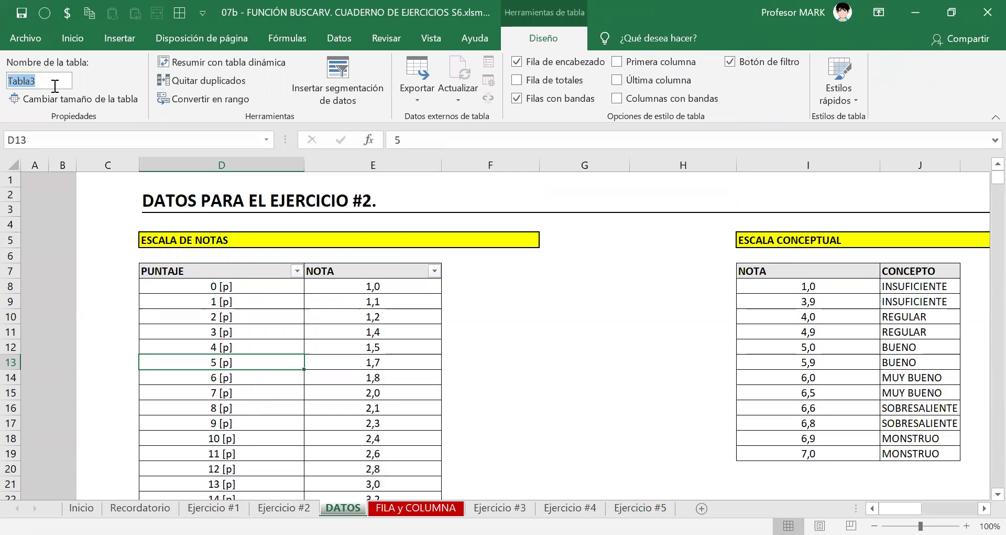
{"action": "type", "text": "esc"}
{"action": "key", "text": "BackSpace"}
{"action": "key", "text": "BackSpace"}
{"action": "key", "text": "BackSpace"}
{"action": "type", "text": "ESCALA"}
{"action": "key", "text": "Return"}
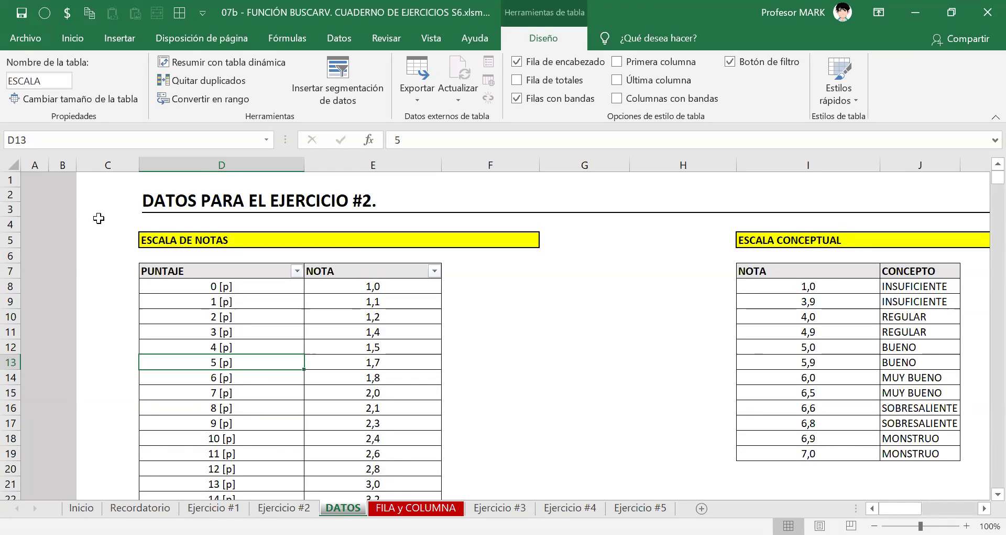
Step: Check the PUNTAJE in J21 of Ejercicio #2 and find its matching NOTA in the ESCALA table on DATOS
{"action": "left_click", "coordinate": [284, 508]}
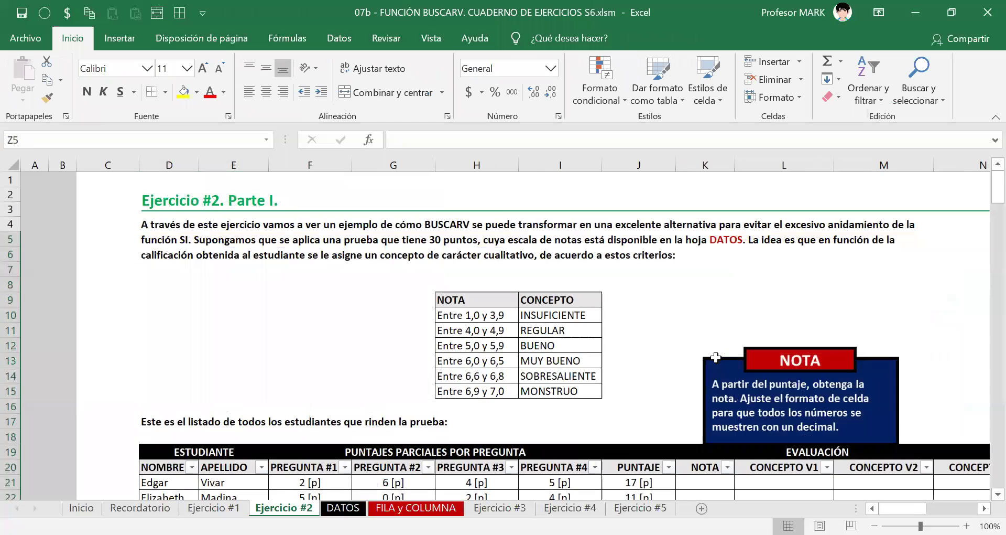
{"action": "scroll", "coordinate": [707, 367], "scroll_direction": "down", "scroll_amount": 4}
{"action": "left_click", "coordinate": [638, 300]}
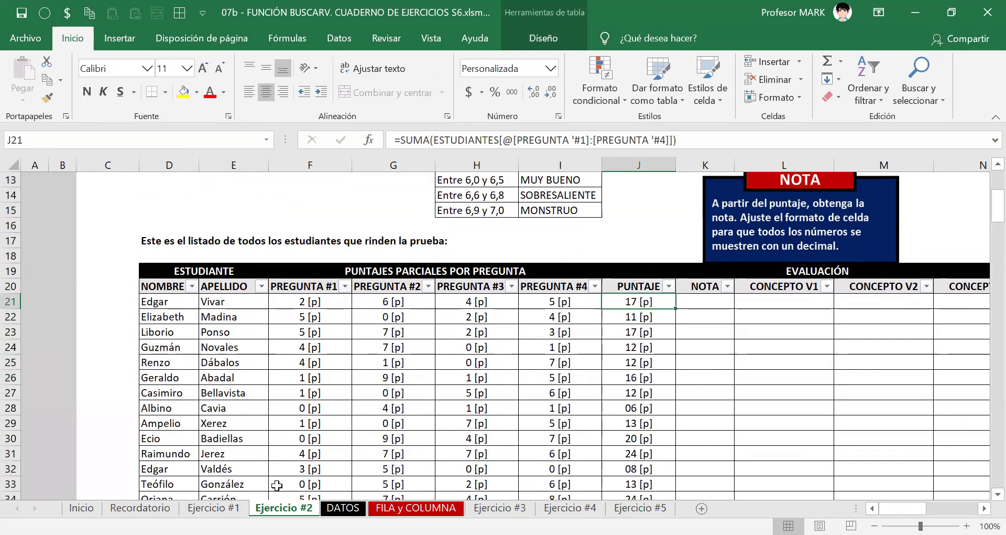
{"action": "left_click", "coordinate": [343, 508]}
{"action": "scroll", "coordinate": [288, 371], "scroll_direction": "down", "scroll_amount": 5}
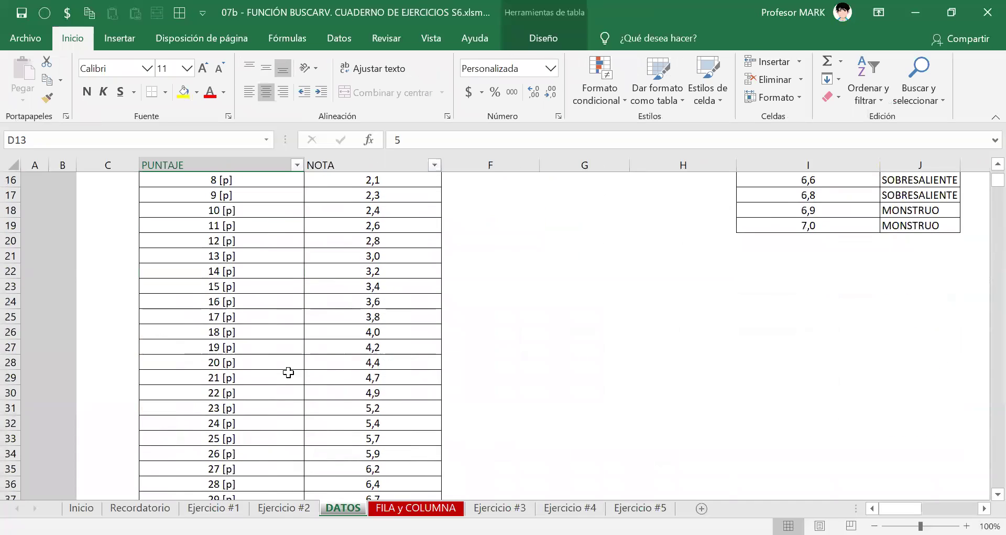
{"action": "left_click", "coordinate": [201, 314]}
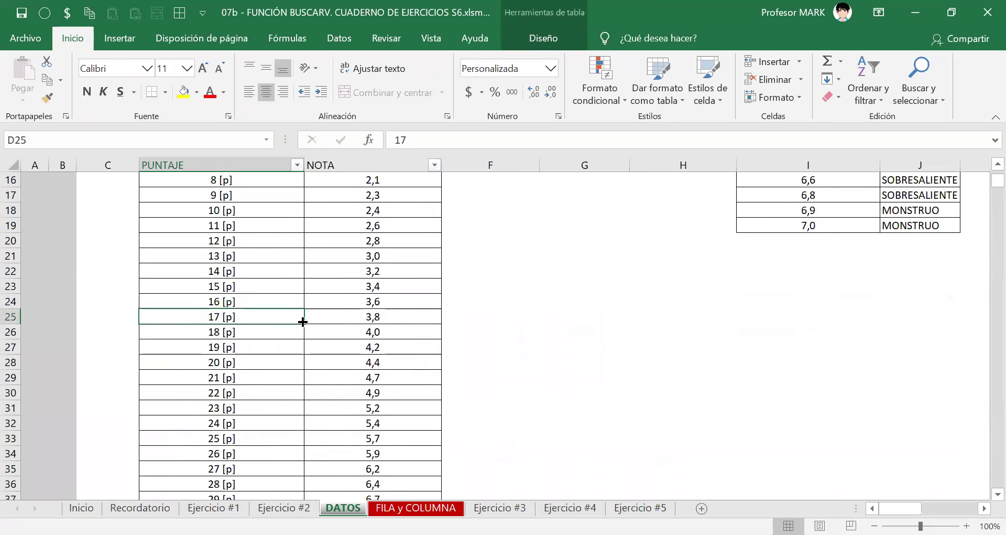
{"action": "left_click", "coordinate": [358, 319]}
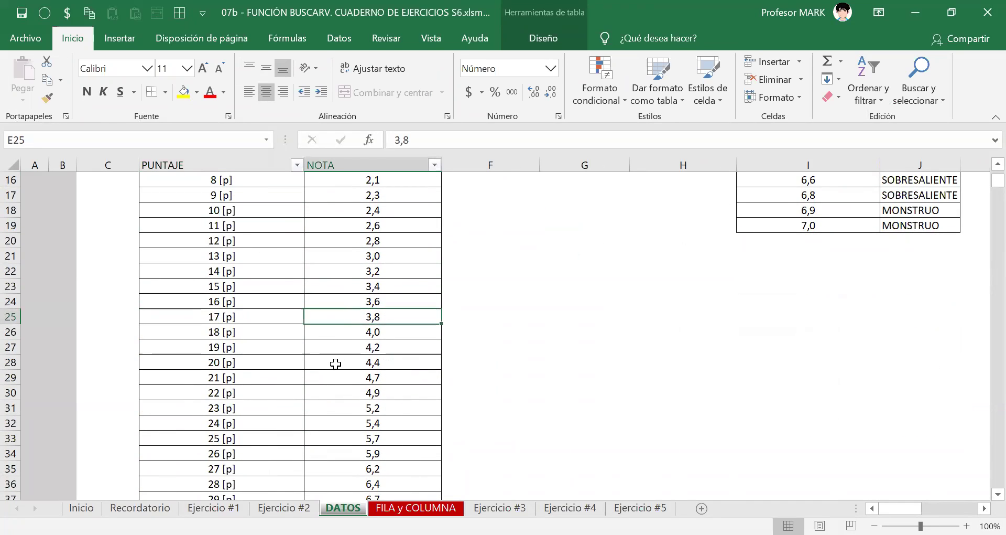
{"action": "left_click", "coordinate": [284, 507]}
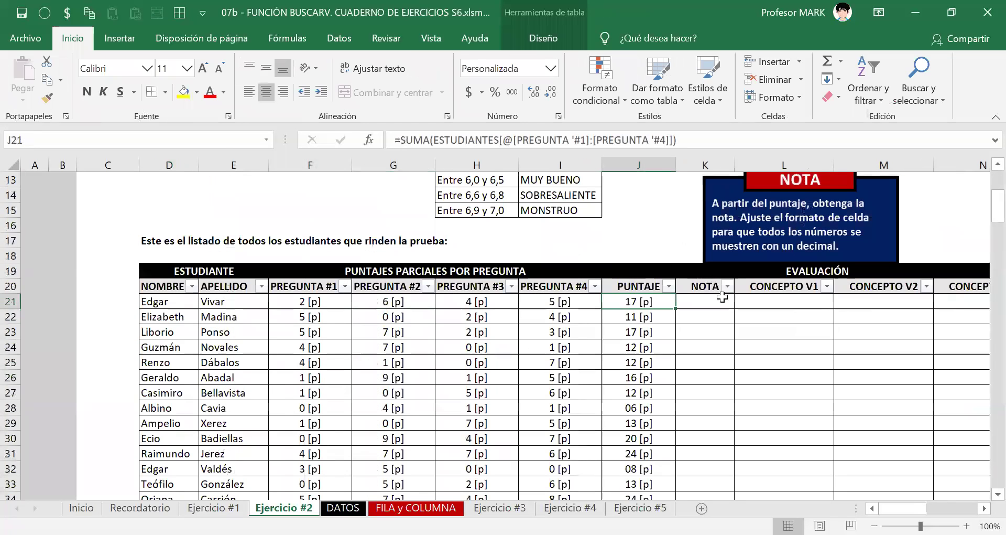
{"action": "left_click", "coordinate": [722, 297]}
{"action": "type", "text": "3,8"}
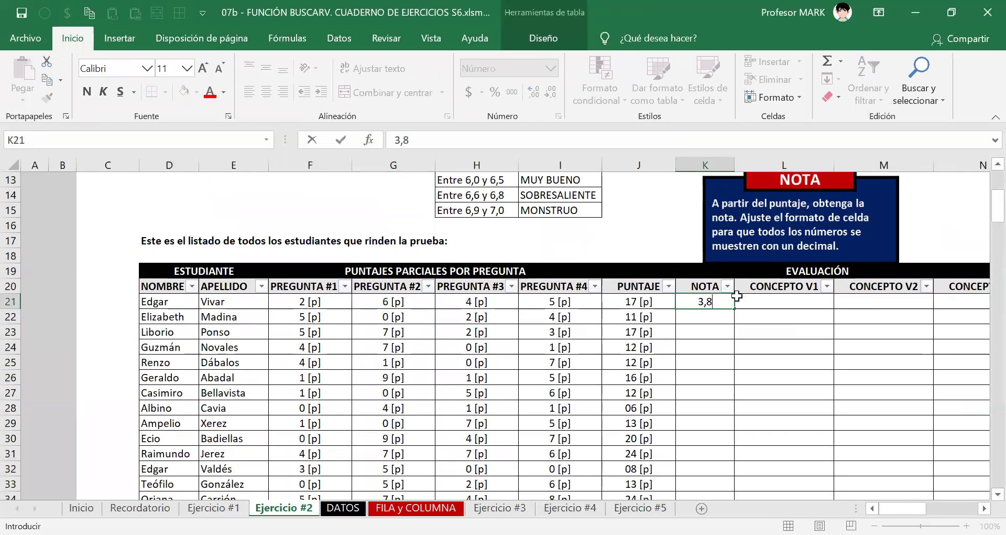
{"action": "key", "text": "Escape"}
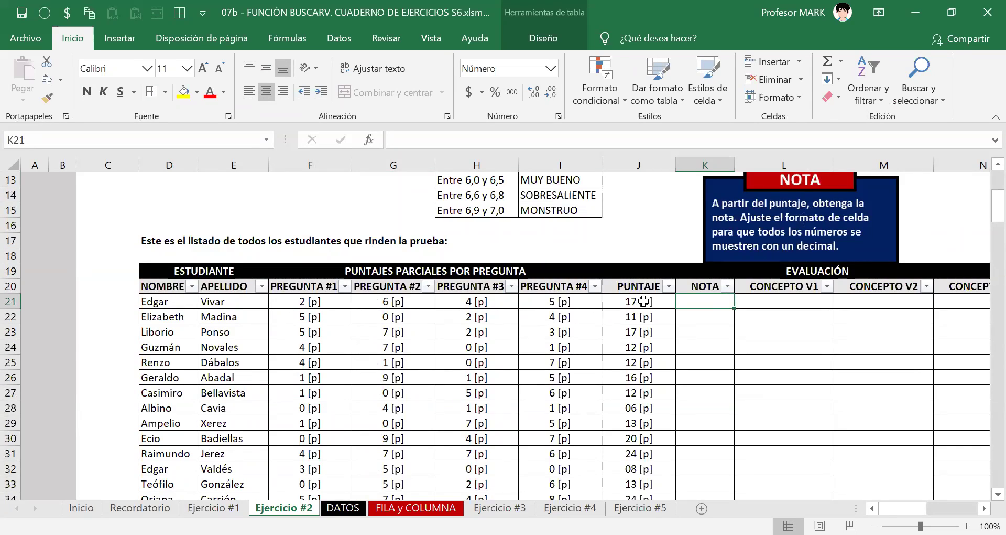
Step: Examine the ESCALA table on DATOS to identify the positions of its PUNTAJE and NOTA columns
{"action": "left_click", "coordinate": [344, 508]}
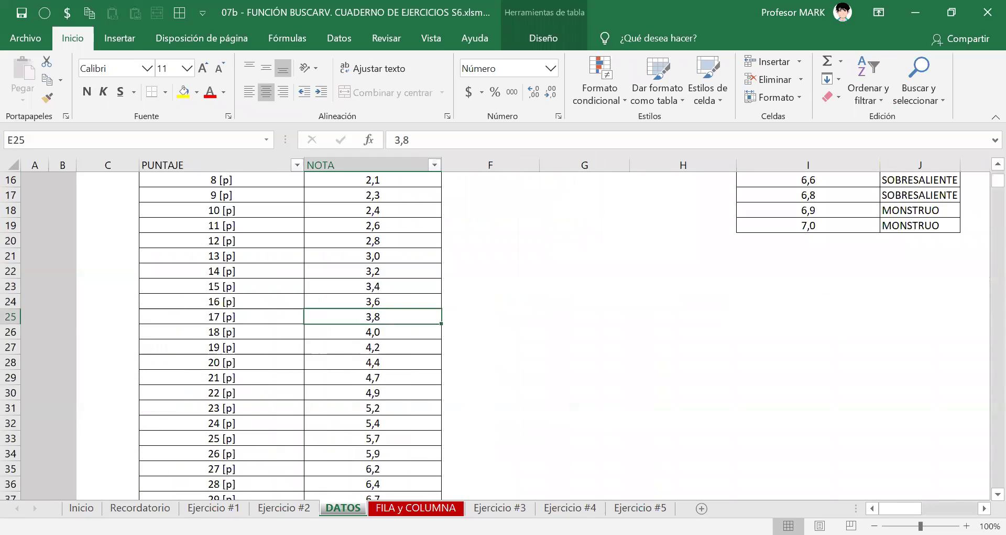
{"action": "scroll", "coordinate": [244, 189], "scroll_direction": "up", "scroll_amount": 3}
{"action": "scroll", "coordinate": [257, 239], "scroll_direction": "up", "scroll_amount": 1}
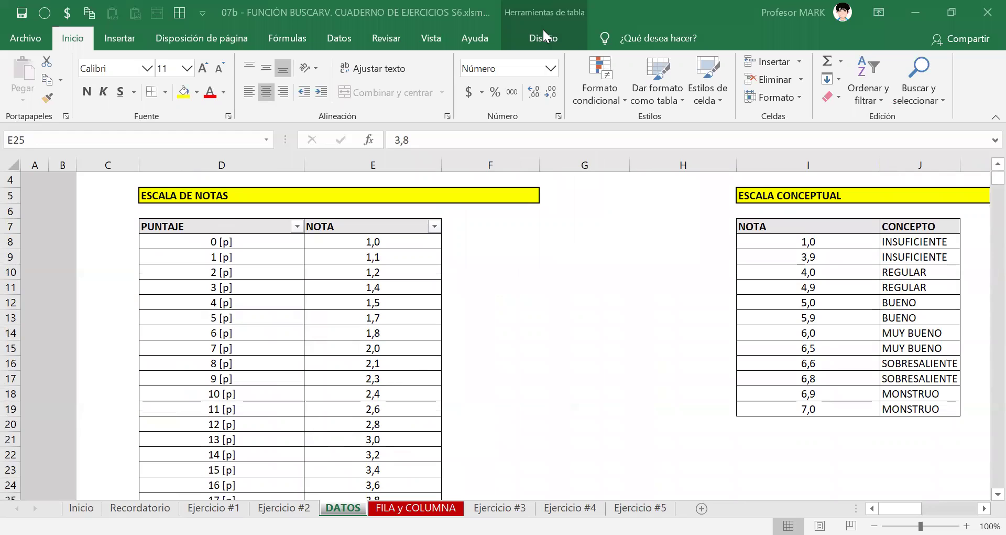
{"action": "mouse_move", "coordinate": [146, 242]}
{"action": "left_mouse_down"}
{"action": "mouse_move", "coordinate": [251, 327]}
{"action": "mouse_move", "coordinate": [303, 451]}
{"action": "mouse_move", "coordinate": [307, 488]}
{"action": "left_mouse_up"}
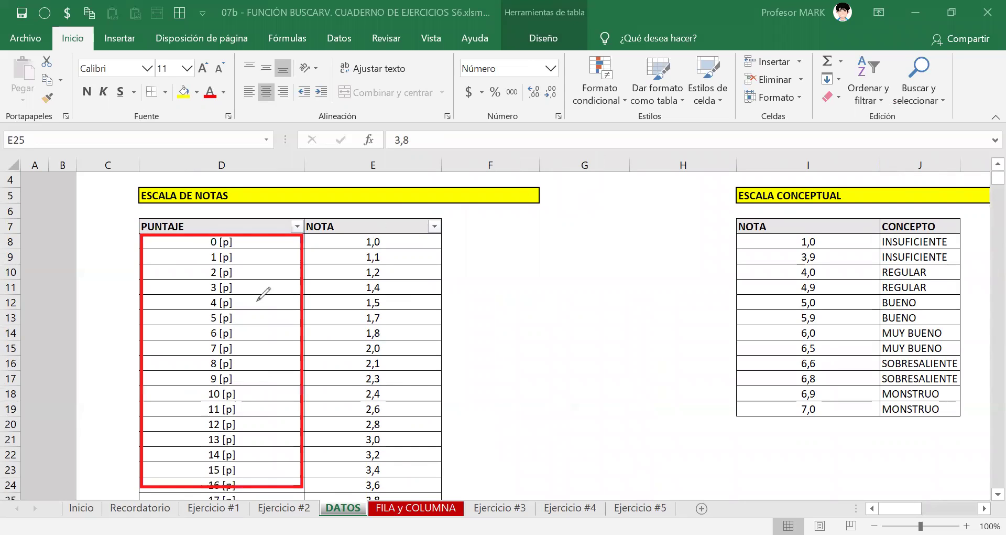
{"action": "mouse_move", "coordinate": [259, 262]}
{"action": "left_mouse_down"}
{"action": "mouse_move", "coordinate": [216, 352]}
{"action": "mouse_move", "coordinate": [288, 353]}
{"action": "mouse_move", "coordinate": [278, 348]}
{"action": "left_mouse_up"}
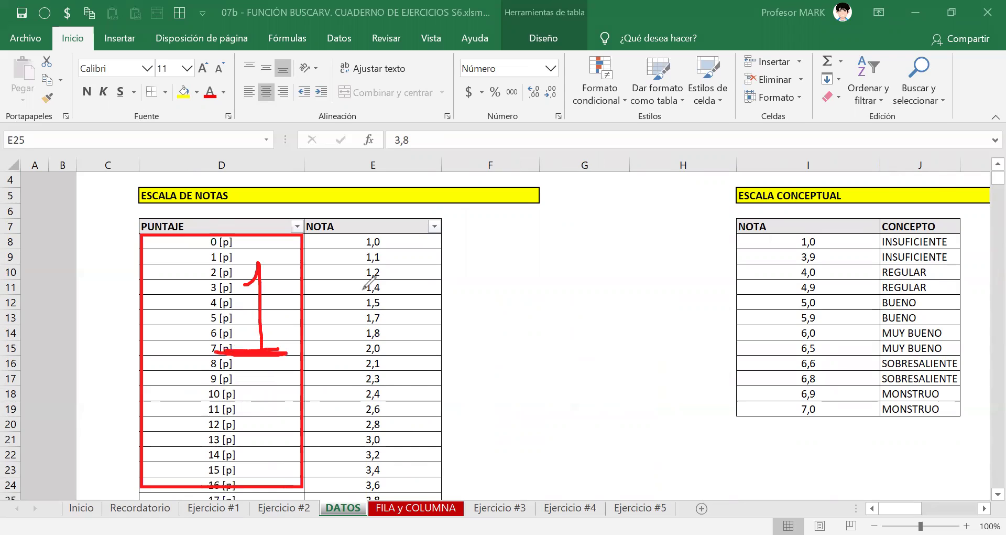
{"action": "mouse_move", "coordinate": [355, 270]}
{"action": "left_mouse_down"}
{"action": "mouse_move", "coordinate": [319, 368]}
{"action": "mouse_move", "coordinate": [423, 326]}
{"action": "left_mouse_up"}
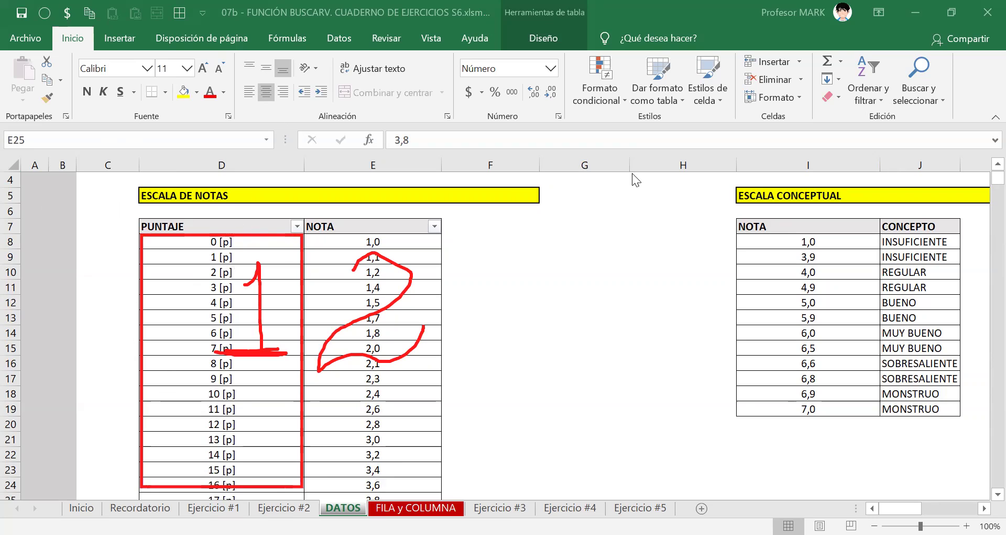
{"action": "left_click_drag", "start_coordinate": [54, 221], "coordinate": [139, 220]}
{"action": "left_click_drag", "start_coordinate": [468, 223], "coordinate": [191, 227]}
{"action": "left_click_drag", "start_coordinate": [176, 177], "coordinate": [175, 222]}
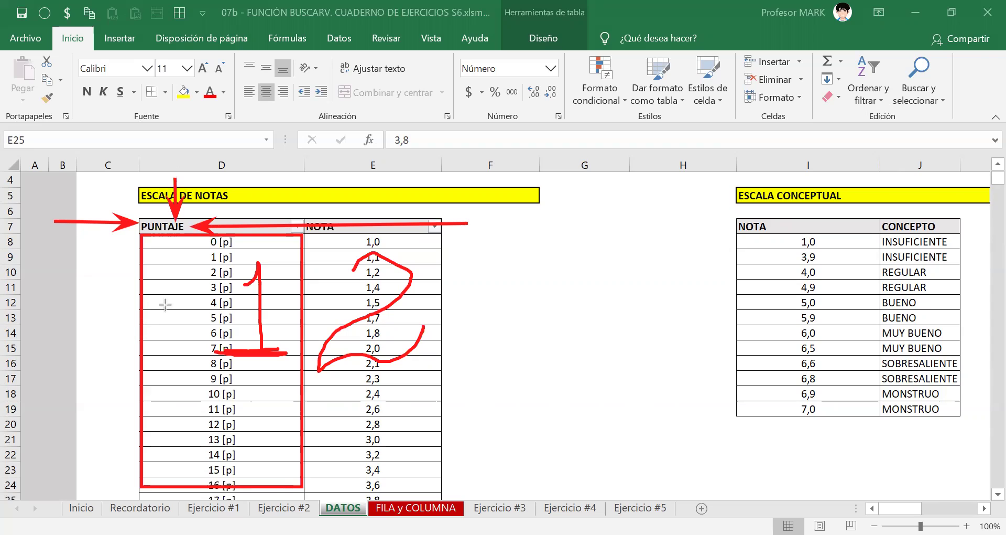
{"action": "left_click_drag", "start_coordinate": [183, 238], "coordinate": [181, 467]}
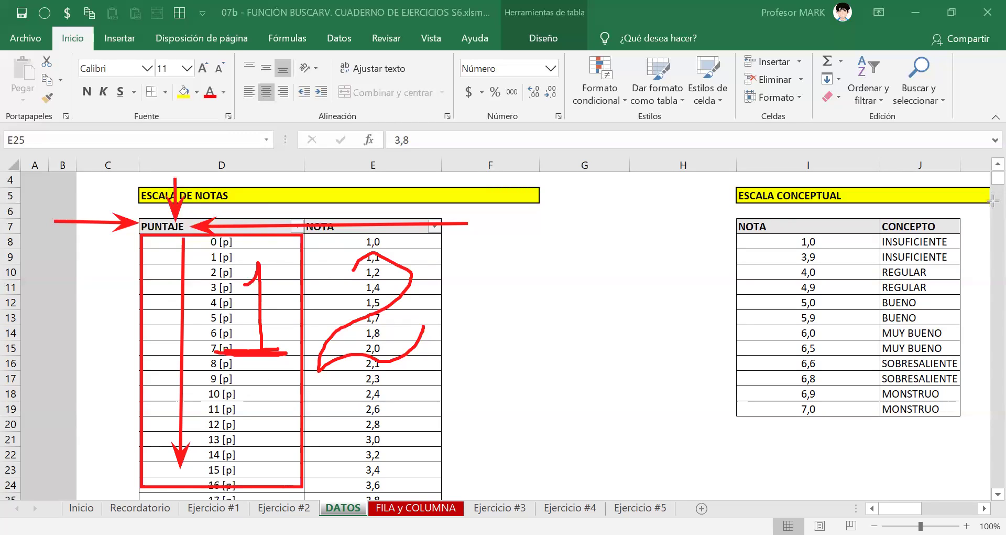
{"action": "key", "text": "Escape"}
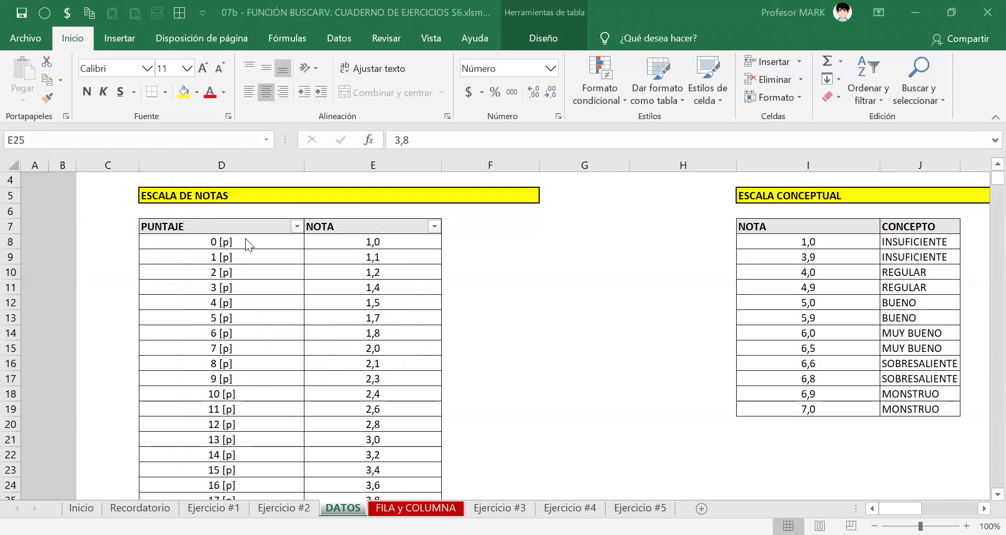
{"action": "left_click_drag", "start_coordinate": [347, 257], "coordinate": [345, 319]}
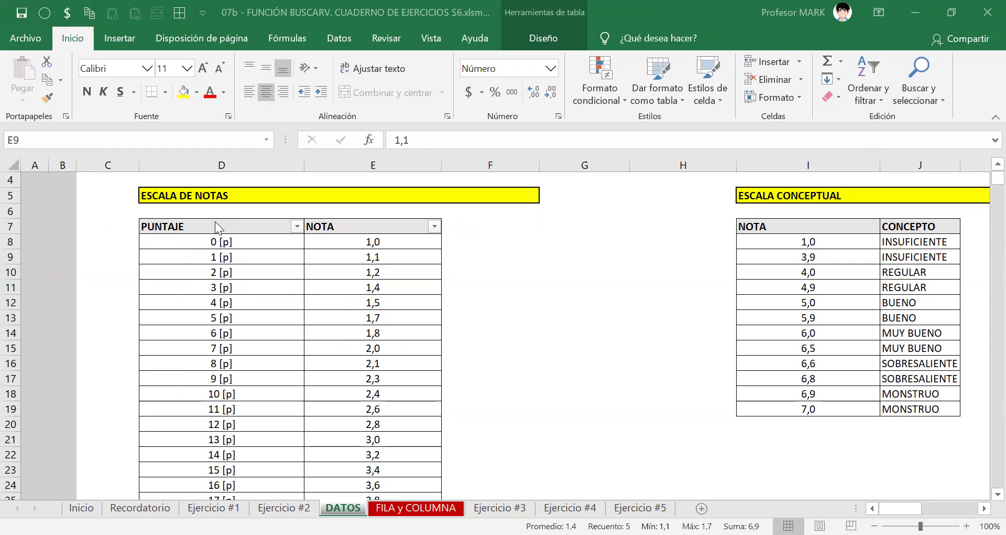
{"action": "left_click", "coordinate": [196, 301]}
{"action": "left_click_drag", "start_coordinate": [339, 254], "coordinate": [343, 327]}
{"action": "left_click", "coordinate": [342, 318]}
{"action": "left_click", "coordinate": [283, 507]}
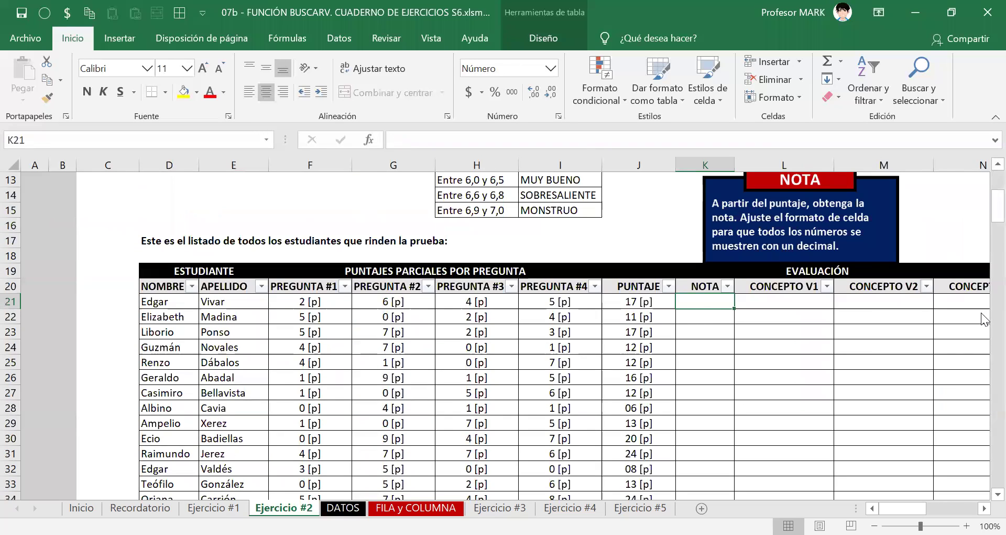
{"action": "type", "text": "=busca"}
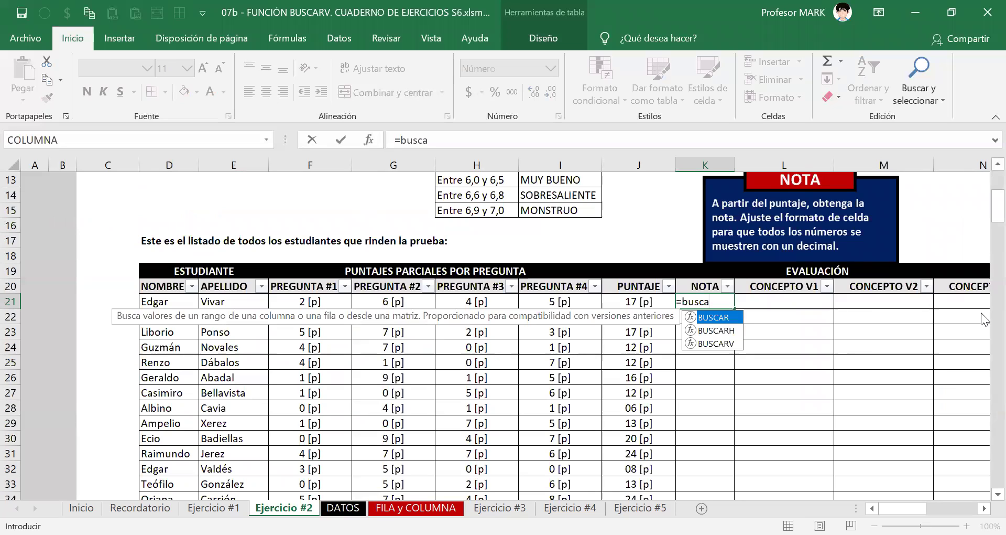
{"action": "key", "text": "Down"}
{"action": "key", "text": "Down"}
{"action": "key", "text": "Tab"}
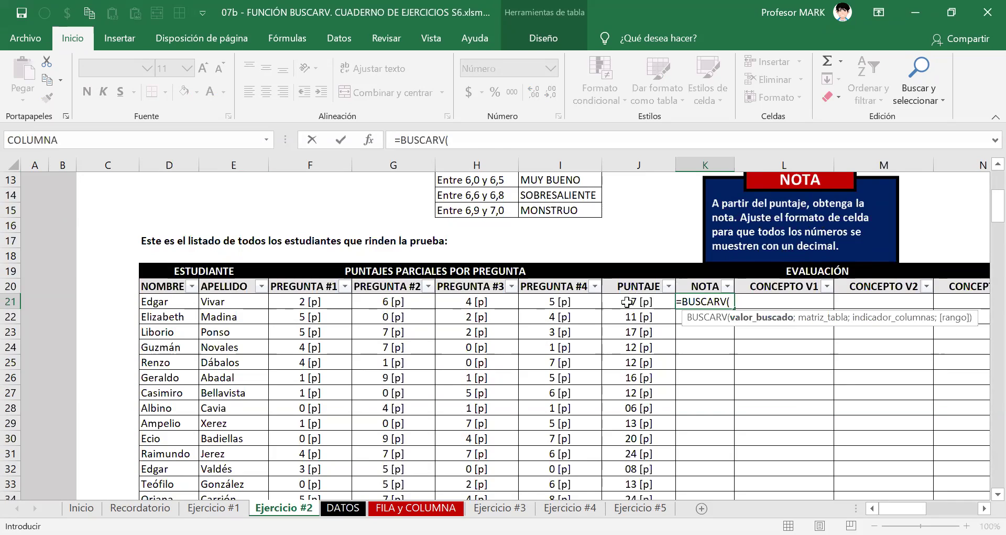
{"action": "left_click", "coordinate": [628, 302]}
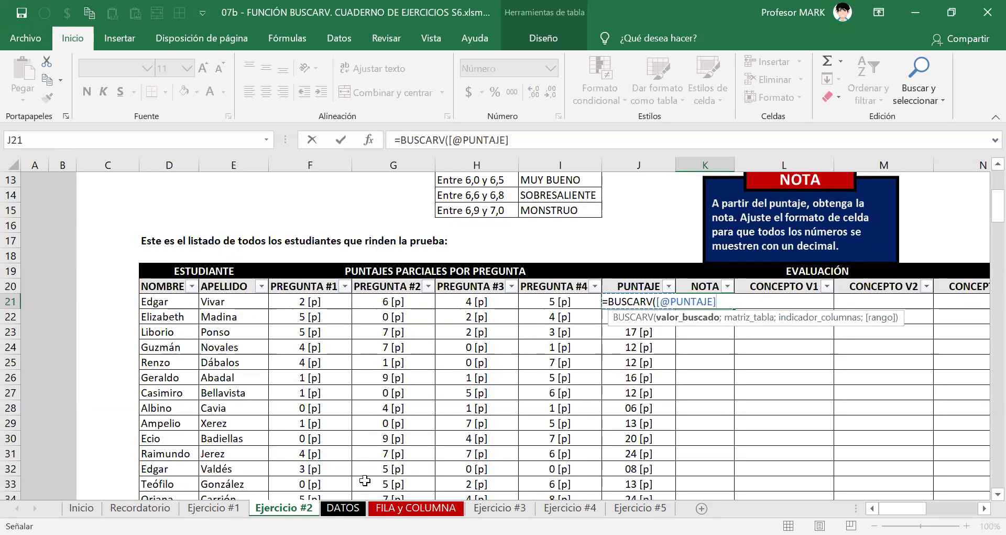
{"action": "type", "text": ";"}
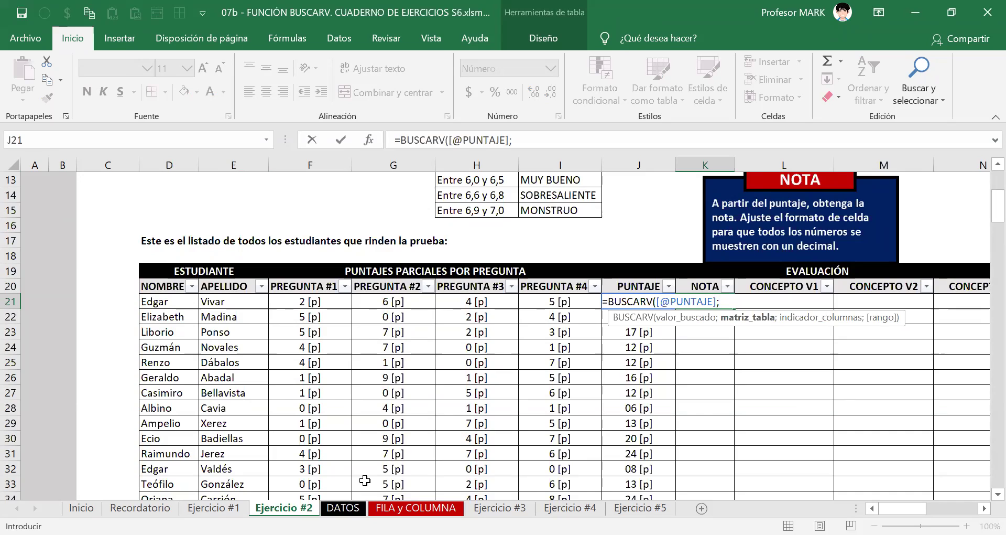
{"action": "type", "text": "esc"}
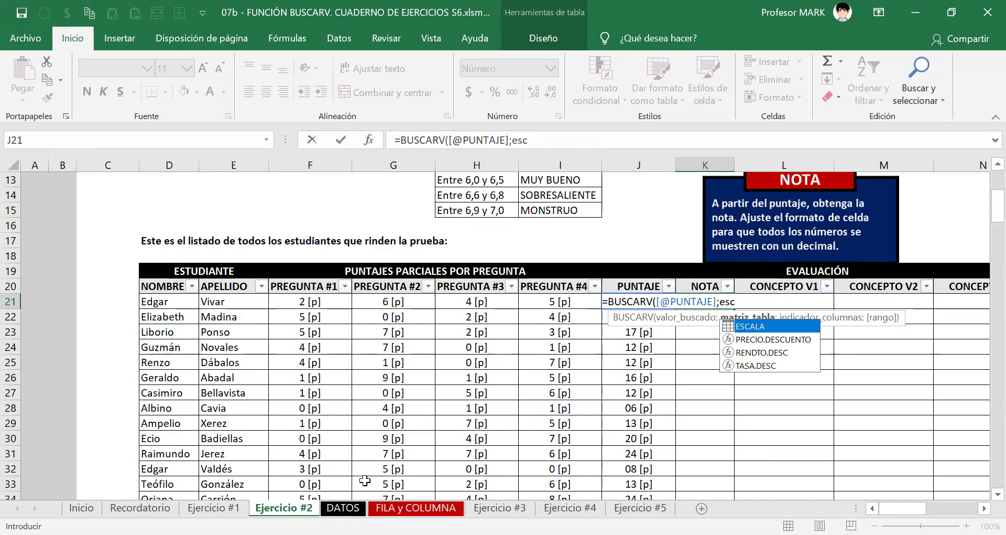
{"action": "key", "text": "Tab"}
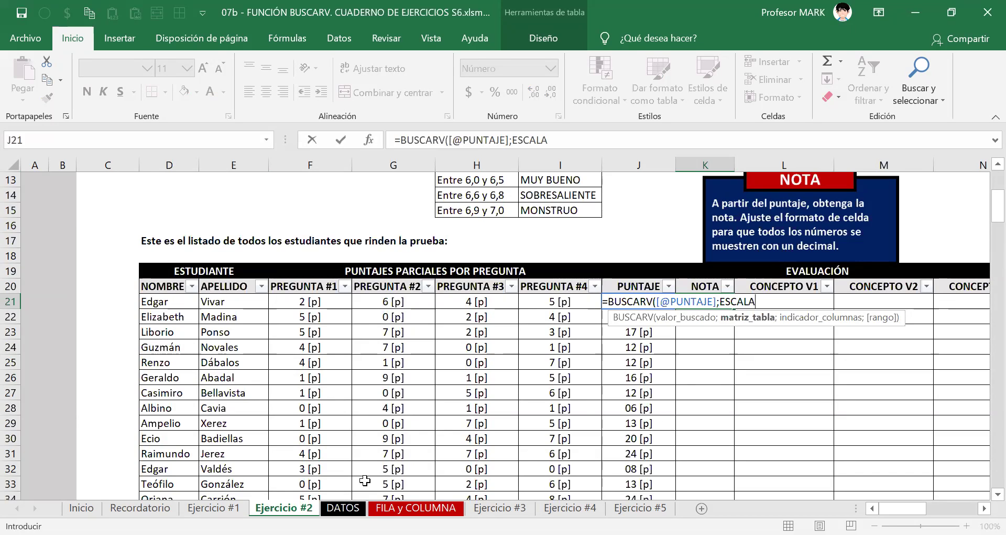
{"action": "key", "text": "F2"}
{"action": "key", "text": "ctrl+shift+Left"}
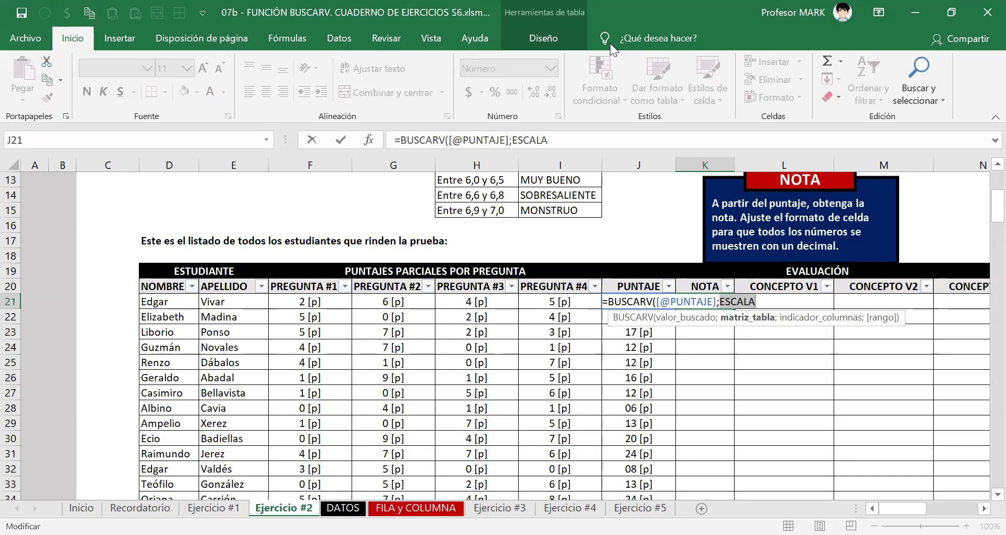
{"action": "key", "text": "ctrl+2"}
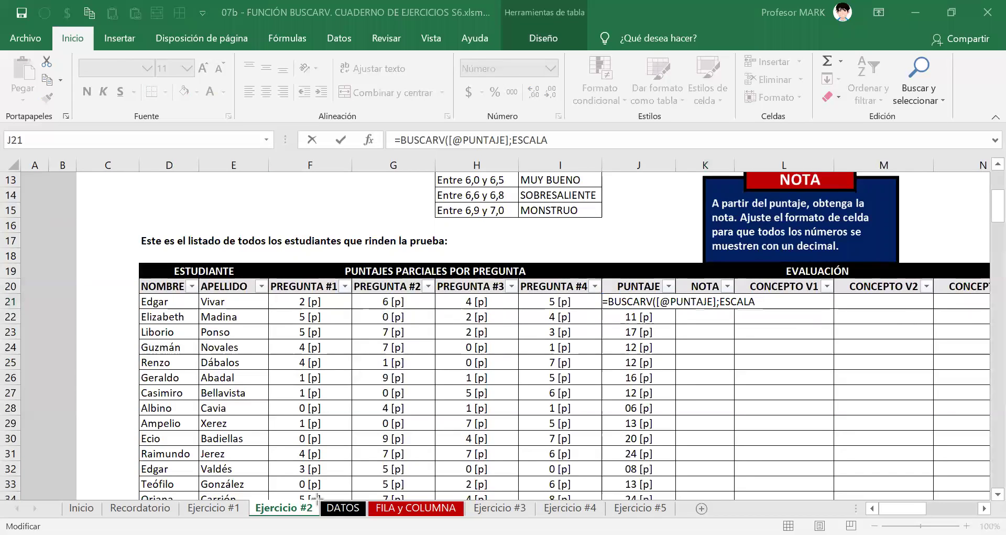
{"action": "left_click_drag", "start_coordinate": [316, 497], "coordinate": [370, 519]}
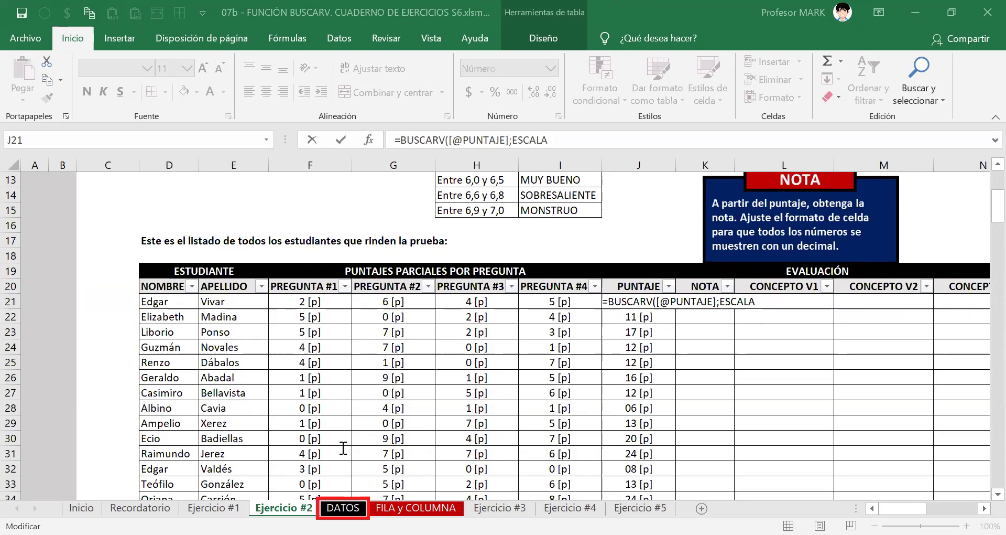
{"action": "left_click", "coordinate": [343, 507]}
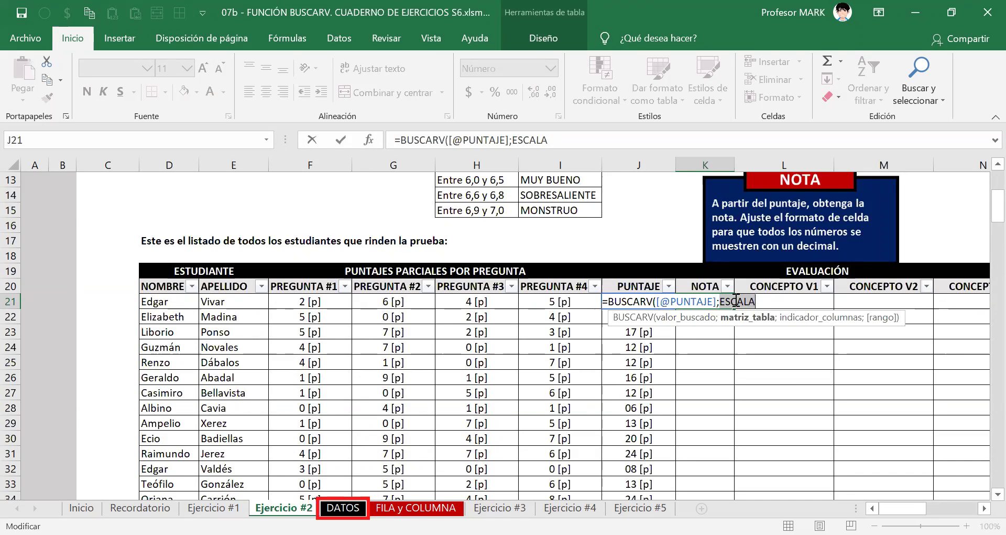
{"action": "left_click", "coordinate": [773, 303]}
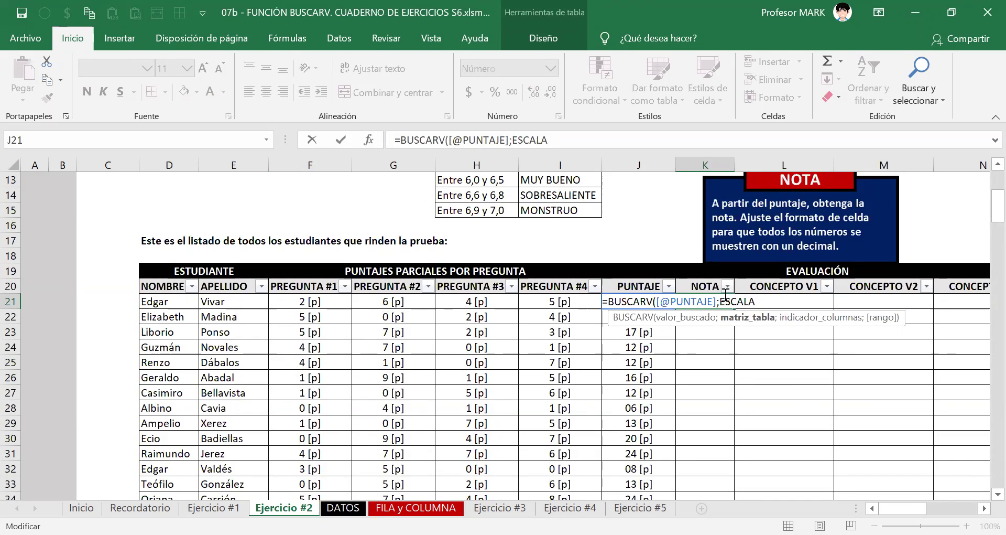
{"action": "left_click_drag", "start_coordinate": [721, 301], "coordinate": [752, 302]}
{"action": "left_click", "coordinate": [752, 304]}
{"action": "double_click", "coordinate": [736, 301]}
{"action": "left_click", "coordinate": [765, 306]}
Step: Complete the BUSCARV formula's arguments with column index 2 and FALSO for an exact match, and close its parenthesis
{"action": "type", "text": ";"}
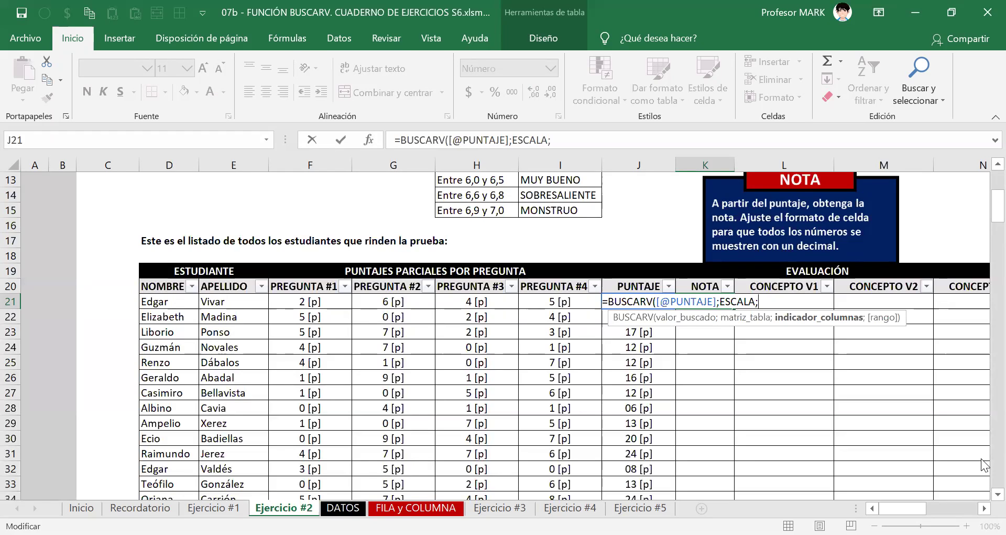
{"action": "left_click", "coordinate": [779, 302]}
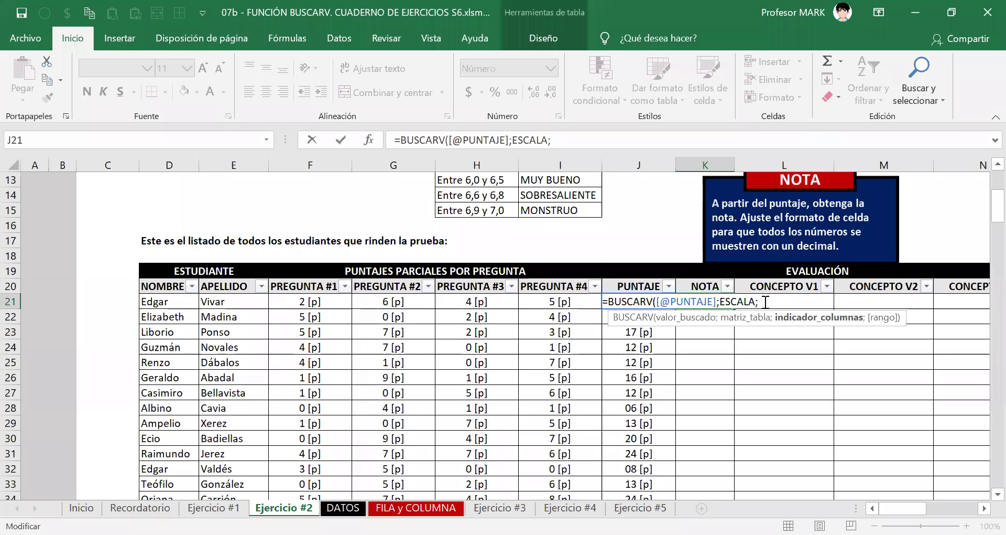
{"action": "type", "text": "2"}
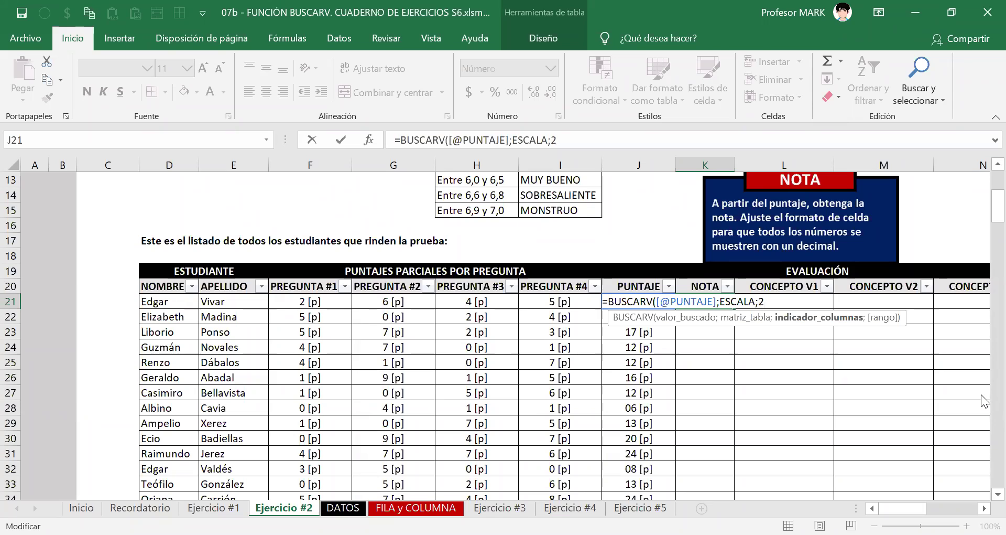
{"action": "type", "text": ";"}
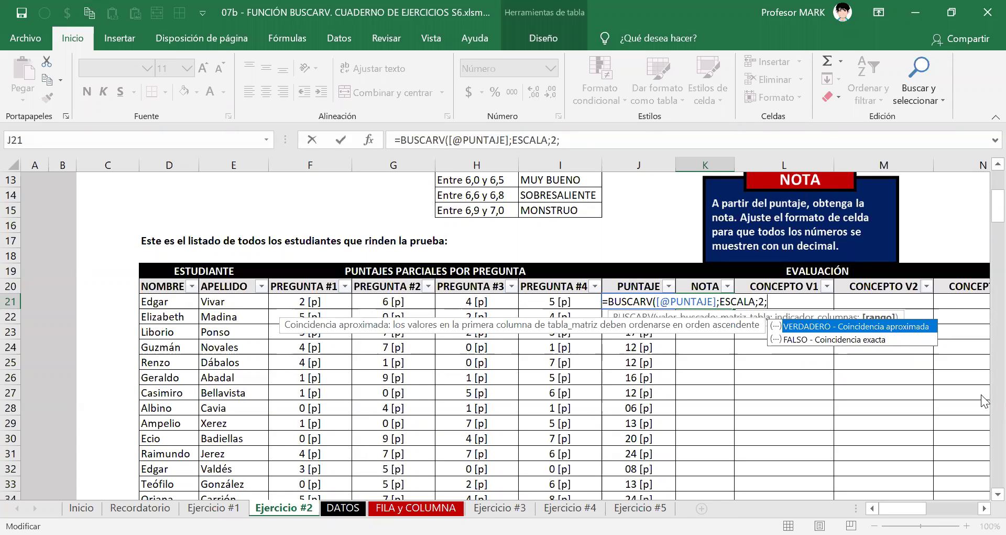
{"action": "key", "text": "Down"}
{"action": "key", "text": "Tab"}
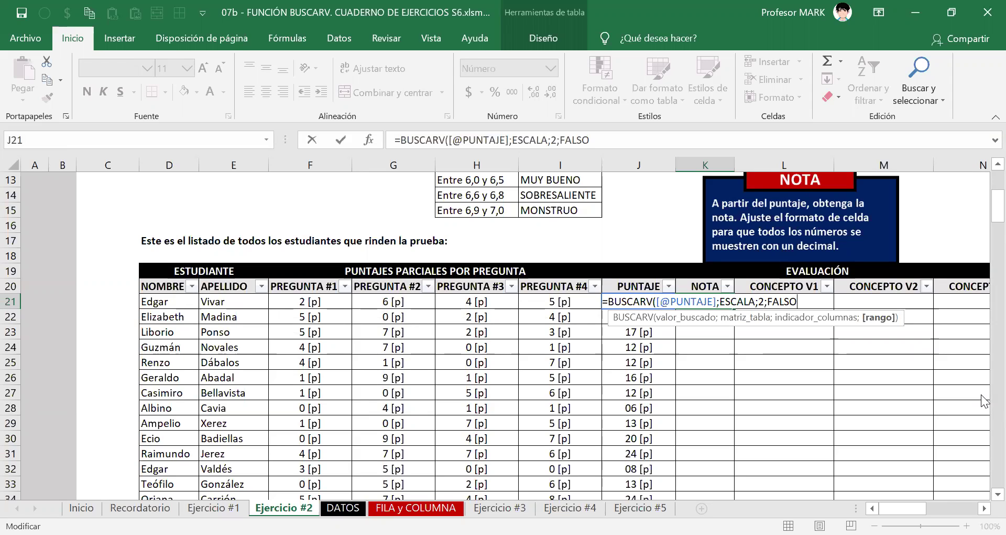
{"action": "type", "text": ")"}
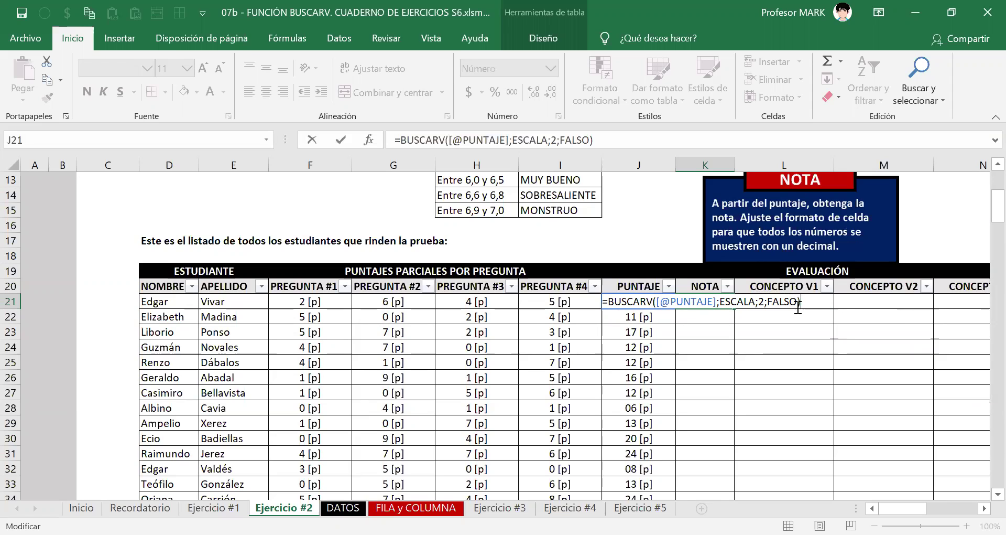
{"action": "left_click_drag", "start_coordinate": [801, 303], "coordinate": [585, 305]}
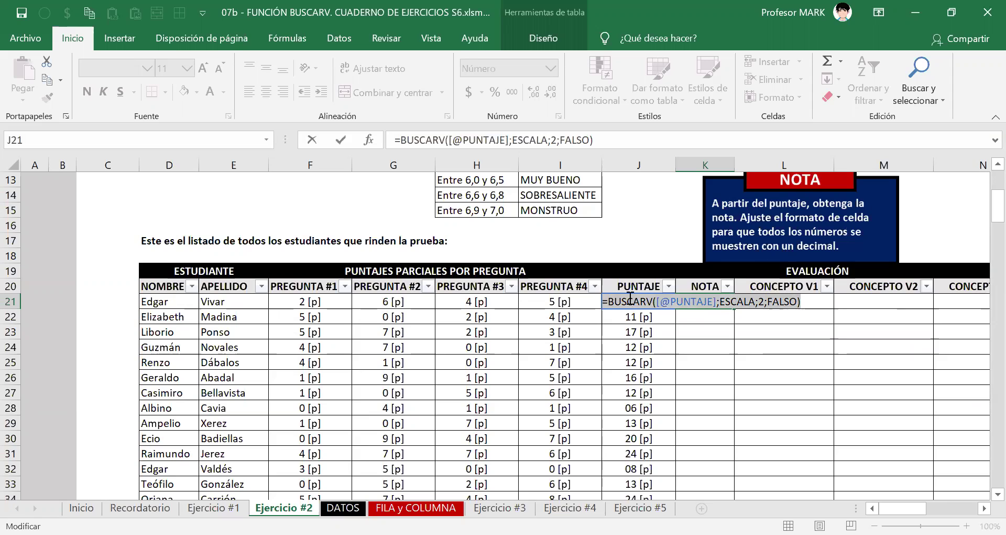
{"action": "key", "text": "ctrl+c"}
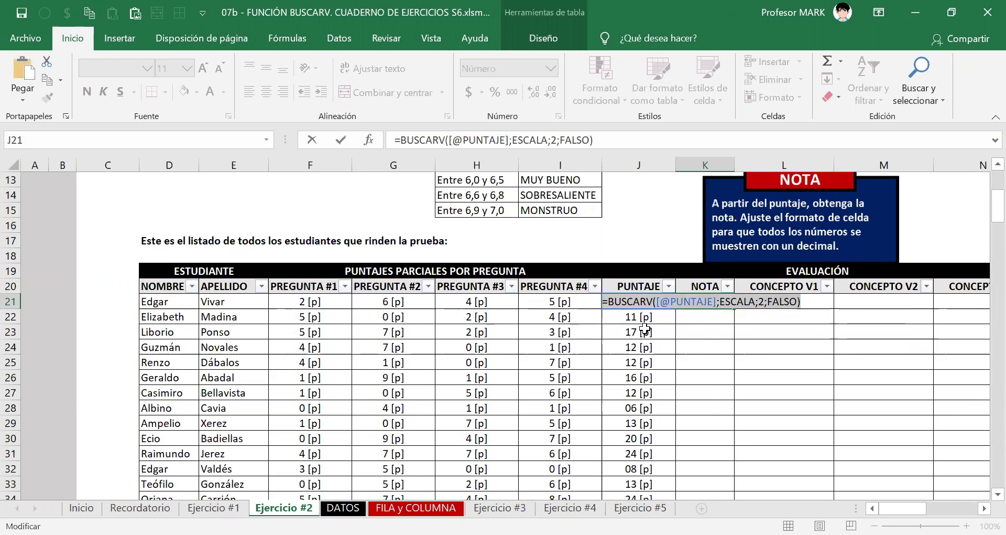
{"action": "key", "text": "Escape"}
{"action": "key", "text": "Right"}
{"action": "key", "text": "ctrl+v"}
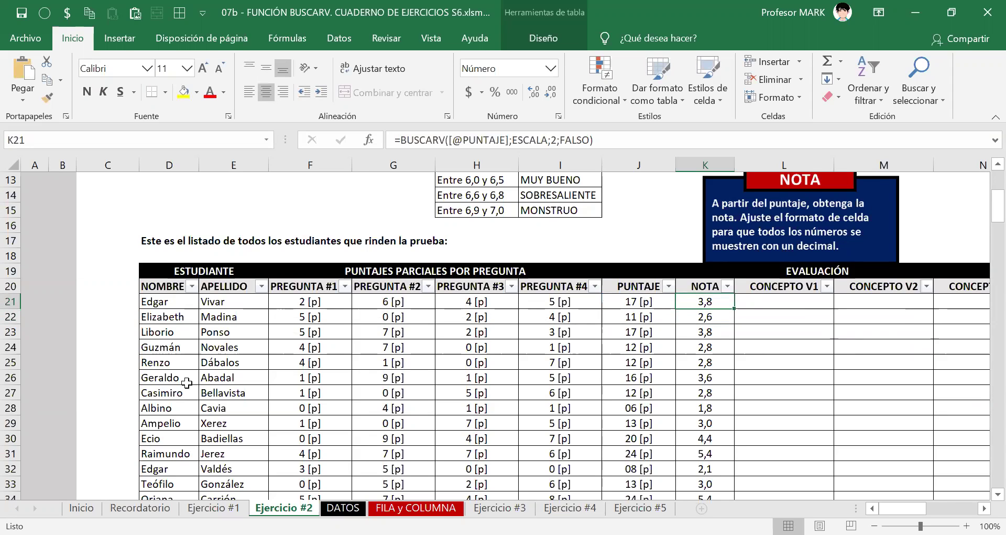
{"action": "key", "text": "alt+Tab"}
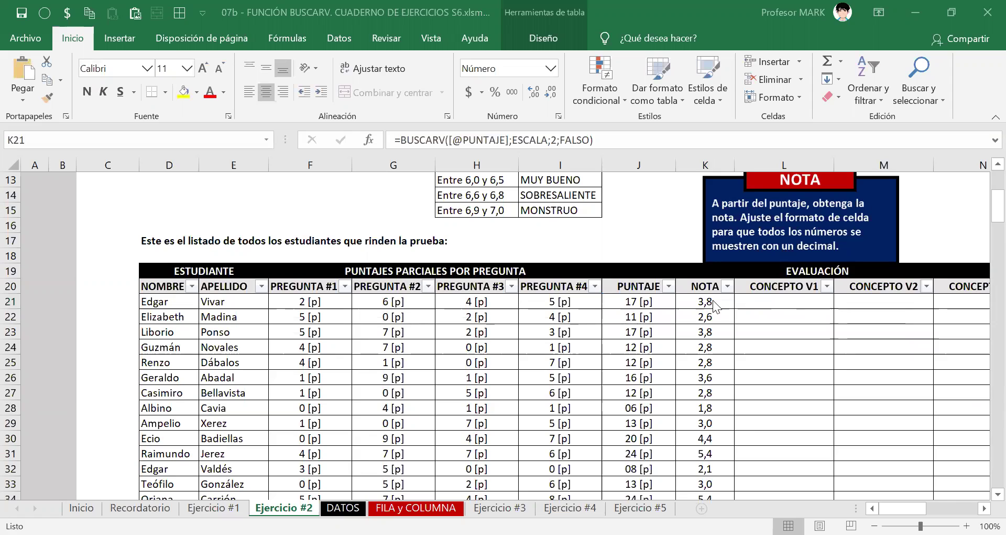
{"action": "key", "text": "alt+Tab"}
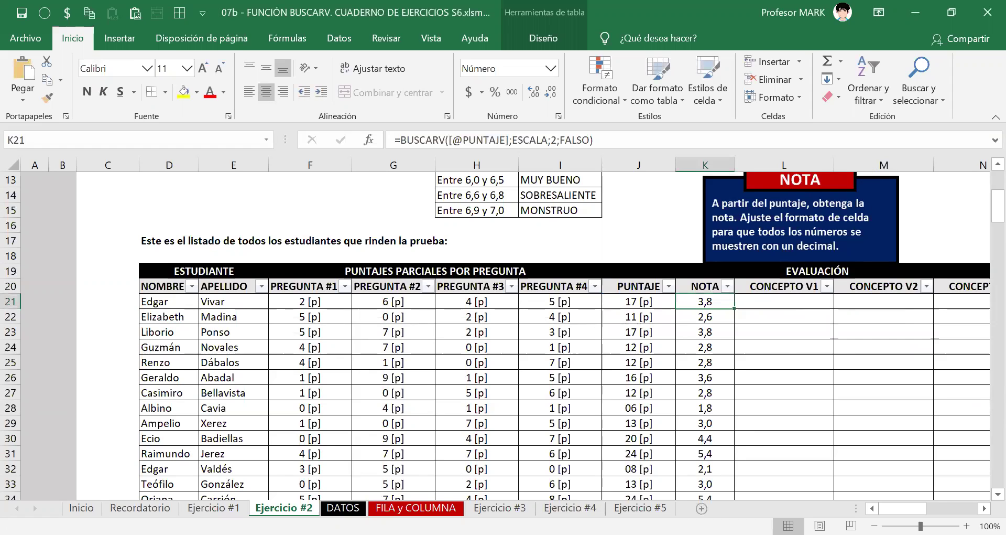
Step: Examine the PUNTAJE column of the ESCALA DE NOTAS table on DATOS, from 0 to 30 points
{"action": "left_click", "coordinate": [344, 508]}
{"action": "left_click_drag", "start_coordinate": [856, 507], "coordinate": [771, 507]}
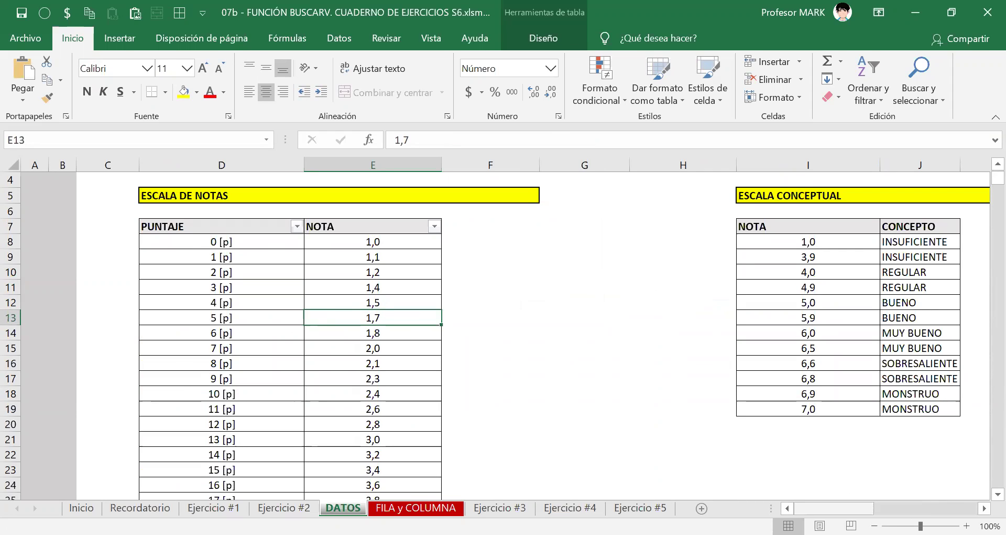
{"action": "left_click", "coordinate": [231, 304]}
{"action": "scroll", "coordinate": [229, 309], "scroll_direction": "down", "scroll_amount": 1}
{"action": "left_click", "coordinate": [228, 197]}
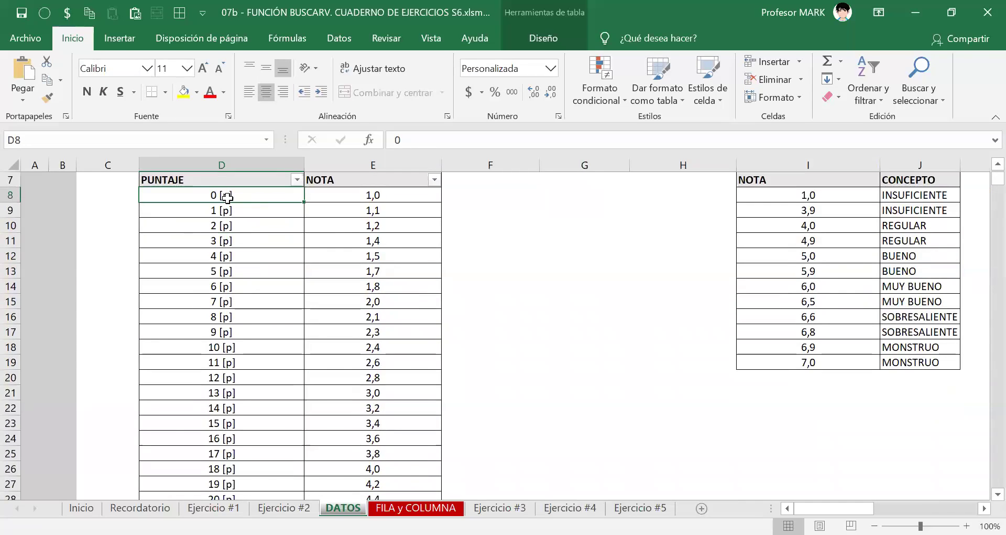
{"action": "mouse_move", "coordinate": [227, 197]}
{"action": "left_mouse_down"}
{"action": "mouse_move", "coordinate": [226, 377]}
{"action": "mouse_move", "coordinate": [227, 198]}
{"action": "left_mouse_up"}
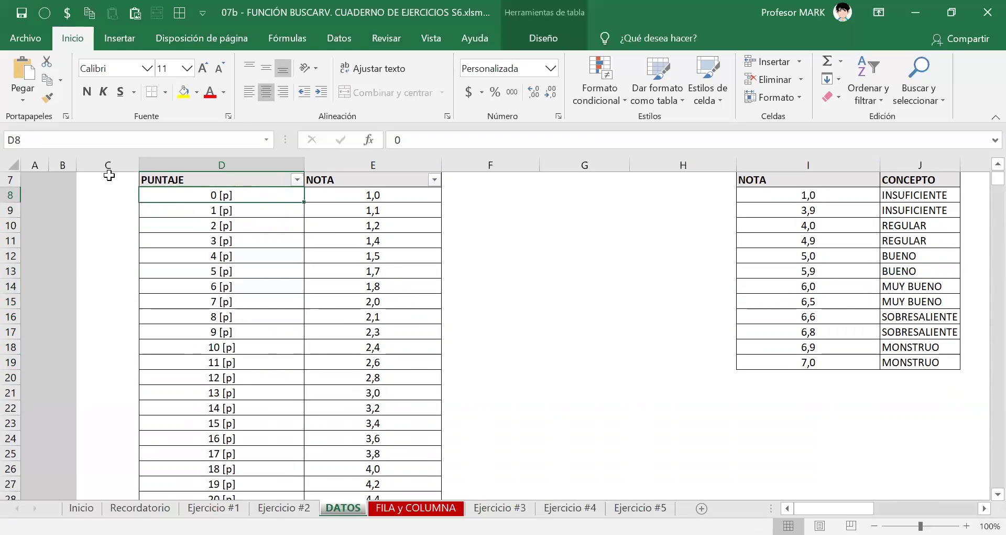
{"action": "scroll", "coordinate": [167, 228], "scroll_direction": "down", "scroll_amount": 4}
{"action": "scroll", "coordinate": [168, 229], "scroll_direction": "down", "scroll_amount": 1}
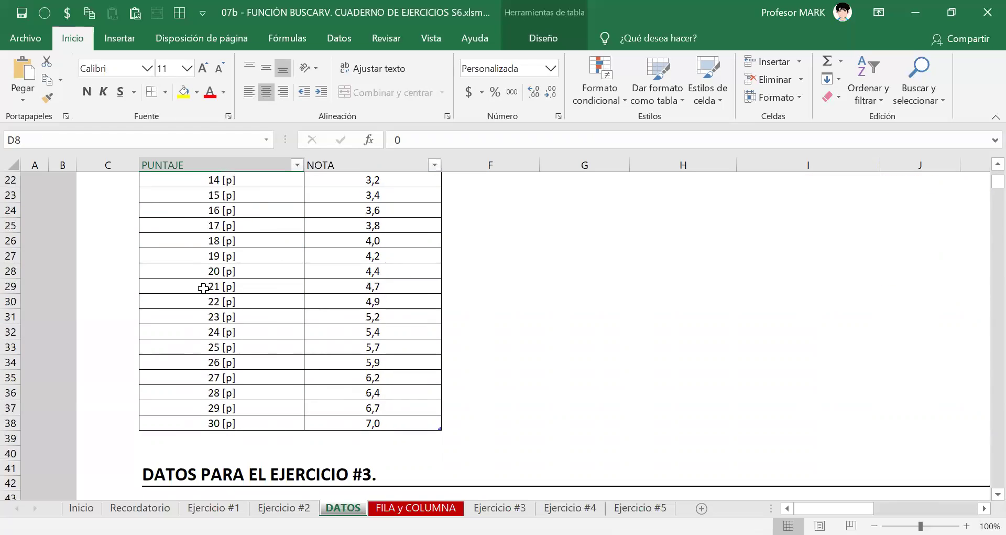
{"action": "left_click", "coordinate": [210, 422]}
{"action": "scroll", "coordinate": [253, 377], "scroll_direction": "up", "scroll_amount": 5}
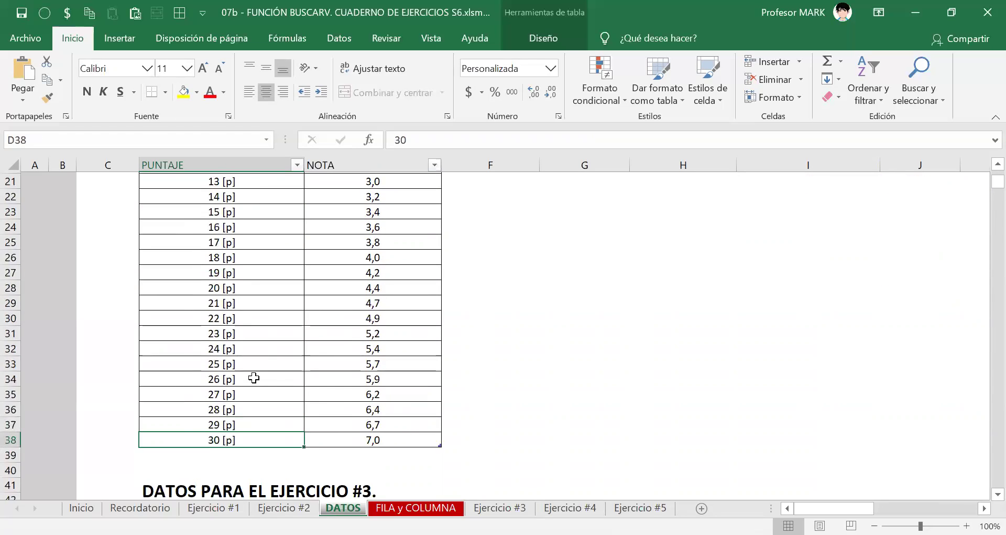
{"action": "left_click_drag", "start_coordinate": [245, 198], "coordinate": [221, 348]}
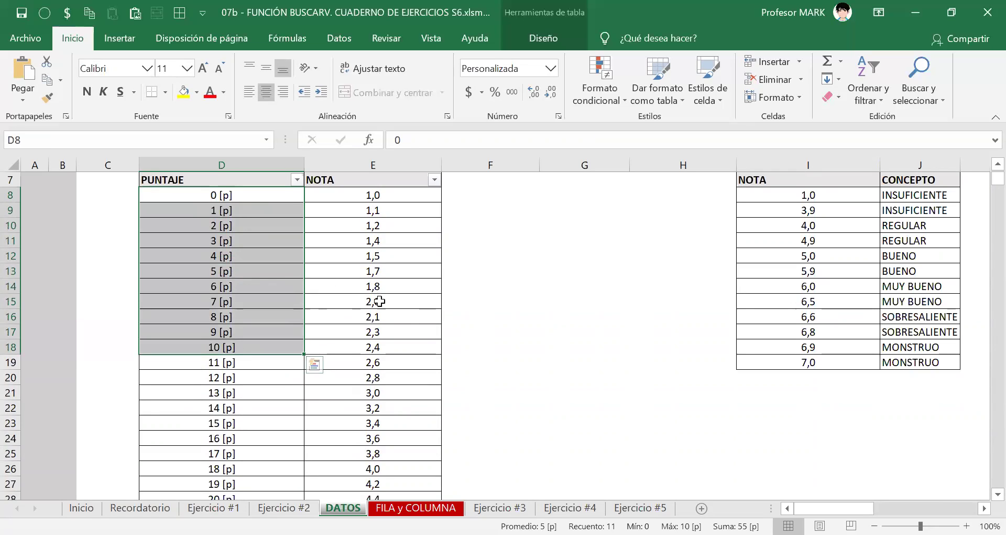
{"action": "scroll", "coordinate": [280, 414], "scroll_direction": "down", "scroll_amount": 2}
{"action": "scroll", "coordinate": [282, 416], "scroll_direction": "down", "scroll_amount": 2}
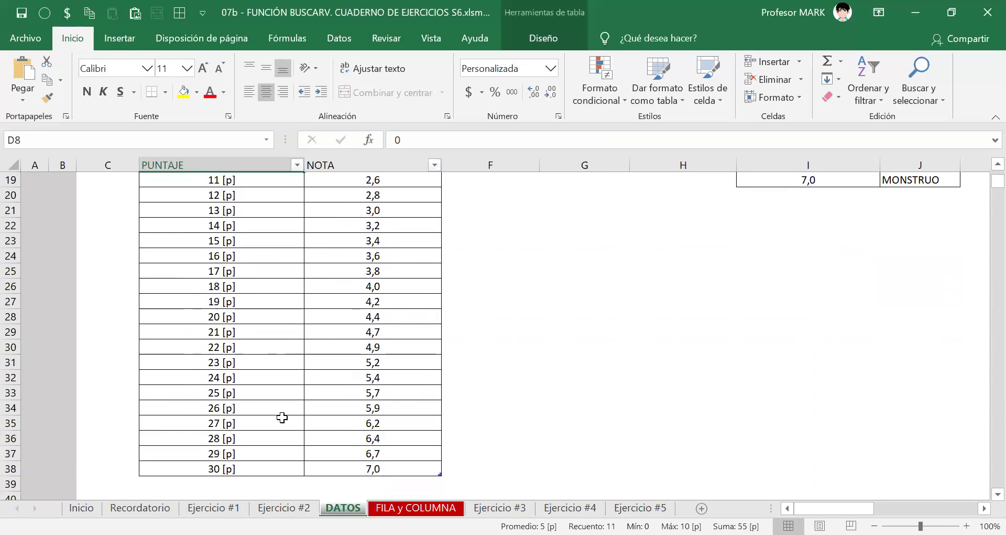
Step: Compare individual PUNTAJE and NOTA pairs in the ESCALA DE NOTAS table, such as those for 20, 23, 26, 27 and 29 points
{"action": "left_click", "coordinate": [222, 362]}
{"action": "left_click", "coordinate": [369, 359]}
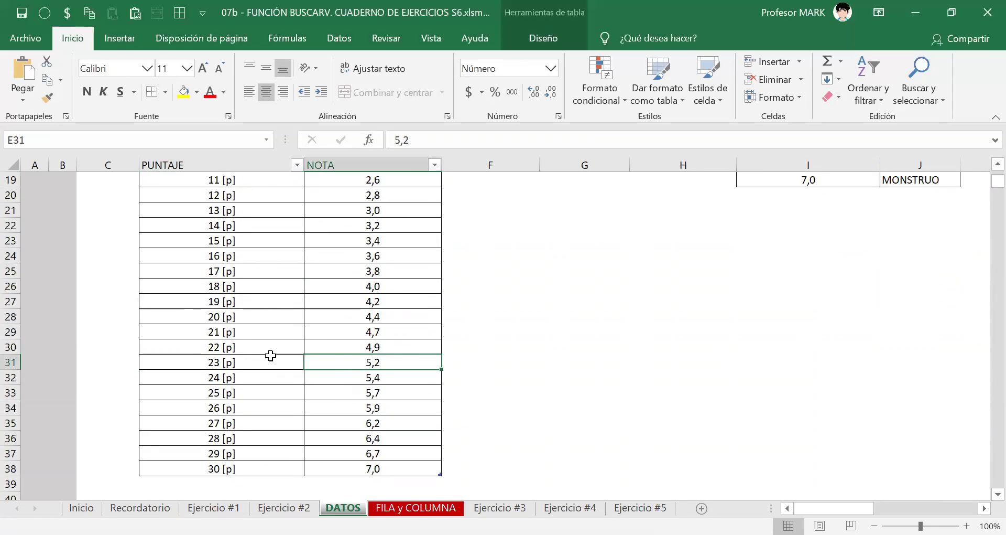
{"action": "left_click", "coordinate": [228, 421]}
{"action": "left_click_drag", "start_coordinate": [304, 422], "coordinate": [349, 419]}
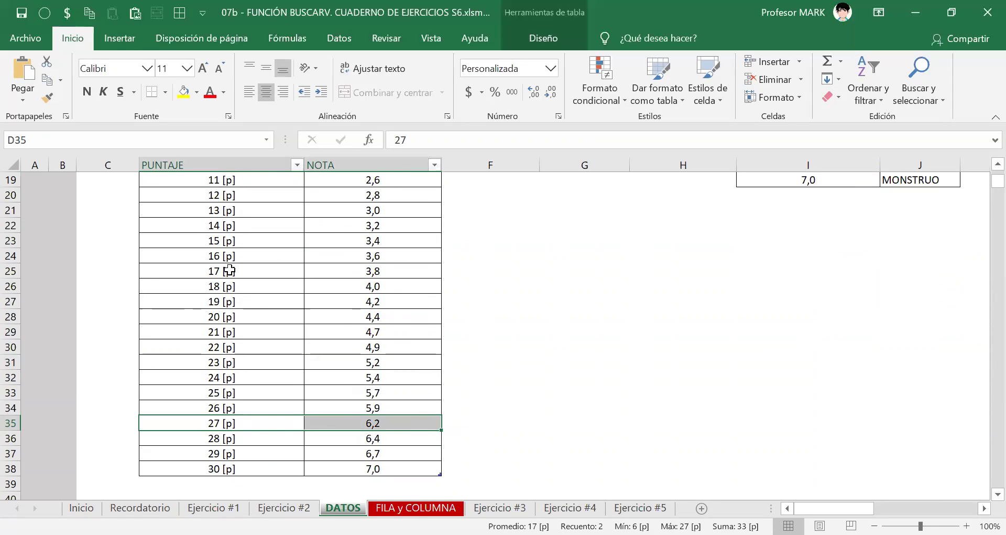
{"action": "left_click_drag", "start_coordinate": [287, 250], "coordinate": [307, 268]}
{"action": "left_click", "coordinate": [198, 311]}
{"action": "left_click", "coordinate": [328, 311], "text": "shift"}
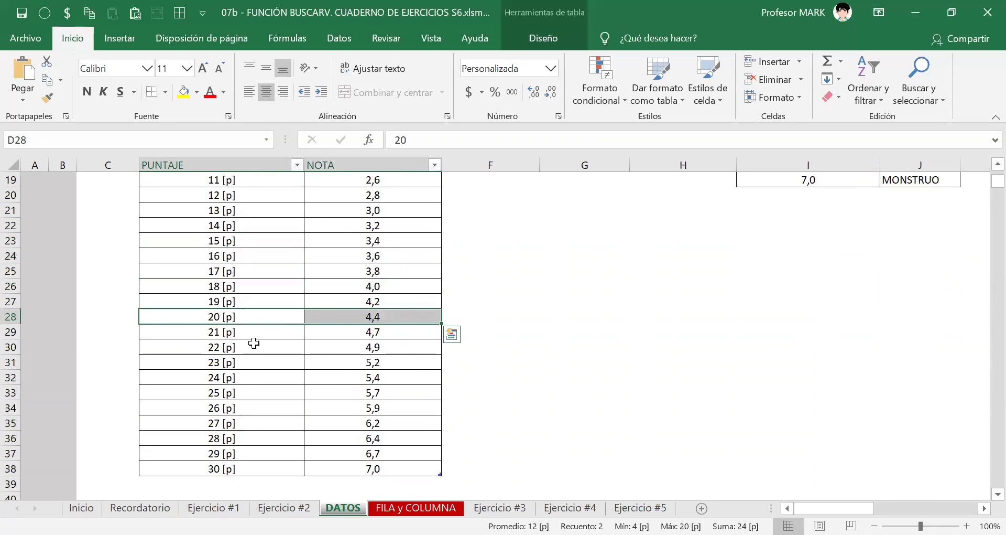
{"action": "left_click_drag", "start_coordinate": [254, 361], "coordinate": [333, 364]}
{"action": "left_click_drag", "start_coordinate": [219, 406], "coordinate": [327, 408]}
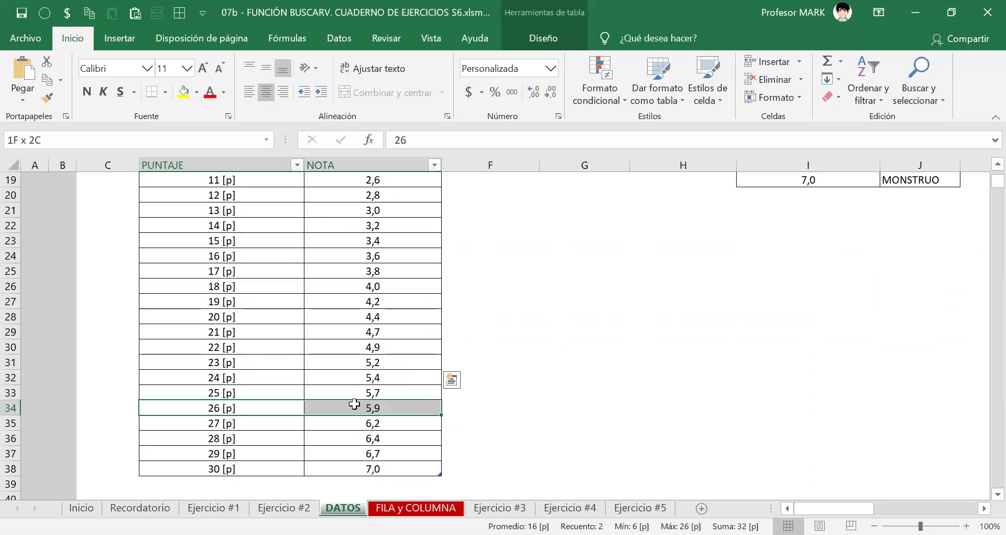
{"action": "left_click_drag", "start_coordinate": [216, 453], "coordinate": [328, 453]}
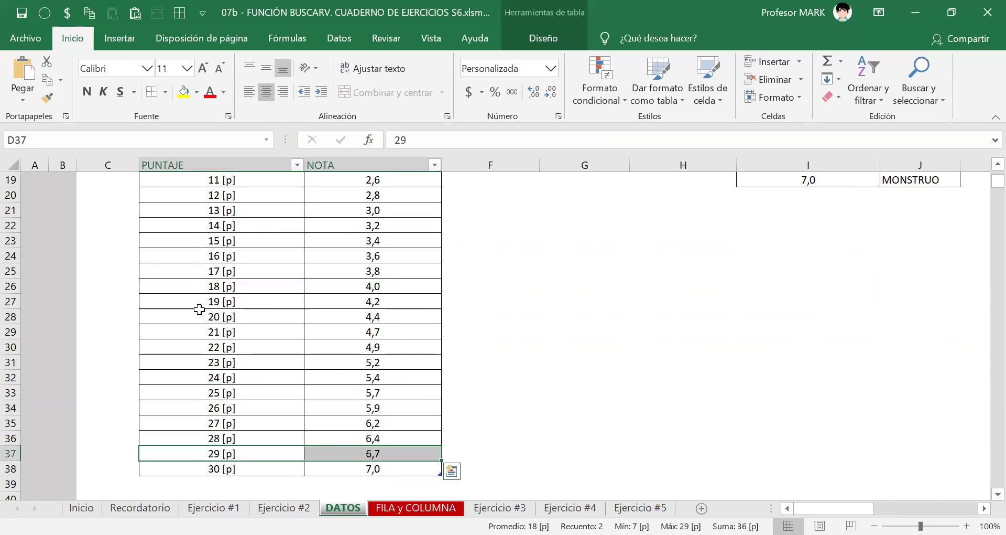
Step: Examine the first PUNTAJE and NOTA rows of the scale, the full PUNTAJE column and the first NOTA value
{"action": "scroll", "coordinate": [200, 315], "scroll_direction": "up", "scroll_amount": 5}
{"action": "left_click_drag", "start_coordinate": [195, 244], "coordinate": [336, 241]}
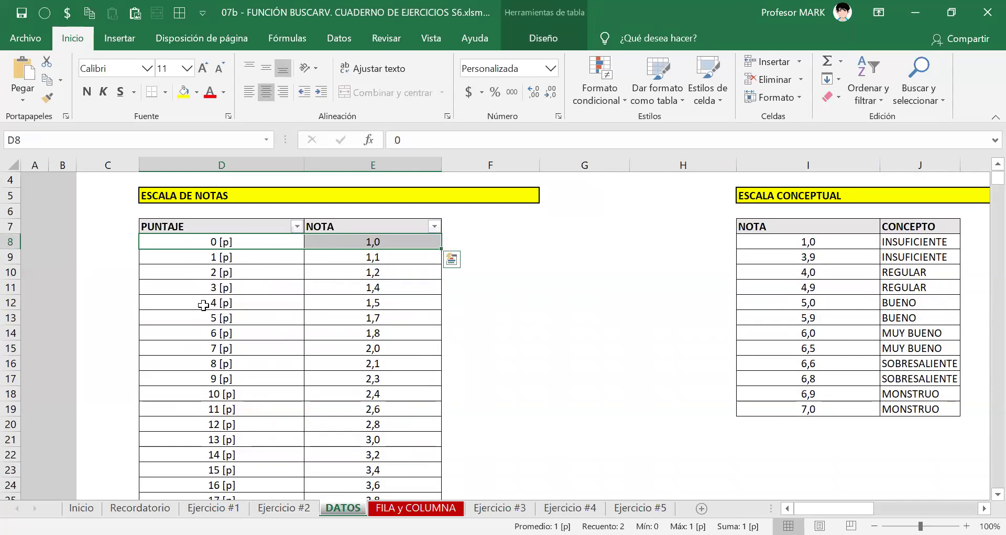
{"action": "left_click_drag", "start_coordinate": [199, 270], "coordinate": [357, 283]}
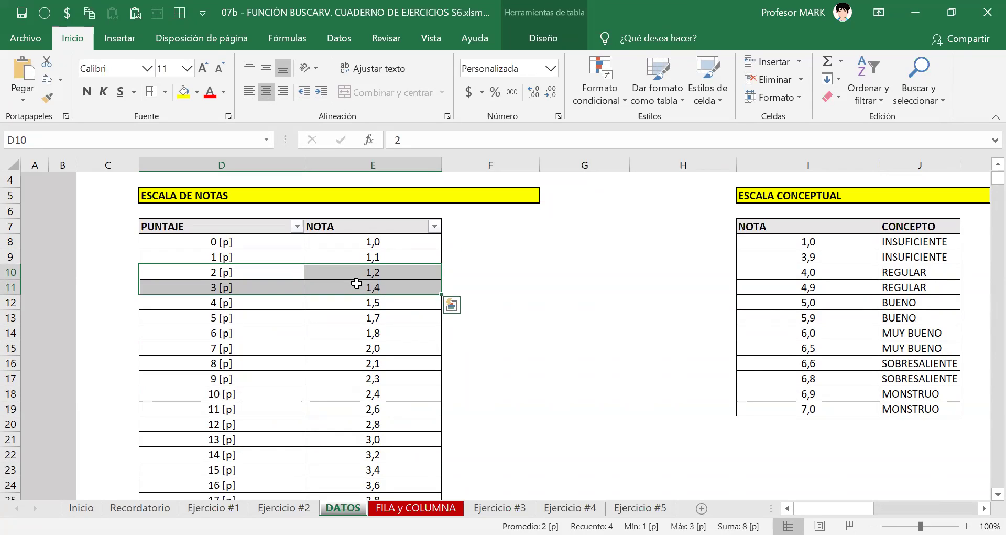
{"action": "left_click_drag", "start_coordinate": [209, 241], "coordinate": [215, 495]}
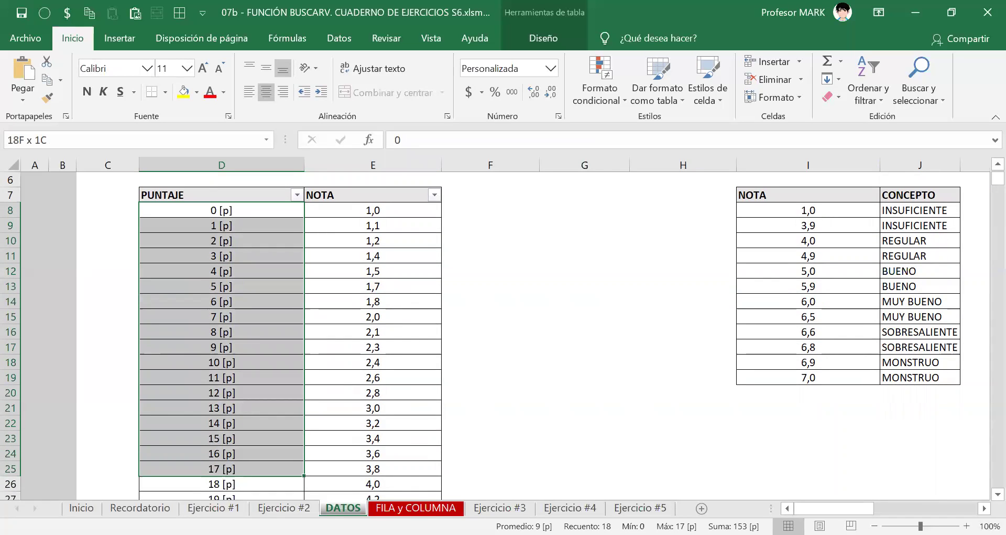
{"action": "key", "text": "ctrl+shift+Down"}
{"action": "left_click", "coordinate": [382, 330]}
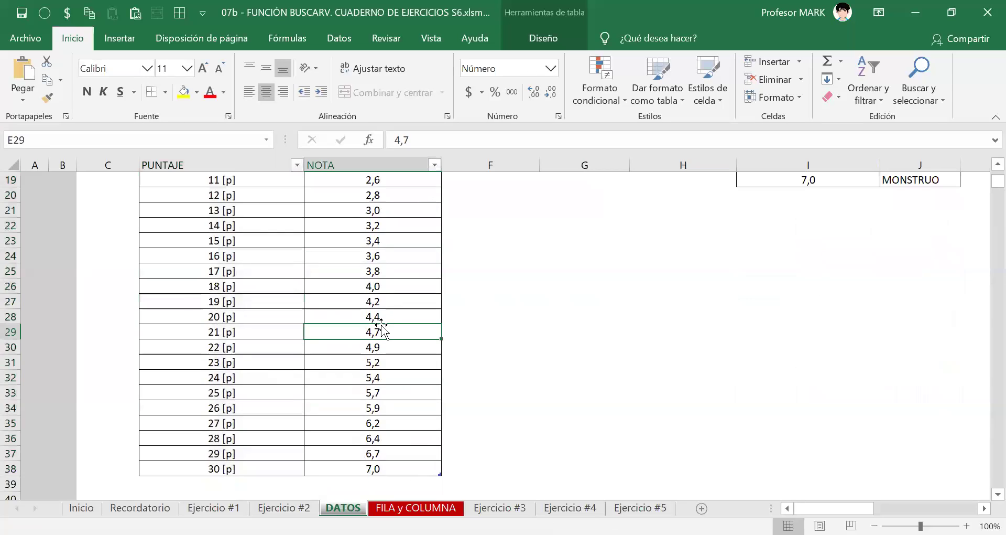
{"action": "scroll", "coordinate": [381, 330], "scroll_direction": "up", "scroll_amount": 5}
{"action": "scroll", "coordinate": [330, 294], "scroll_direction": "up", "scroll_amount": 1}
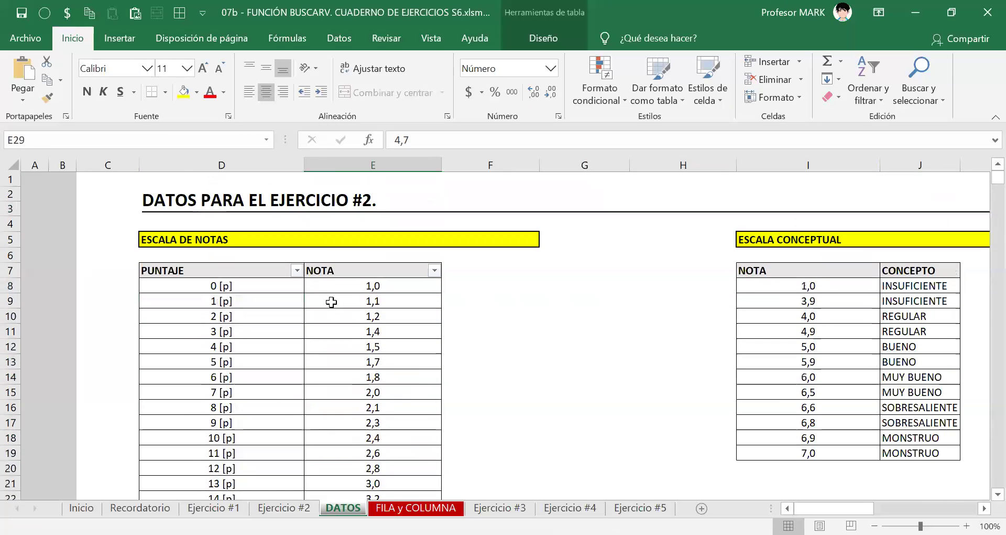
{"action": "left_click", "coordinate": [339, 288]}
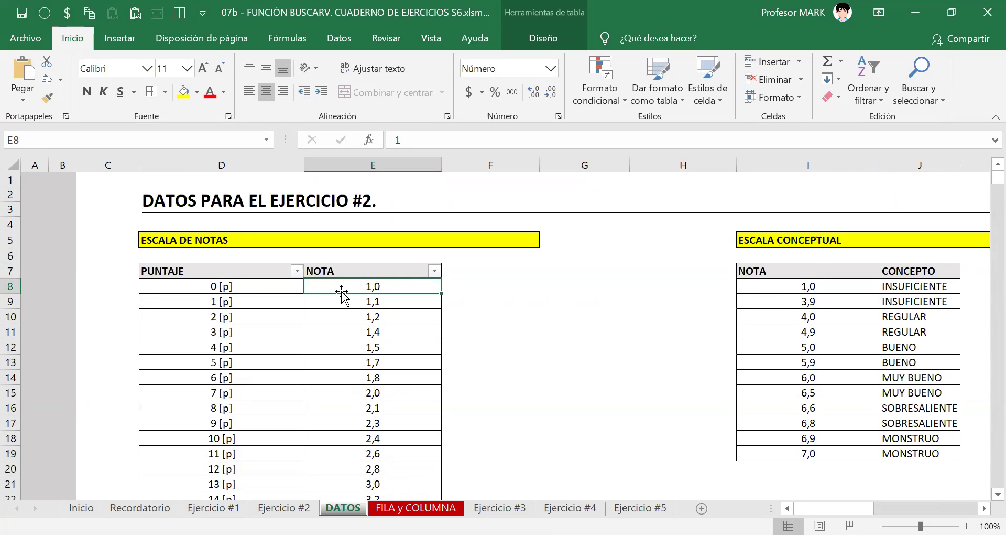
Step: On Ejercicio #2, move the NOTA note below the PUNTAJE note and place the CONCEPTO V1 note above the EVALUACIÓN columns
{"action": "left_click", "coordinate": [266, 508]}
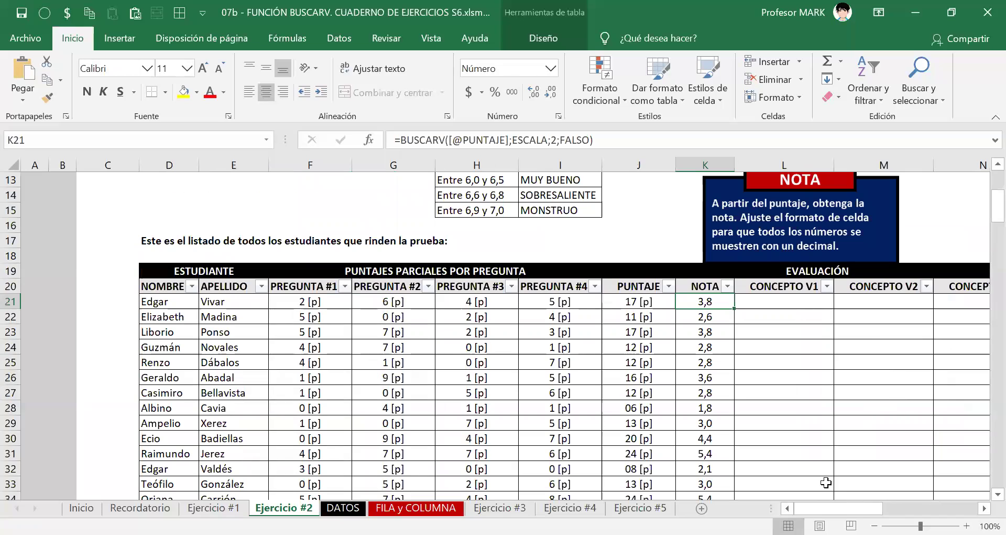
{"action": "scroll", "coordinate": [826, 480], "scroll_direction": "up", "scroll_amount": 1}
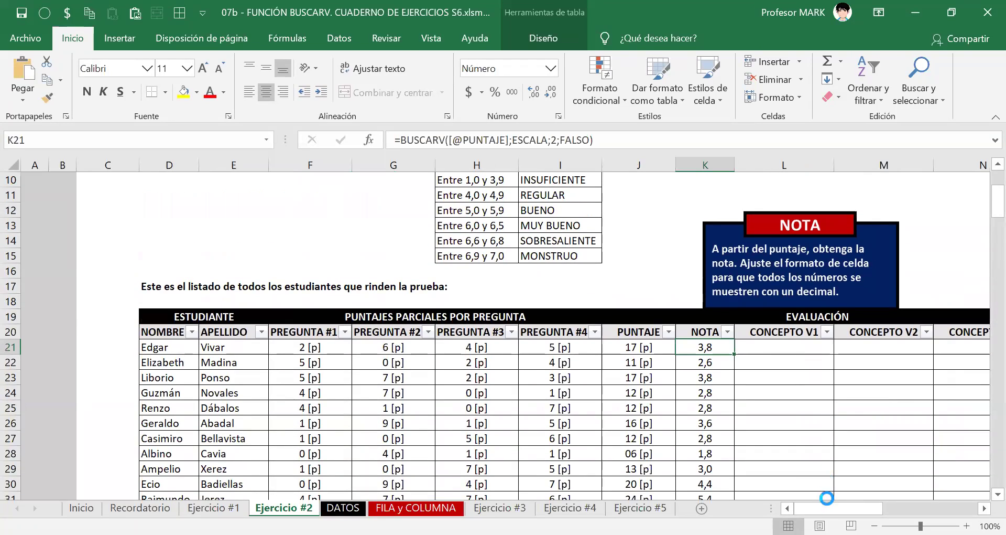
{"action": "scroll", "coordinate": [797, 450], "scroll_direction": "right", "scroll_amount": 3}
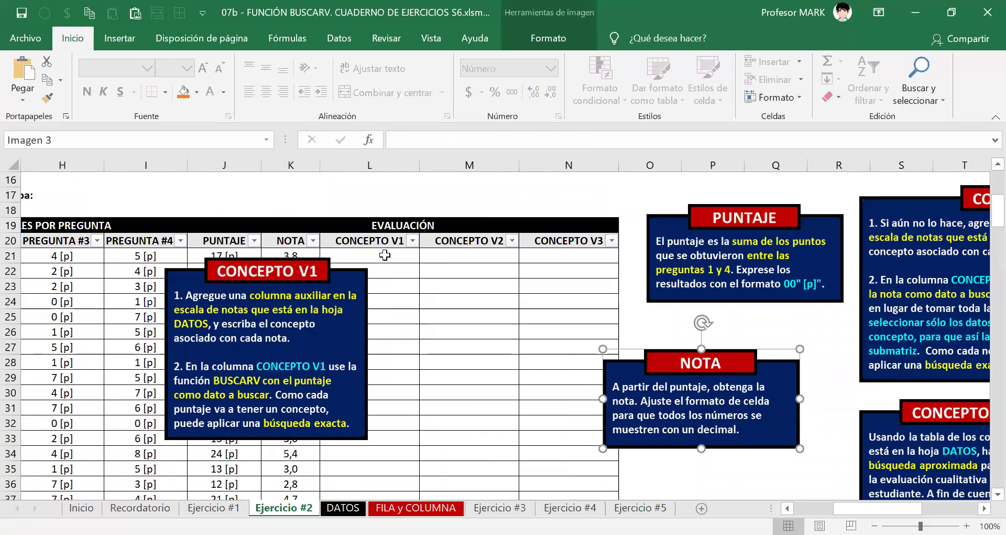
{"action": "left_click", "coordinate": [386, 254]}
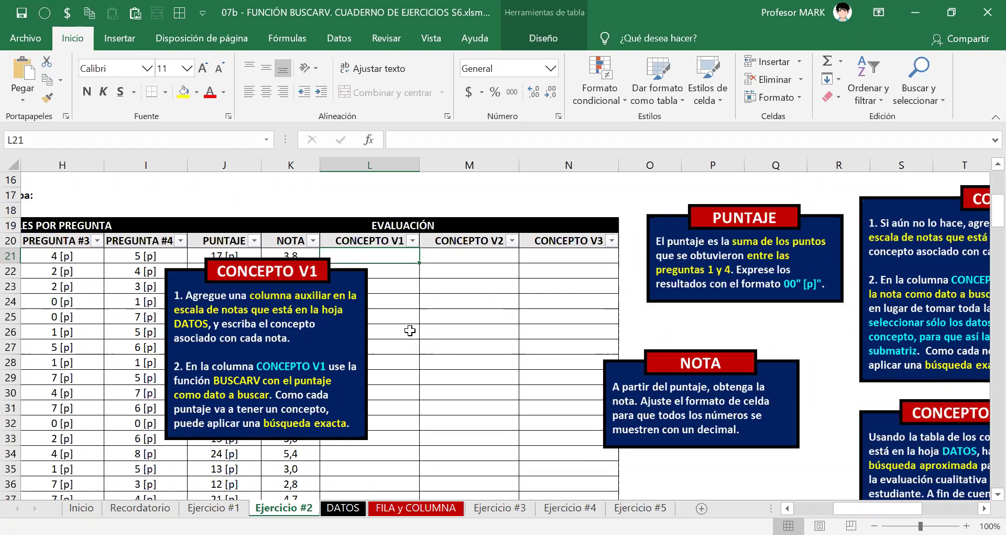
{"action": "scroll", "coordinate": [410, 330], "scroll_direction": "up", "scroll_amount": 1}
{"action": "left_click_drag", "start_coordinate": [340, 393], "coordinate": [521, 330]}
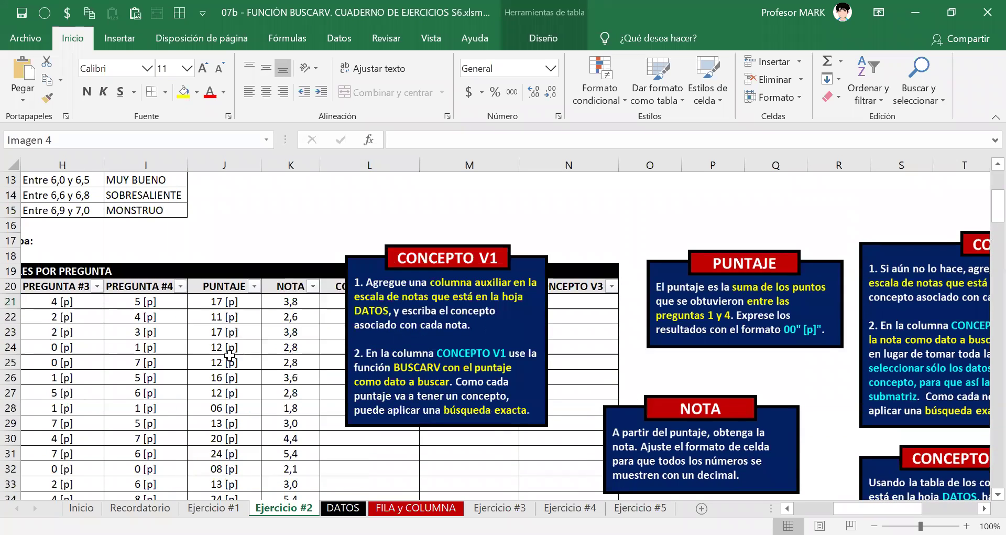
{"action": "scroll", "coordinate": [682, 478], "scroll_direction": "up", "scroll_amount": 3}
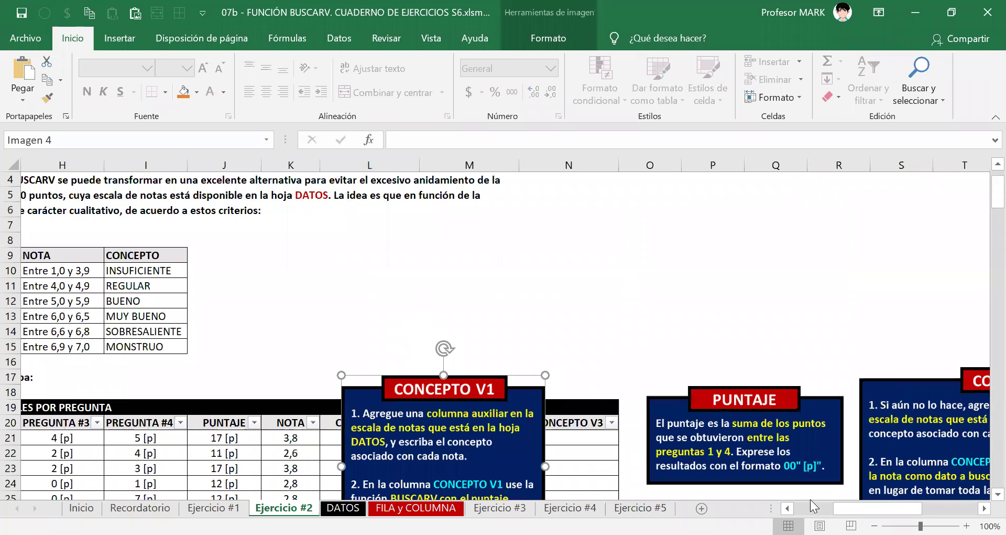
{"action": "scroll", "coordinate": [798, 435], "scroll_direction": "left", "scroll_amount": 3}
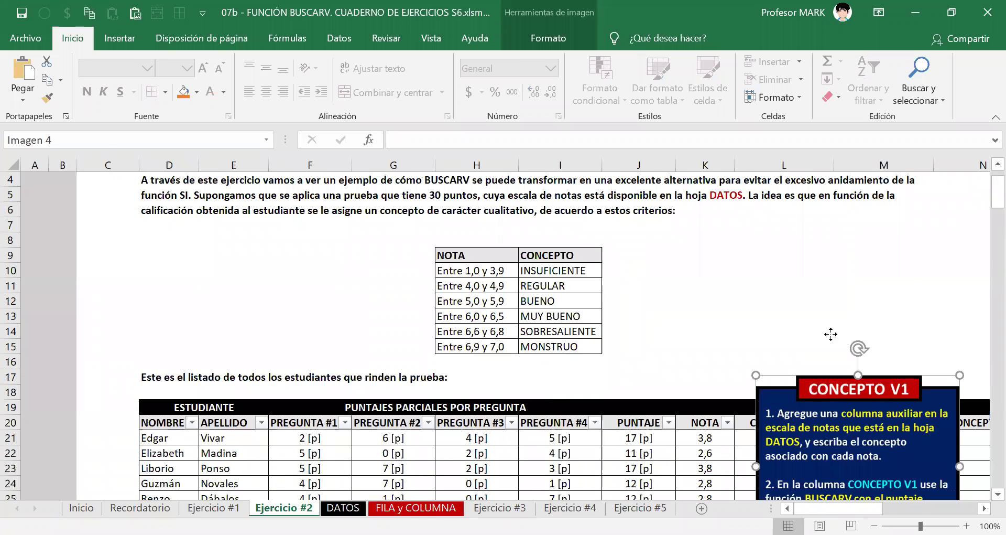
{"action": "left_click_drag", "start_coordinate": [797, 435], "coordinate": [827, 274]}
Step: Compare the grade ranges and concepts of the criteria table on Ejercicio #2 with the students' NOTA values
{"action": "left_click", "coordinate": [481, 268]}
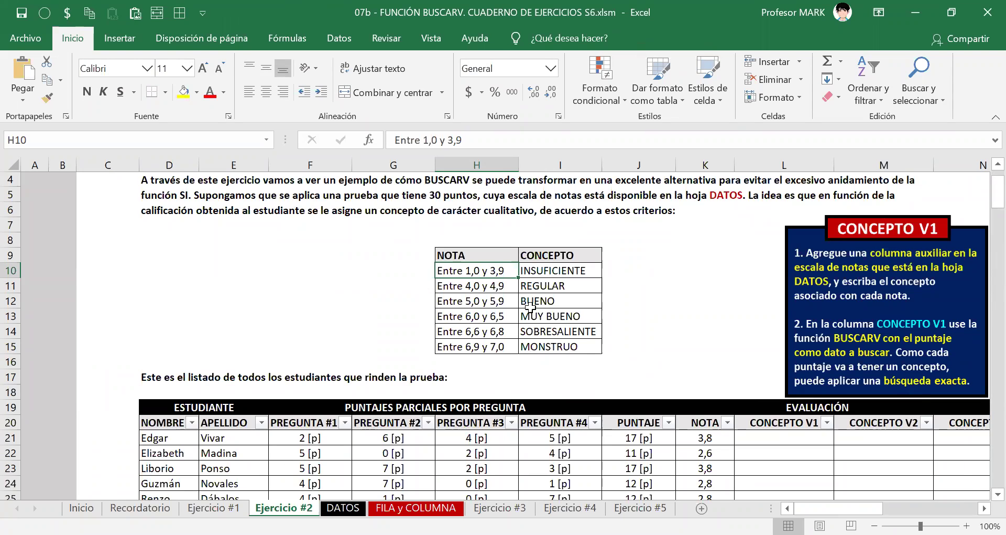
{"action": "left_click", "coordinate": [495, 290]}
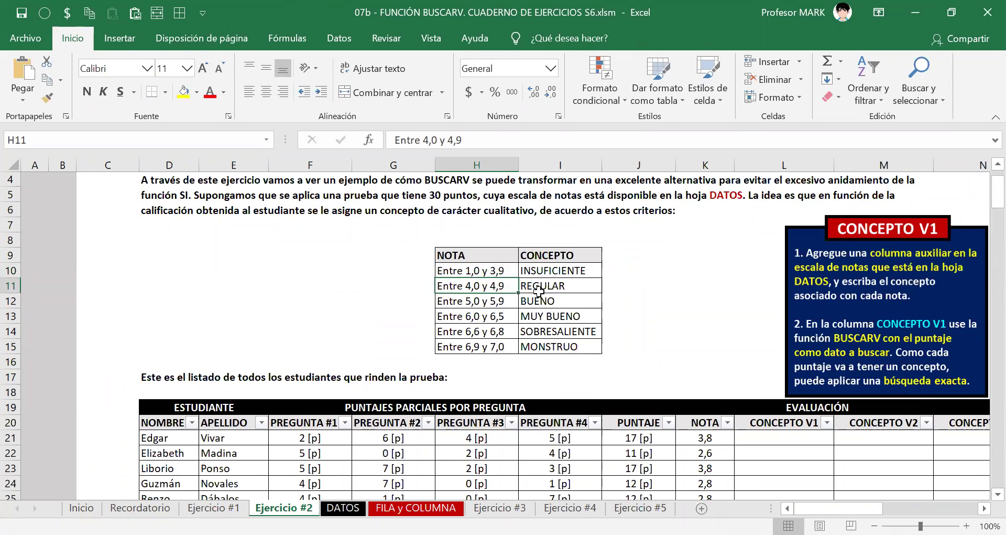
{"action": "left_click", "coordinate": [537, 291]}
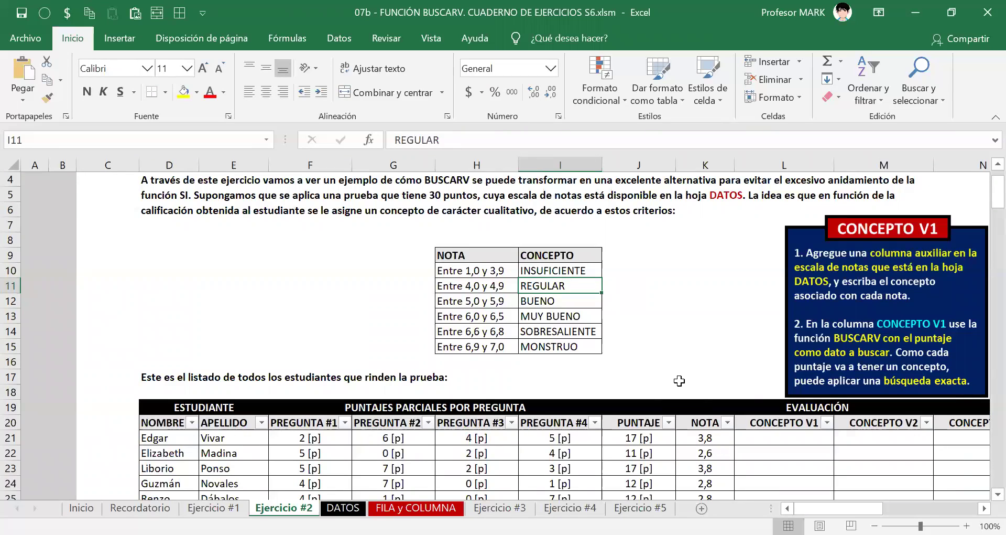
{"action": "scroll", "coordinate": [680, 381], "scroll_direction": "down", "scroll_amount": 5}
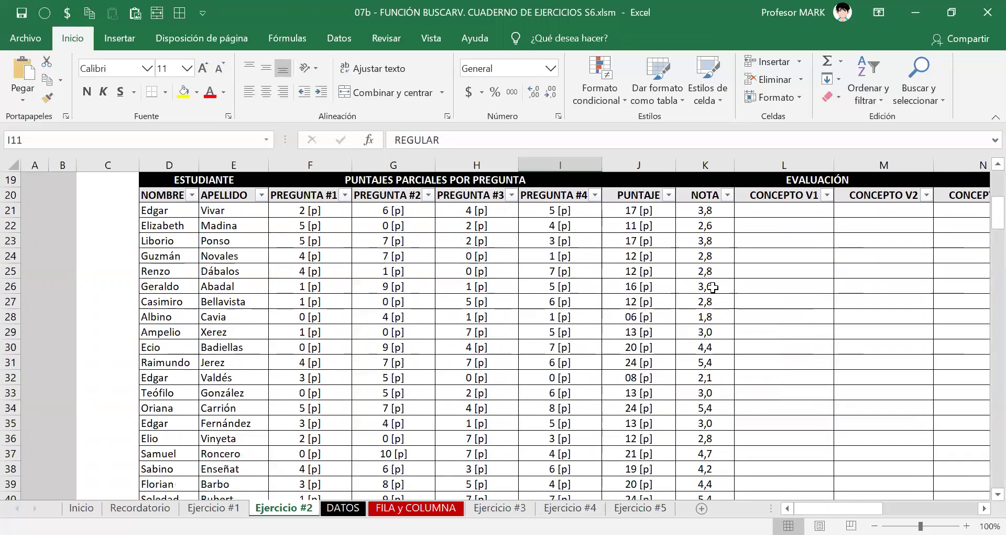
{"action": "scroll", "coordinate": [712, 287], "scroll_direction": "down", "scroll_amount": 2}
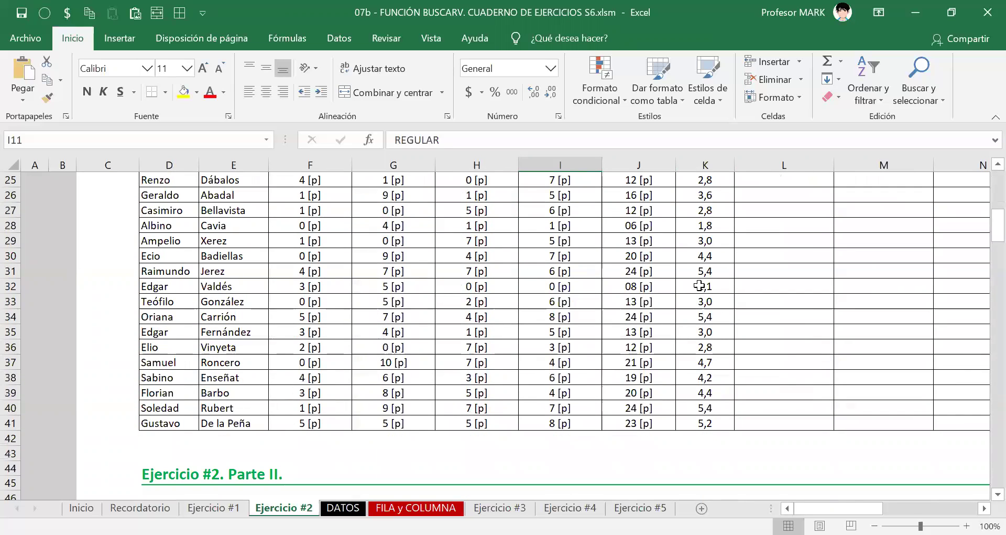
{"action": "left_click", "coordinate": [699, 314]}
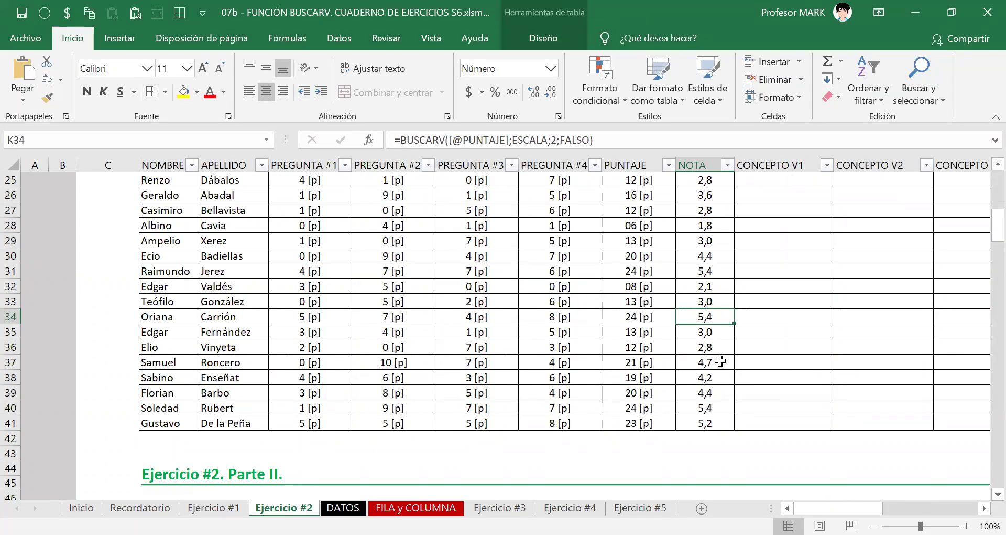
{"action": "scroll", "coordinate": [721, 361], "scroll_direction": "up", "scroll_amount": 5}
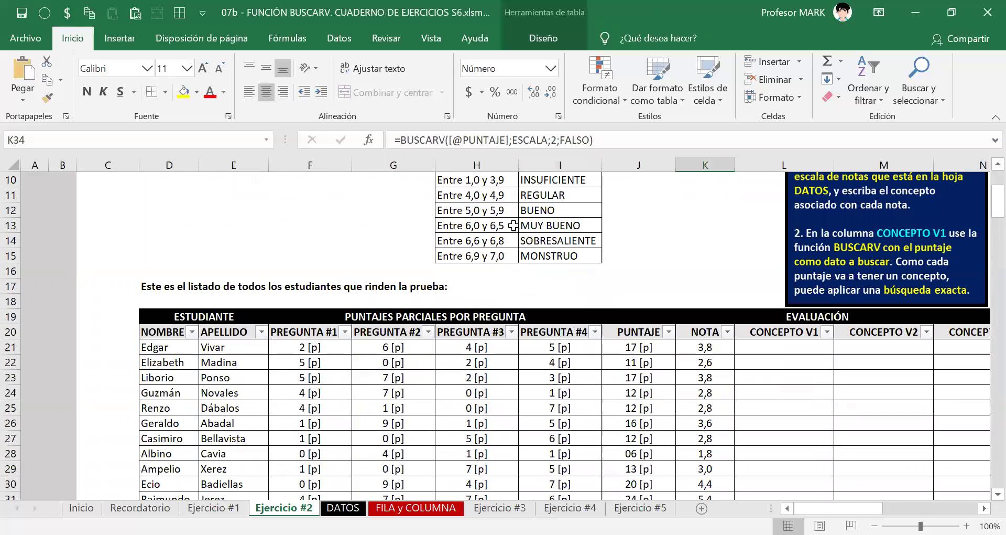
{"action": "scroll", "coordinate": [563, 279], "scroll_direction": "up", "scroll_amount": 1}
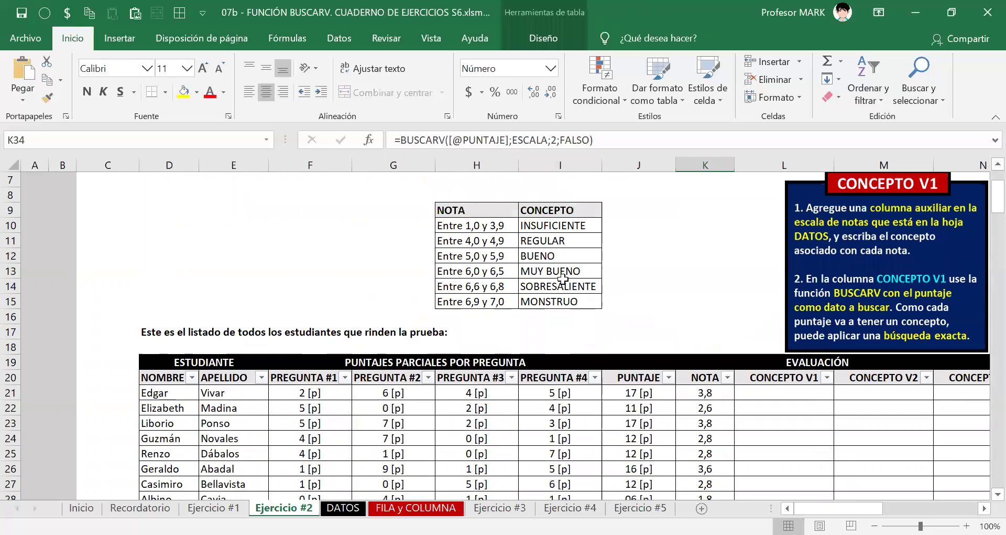
{"action": "left_click_drag", "start_coordinate": [446, 255], "coordinate": [582, 258]}
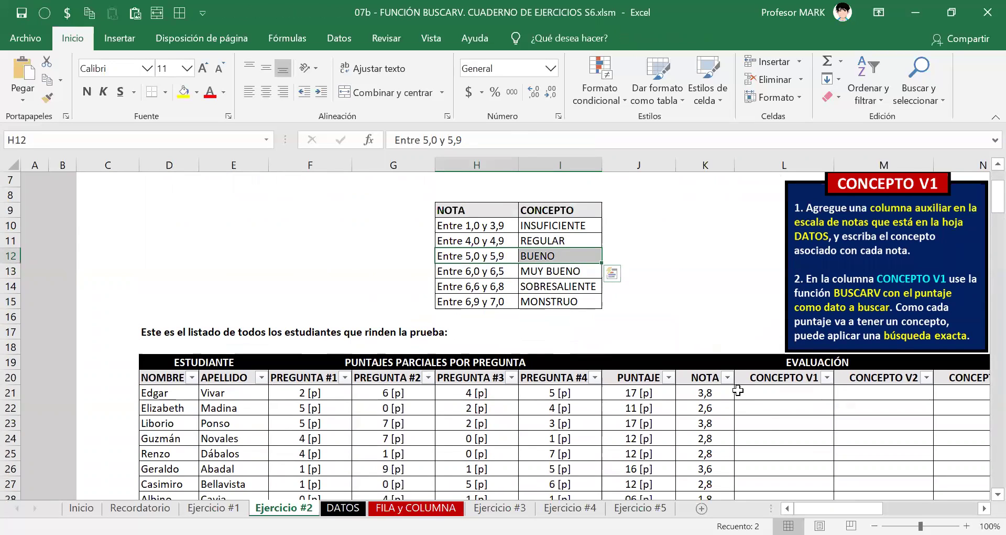
{"action": "scroll", "coordinate": [737, 380], "scroll_direction": "down", "scroll_amount": 3}
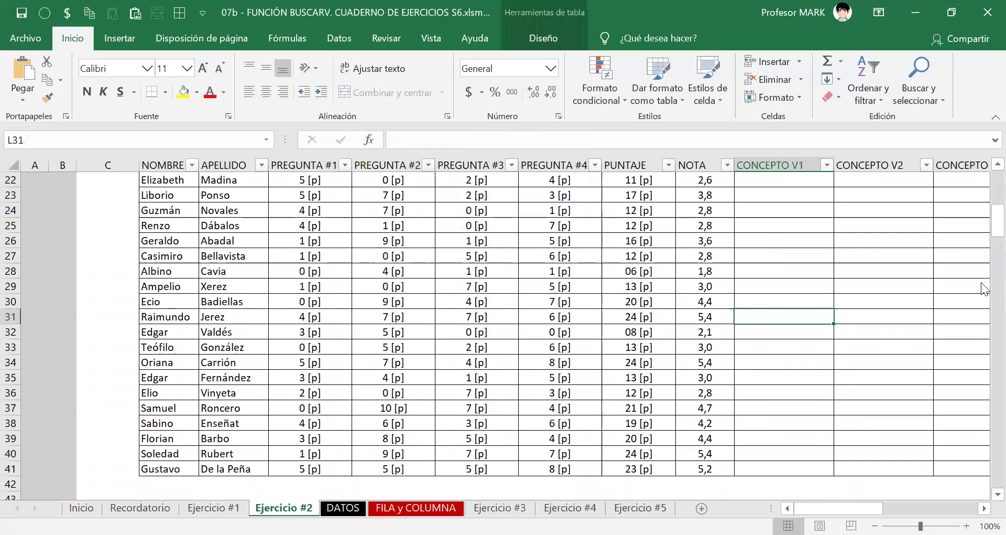
{"action": "type", "text": "BUENO"}
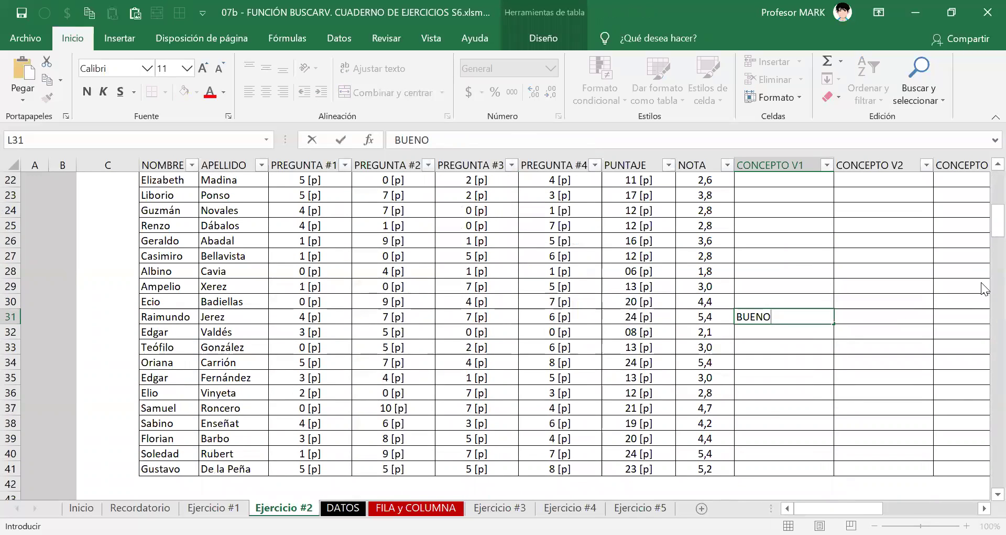
{"action": "key", "text": "Escape"}
{"action": "key", "text": "ctrl+s"}
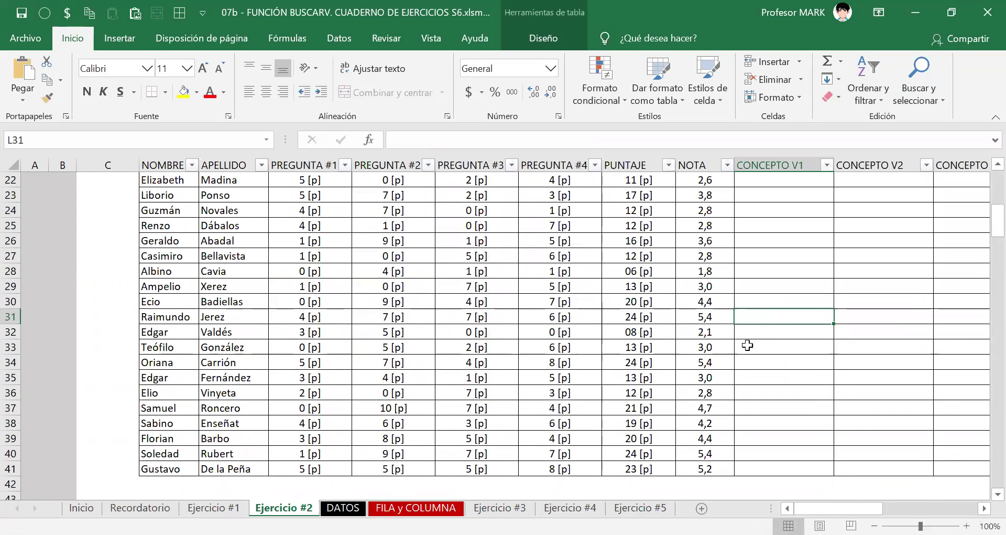
Step: Compare the first student's NOTA in K21 with the grade ranges of the criteria table and the CONCEPTO V1 instructions
{"action": "scroll", "coordinate": [760, 362], "scroll_direction": "up", "scroll_amount": 4}
{"action": "scroll", "coordinate": [780, 397], "scroll_direction": "up", "scroll_amount": 1}
{"action": "left_click", "coordinate": [780, 397]}
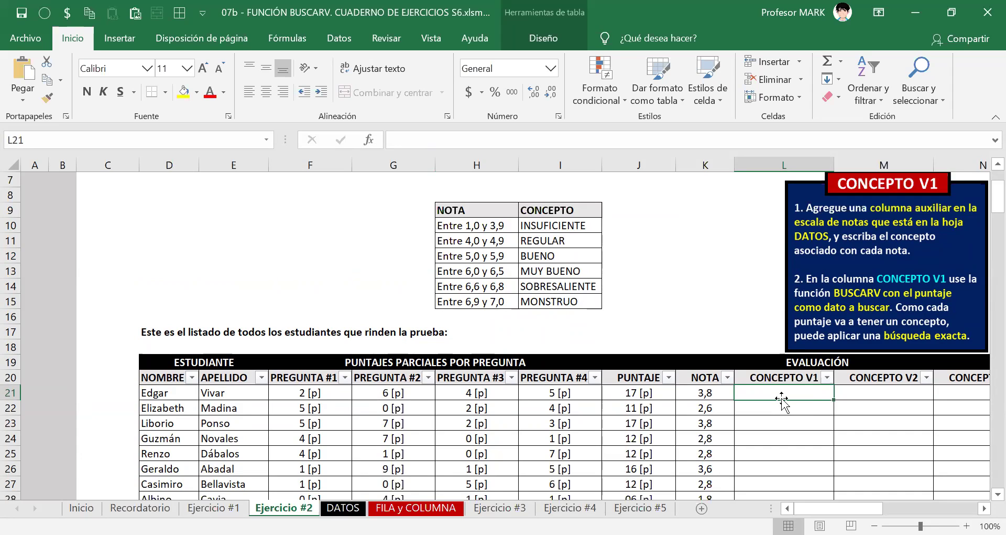
{"action": "scroll", "coordinate": [781, 398], "scroll_direction": "down", "scroll_amount": 1}
{"action": "left_click", "coordinate": [705, 348]}
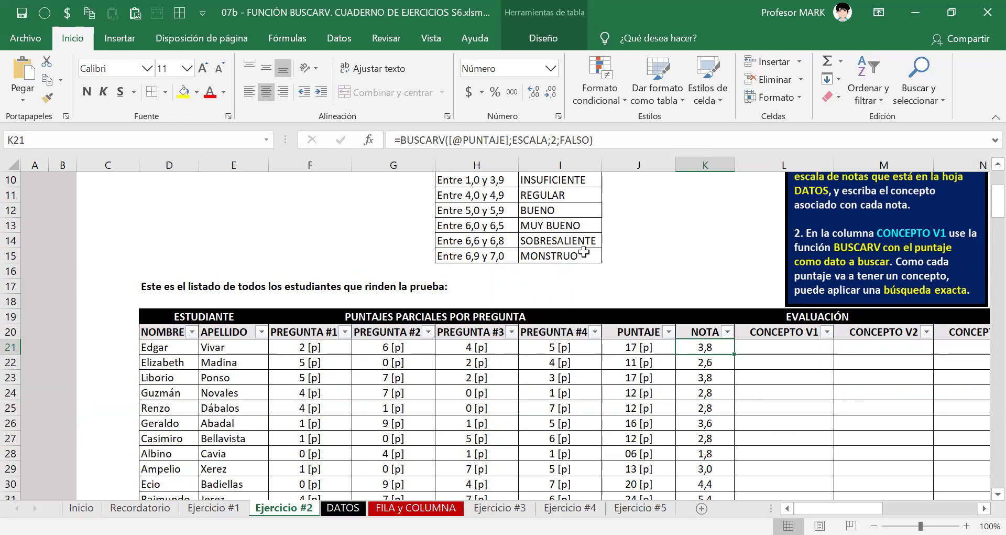
{"action": "left_click", "coordinate": [787, 348]}
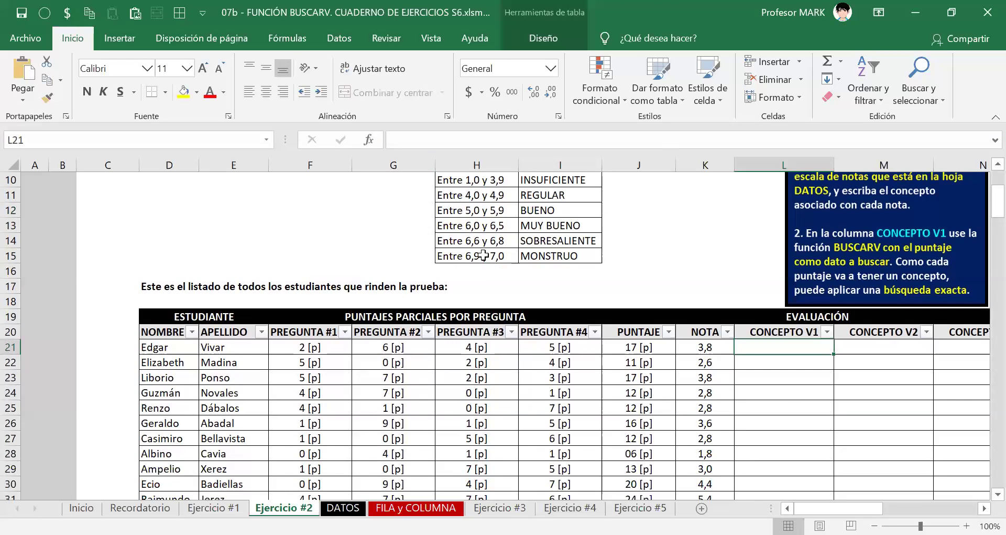
{"action": "scroll", "coordinate": [454, 244], "scroll_direction": "up", "scroll_amount": 2}
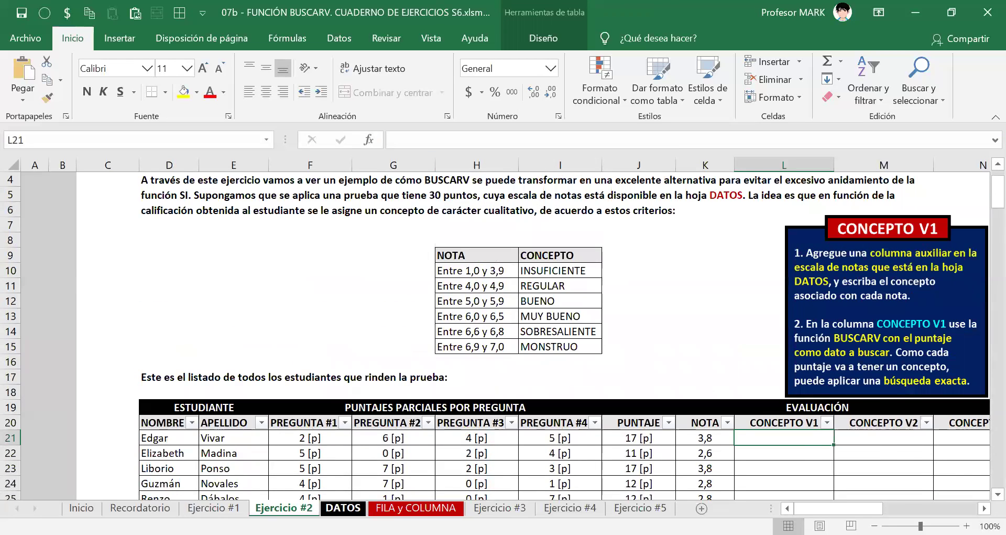
Step: On the DATOS sheet, add a CONCEPTO column in F7 beside NOTA in the ESCALA DE NOTAS table
{"action": "left_click", "coordinate": [343, 508]}
{"action": "scroll", "coordinate": [524, 262], "scroll_direction": "down", "scroll_amount": 1}
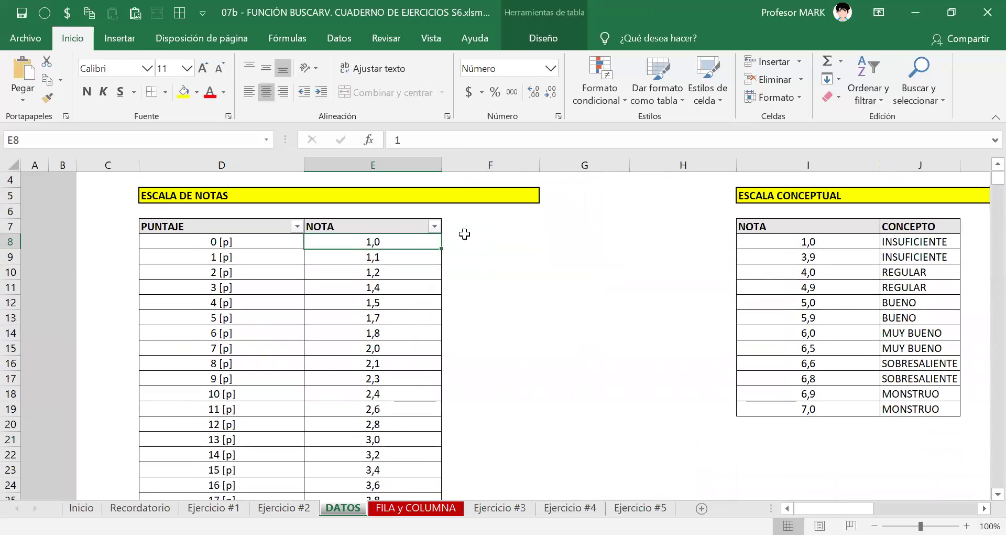
{"action": "left_click_drag", "start_coordinate": [489, 227], "coordinate": [512, 351]}
{"action": "scroll", "coordinate": [507, 346], "scroll_direction": "up", "scroll_amount": 6}
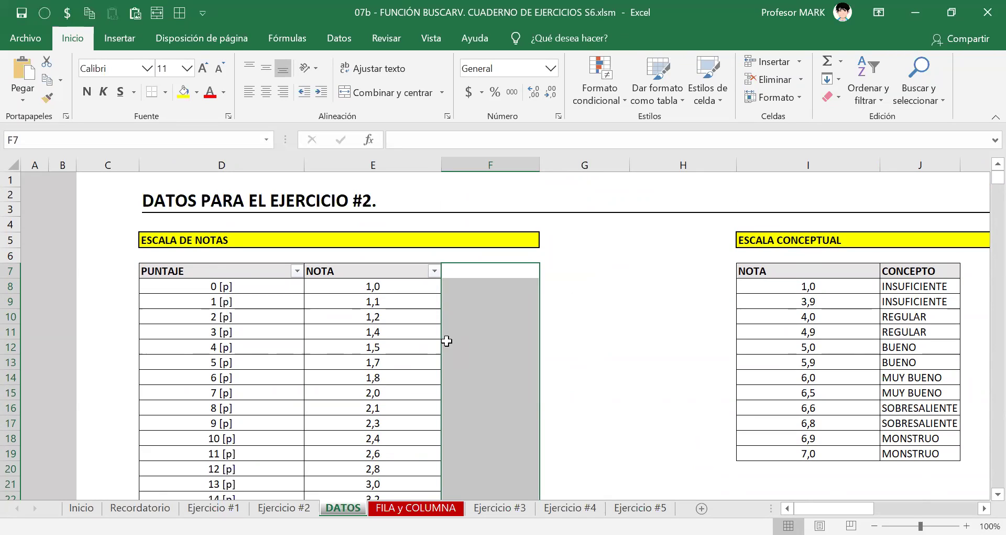
{"action": "left_click", "coordinate": [465, 272]}
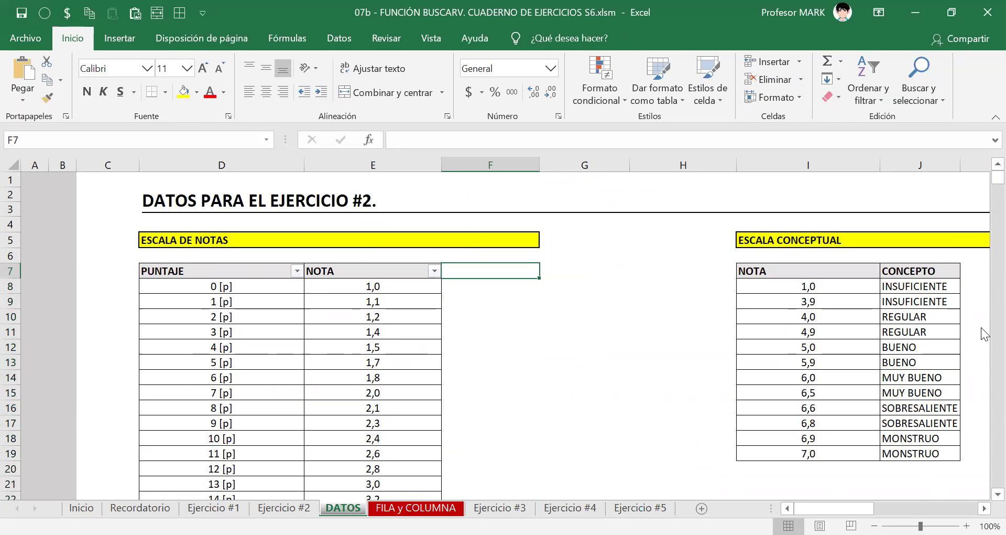
{"action": "type", "text": "CONCEPTO"}
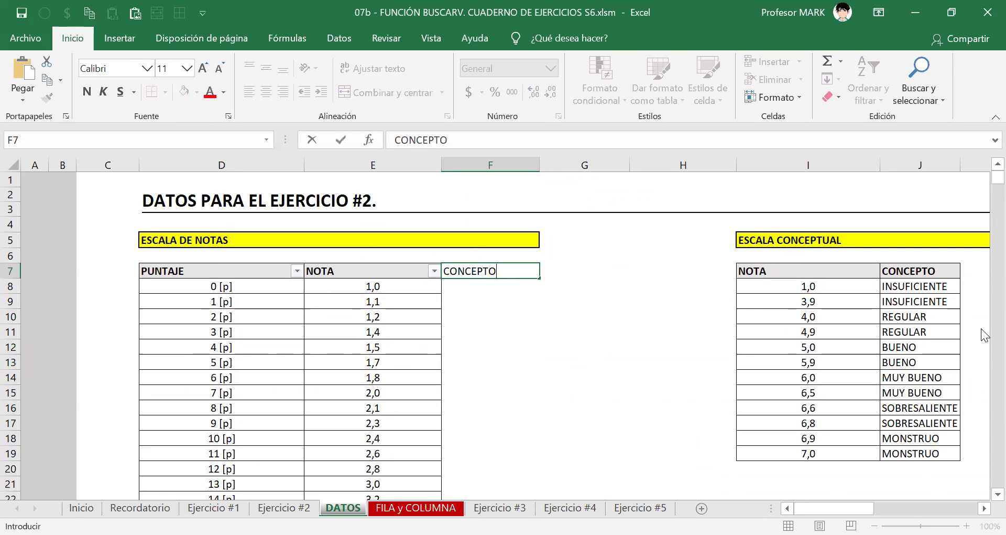
{"action": "key", "text": "Return"}
{"action": "key", "text": "Up"}
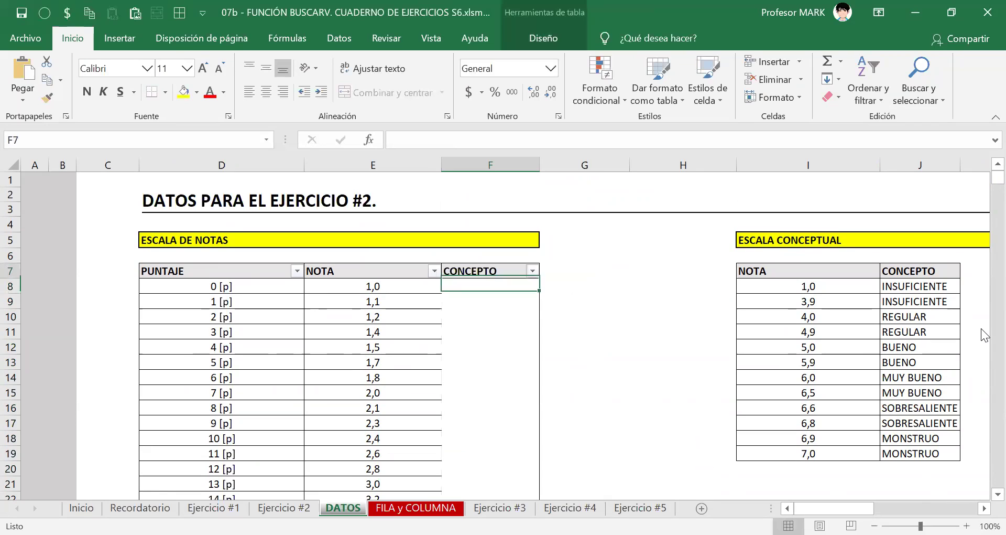
Step: Apply borders to the new CONCEPTO column of the ESCALA DE NOTAS table and save the workbook
{"action": "key", "text": "ctrl+shift+Down"}
{"action": "key", "text": "alt+8"}
{"action": "scroll", "coordinate": [985, 335], "scroll_direction": "up", "scroll_amount": 1}
{"action": "key", "text": "Down"}
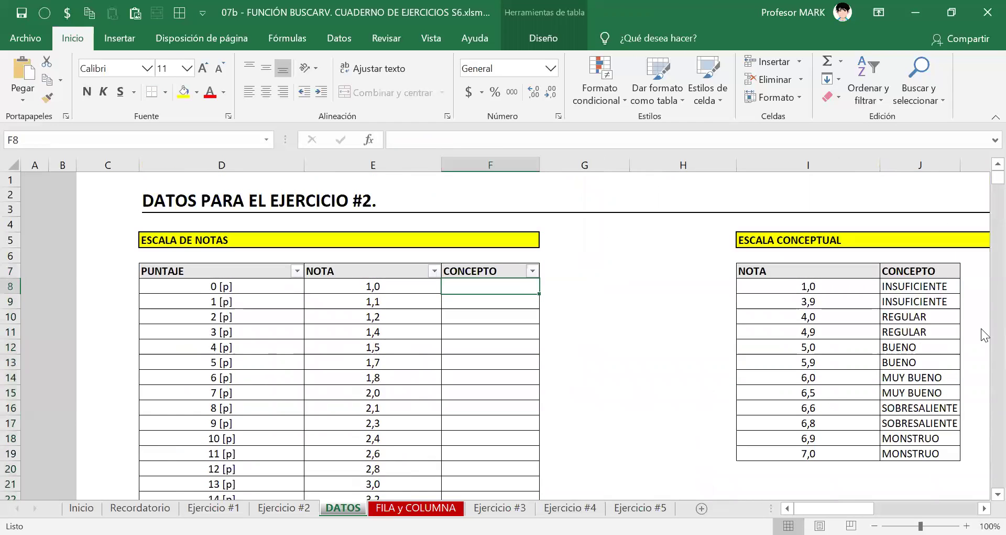
{"action": "key", "text": "Left"}
{"action": "key", "text": "ctrl+s"}
{"action": "key", "text": "Left"}
{"action": "key", "text": "Left"}
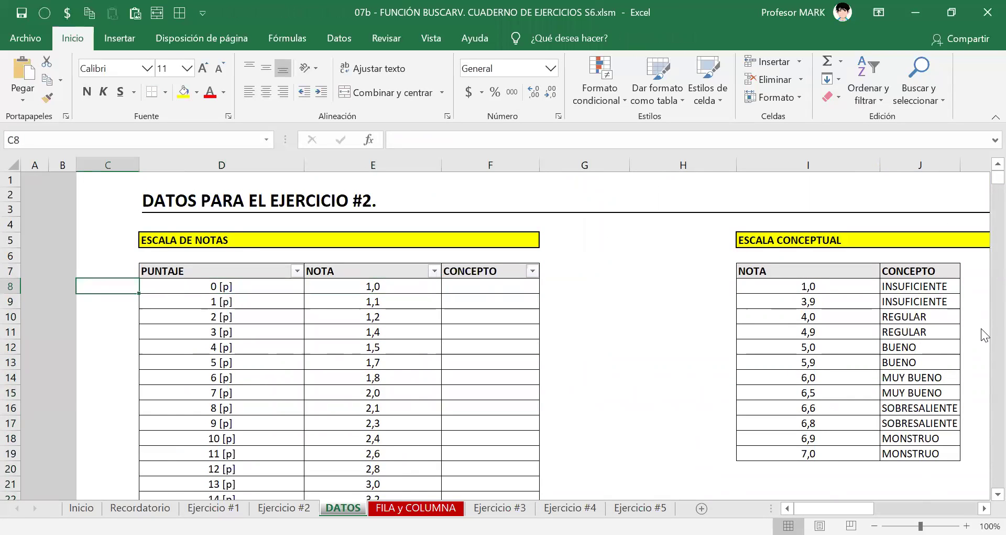
{"action": "key", "text": "Up"}
{"action": "key", "text": "Right"}
{"action": "key", "text": "shift+Right"}
{"action": "scroll", "coordinate": [984, 334], "scroll_direction": "down", "scroll_amount": 2}
{"action": "key", "text": "Up"}
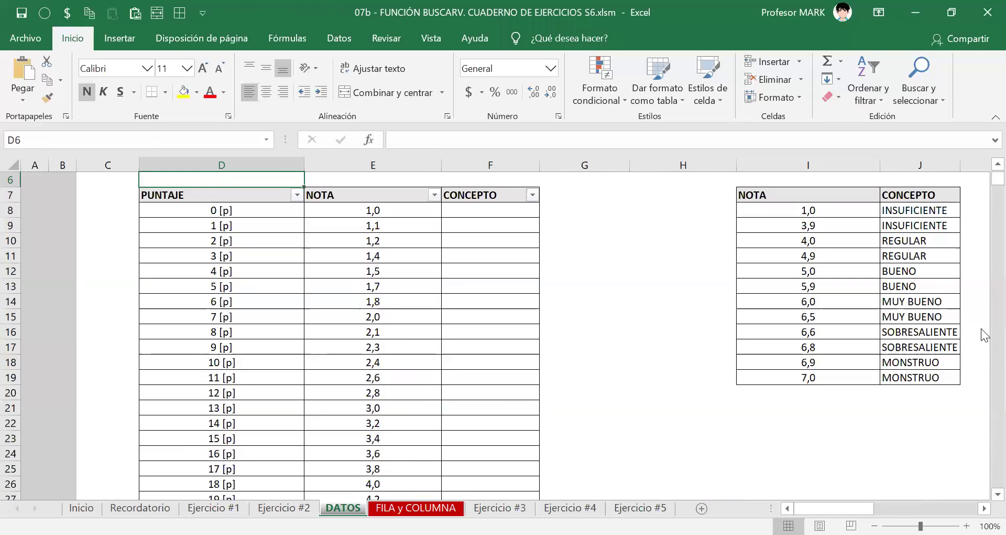
{"action": "key", "text": "Right"}
{"action": "key", "text": "Right"}
{"action": "key", "text": "Down"}
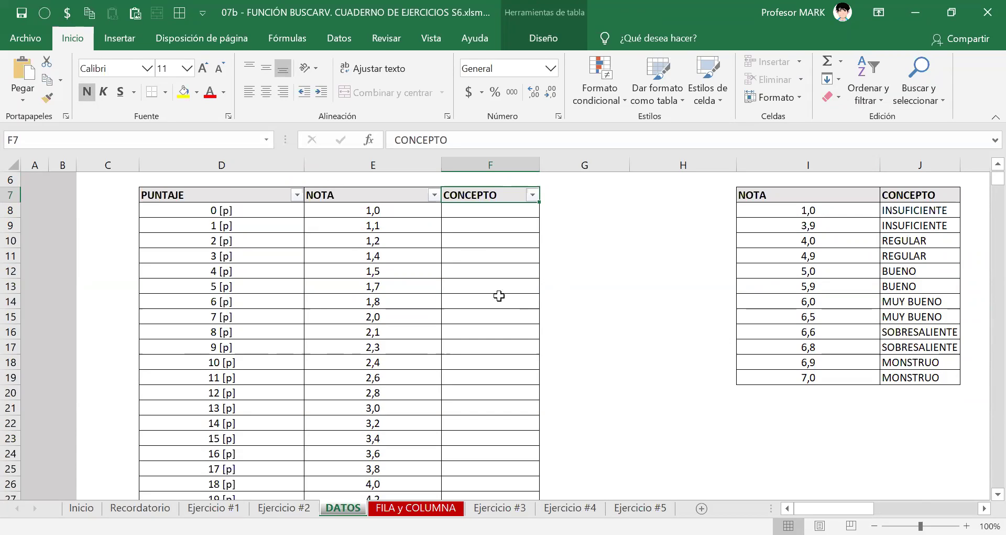
Step: Try copying the NOTA and CONCEPTO criteria table H9:I15 from Ejercicio #2 to cell H24 on DATOS
{"action": "left_click", "coordinate": [284, 507]}
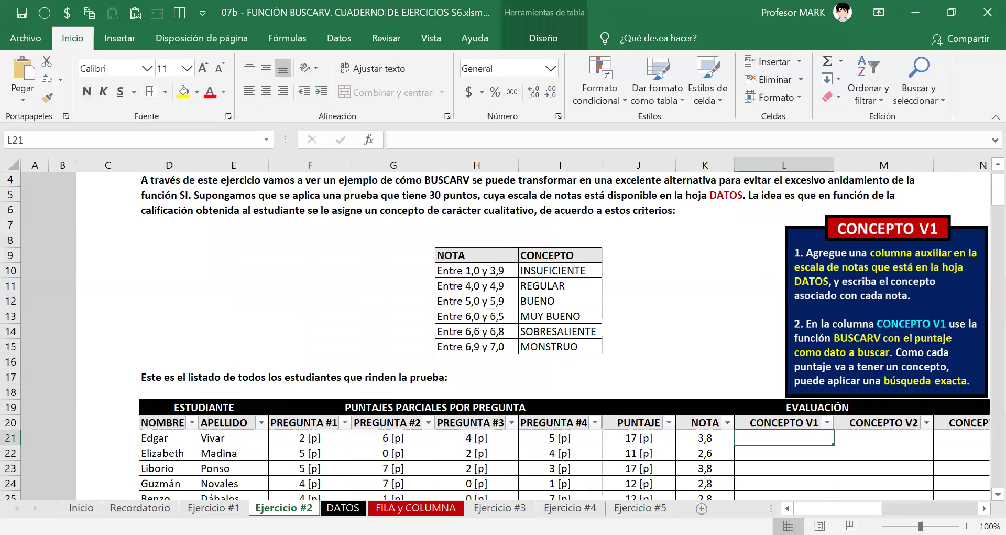
{"action": "scroll", "coordinate": [460, 218], "scroll_direction": "down", "scroll_amount": 1}
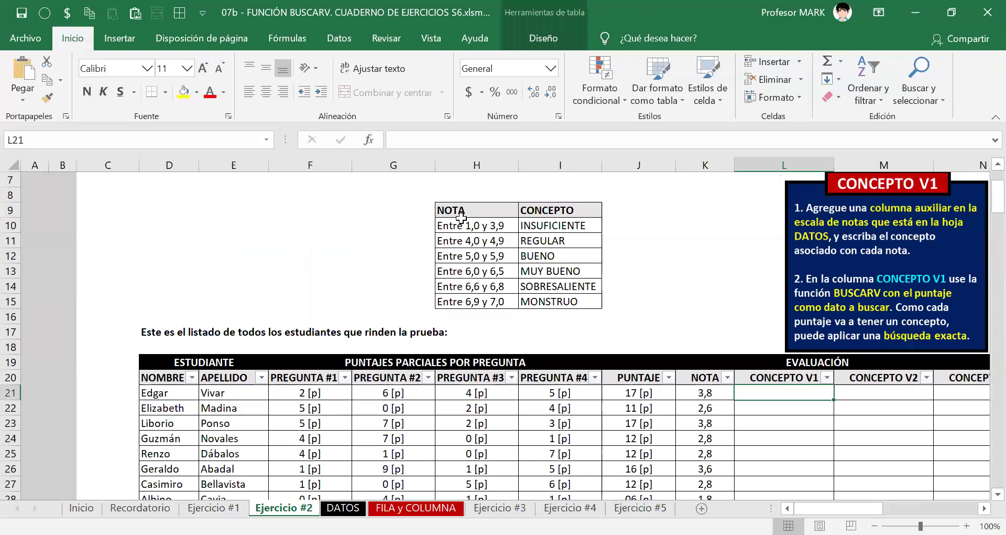
{"action": "left_click_drag", "start_coordinate": [455, 212], "coordinate": [540, 301]}
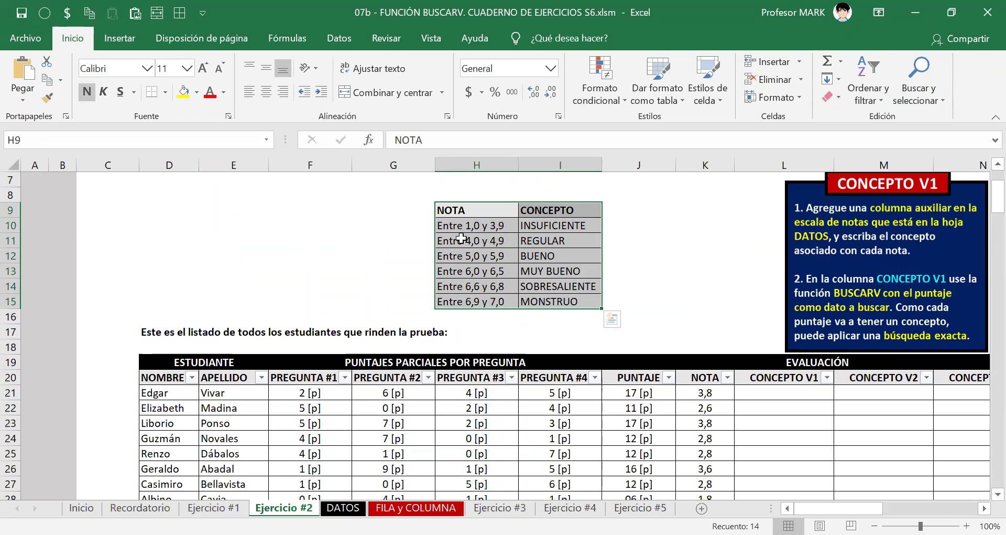
{"action": "key", "text": "ctrl+c"}
{"action": "left_click", "coordinate": [342, 507]}
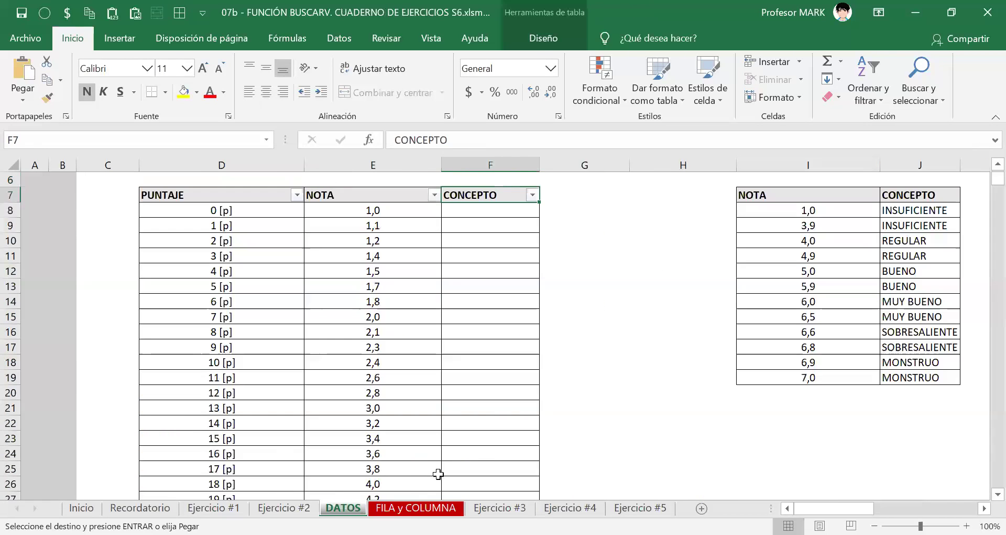
{"action": "left_click", "coordinate": [618, 289]}
{"action": "scroll", "coordinate": [669, 470], "scroll_direction": "down", "scroll_amount": 2}
{"action": "left_click", "coordinate": [670, 357]}
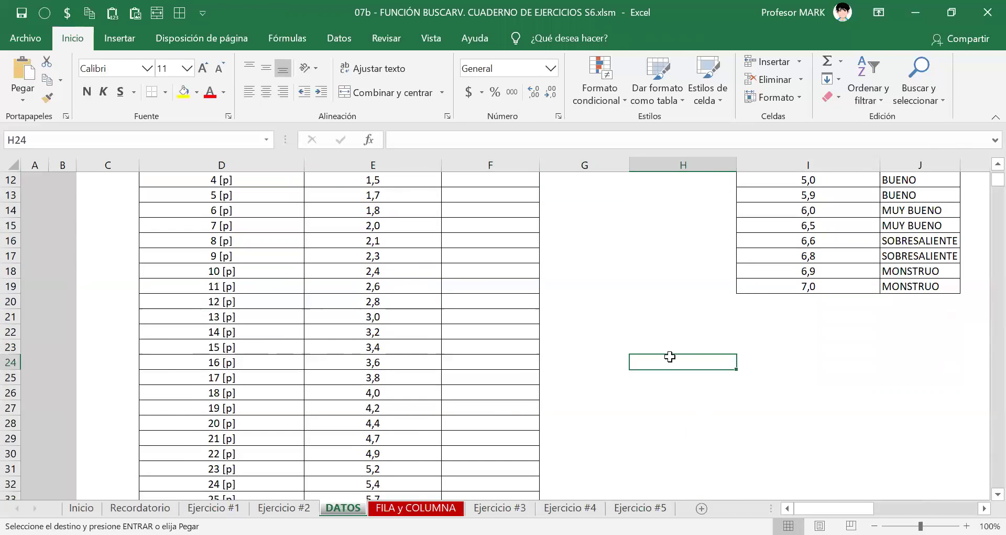
{"action": "key", "text": "ctrl+v"}
{"action": "scroll", "coordinate": [891, 414], "scroll_direction": "down", "scroll_amount": 1}
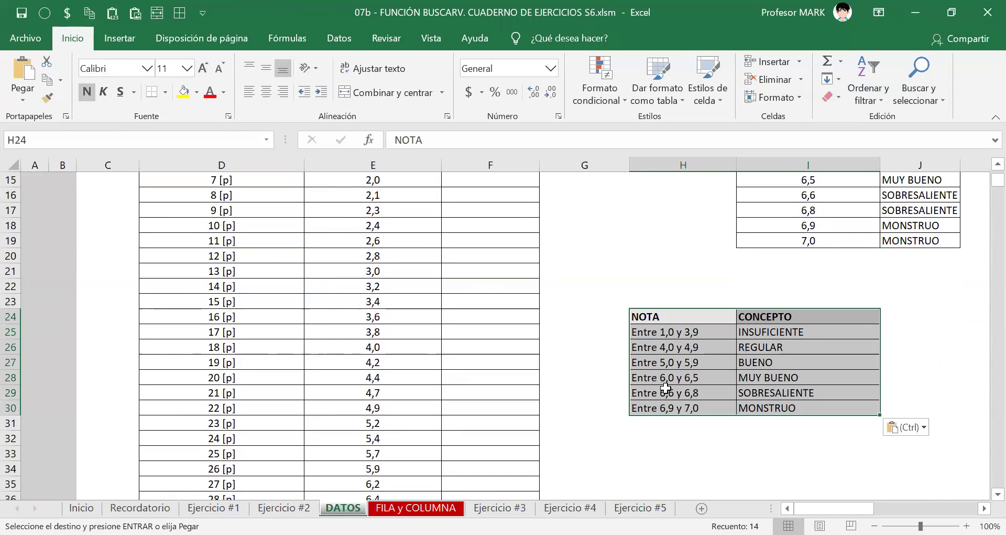
Step: Check the pasted criteria table against the ESCALA DE NOTAS rows and undo the paste
{"action": "scroll", "coordinate": [651, 333], "scroll_direction": "up", "scroll_amount": 3}
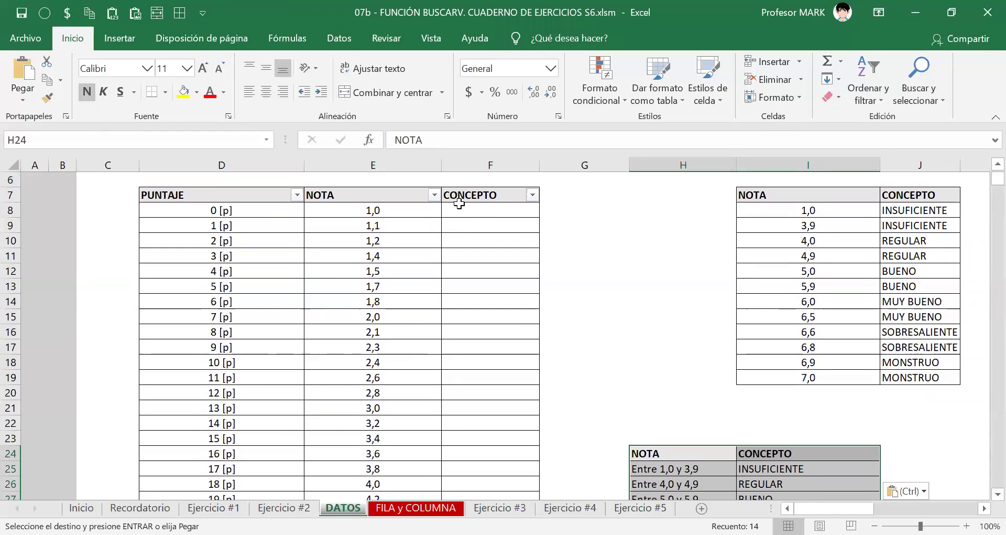
{"action": "scroll", "coordinate": [471, 366], "scroll_direction": "down", "scroll_amount": 2}
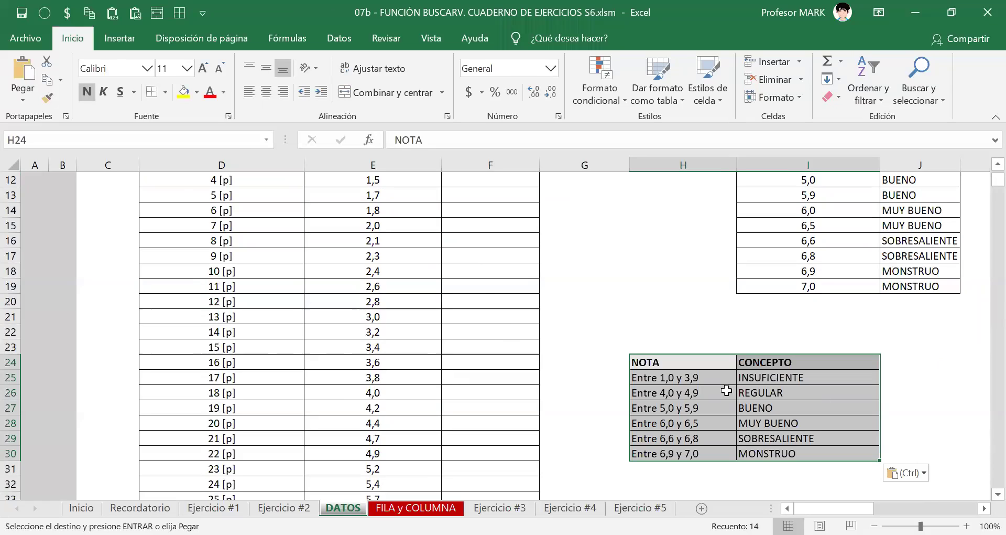
{"action": "scroll", "coordinate": [472, 231], "scroll_direction": "up", "scroll_amount": 2}
{"action": "scroll", "coordinate": [470, 234], "scroll_direction": "down", "scroll_amount": 4}
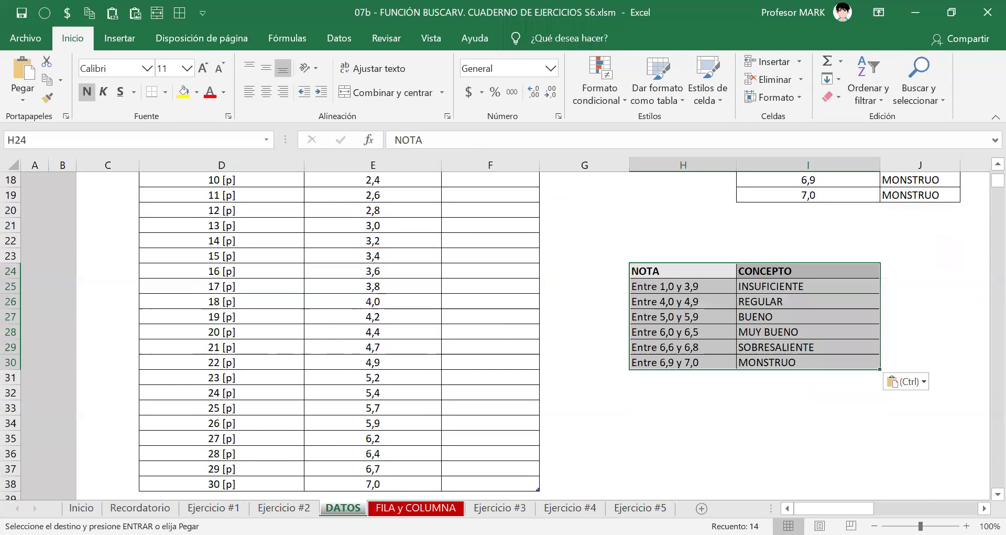
{"action": "left_click", "coordinate": [748, 436]}
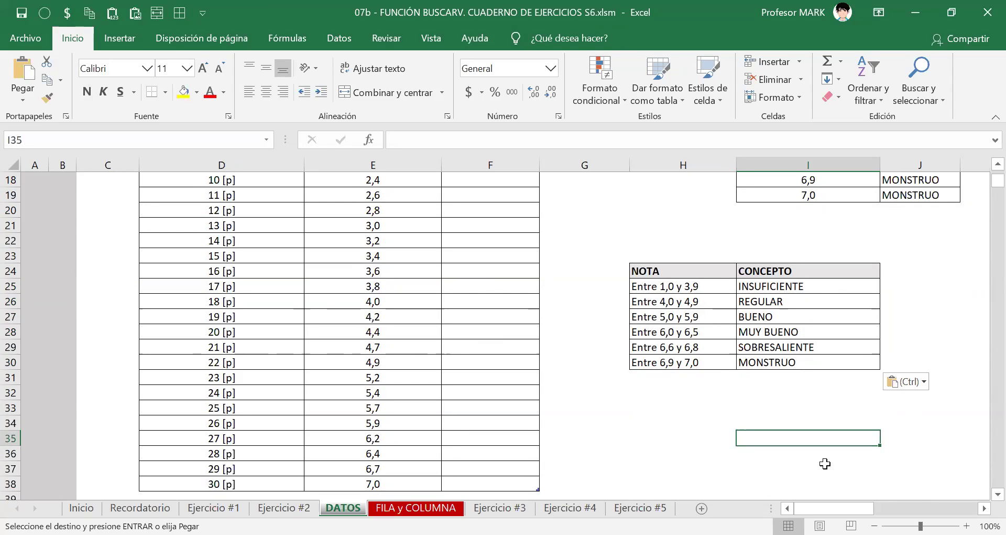
{"action": "key", "text": "ctrl+z"}
{"action": "left_click", "coordinate": [690, 408]}
{"action": "scroll", "coordinate": [690, 407], "scroll_direction": "up", "scroll_amount": 5}
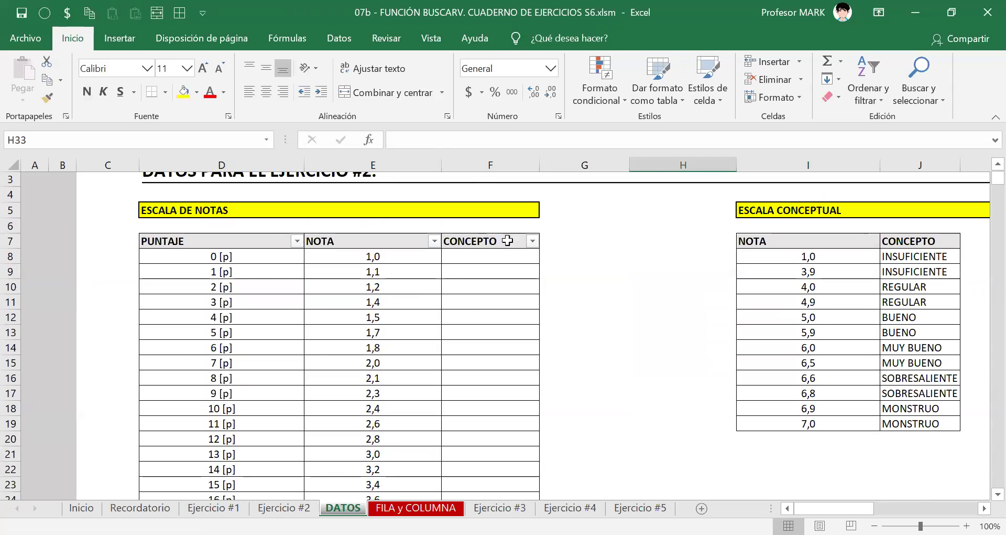
Step: Select cell F7 on DATOS as the destination and copy the criteria table H9:I15 on Ejercicio #2
{"action": "left_click", "coordinate": [485, 244]}
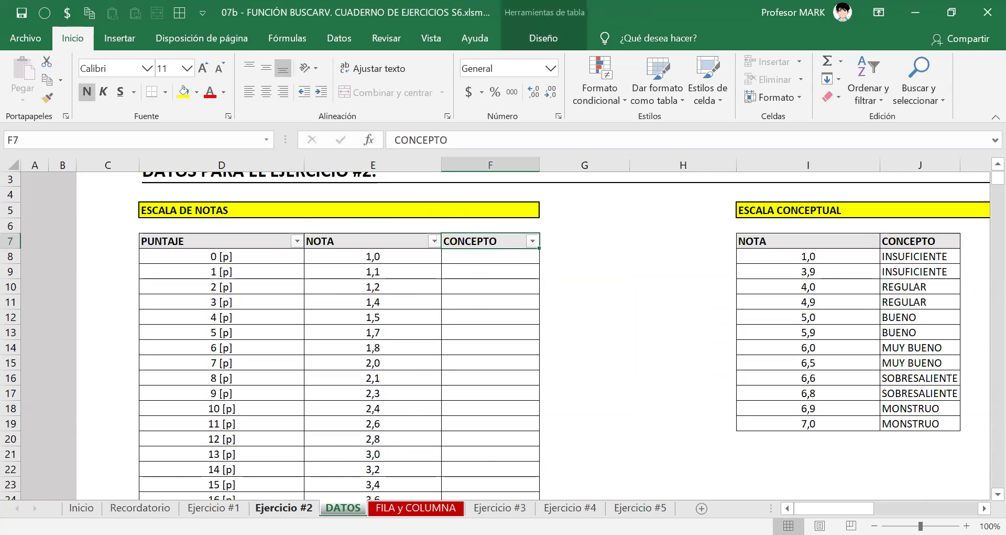
{"action": "left_click", "coordinate": [282, 507]}
{"action": "left_click", "coordinate": [359, 229]}
{"action": "left_click_drag", "start_coordinate": [451, 209], "coordinate": [548, 300]}
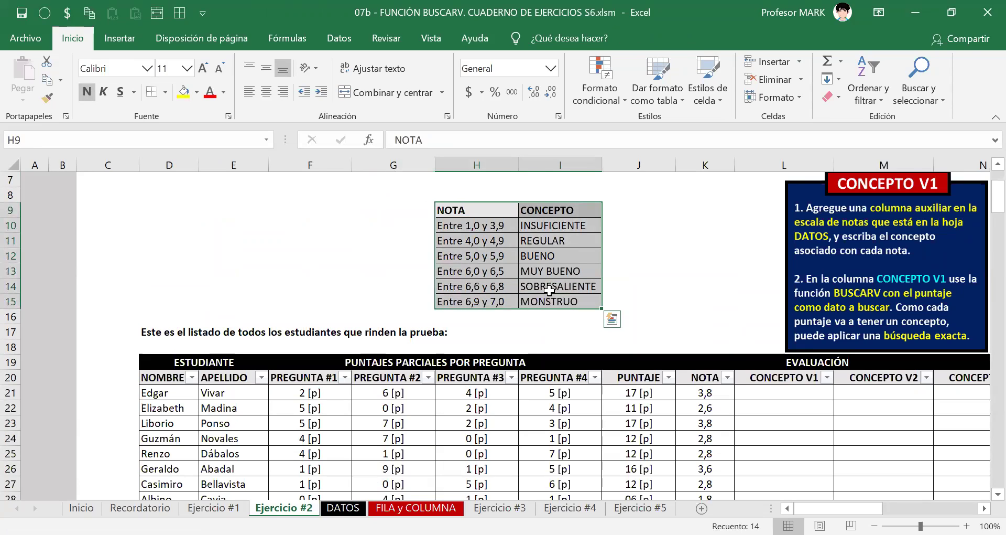
{"action": "right_click", "coordinate": [519, 221]}
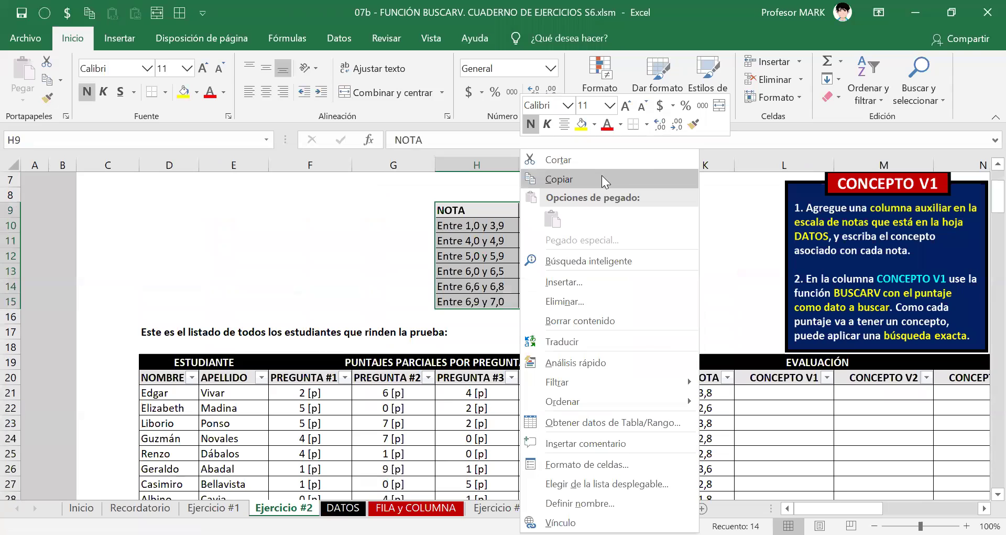
{"action": "key", "text": "ctrl+c"}
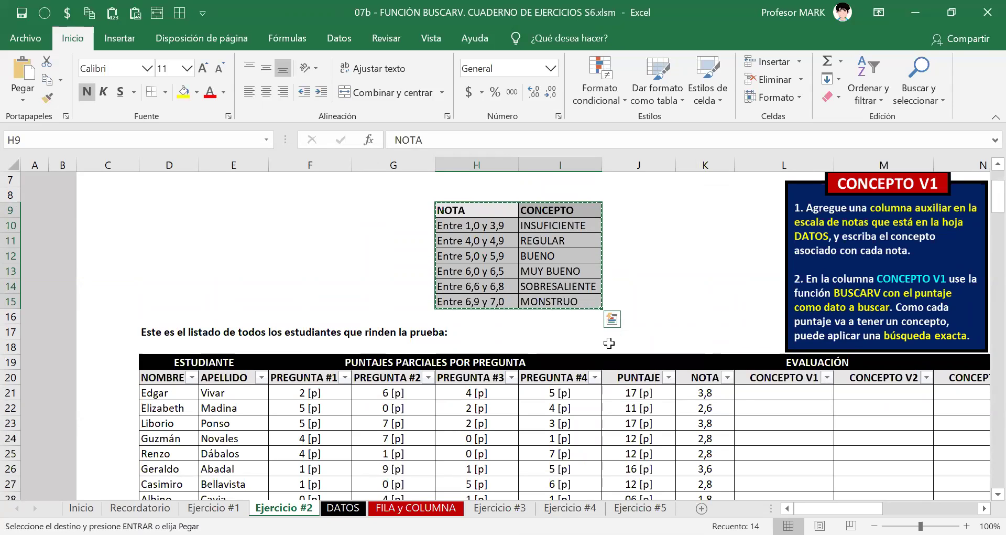
Step: Paste the copied criteria table onto the DATOS sheet as a picture (Imagen)
{"action": "left_click", "coordinate": [343, 508]}
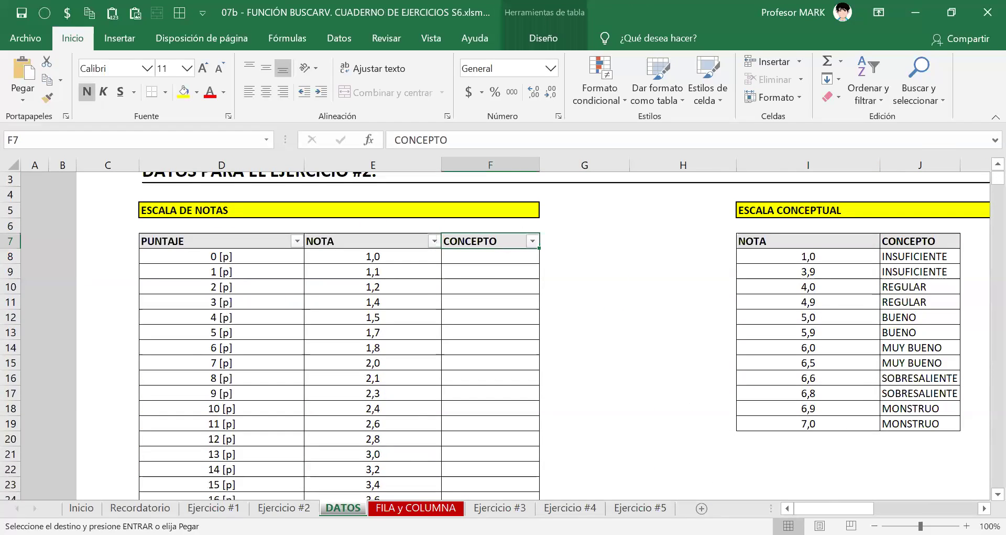
{"action": "left_click", "coordinate": [23, 100]}
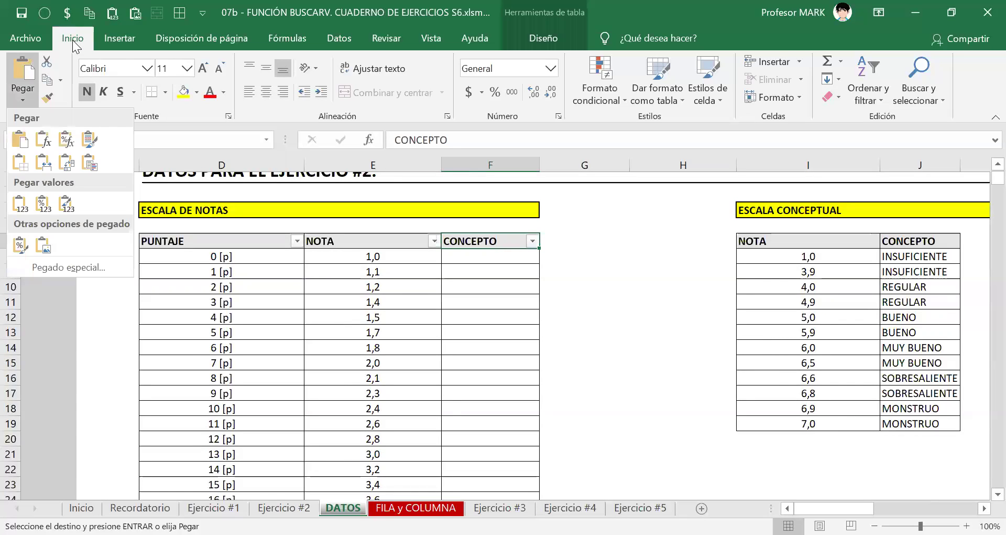
{"action": "left_click", "coordinate": [24, 98]}
{"action": "left_click", "coordinate": [24, 97]}
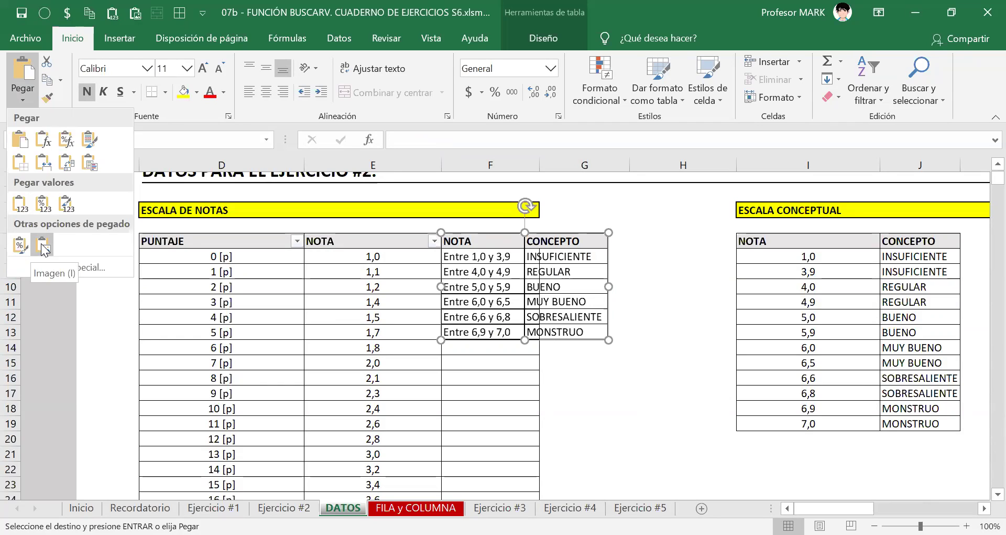
{"action": "left_click", "coordinate": [44, 244]}
Step: Move the criteria table picture beside the ESCALA DE NOTAS table, over columns G and H starting at row 7
{"action": "left_click_drag", "start_coordinate": [551, 280], "coordinate": [571, 449]}
{"action": "scroll", "coordinate": [649, 362], "scroll_direction": "down", "scroll_amount": 3}
{"action": "scroll", "coordinate": [582, 269], "scroll_direction": "down", "scroll_amount": 3}
{"action": "left_click_drag", "start_coordinate": [582, 268], "coordinate": [800, 375]}
{"action": "left_click_drag", "start_coordinate": [634, 335], "coordinate": [524, 247]}
{"action": "scroll", "coordinate": [525, 246], "scroll_direction": "up", "scroll_amount": 3}
{"action": "mouse_move", "coordinate": [567, 324]}
{"action": "left_mouse_down"}
{"action": "mouse_move", "coordinate": [556, 294]}
{"action": "mouse_move", "coordinate": [572, 323]}
{"action": "left_mouse_up"}
{"action": "scroll", "coordinate": [571, 325], "scroll_direction": "up", "scroll_amount": 3}
{"action": "left_click_drag", "start_coordinate": [565, 403], "coordinate": [452, 266]}
{"action": "left_click_drag", "start_coordinate": [480, 355], "coordinate": [462, 406]}
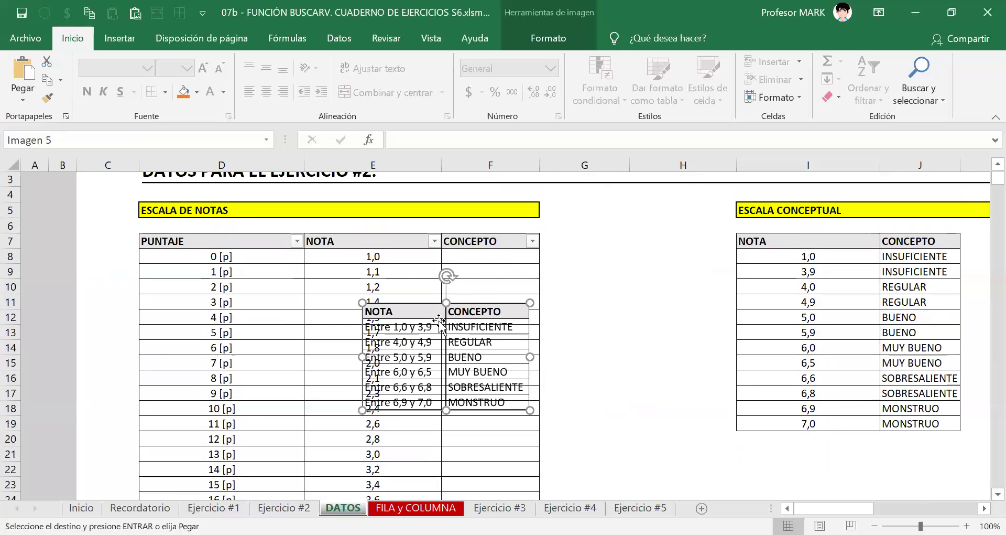
{"action": "left_click_drag", "start_coordinate": [394, 310], "coordinate": [591, 241]}
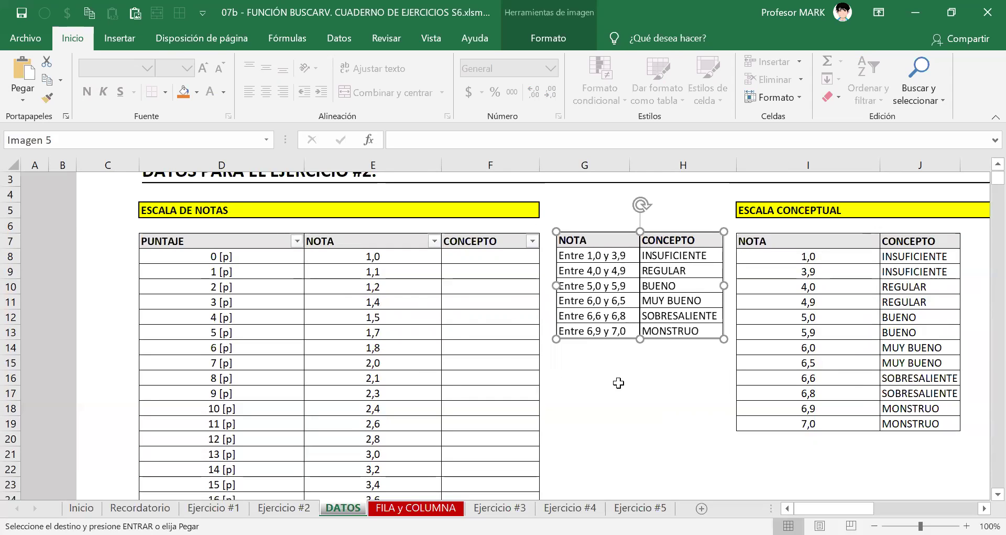
Step: Give the criteria table picture a solid white background fill
{"action": "left_click", "coordinate": [583, 378]}
{"action": "left_click", "coordinate": [661, 268]}
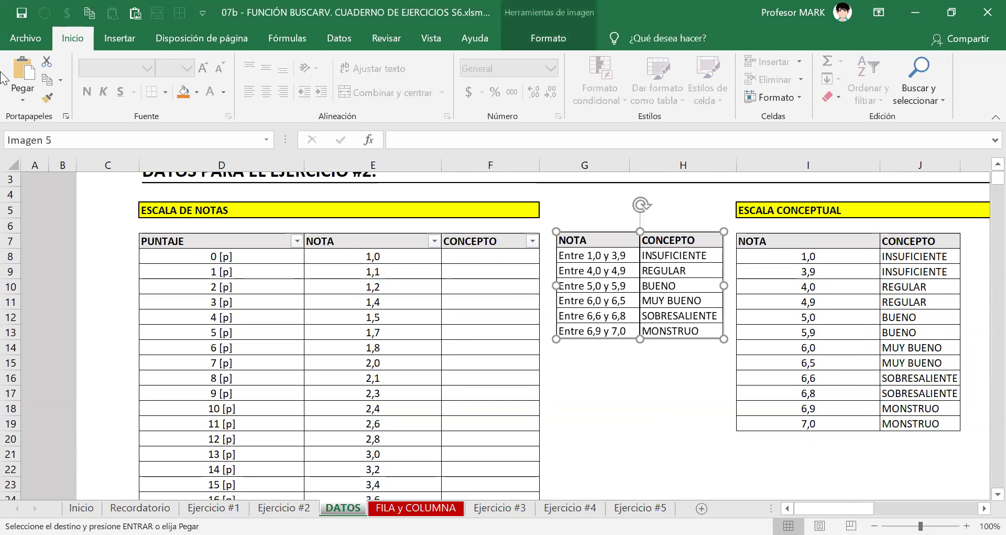
{"action": "left_click", "coordinate": [196, 93]}
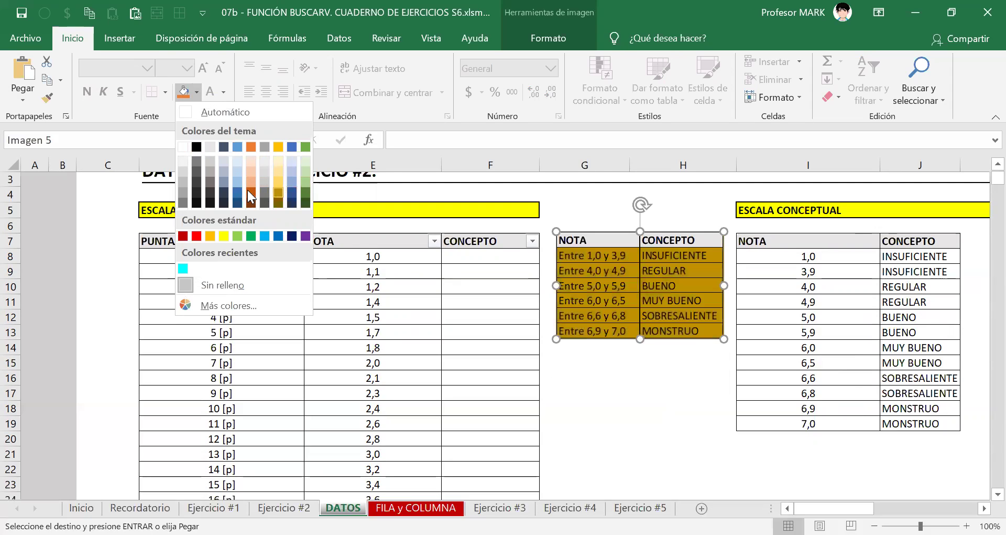
{"action": "left_click", "coordinate": [182, 146]}
Step: Move the criteria table picture over the PUNTAJE column at rows 7 to 13, beside the NOTA values, and select cell F8
{"action": "left_click_drag", "start_coordinate": [664, 288], "coordinate": [691, 302]}
{"action": "scroll", "coordinate": [658, 350], "scroll_direction": "down", "scroll_amount": 1}
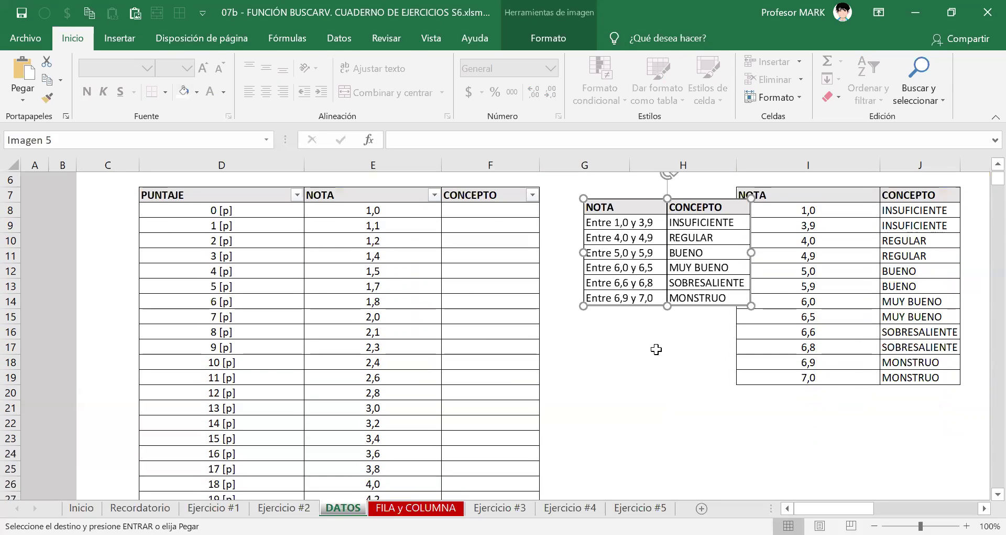
{"action": "left_click_drag", "start_coordinate": [627, 242], "coordinate": [179, 223]}
{"action": "left_click", "coordinate": [475, 205]}
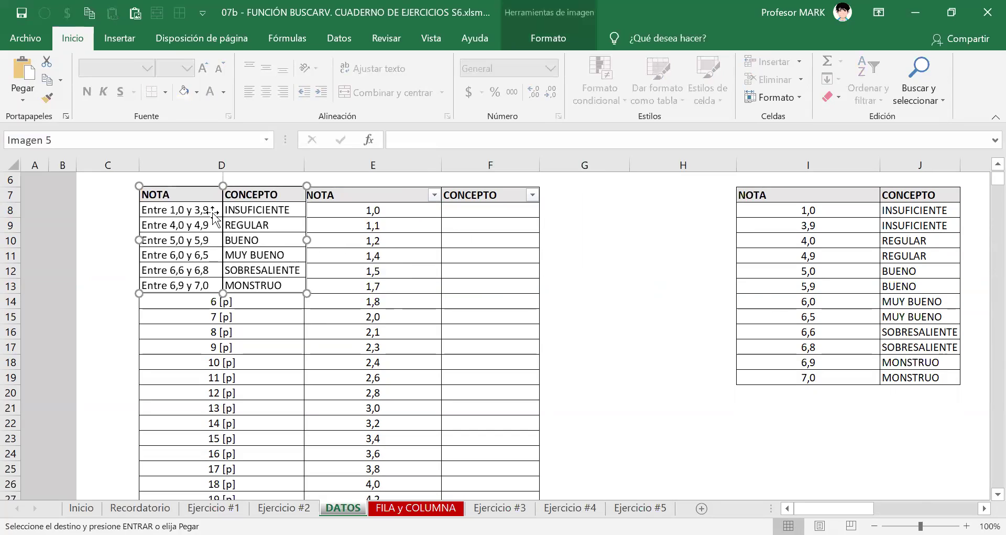
{"action": "left_click", "coordinate": [479, 209]}
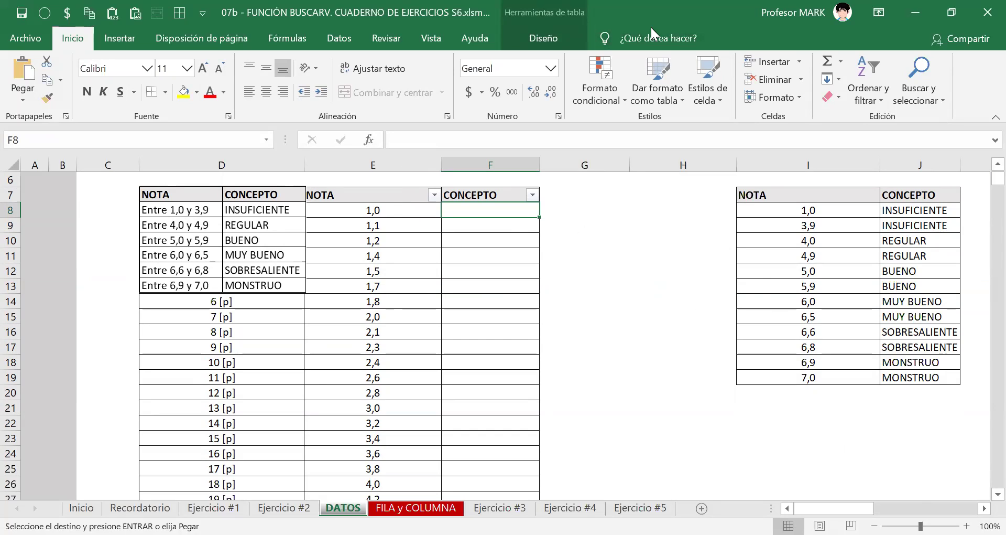
{"action": "key", "text": "super+shift+s"}
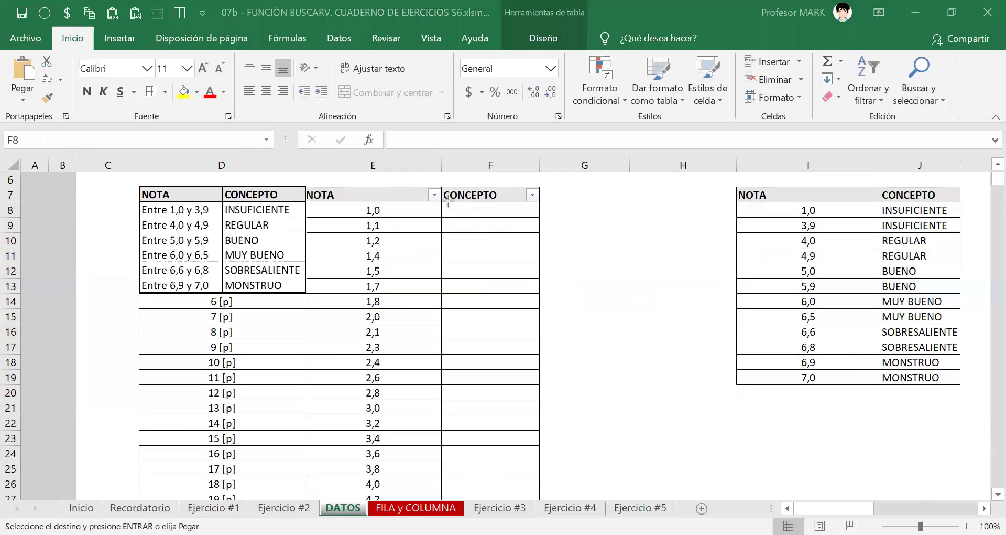
{"action": "mouse_move", "coordinate": [332, 200]}
{"action": "left_mouse_down"}
{"action": "mouse_move", "coordinate": [393, 299]}
{"action": "mouse_move", "coordinate": [414, 461]}
{"action": "left_mouse_up"}
{"action": "key", "text": "e"}
Step: Enter INSUFICIENTE in F8 of the CONCEPTO column and fill it down through F25
{"action": "left_click", "coordinate": [467, 209]}
{"action": "type", "text": "IN"}
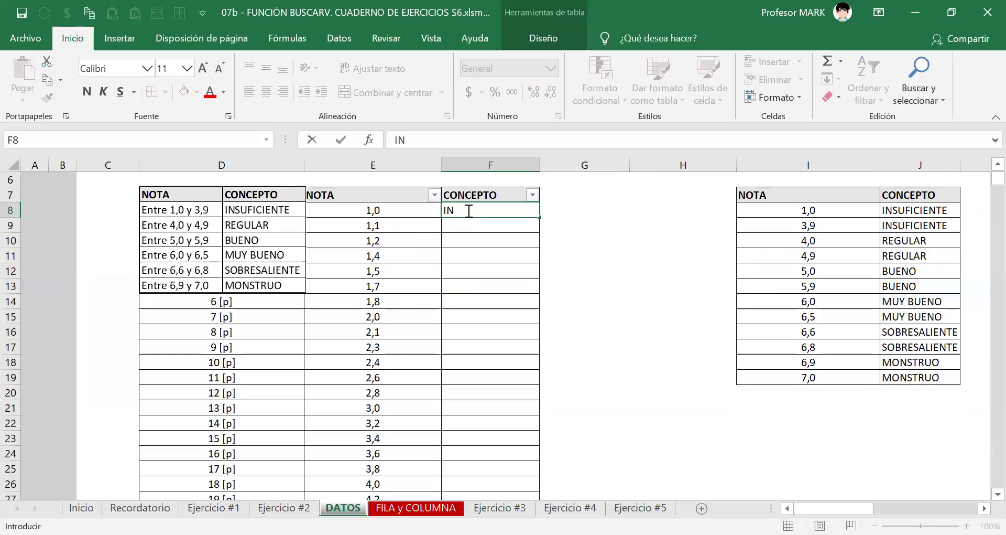
{"action": "type", "text": "SUFICIENTE"}
{"action": "key", "text": "Return"}
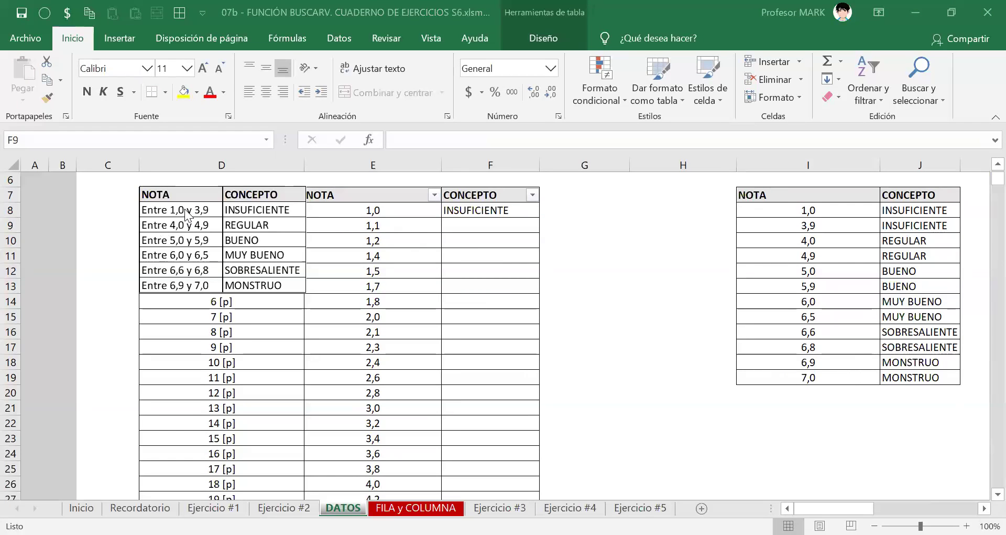
{"action": "left_click", "coordinate": [460, 222]}
{"action": "left_click", "coordinate": [507, 210]}
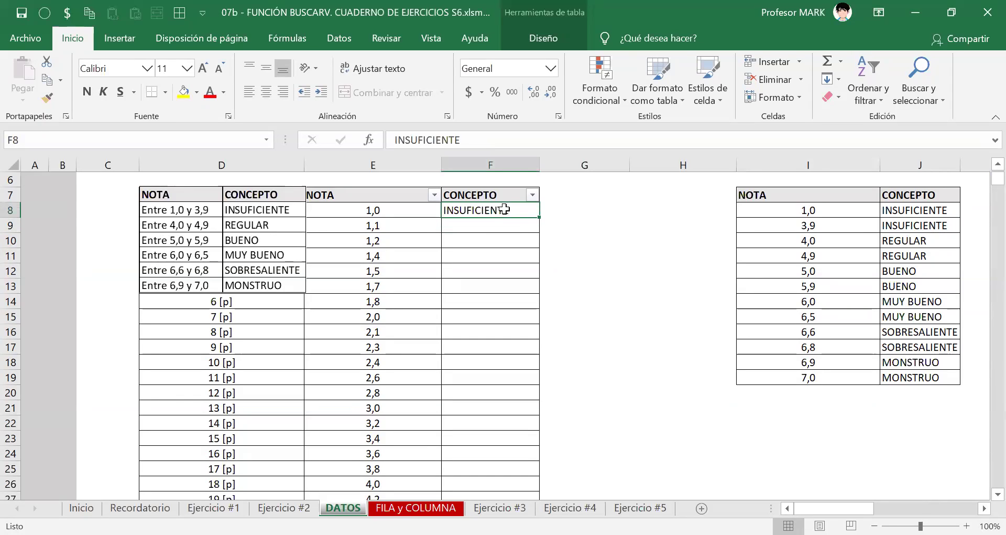
{"action": "left_click_drag", "start_coordinate": [540, 215], "coordinate": [512, 481]}
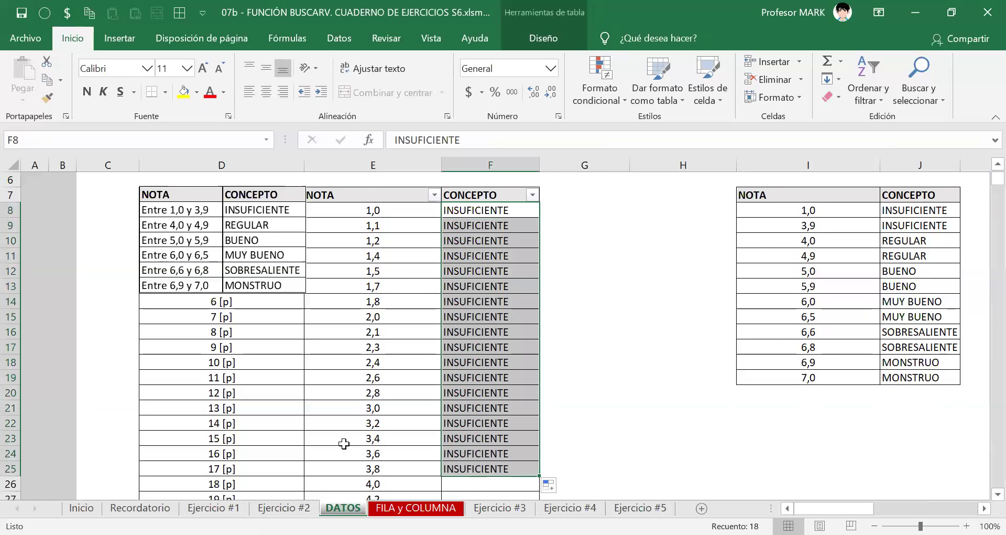
Step: Move the criteria table picture down the PUNTAJE column to about rows 28 to 34
{"action": "scroll", "coordinate": [344, 443], "scroll_direction": "down", "scroll_amount": 1}
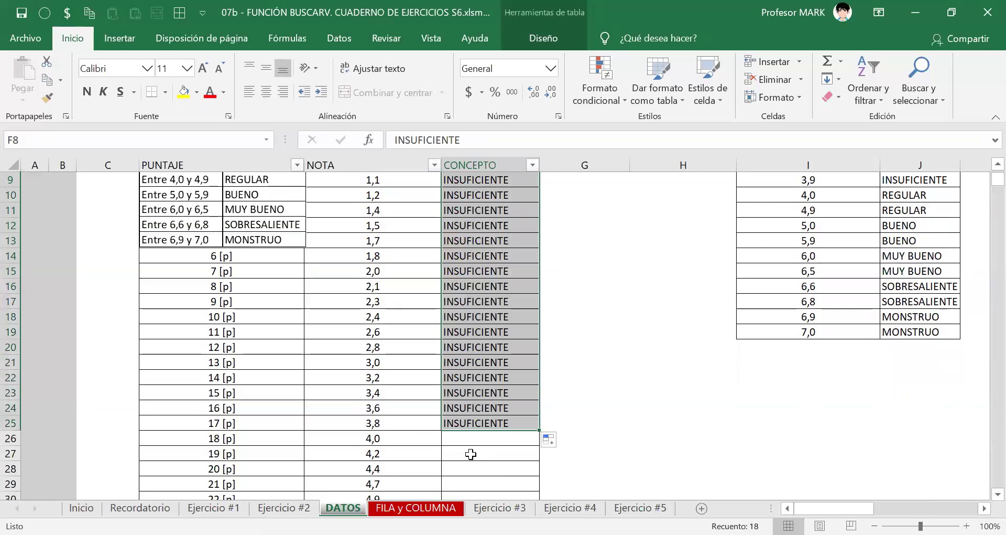
{"action": "left_click_drag", "start_coordinate": [217, 207], "coordinate": [277, 388]}
{"action": "scroll", "coordinate": [396, 374], "scroll_direction": "down", "scroll_amount": 3}
{"action": "left_click_drag", "start_coordinate": [362, 280], "coordinate": [333, 430]}
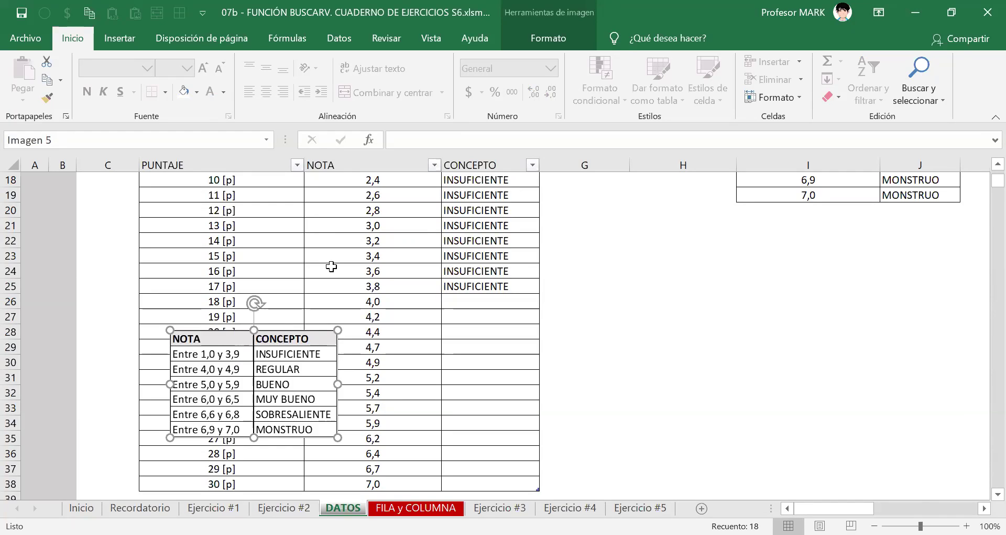
{"action": "scroll", "coordinate": [225, 351], "scroll_direction": "down", "scroll_amount": 1}
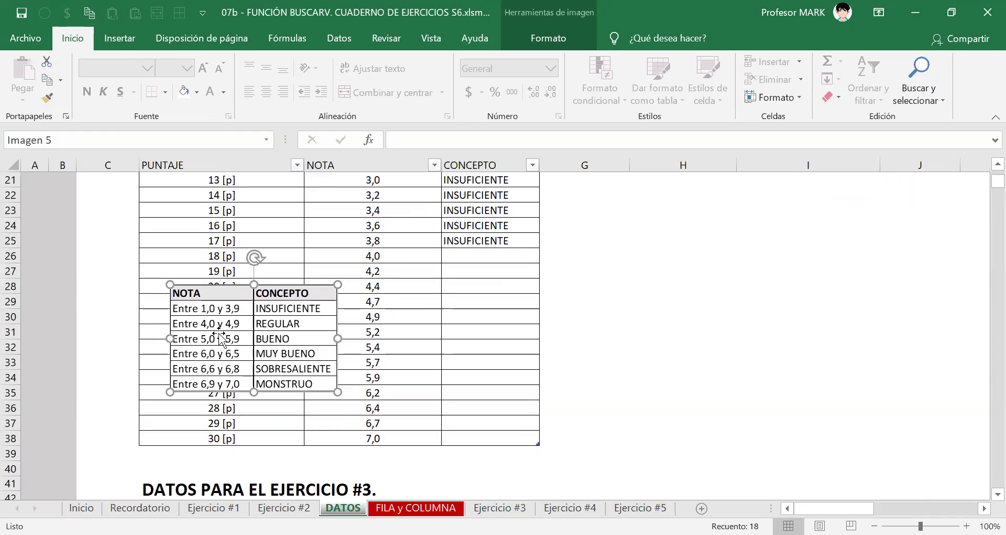
Step: Enter REGULAR in F26 of the CONCEPTO column and fill it down through F30
{"action": "left_click", "coordinate": [457, 260]}
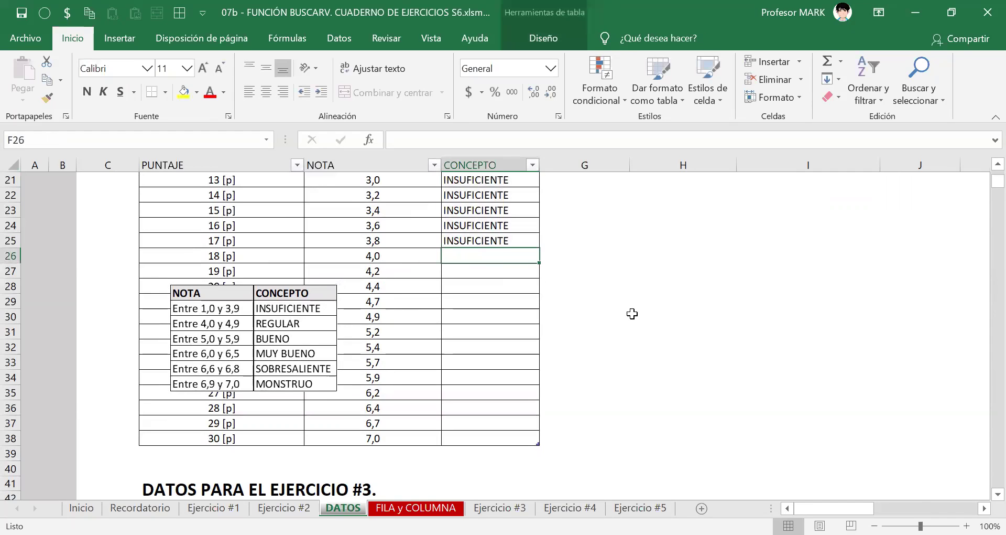
{"action": "type", "text": "REGULAR"}
{"action": "key", "text": "Return"}
{"action": "key", "text": "Up"}
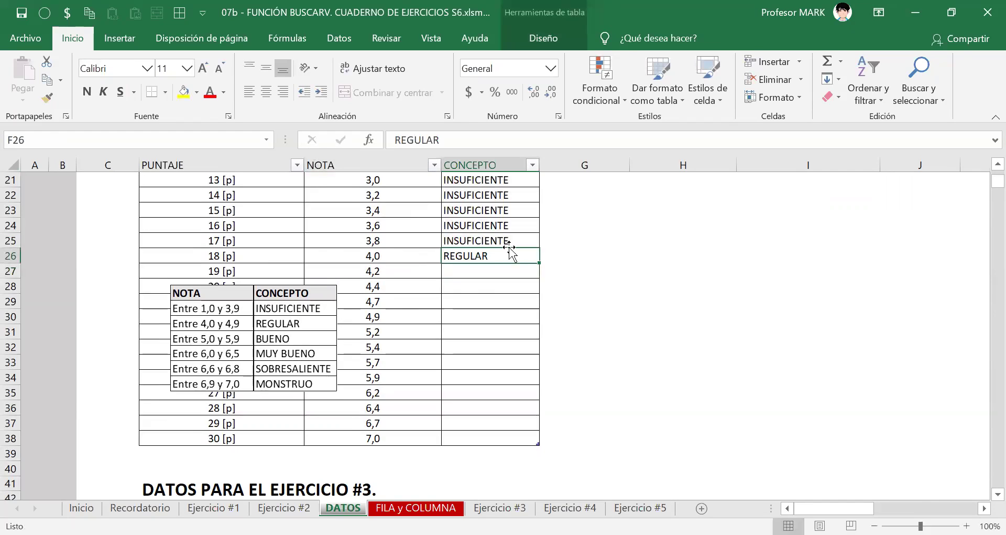
{"action": "left_click_drag", "start_coordinate": [538, 270], "coordinate": [522, 309]}
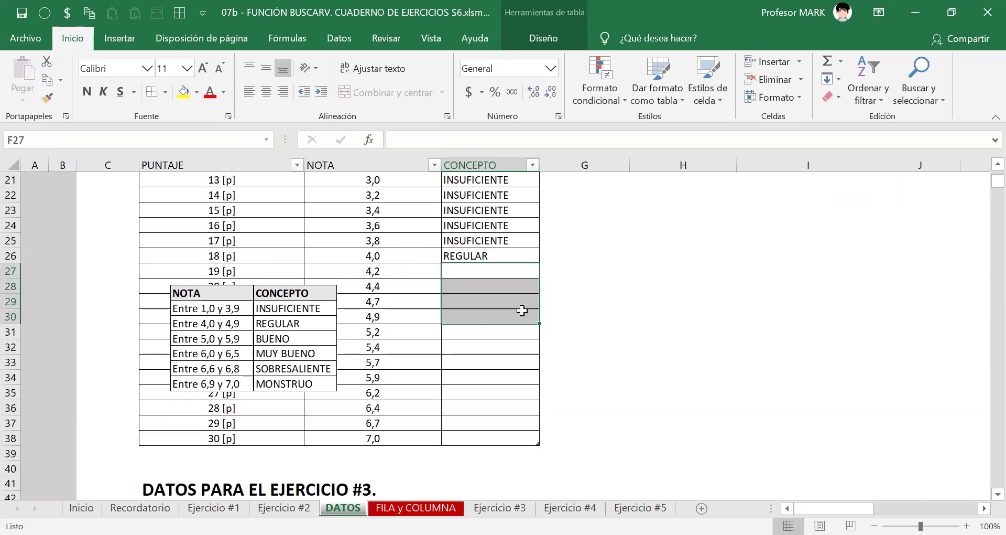
{"action": "left_click", "coordinate": [502, 254]}
{"action": "left_click_drag", "start_coordinate": [540, 262], "coordinate": [540, 317]}
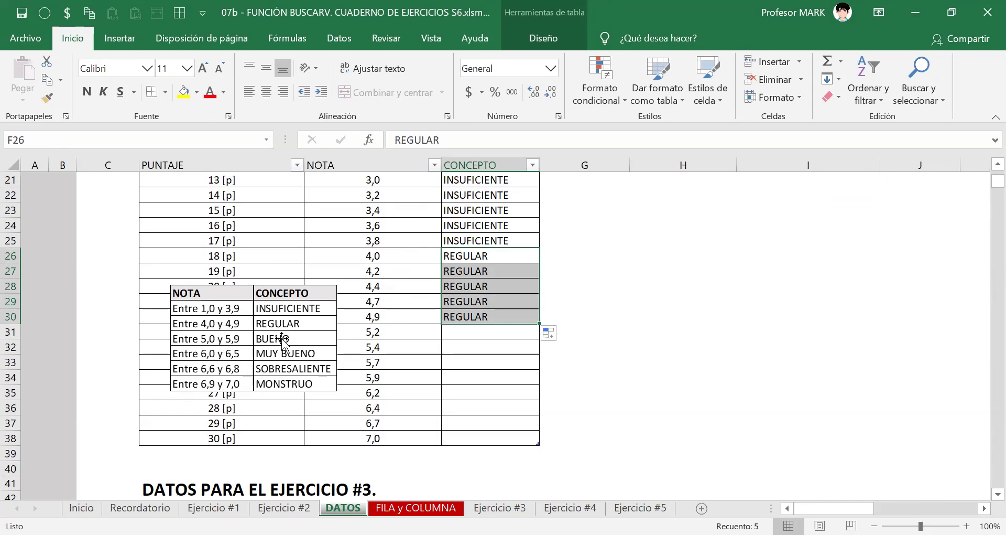
Step: Enter BUENO in F31 of the CONCEPTO column and fill it down through F34
{"action": "left_click", "coordinate": [446, 330]}
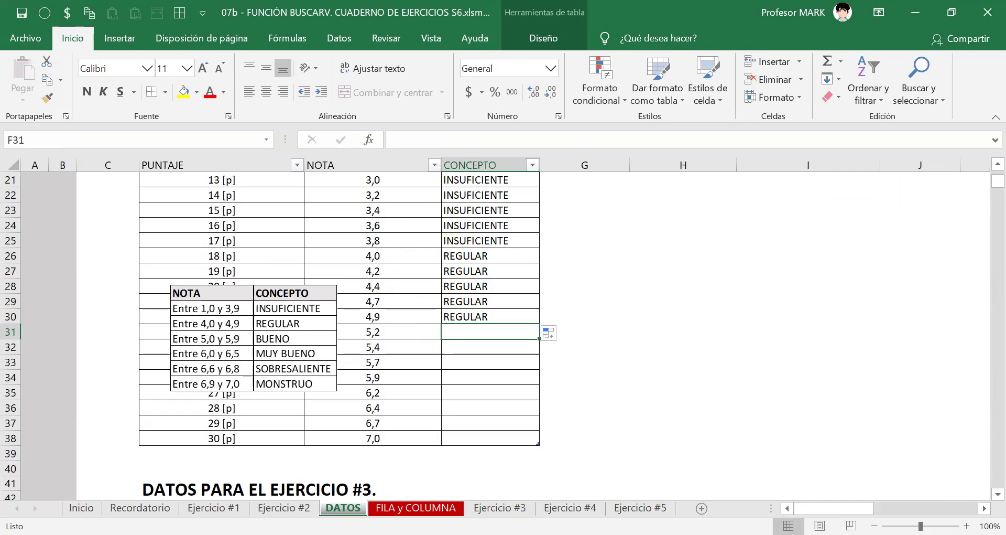
{"action": "type", "text": "BUENO"}
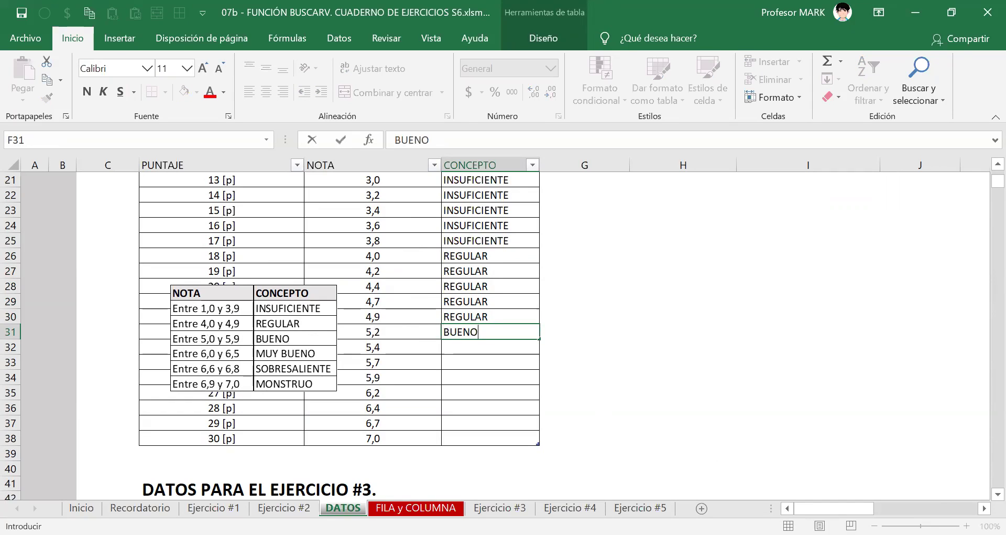
{"action": "key", "text": "Return"}
{"action": "key", "text": "Up"}
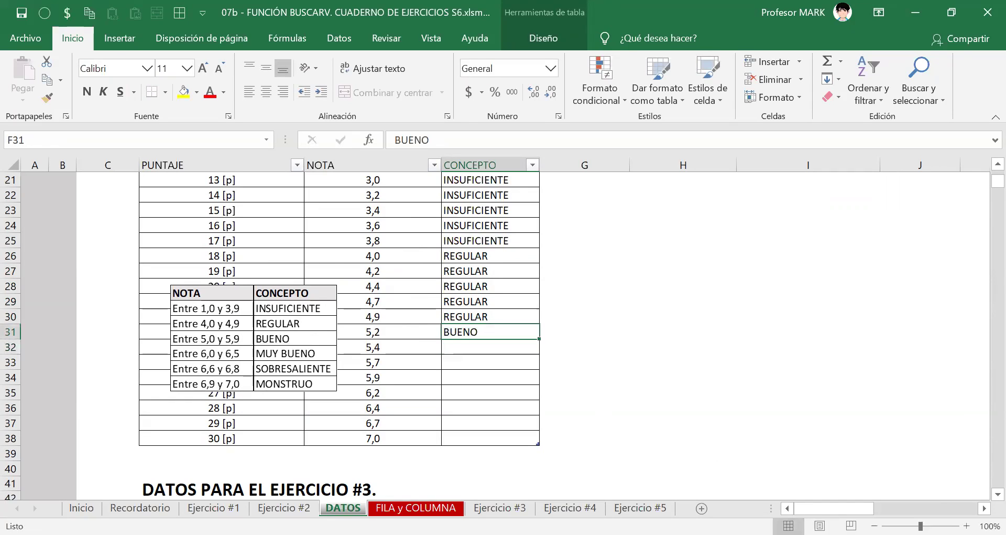
{"action": "key", "text": "shift+Down"}
{"action": "key", "text": "shift+Down"}
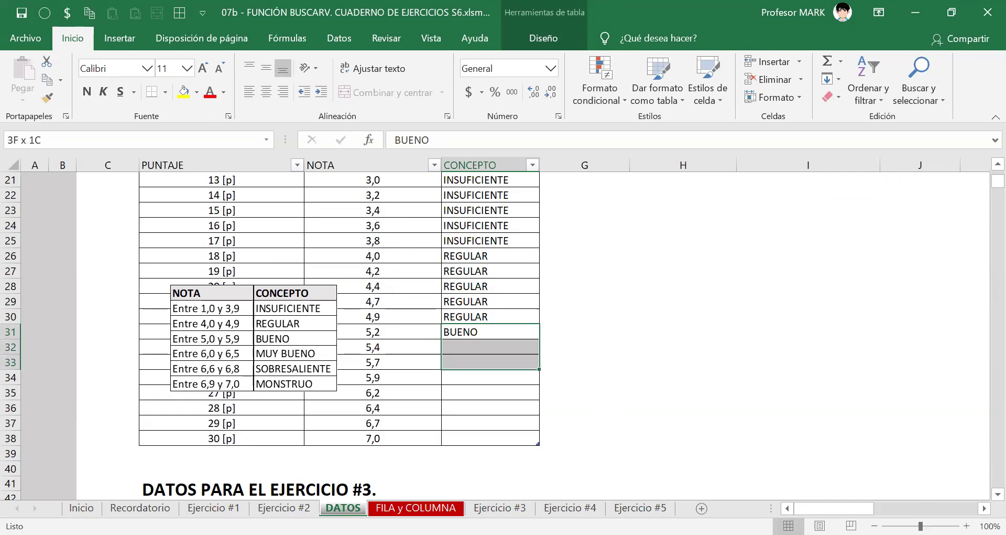
{"action": "key", "text": "shift+Down"}
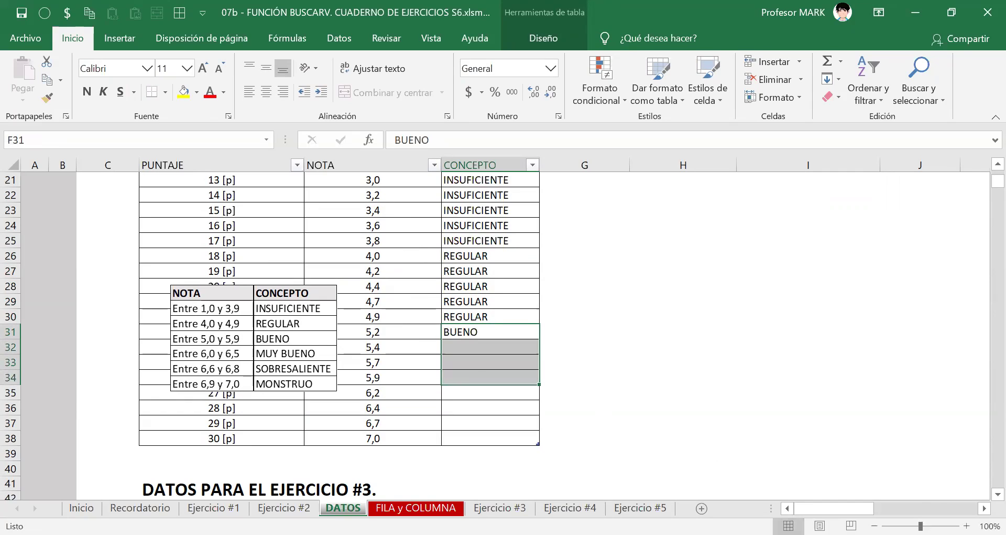
{"action": "key", "text": "ctrl+e"}
Step: Enter MUY BUENO in F35 of the CONCEPTO column and fill it down to F36
{"action": "key", "text": "Down"}
{"action": "key", "text": "Down"}
{"action": "key", "text": "Down"}
{"action": "key", "text": "Down"}
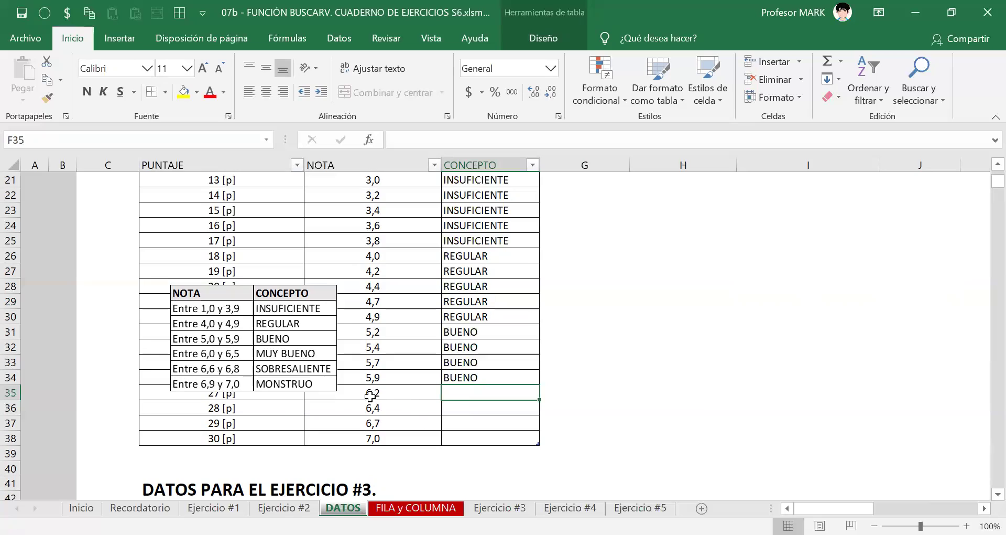
{"action": "type", "text": "MUY BUENO"}
{"action": "key", "text": "ctrl+Return"}
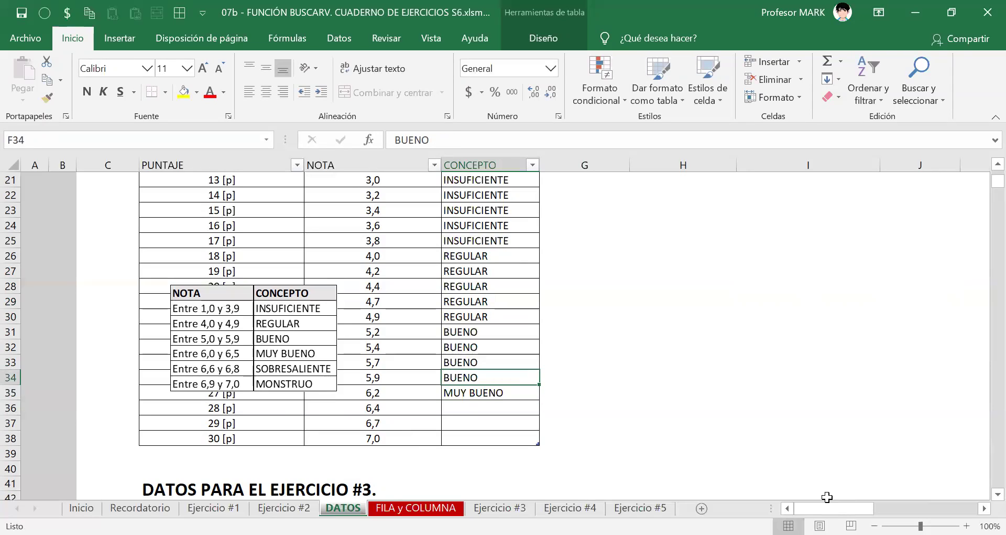
{"action": "key", "text": "shift+Down"}
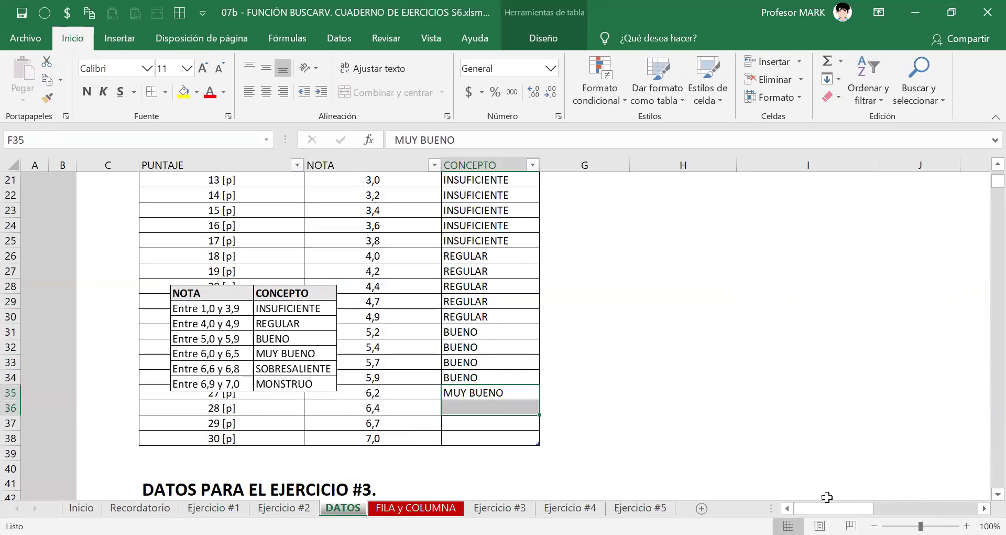
{"action": "key", "text": "ctrl+d"}
Step: Enter SOBRESALIENTE in F37 and MONSTRUO in F38 of the CONCEPTO column
{"action": "key", "text": "Down"}
{"action": "key", "text": "Down"}
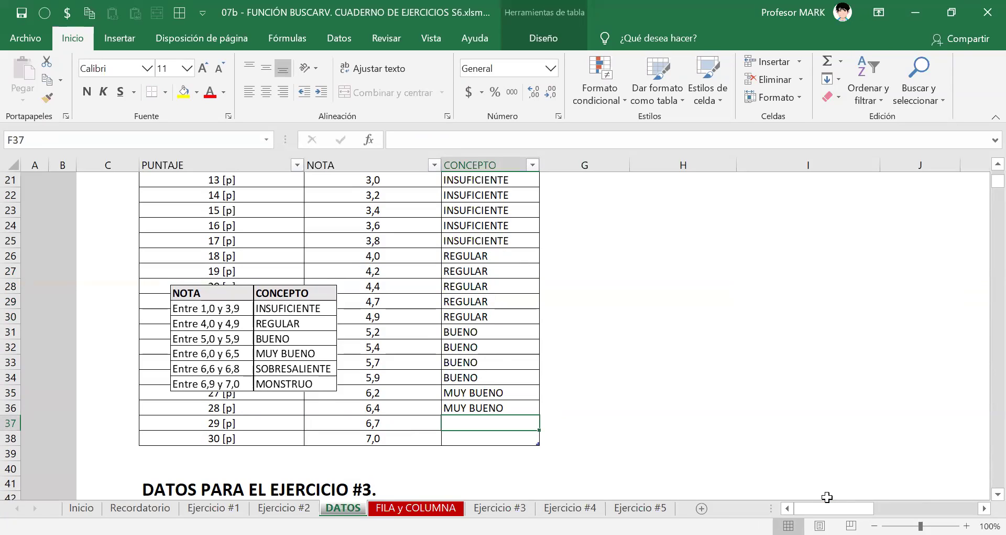
{"action": "type", "text": "SOBREA"}
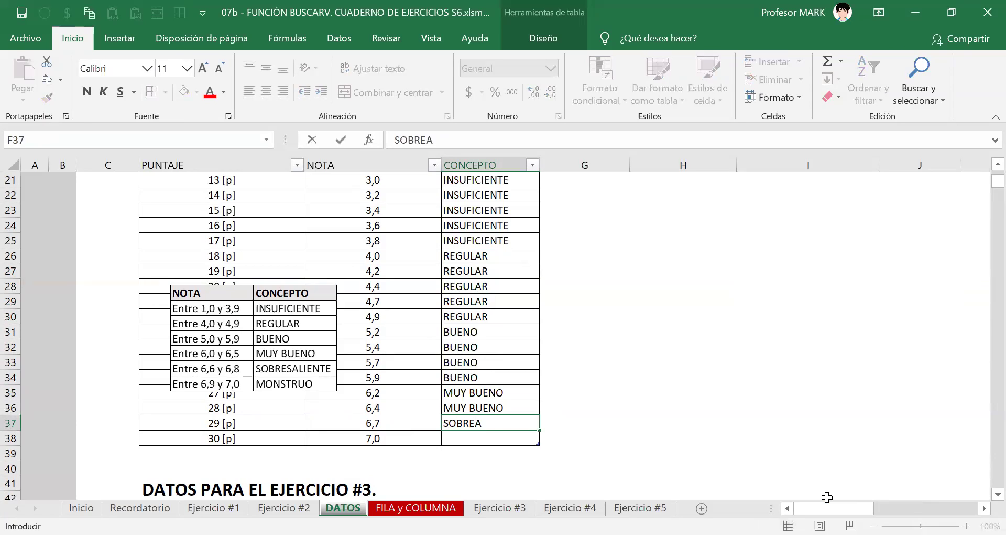
{"action": "key", "text": "BackSpace"}
{"action": "type", "text": "SALIENTE"}
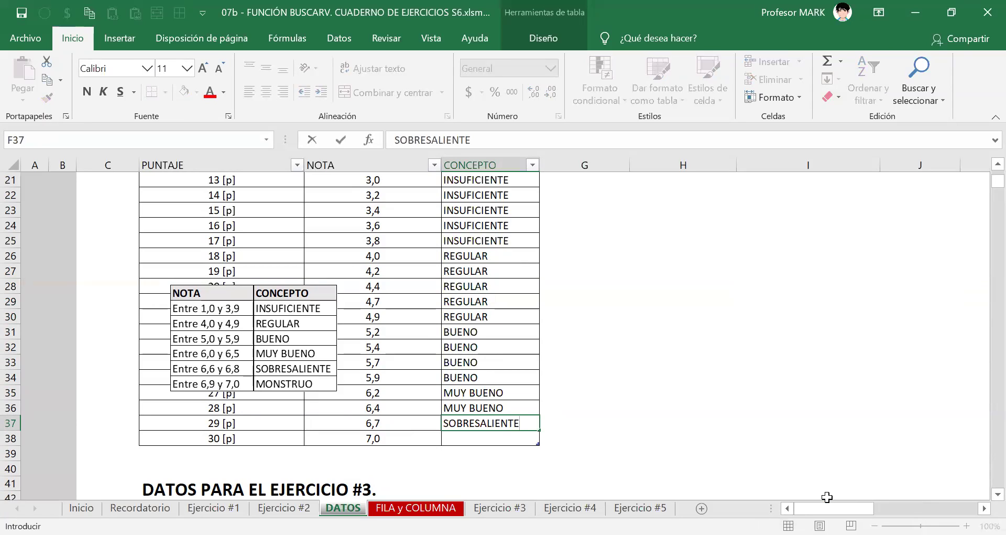
{"action": "key", "text": "Return"}
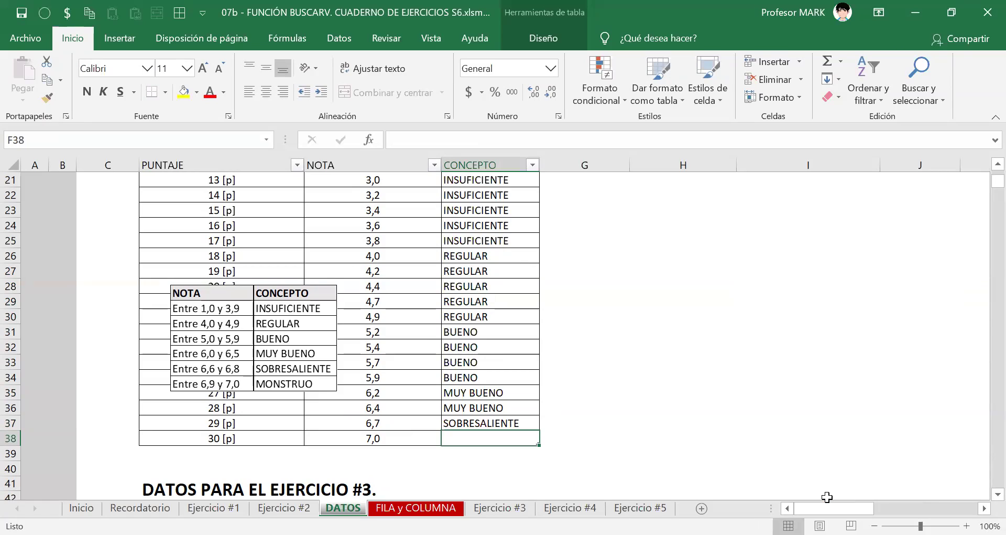
{"action": "type", "text": "MONSTRUO"}
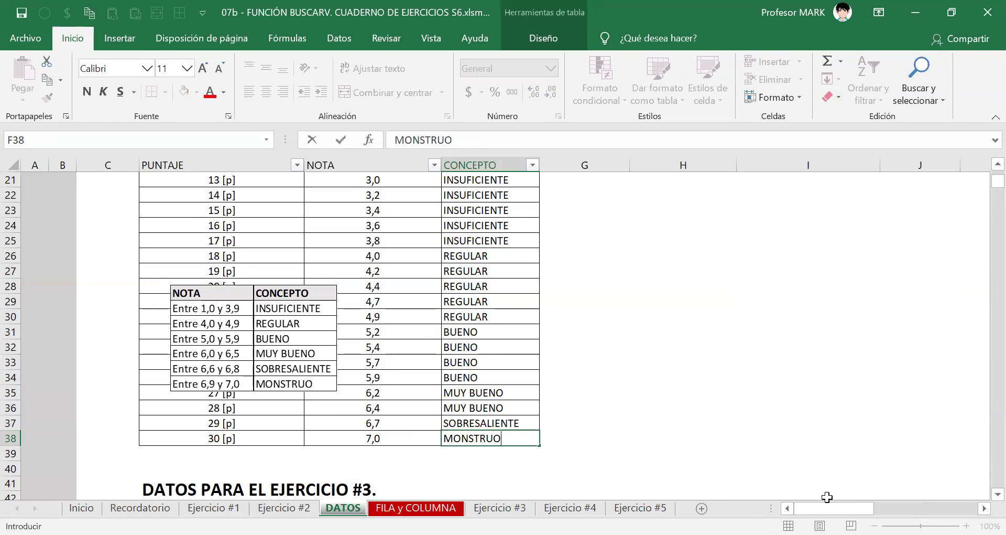
{"action": "key", "text": "Return"}
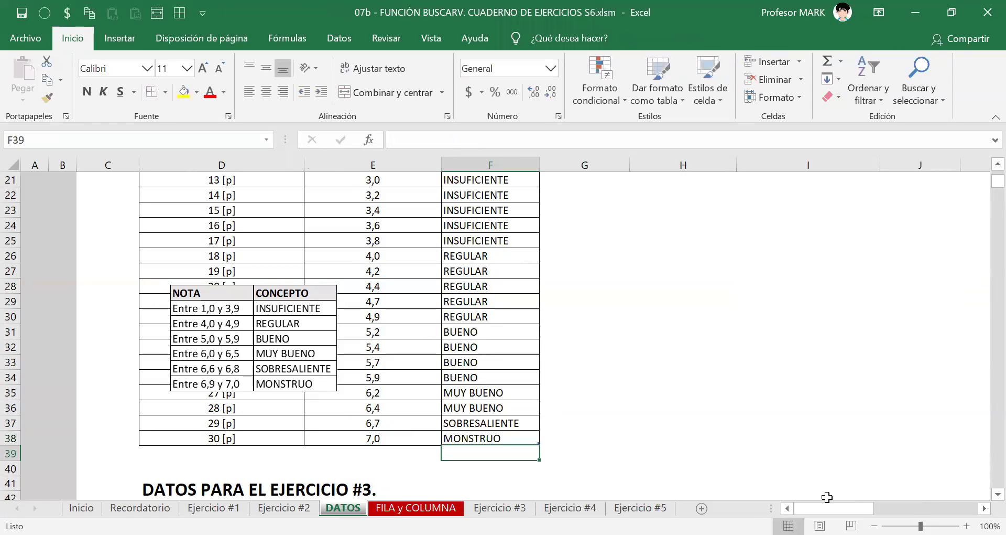
{"action": "key", "text": "Up"}
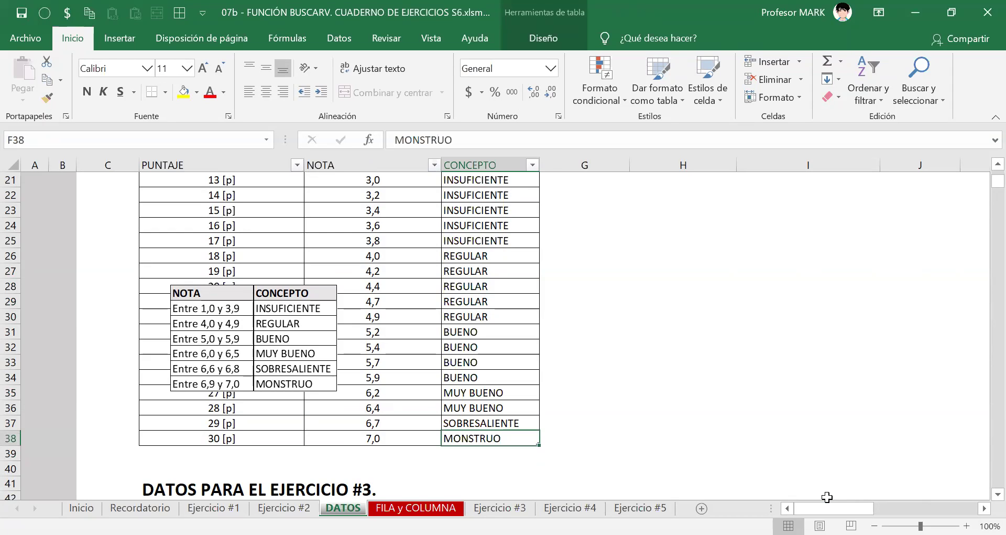
Step: Move the criteria table picture off the PUNTAJE column into the blank area between the ESCALA DE NOTAS and ESCALA CONCEPTUAL tables
{"action": "left_click_drag", "start_coordinate": [227, 353], "coordinate": [748, 256]}
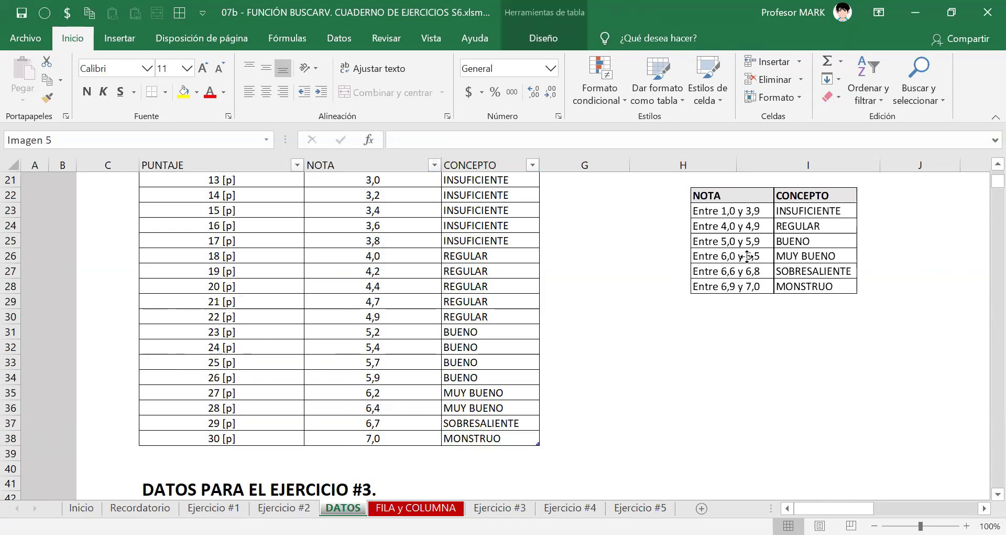
{"action": "scroll", "coordinate": [430, 376], "scroll_direction": "up", "scroll_amount": 4}
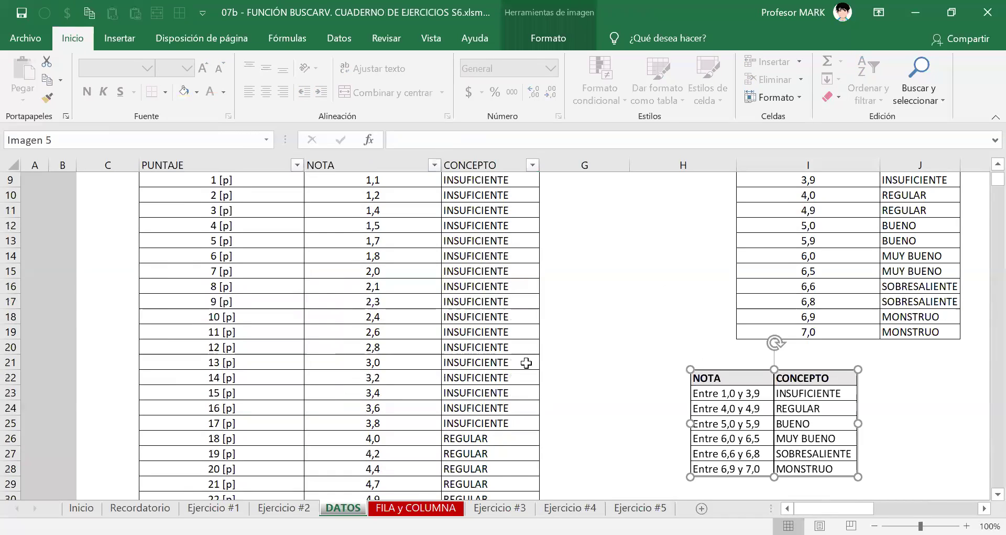
{"action": "scroll", "coordinate": [526, 363], "scroll_direction": "down", "scroll_amount": 2}
{"action": "scroll", "coordinate": [527, 363], "scroll_direction": "up", "scroll_amount": 5}
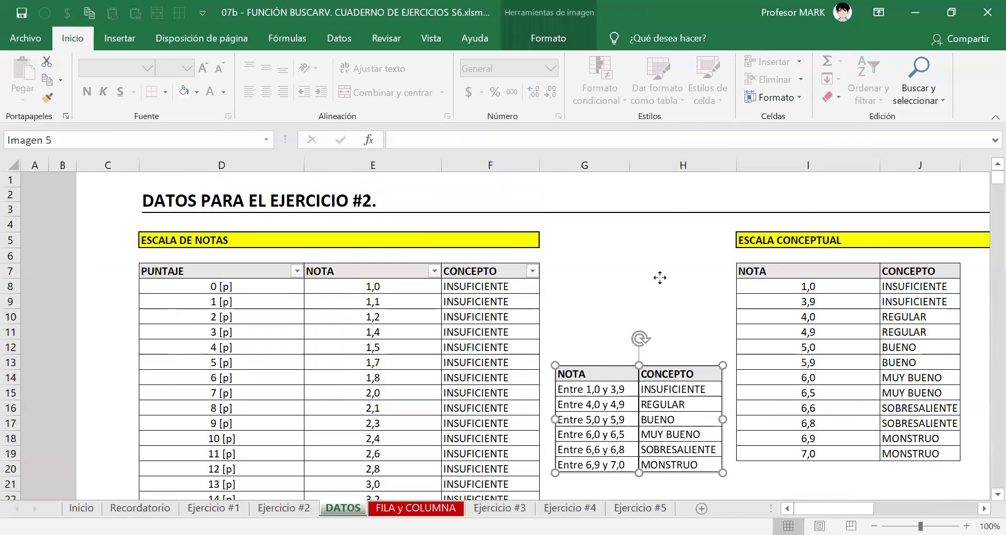
Step: Delete the criteria table picture between the ESCALA DE NOTAS and ESCALA CONCEPTUAL tables on the DATOS sheet
{"action": "left_click_drag", "start_coordinate": [632, 410], "coordinate": [648, 280]}
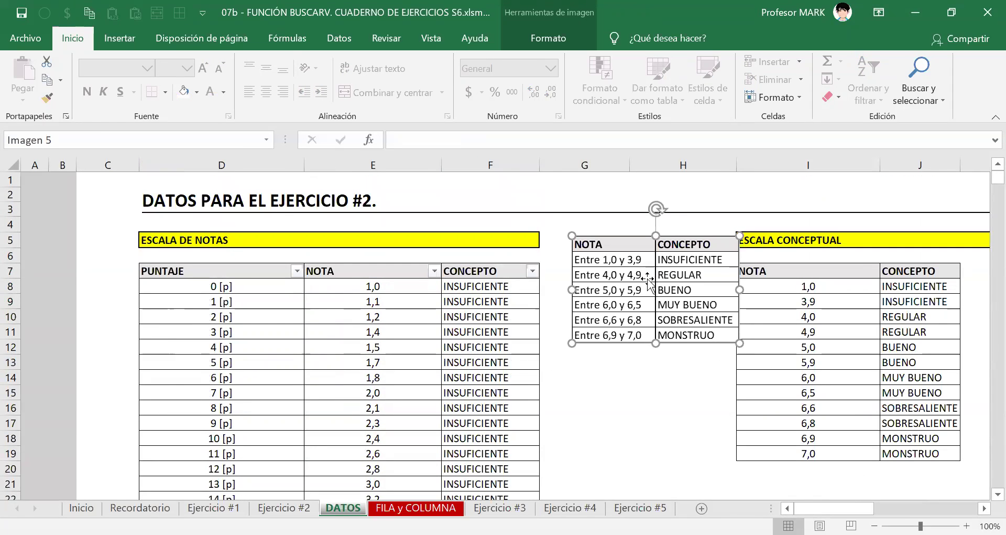
{"action": "key", "text": "Delete"}
{"action": "left_click", "coordinate": [476, 293]}
Step: Review the CONCEPTO column of the ESCALA DE NOTAS table and return to the student list on the Ejercicio #2 sheet
{"action": "scroll", "coordinate": [495, 351], "scroll_direction": "down", "scroll_amount": 10}
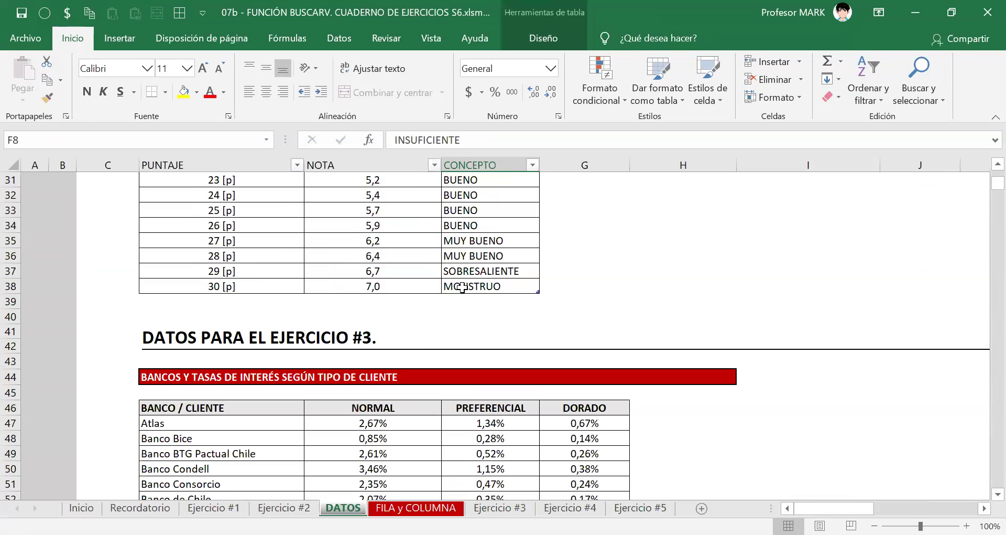
{"action": "scroll", "coordinate": [462, 286], "scroll_direction": "up", "scroll_amount": 9}
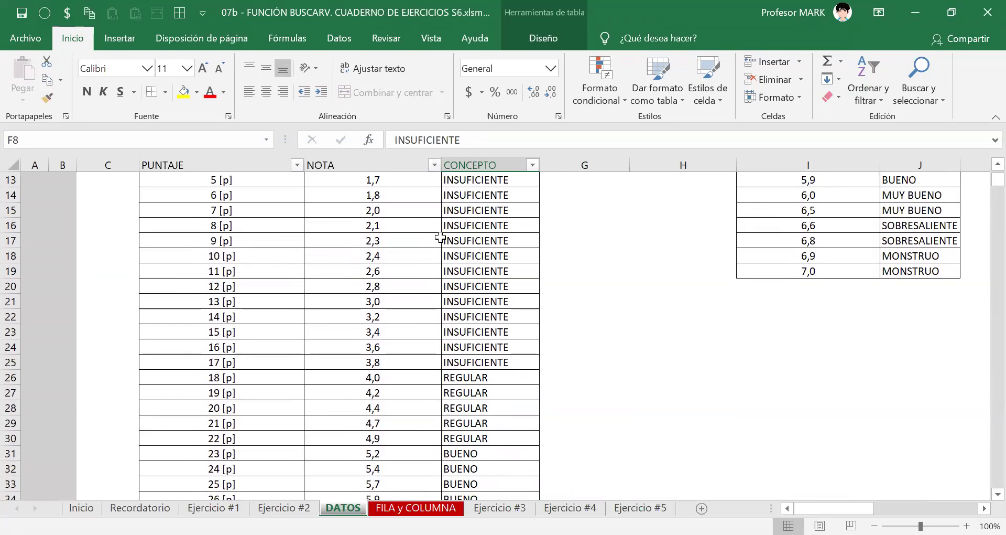
{"action": "left_click_drag", "start_coordinate": [474, 242], "coordinate": [473, 319]}
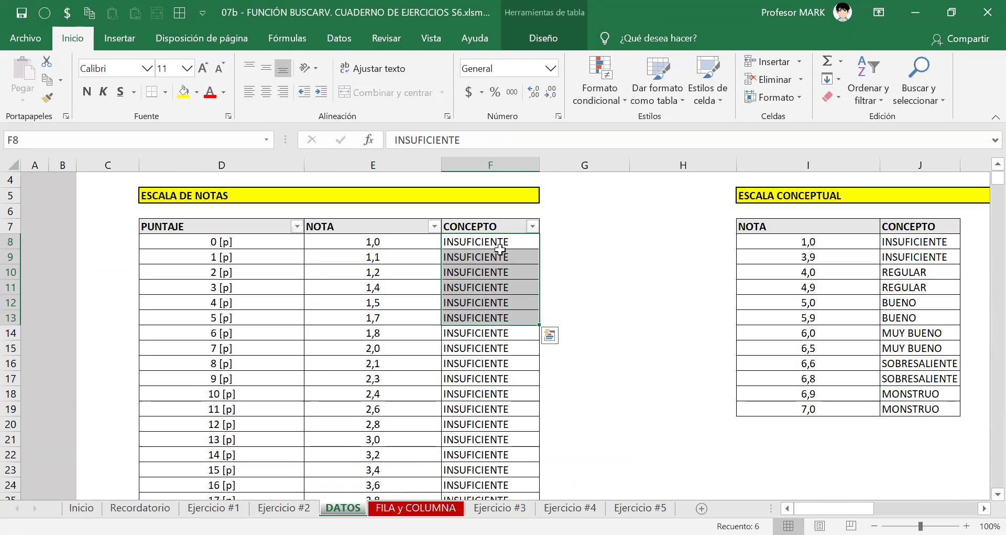
{"action": "left_click", "coordinate": [283, 507]}
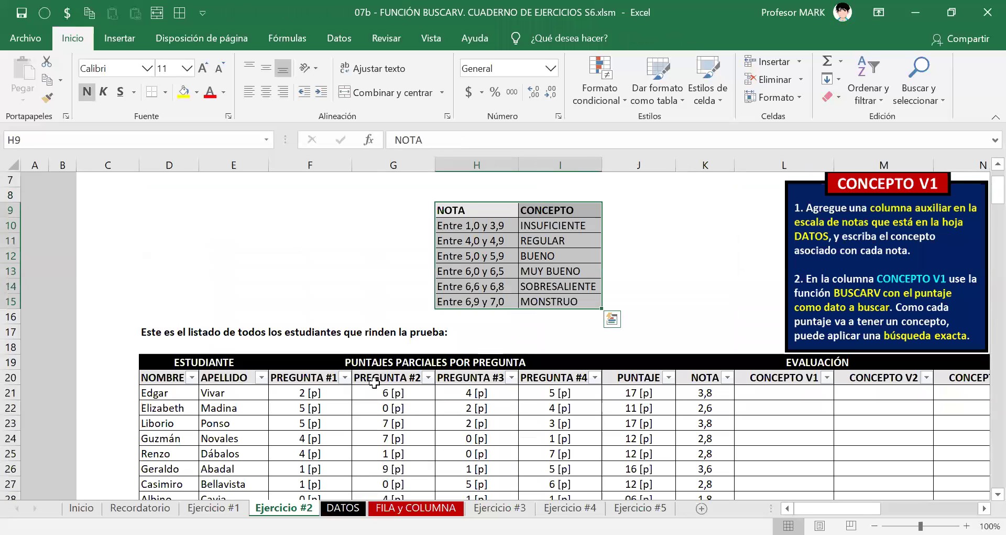
{"action": "left_click", "coordinate": [374, 382]}
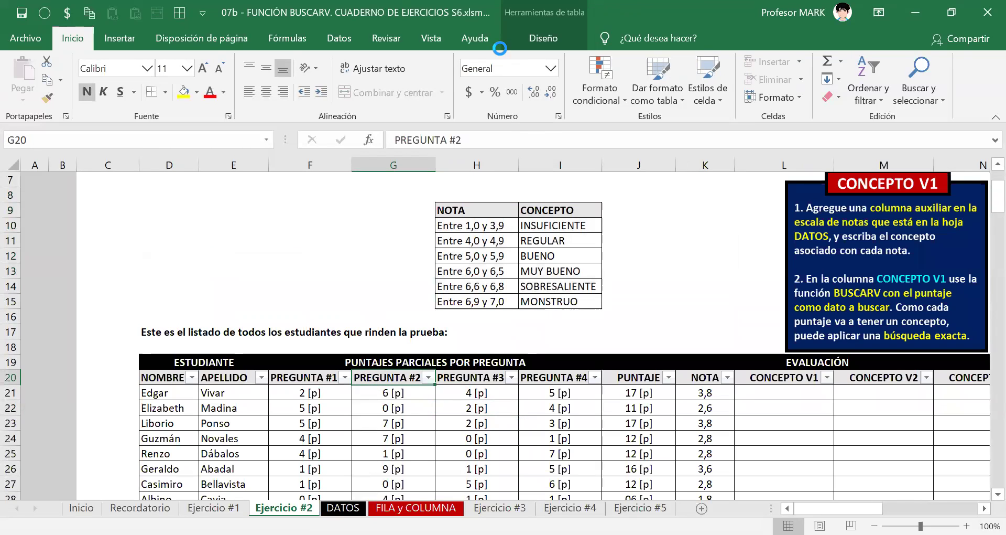